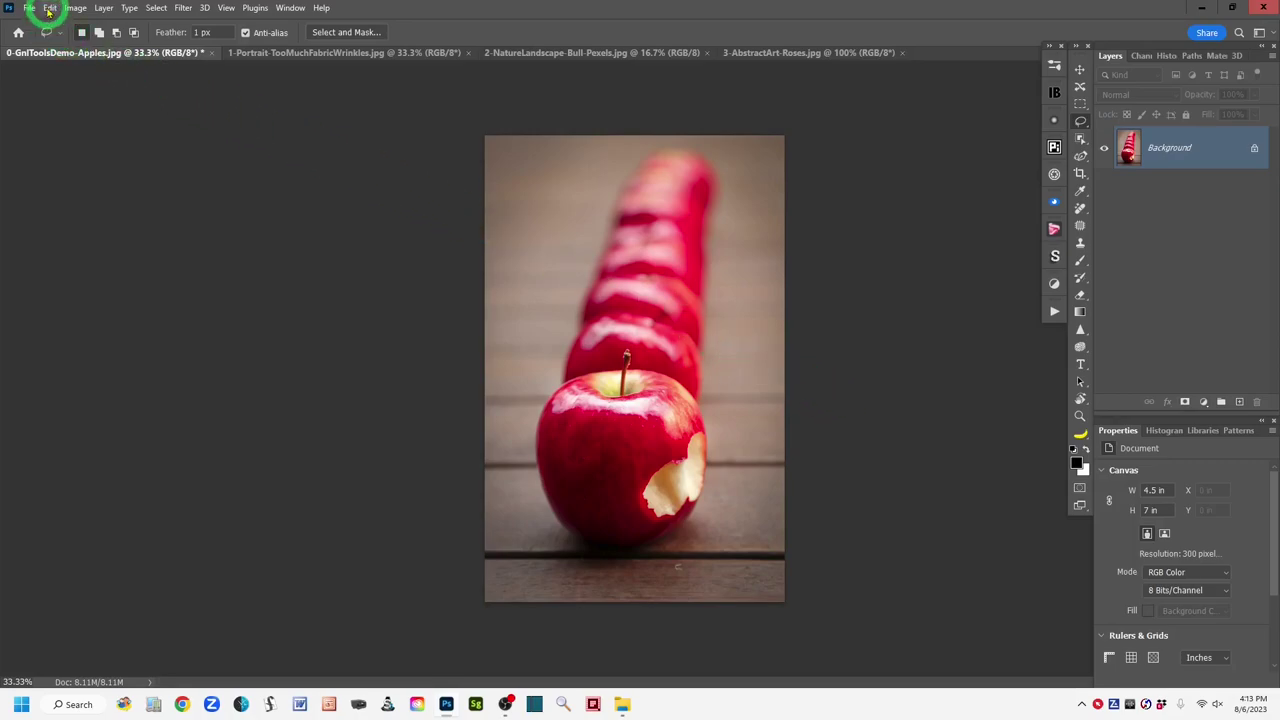
Open the Performance preferences and close them without making changes.
click(48, 9)
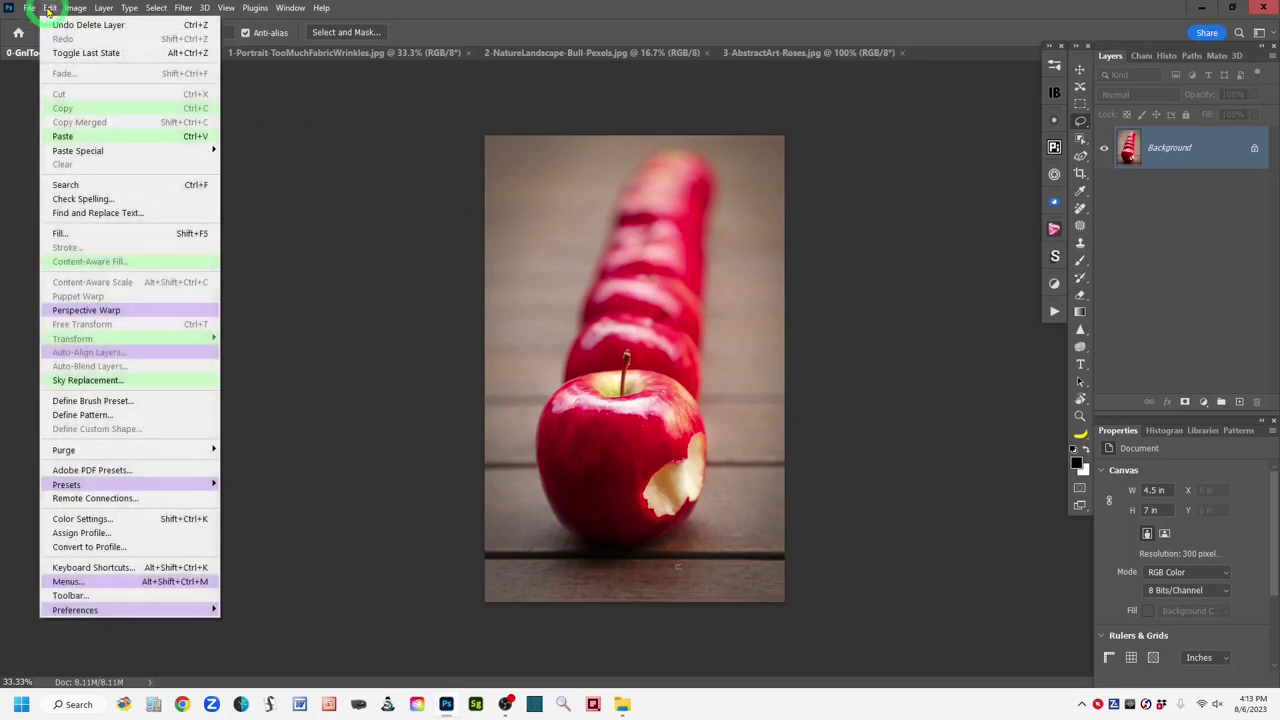
mouse_move(154, 611)
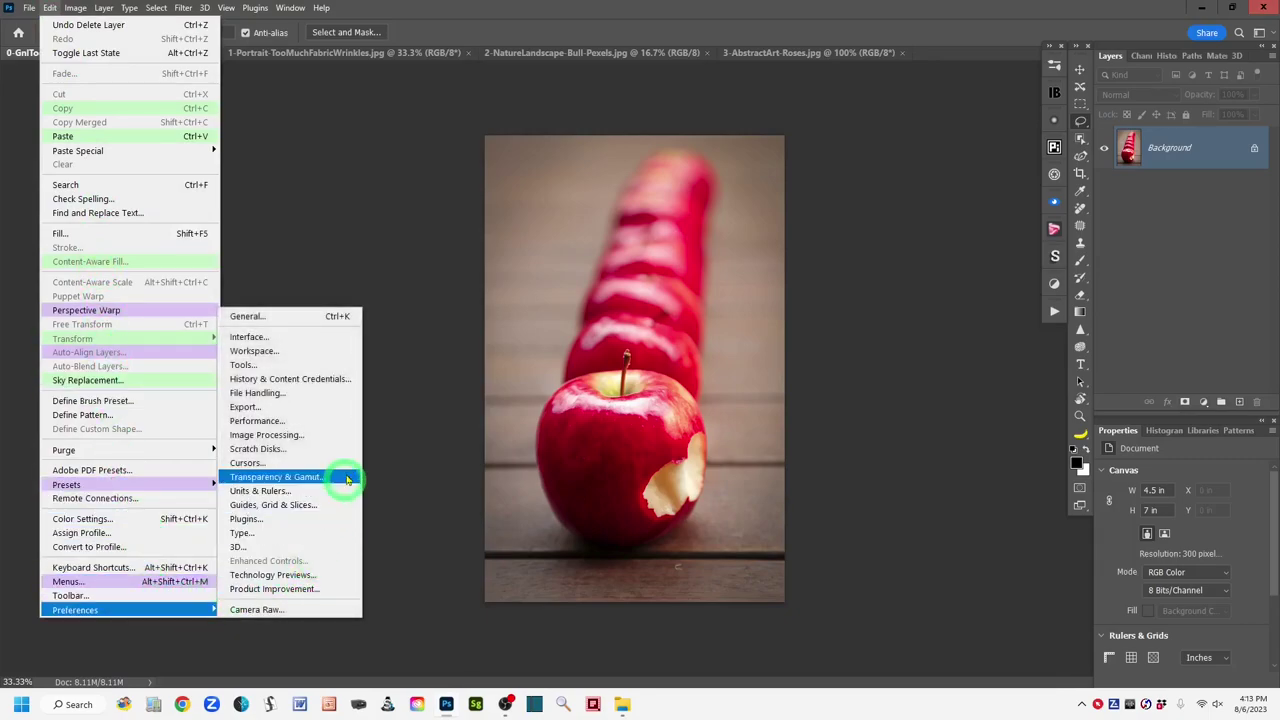
click(323, 422)
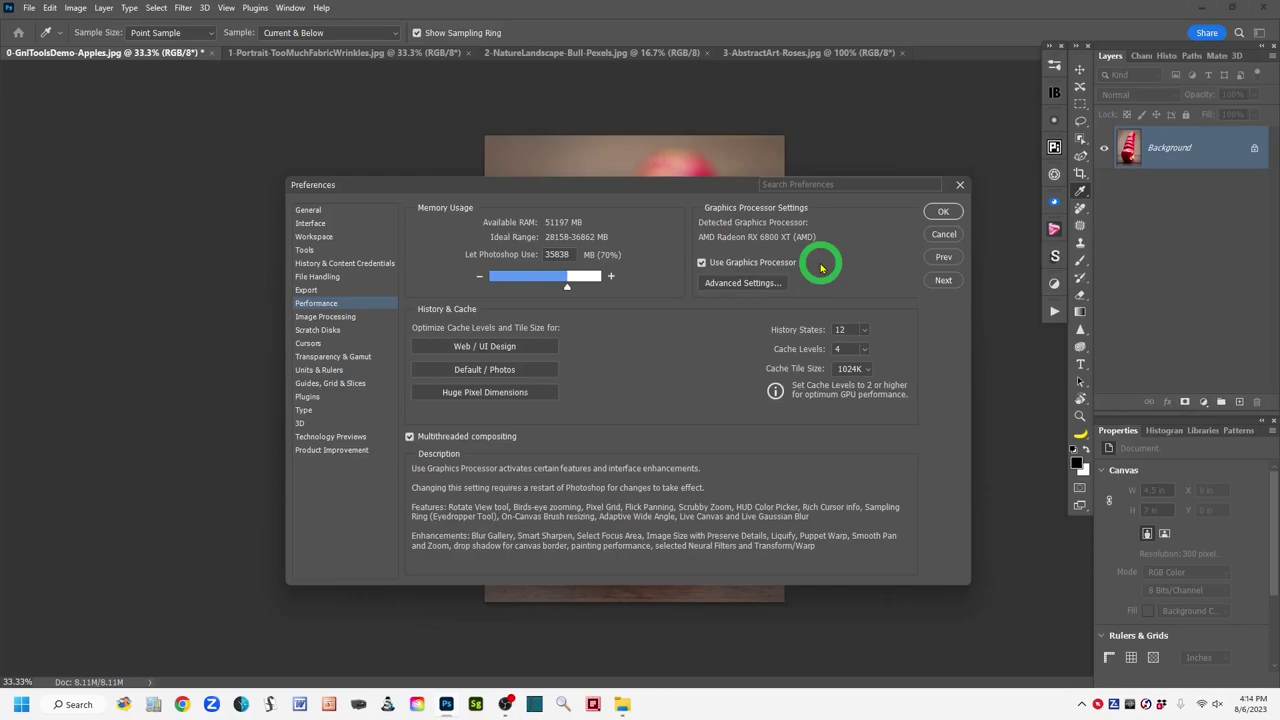
click(946, 235)
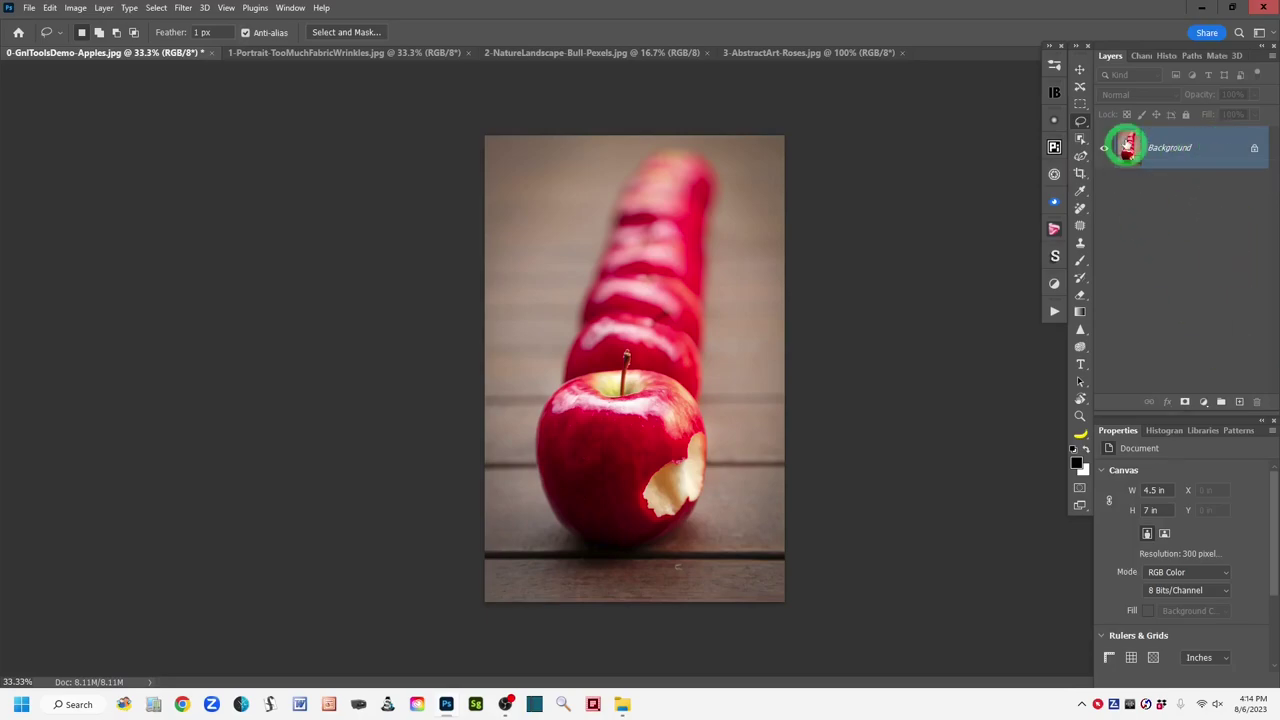
Add Layer 1 above the Background and convert it to a smart object.
click(1239, 403)
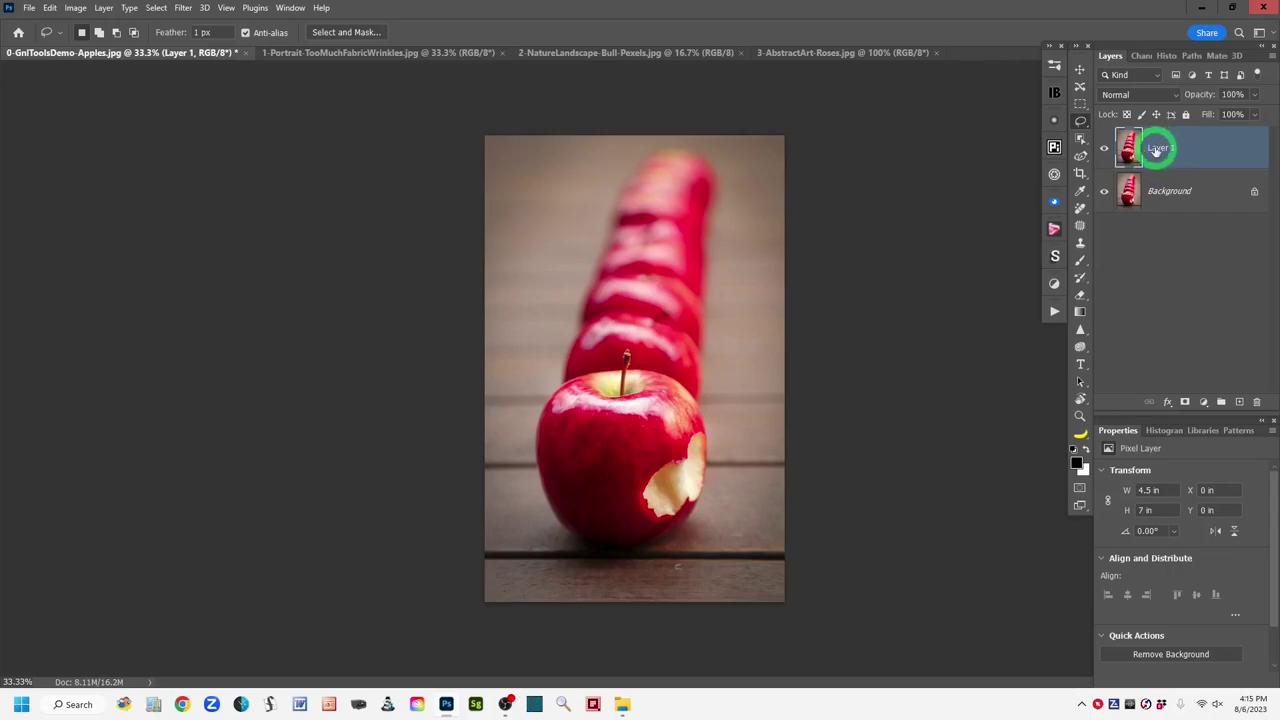
right_click(1225, 150)
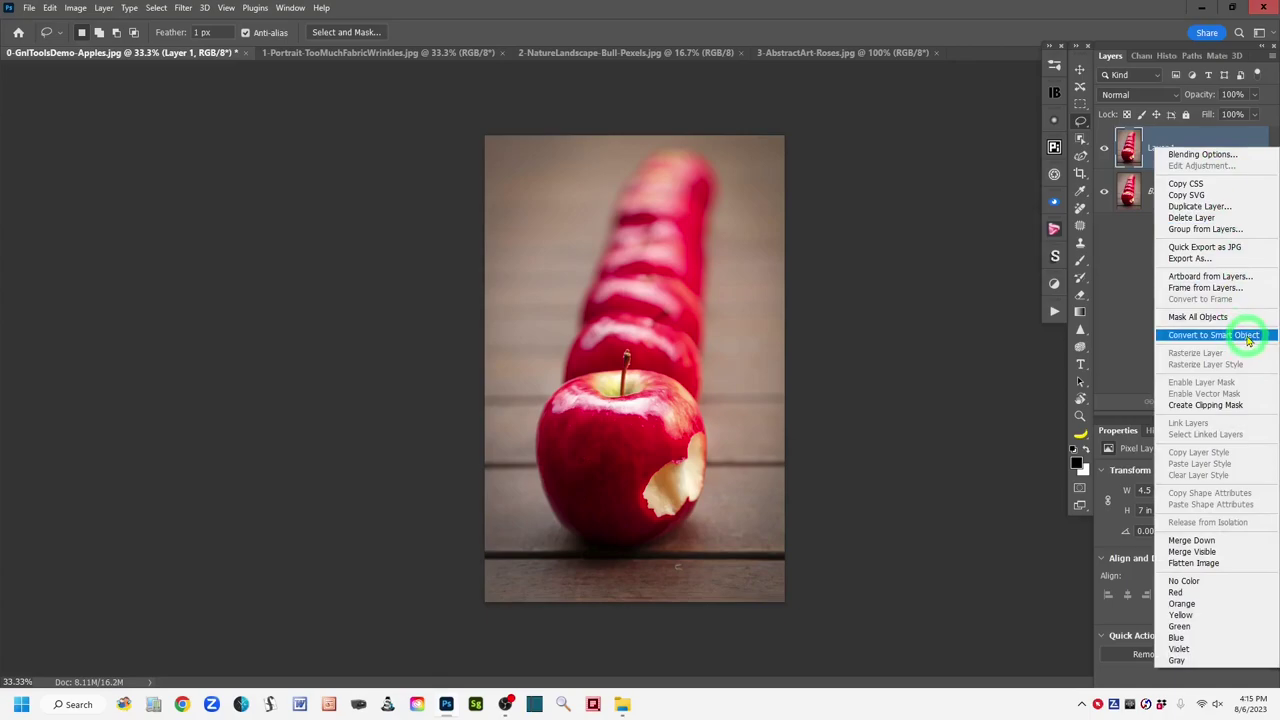
click(1231, 143)
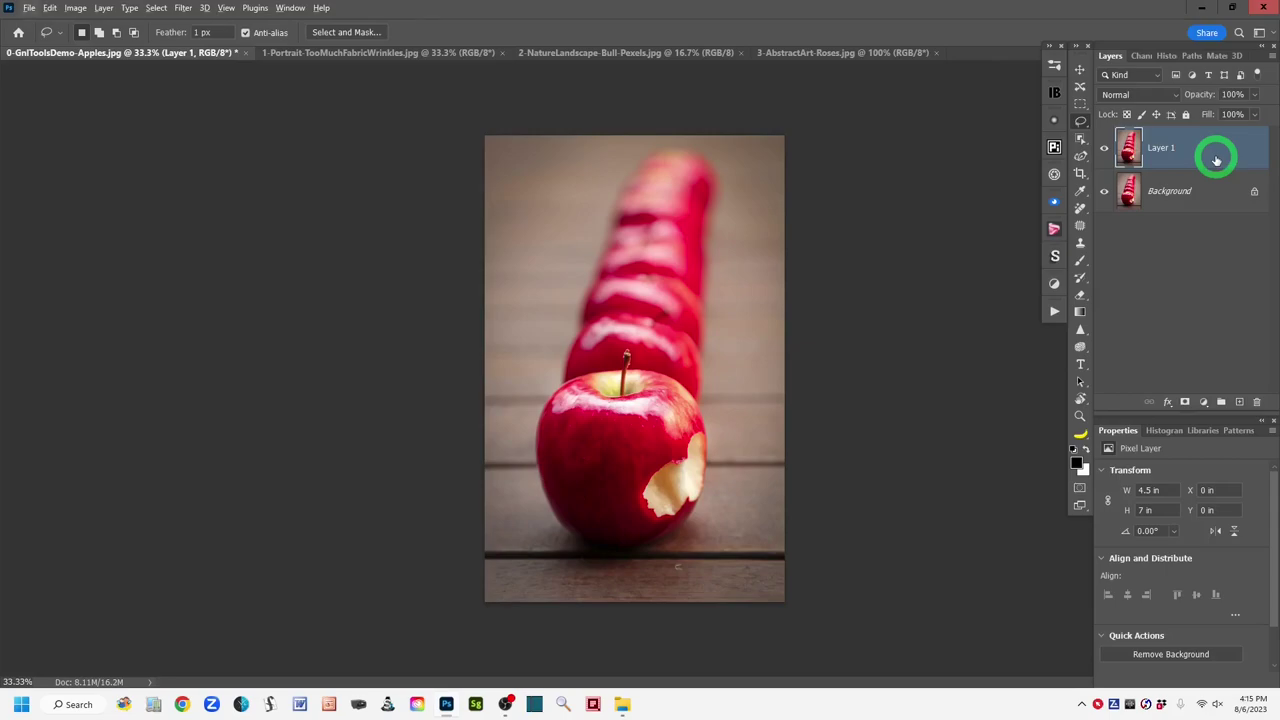
key(alt+l)
key(k)
key(Return)
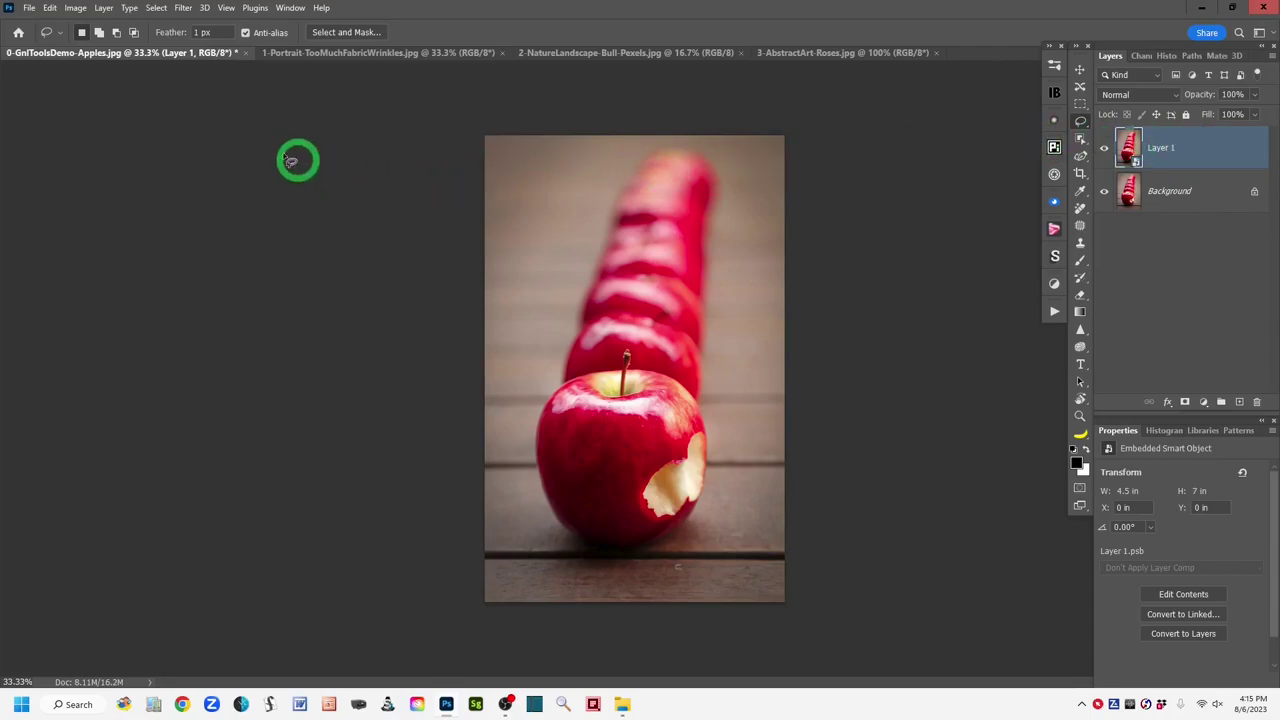
Open Liquify from the Filter menu on the apples smart object.
click(183, 9)
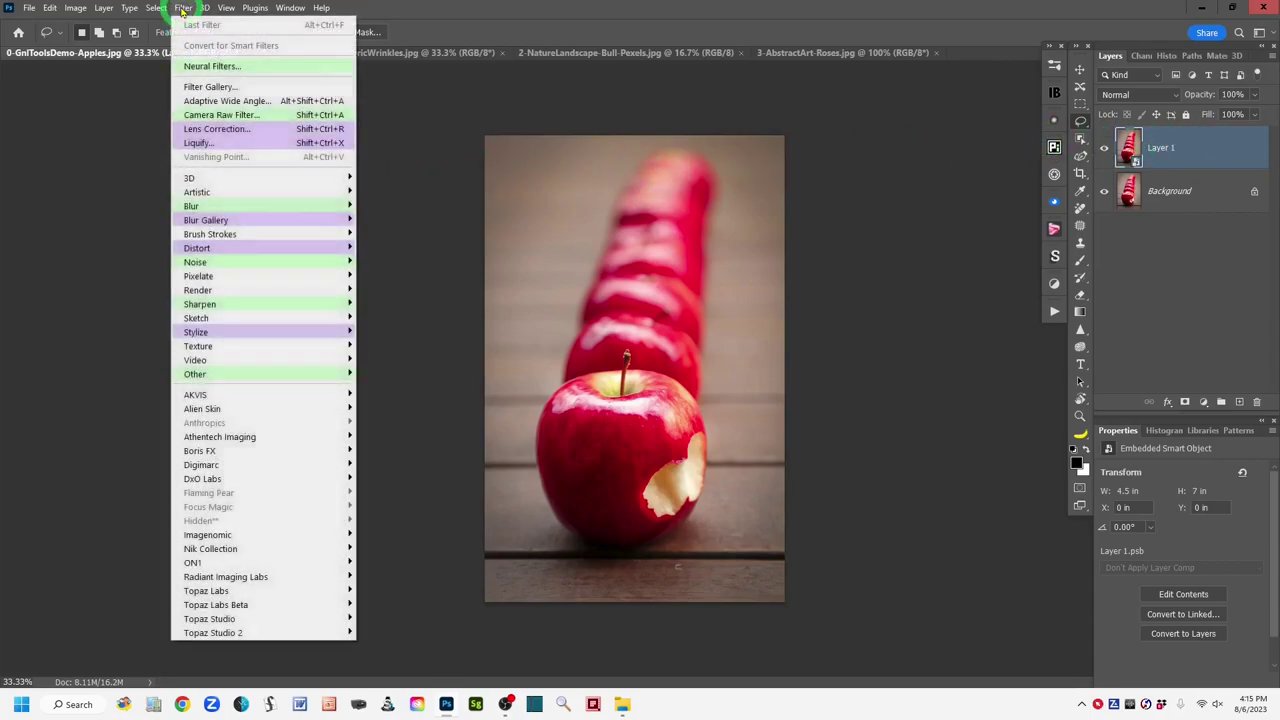
click(265, 143)
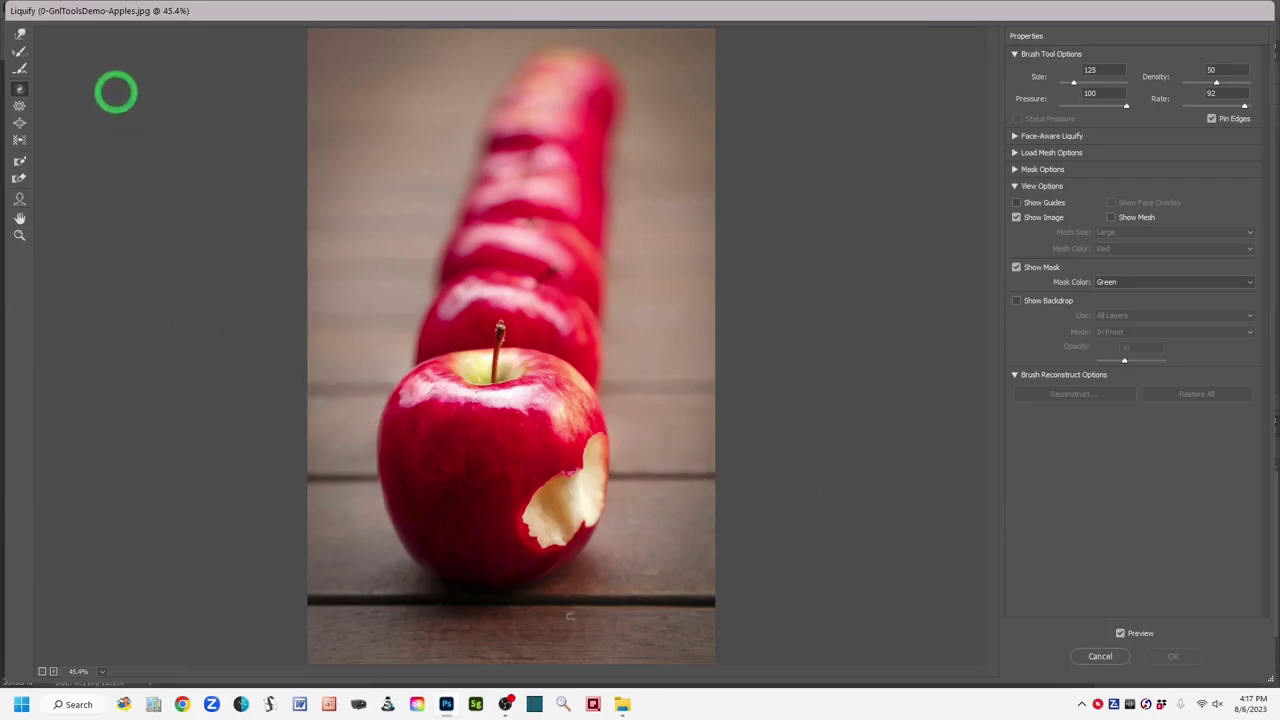
Select the Forward Warp Tool in the Liquify toolbar.
click(19, 37)
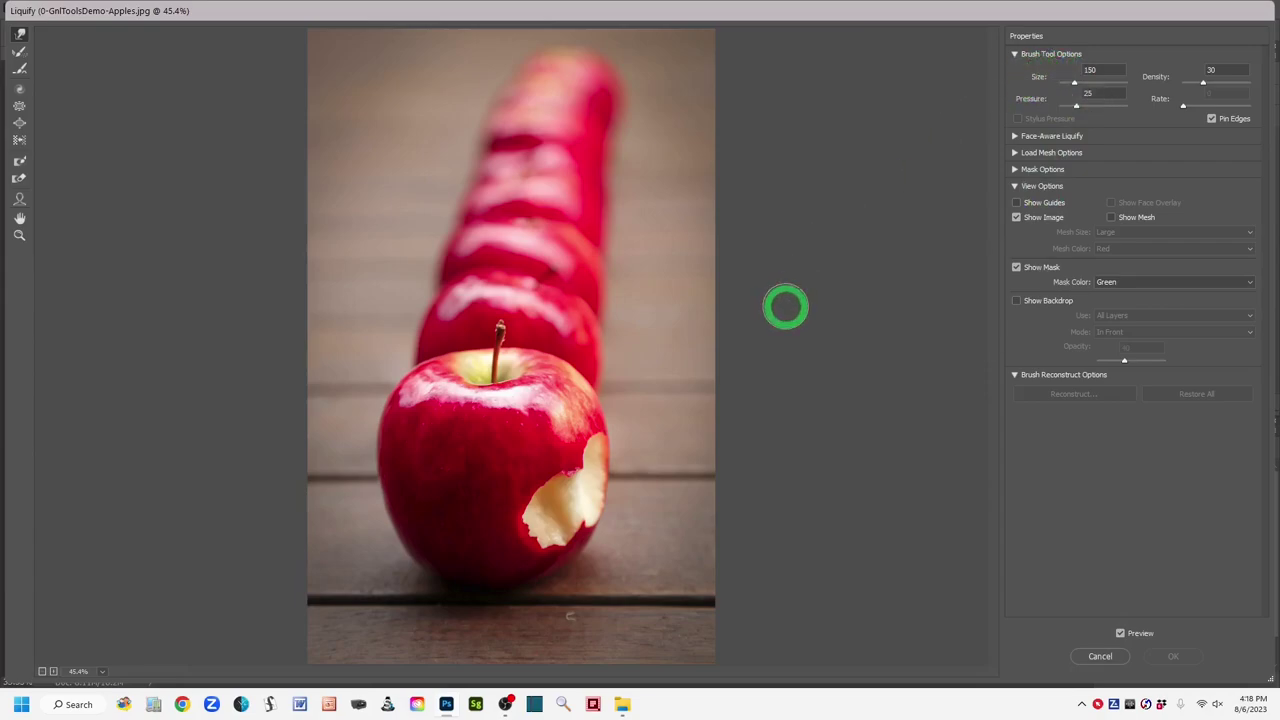
Adjust the warp brush size with the bracket keys, settling on 300.
key(bracketright)
key(bracketright)
key(bracketright)
key(bracketright)
key(bracketright)
key(bracketright)
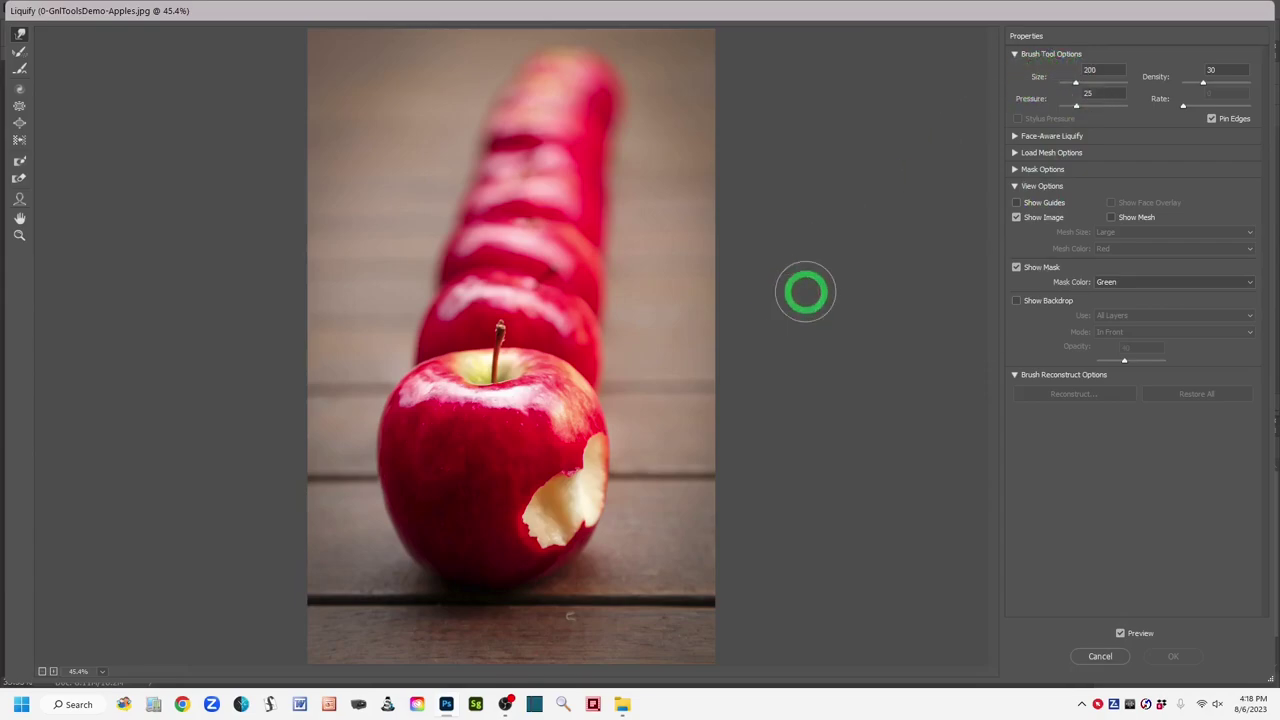
key(bracketright)
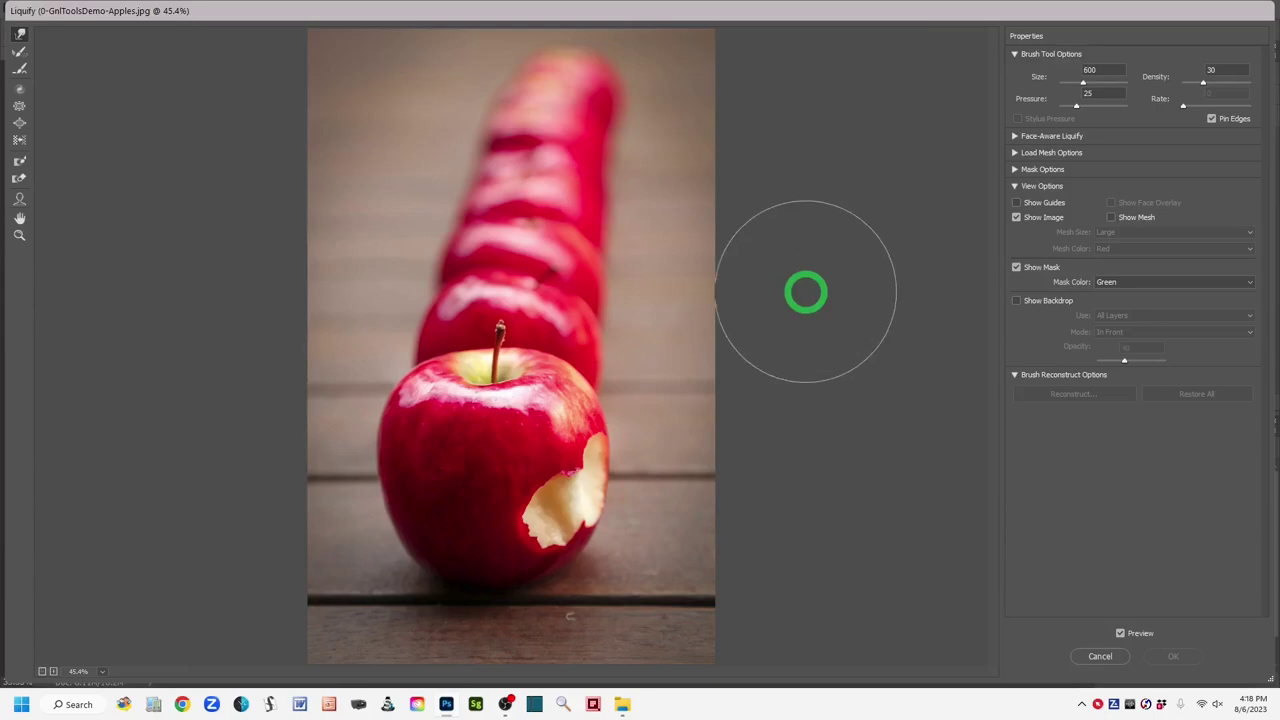
key(bracketleft)
key(bracketleft)
key(bracketleft)
key(bracketleft)
key(bracketleft)
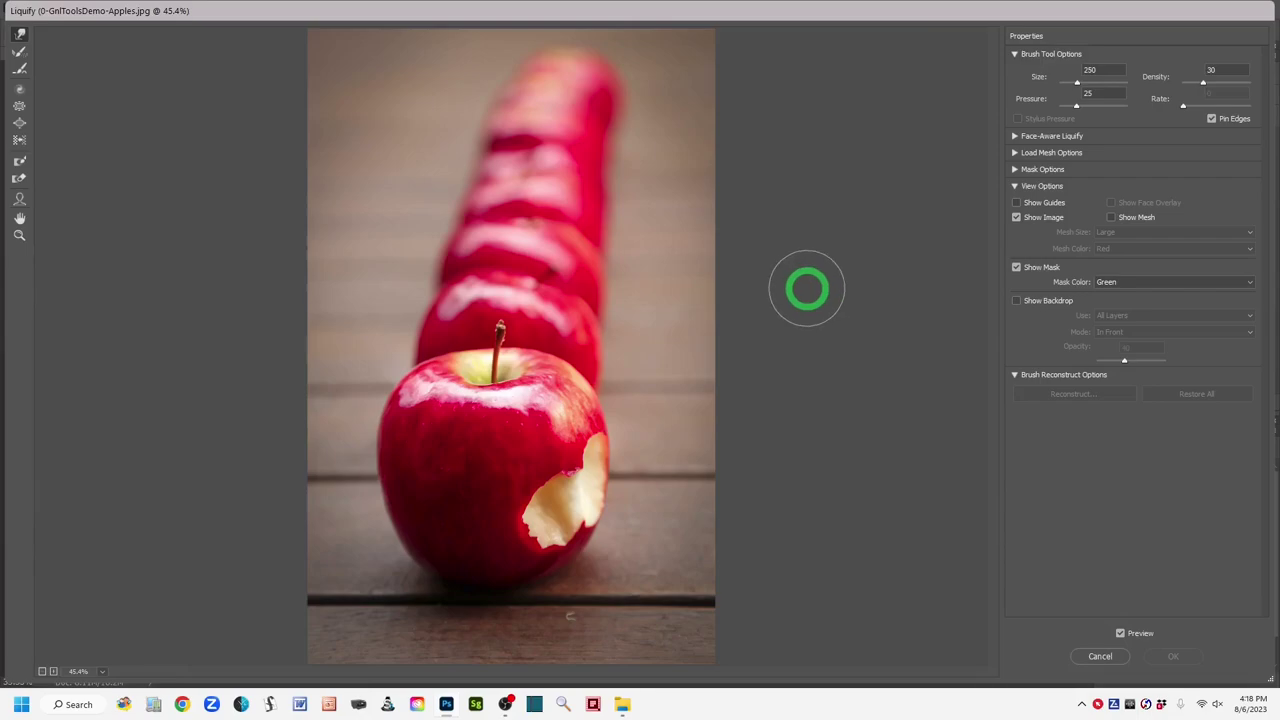
key(bracketright)
key(bracketright)
key(bracketright)
key(bracketleft)
key(bracketleft)
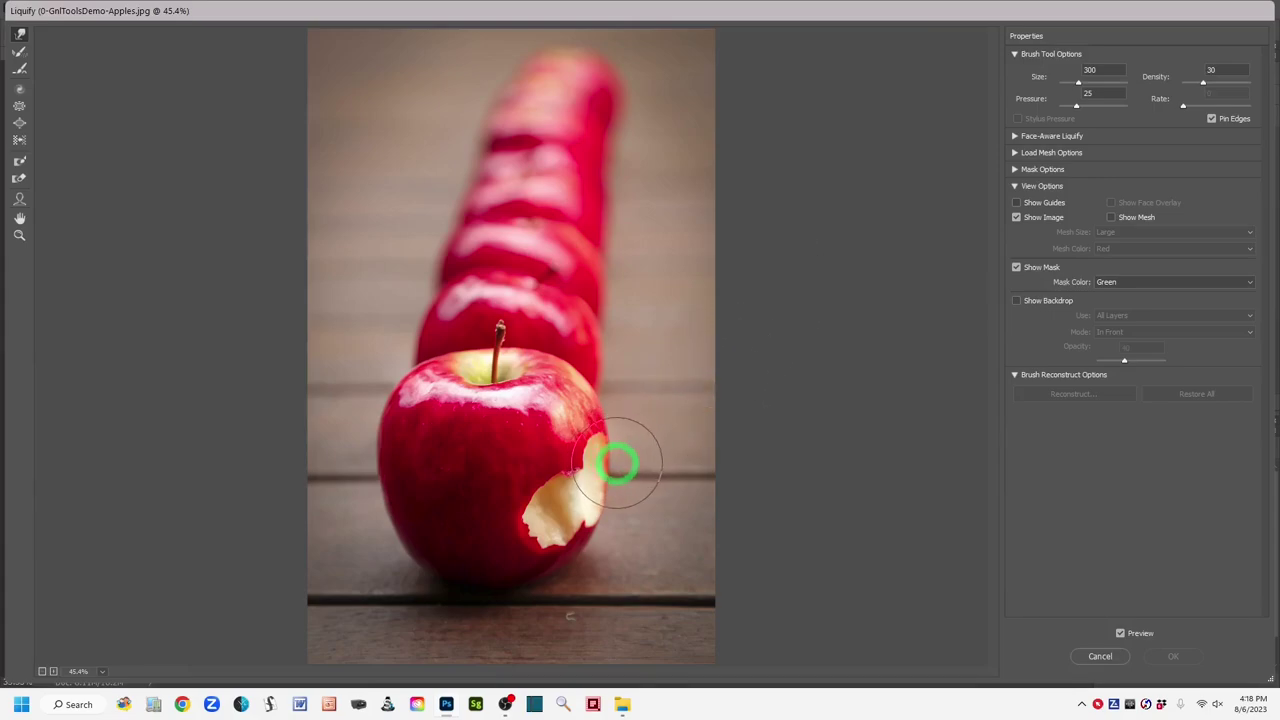
key(bracketright)
key(bracketright)
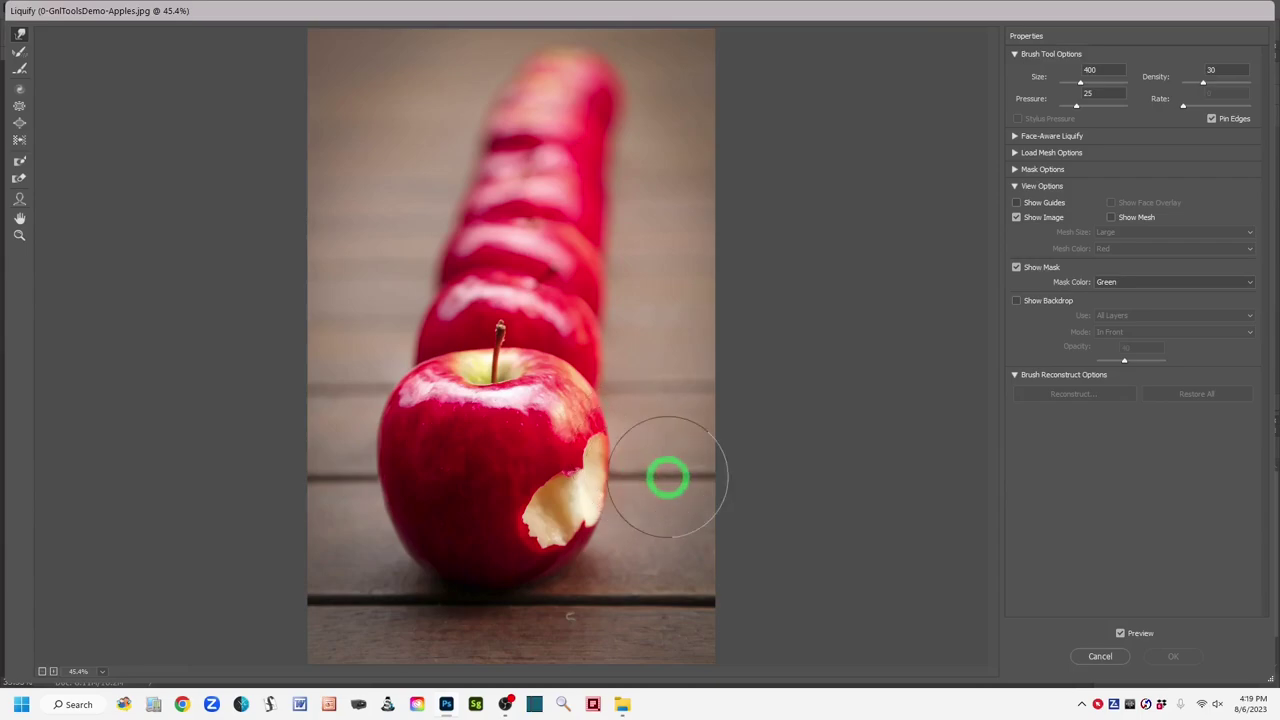
key(bracketleft)
key(bracketleft)
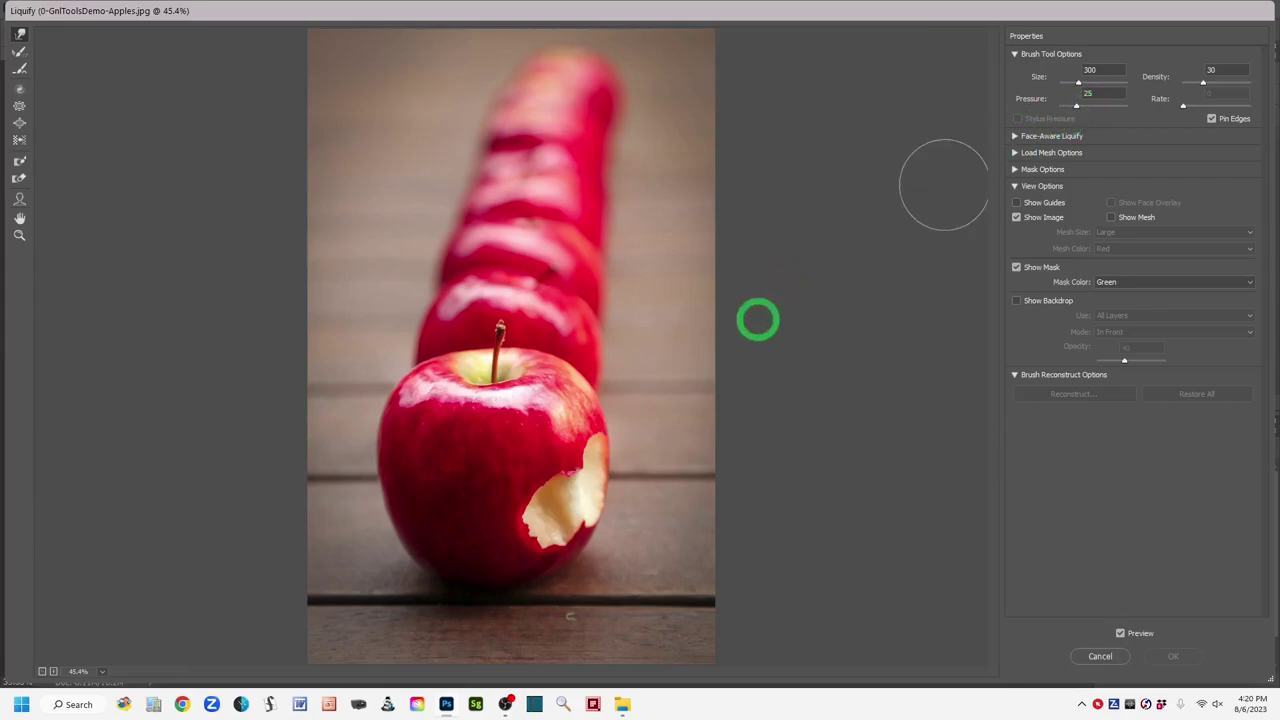
Warp the front apple's right edge near the bite, then pick the Reconstruct Tool.
mouse_move(655, 456)
mouse_down()
mouse_move(602, 462)
mouse_move(618, 437)
mouse_move(608, 441)
mouse_move(608, 477)
mouse_move(594, 486)
mouse_move(607, 491)
mouse_move(588, 496)
mouse_move(612, 452)
mouse_up()
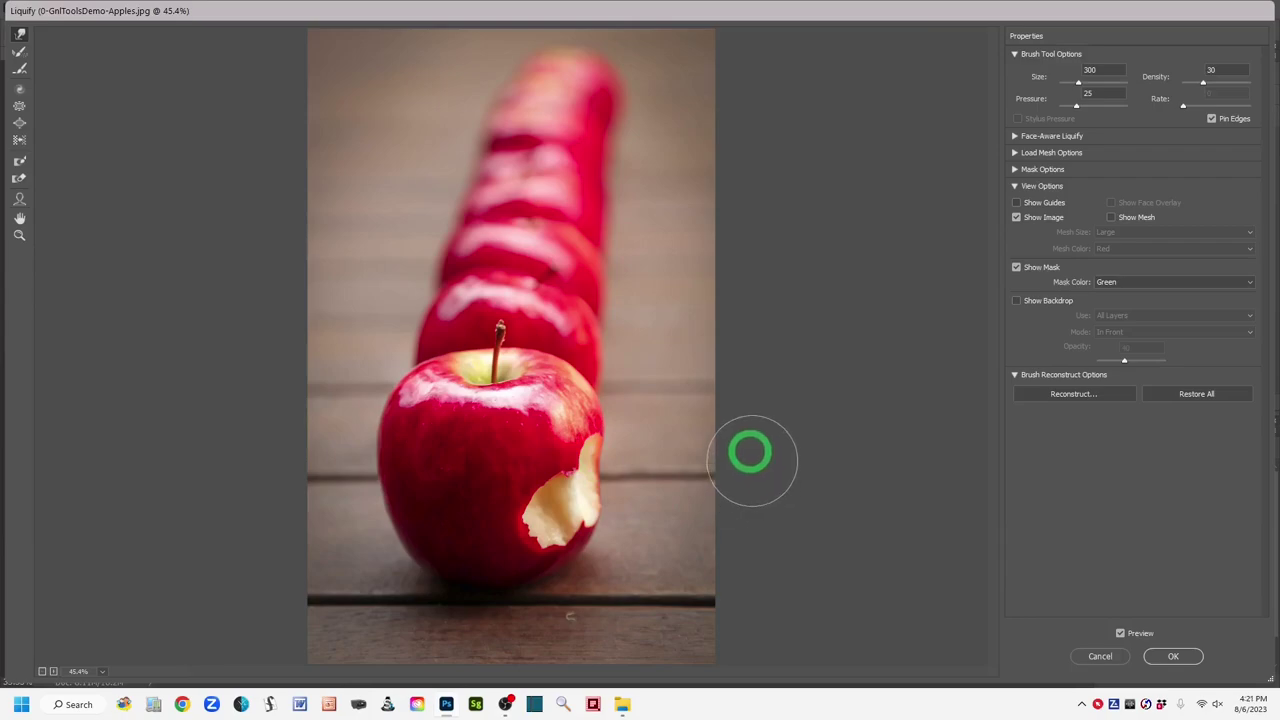
click(19, 55)
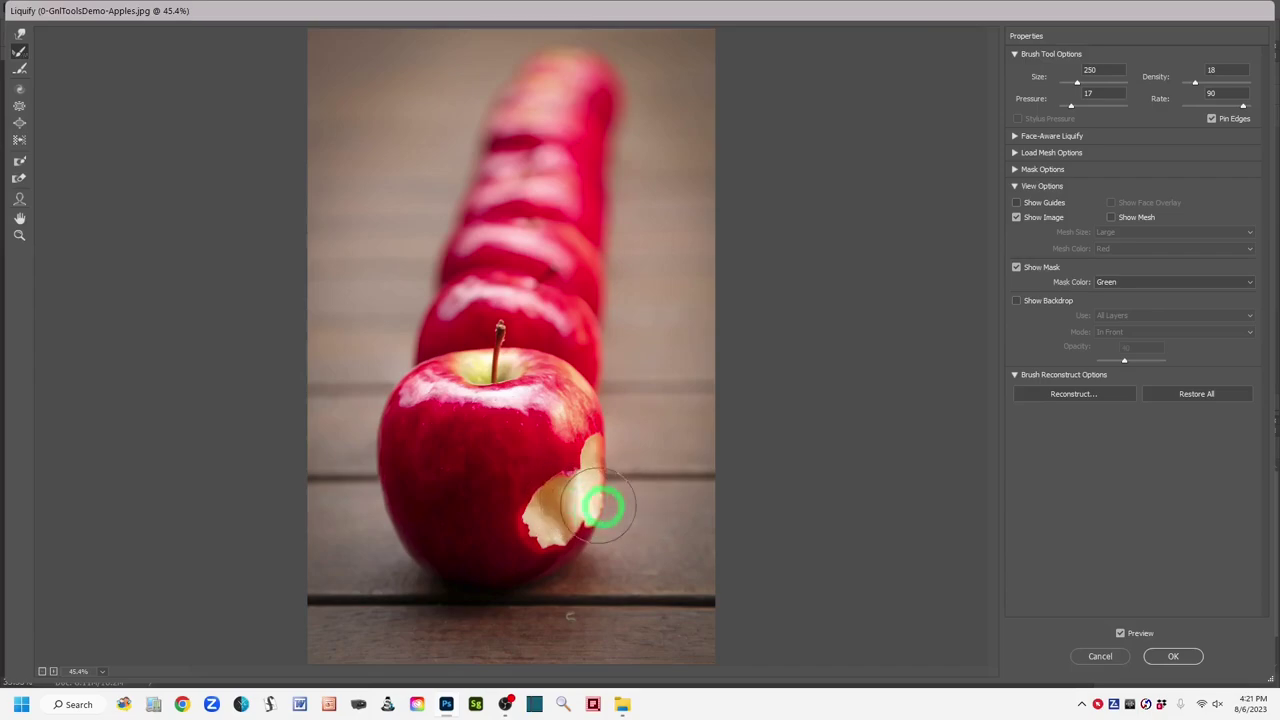
Push the bite's outline outward with the Forward Warp Tool into a larger rounded dent.
click(22, 38)
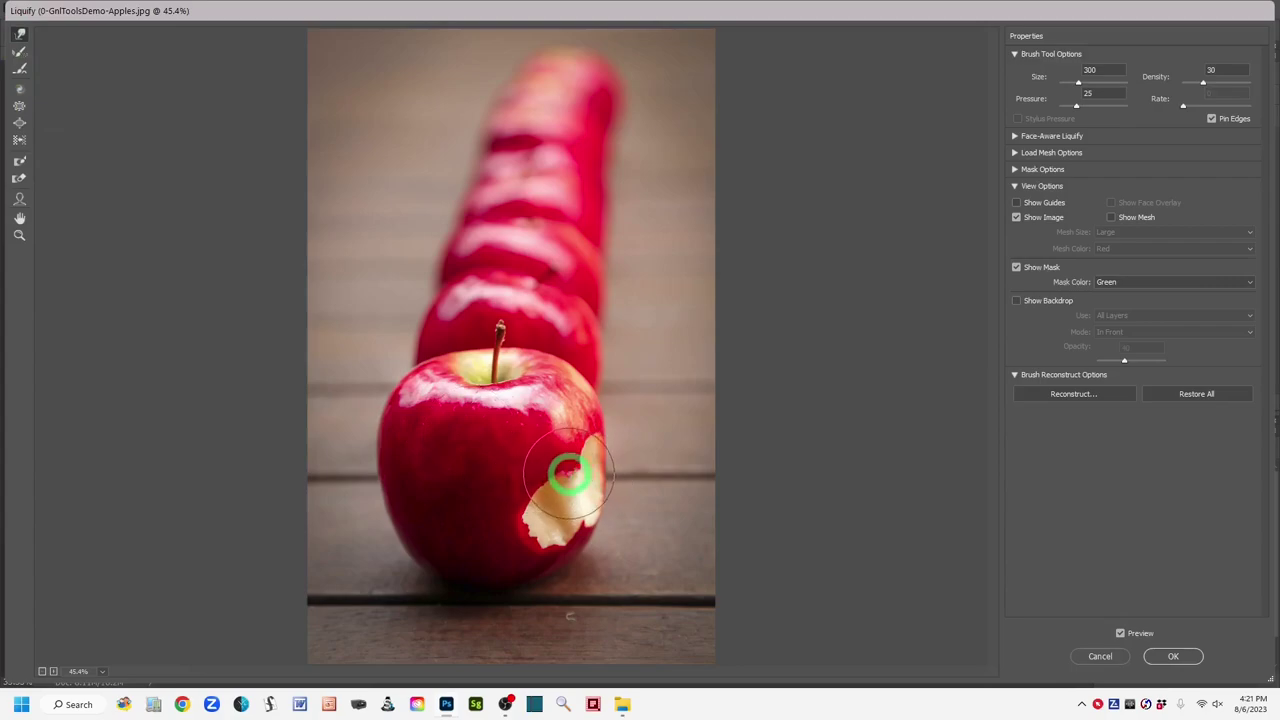
mouse_move(568, 475)
mouse_down()
mouse_move(491, 403)
mouse_move(564, 503)
mouse_move(515, 418)
mouse_move(547, 514)
mouse_move(449, 549)
mouse_move(590, 516)
mouse_move(572, 531)
mouse_move(619, 588)
mouse_move(546, 504)
mouse_move(598, 584)
mouse_move(509, 425)
mouse_move(526, 474)
mouse_move(637, 600)
mouse_move(556, 507)
mouse_move(670, 507)
mouse_move(561, 505)
mouse_move(645, 425)
mouse_move(617, 468)
mouse_move(515, 520)
mouse_move(472, 511)
mouse_move(546, 463)
mouse_move(552, 426)
mouse_move(505, 423)
mouse_move(718, 442)
mouse_move(698, 429)
mouse_move(601, 494)
mouse_move(614, 456)
mouse_move(416, 516)
mouse_move(606, 549)
mouse_move(597, 494)
mouse_up()
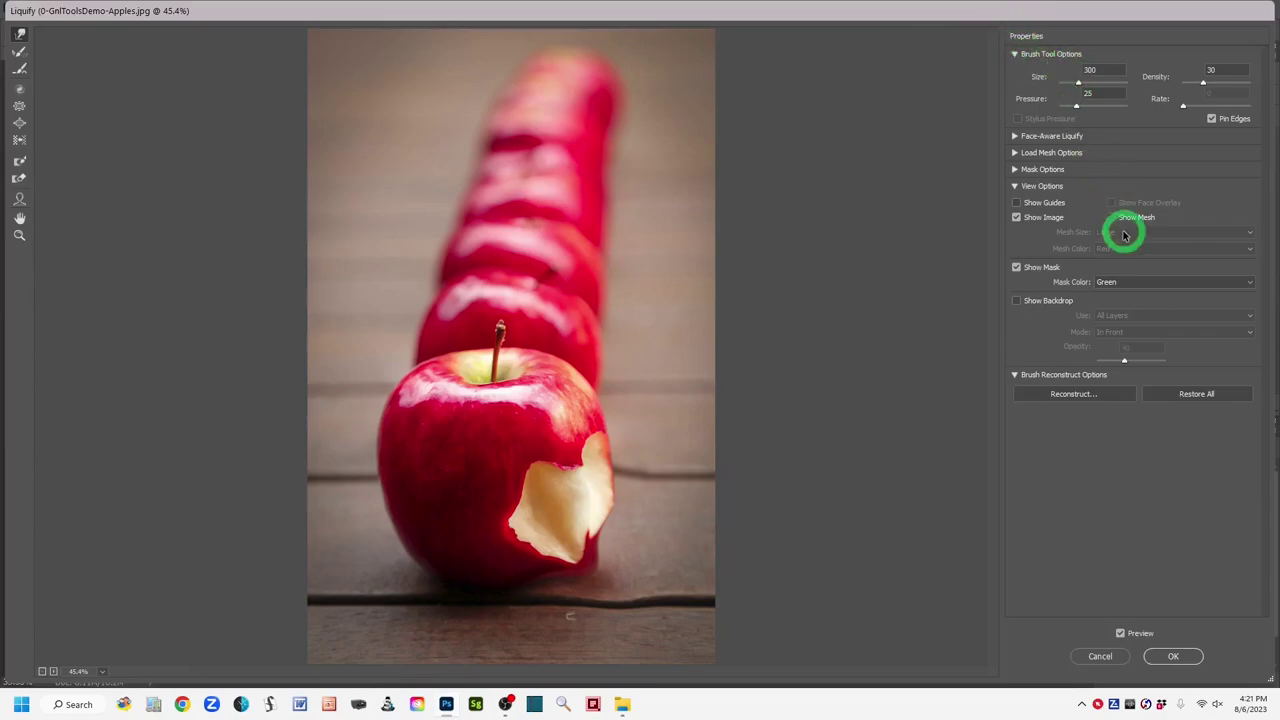
Restore All to undo the bite warp, then reconstruct-brush the bite's upper edge.
click(1194, 396)
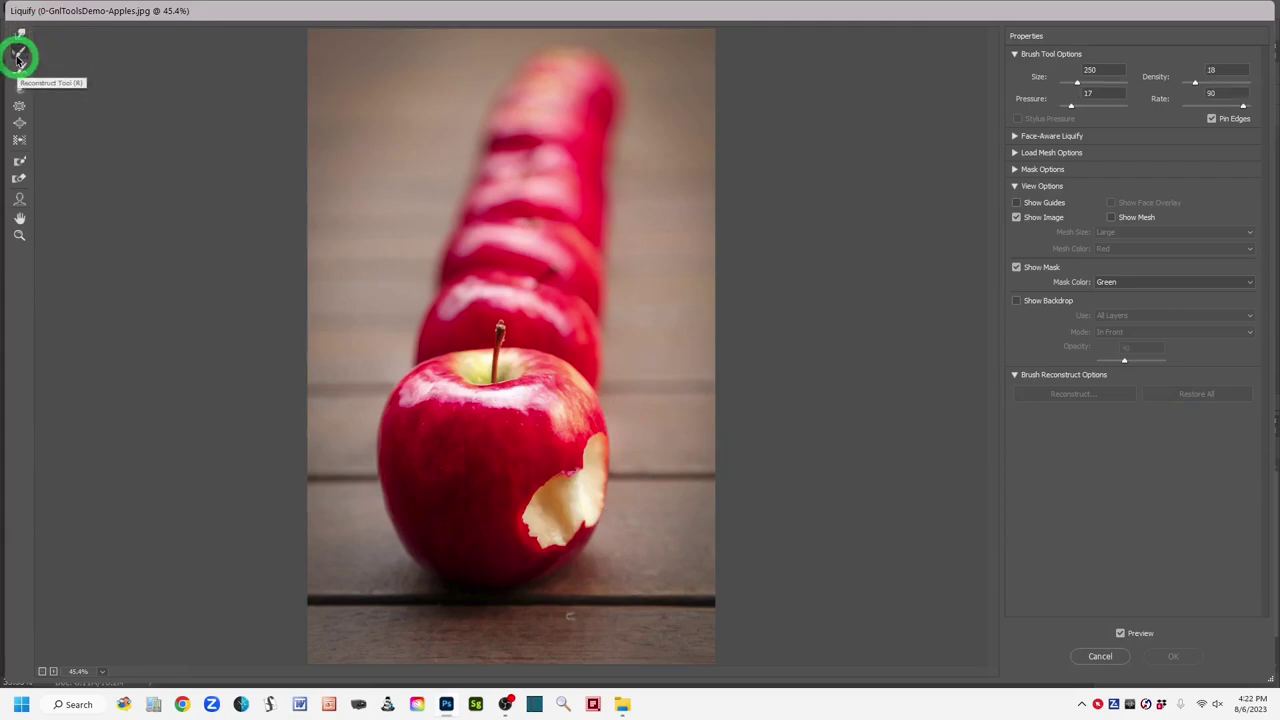
click(17, 59)
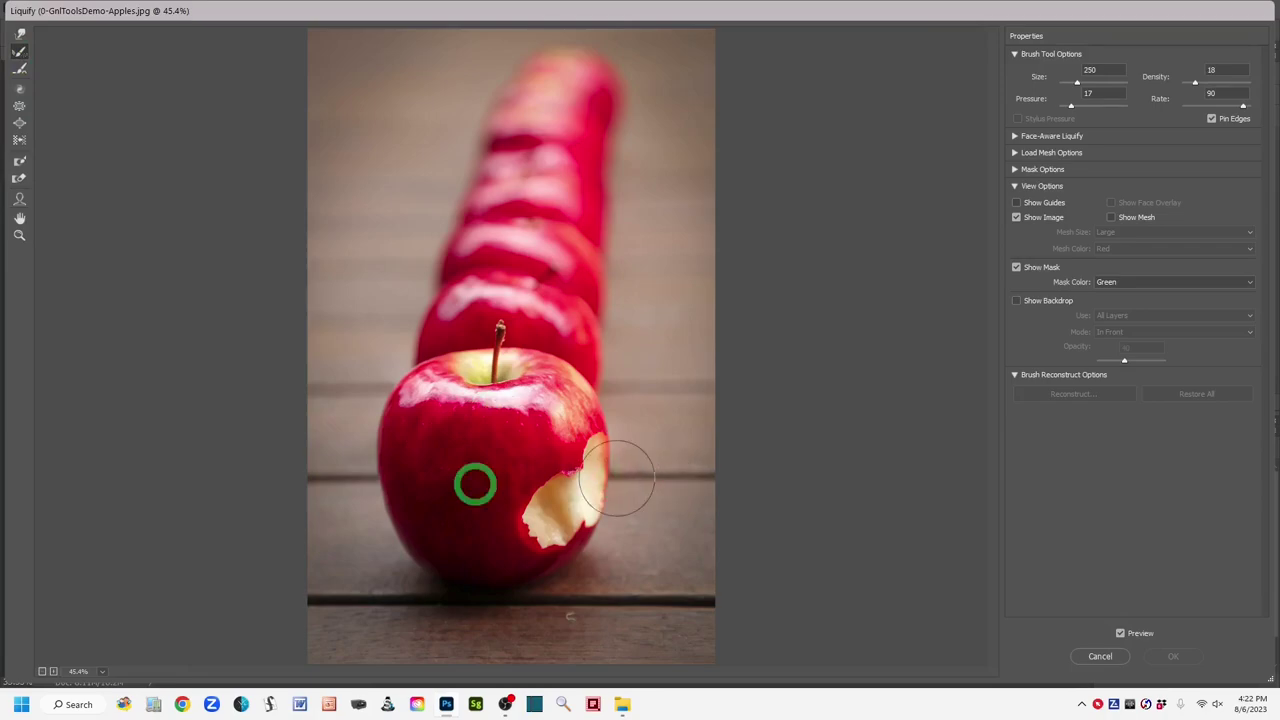
mouse_move(617, 478)
mouse_down()
mouse_move(614, 466)
mouse_move(491, 491)
mouse_move(593, 475)
mouse_up()
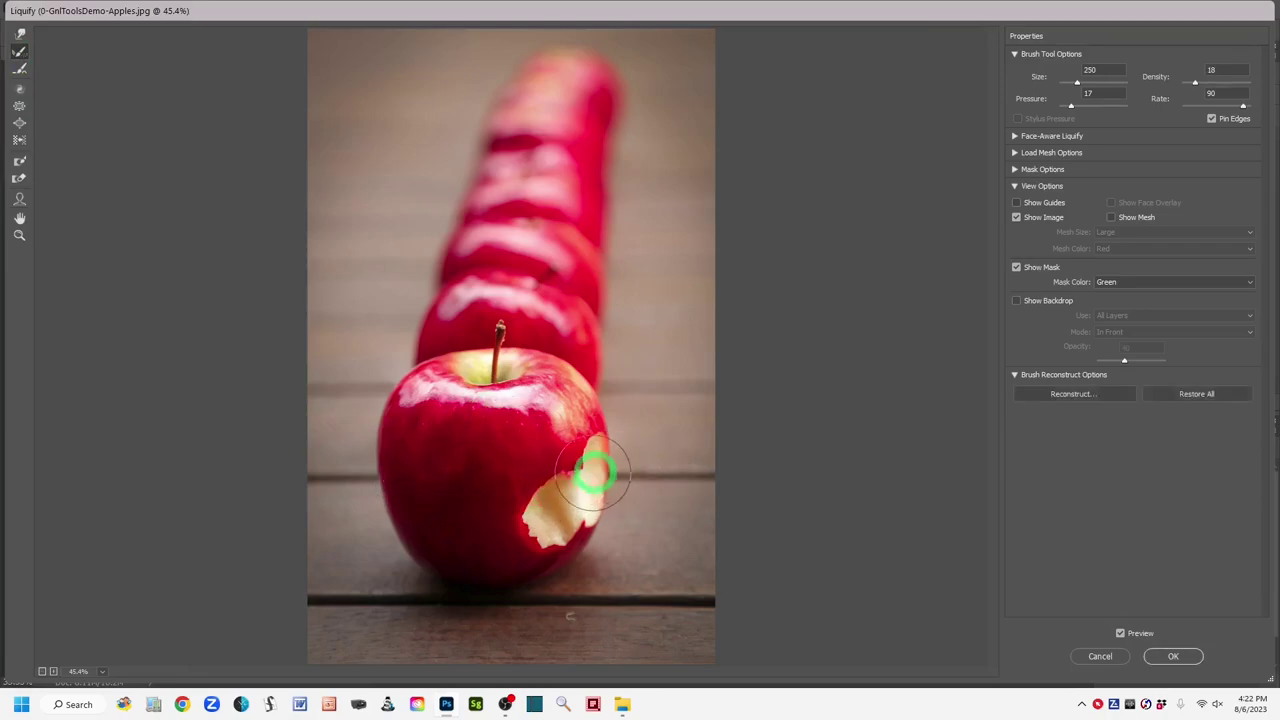
Warp the bite, undo it, then stretch the front apple's stem upward into a peak.
click(19, 34)
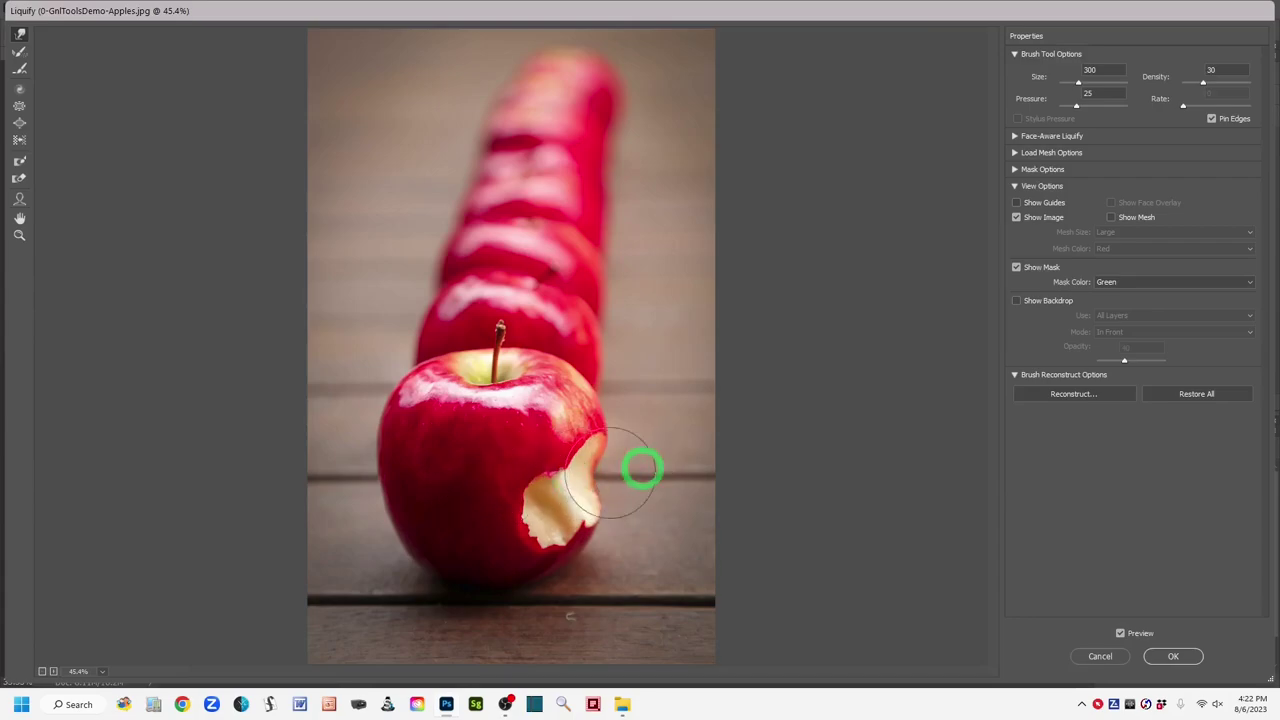
mouse_move(565, 482)
mouse_down()
mouse_move(537, 440)
mouse_move(510, 428)
mouse_up()
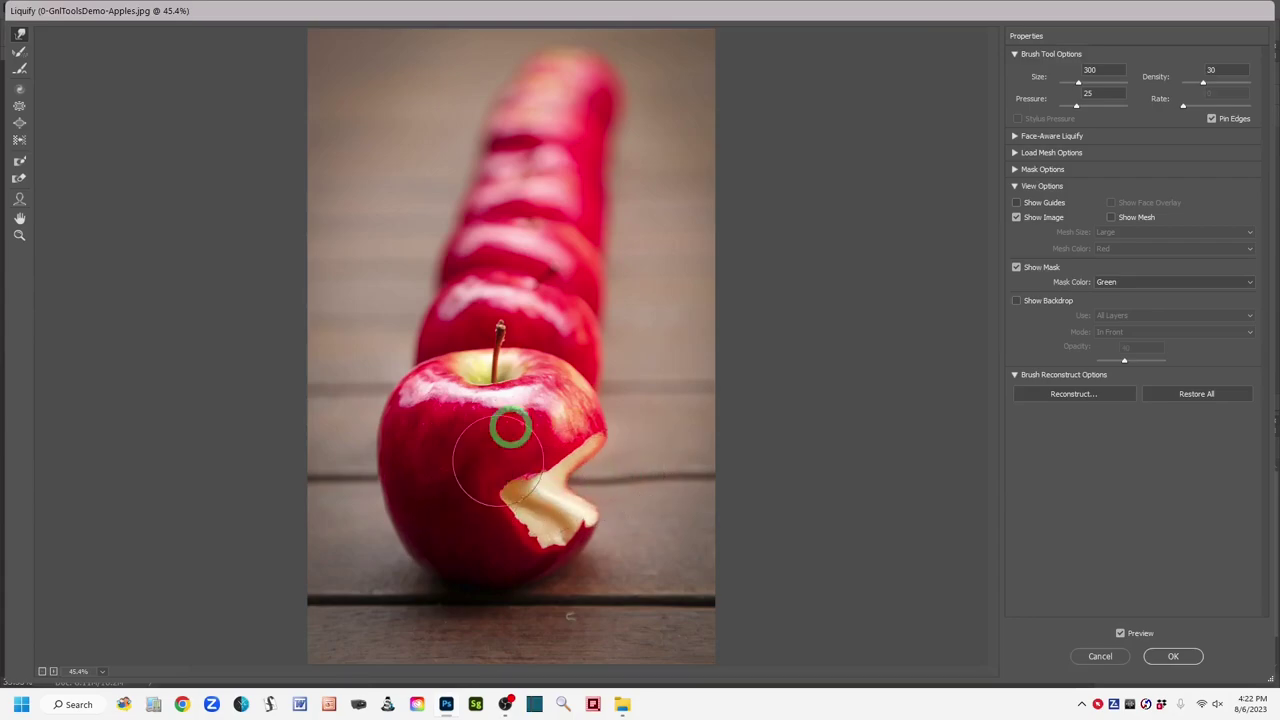
key(ctrl+z)
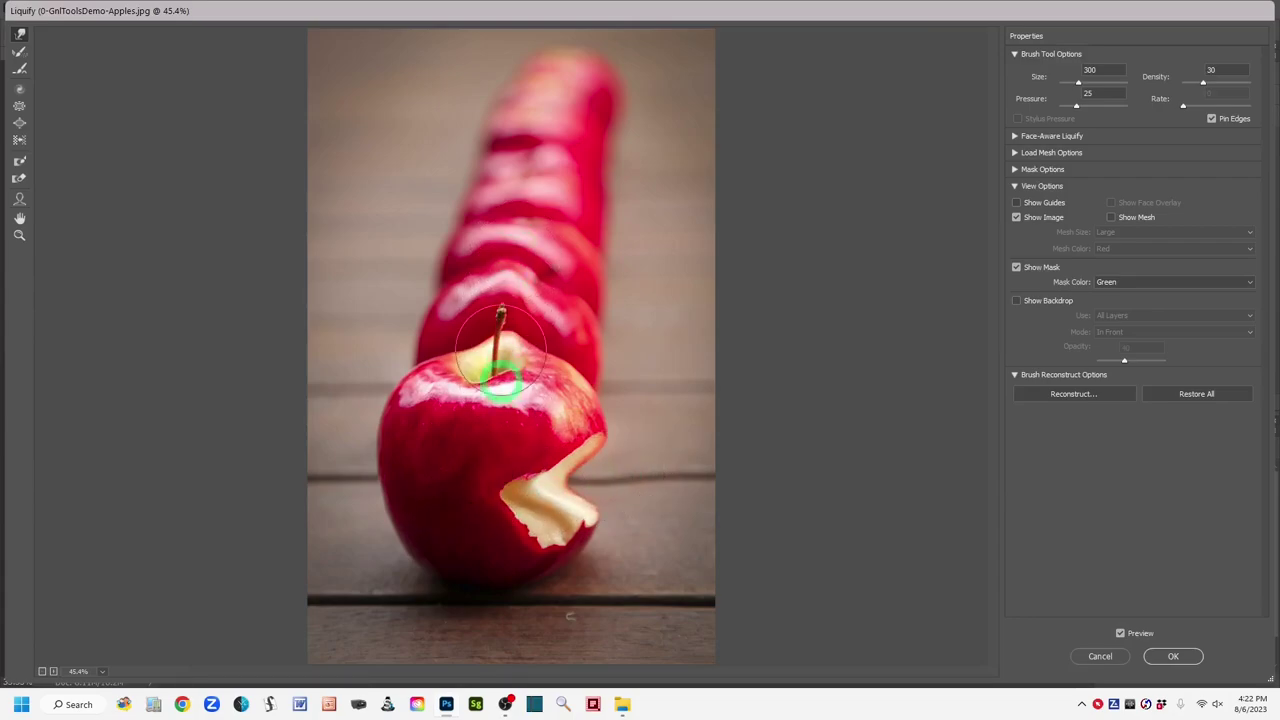
mouse_move(500, 352)
mouse_down()
mouse_move(501, 257)
mouse_move(491, 392)
mouse_move(497, 288)
mouse_up()
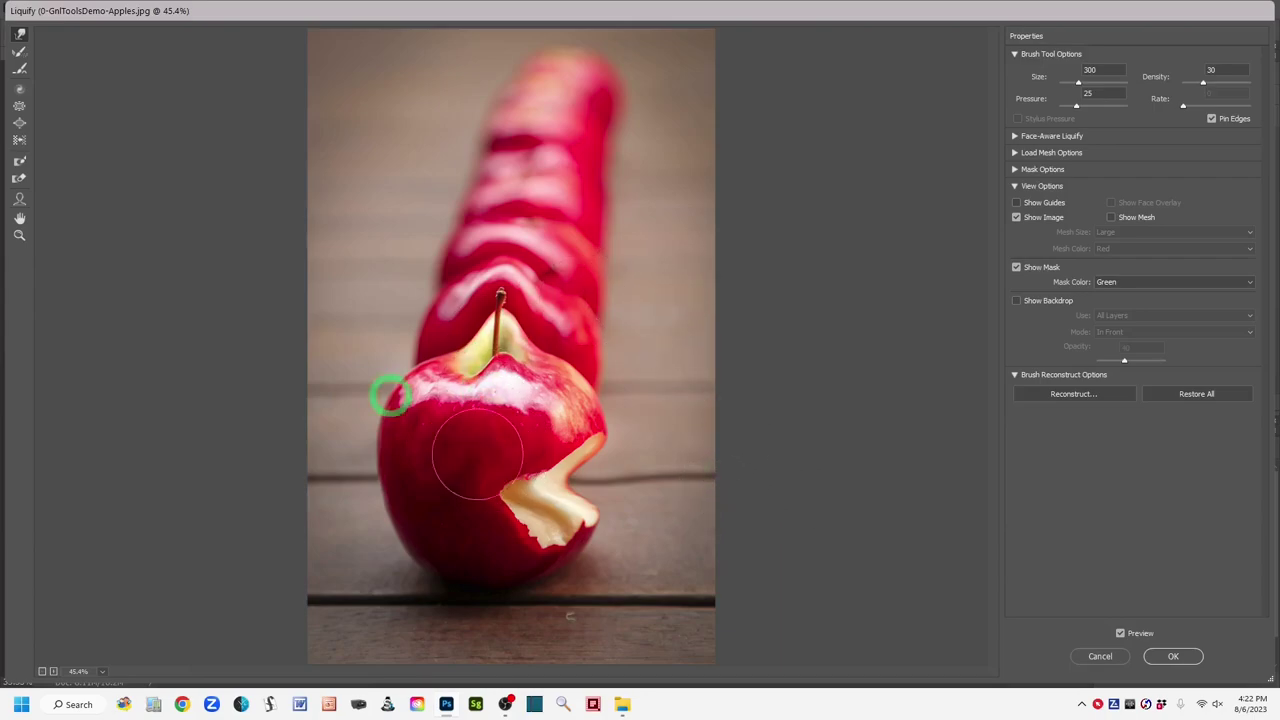
Reconstruct the warped stem area, then Restore All to remove every distortion.
click(19, 53)
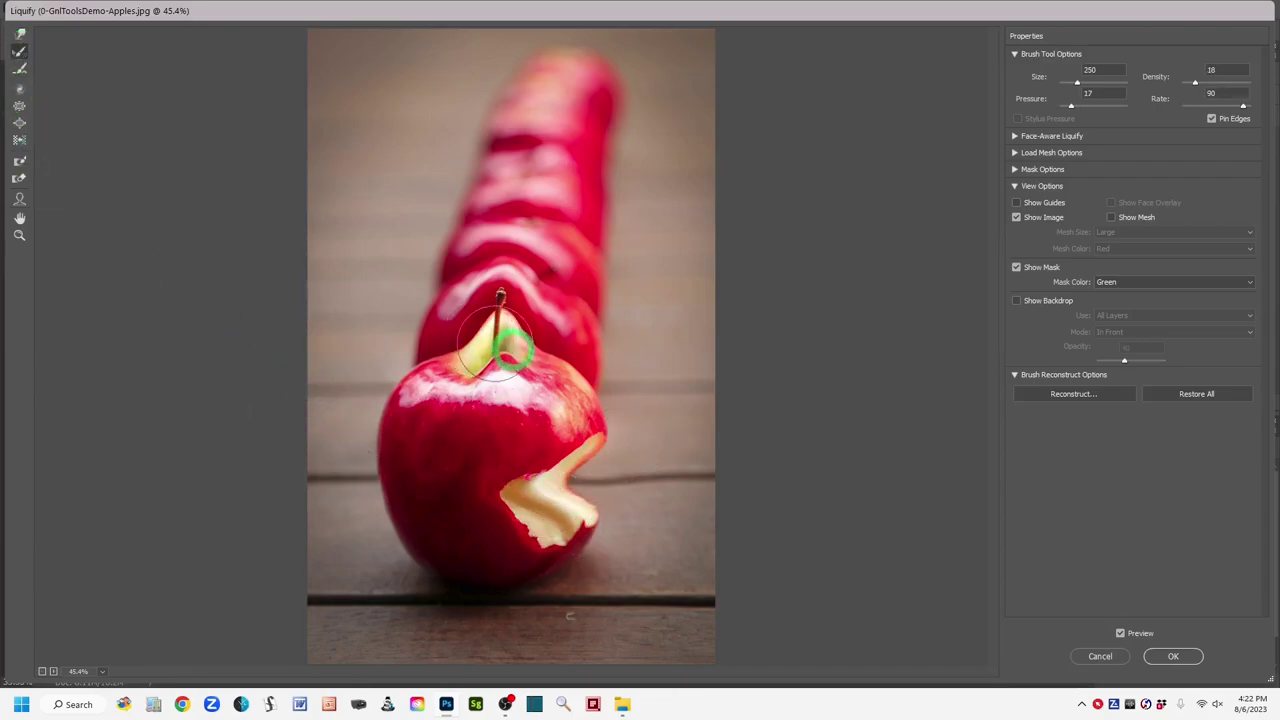
drag(475, 360, 497, 313)
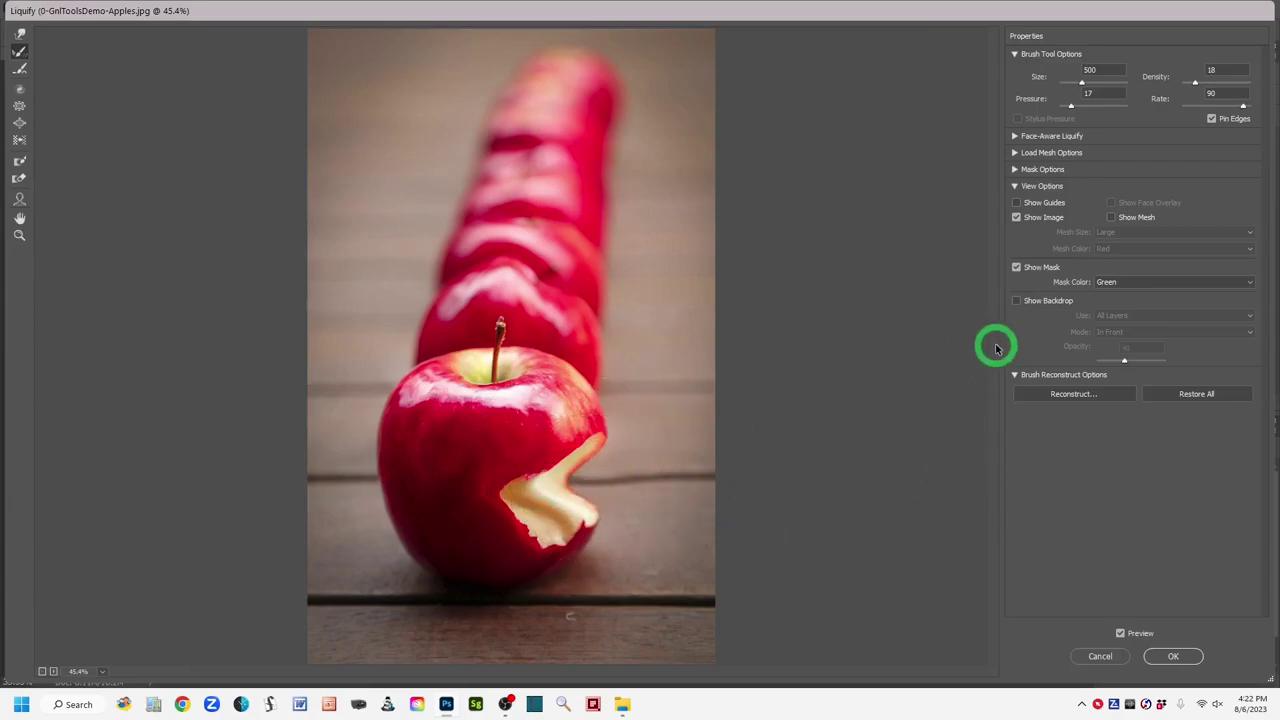
click(1198, 397)
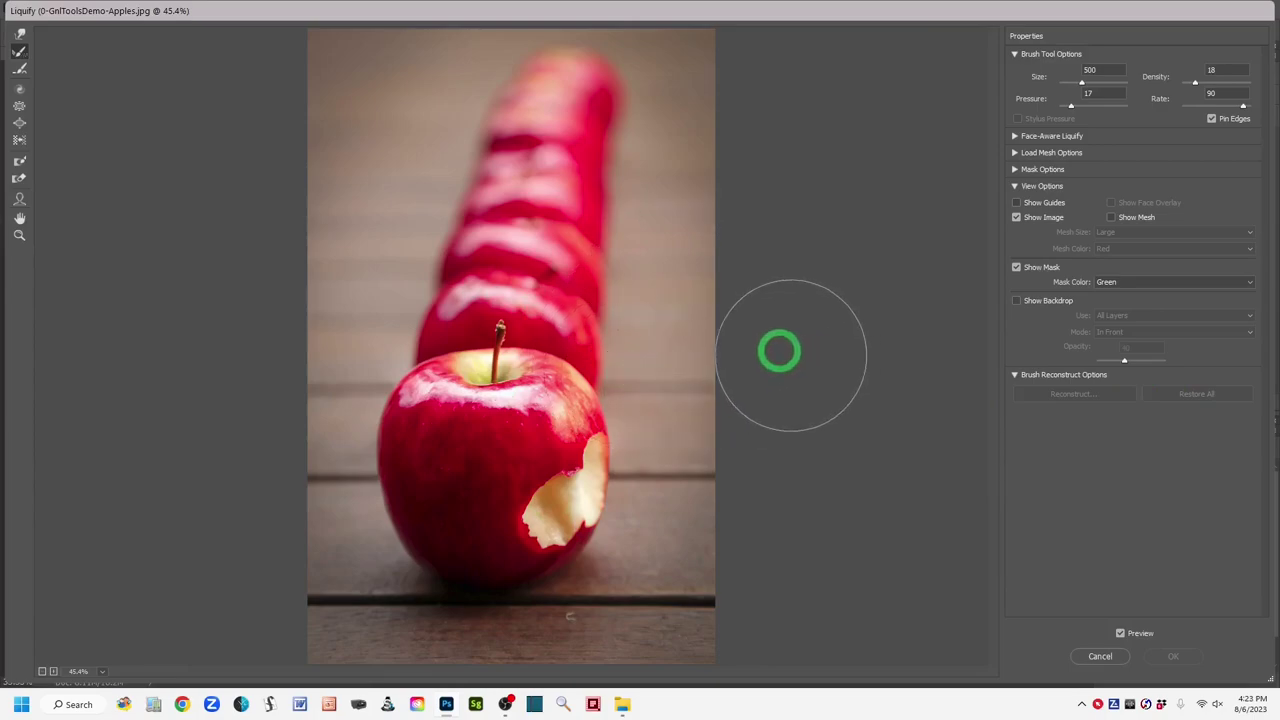
Select the Reconstruct Tool and turn off Pin Edges in the brush options.
click(19, 52)
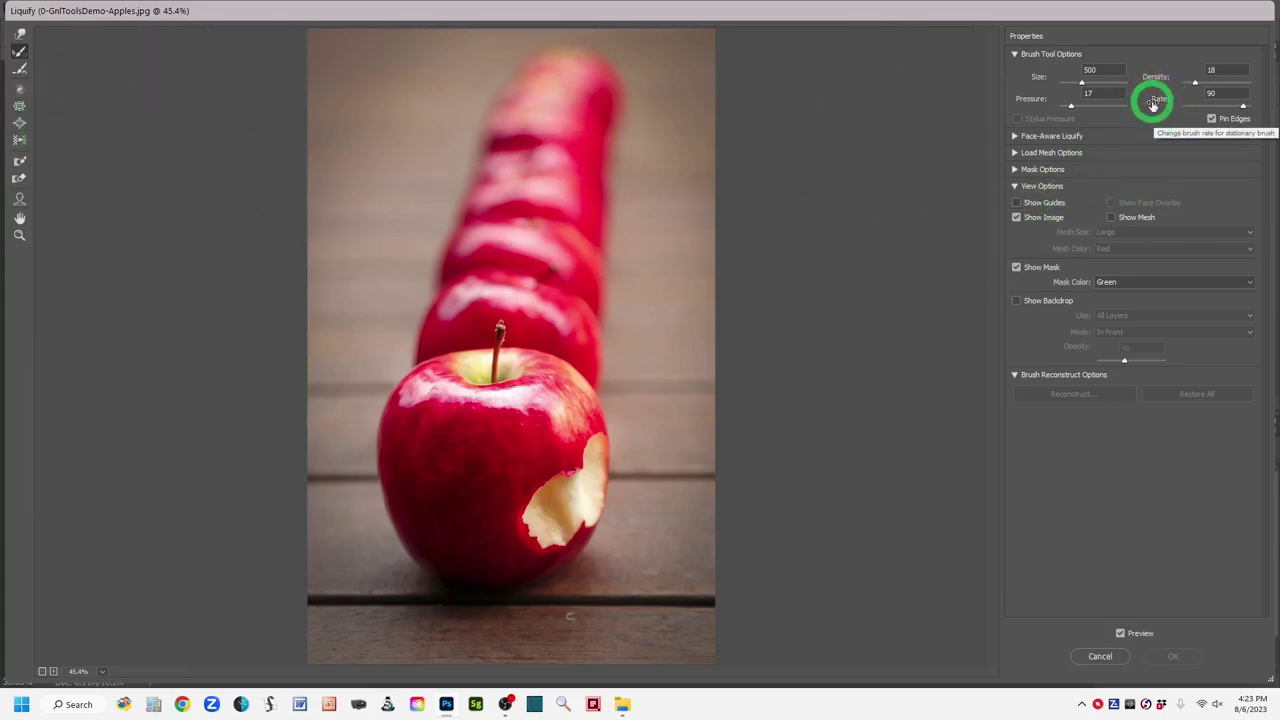
click(1211, 119)
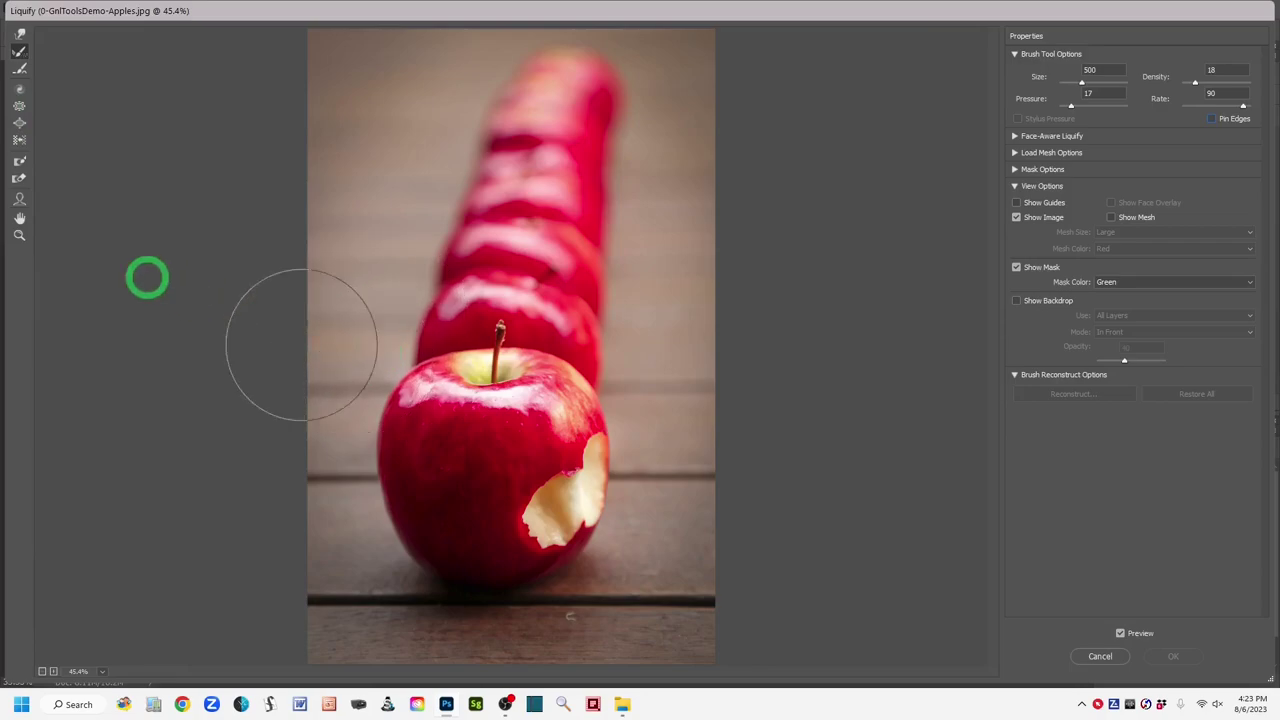
Switch to the Pucker Tool and set the brush to size 200, density 35, rate 84.
click(18, 108)
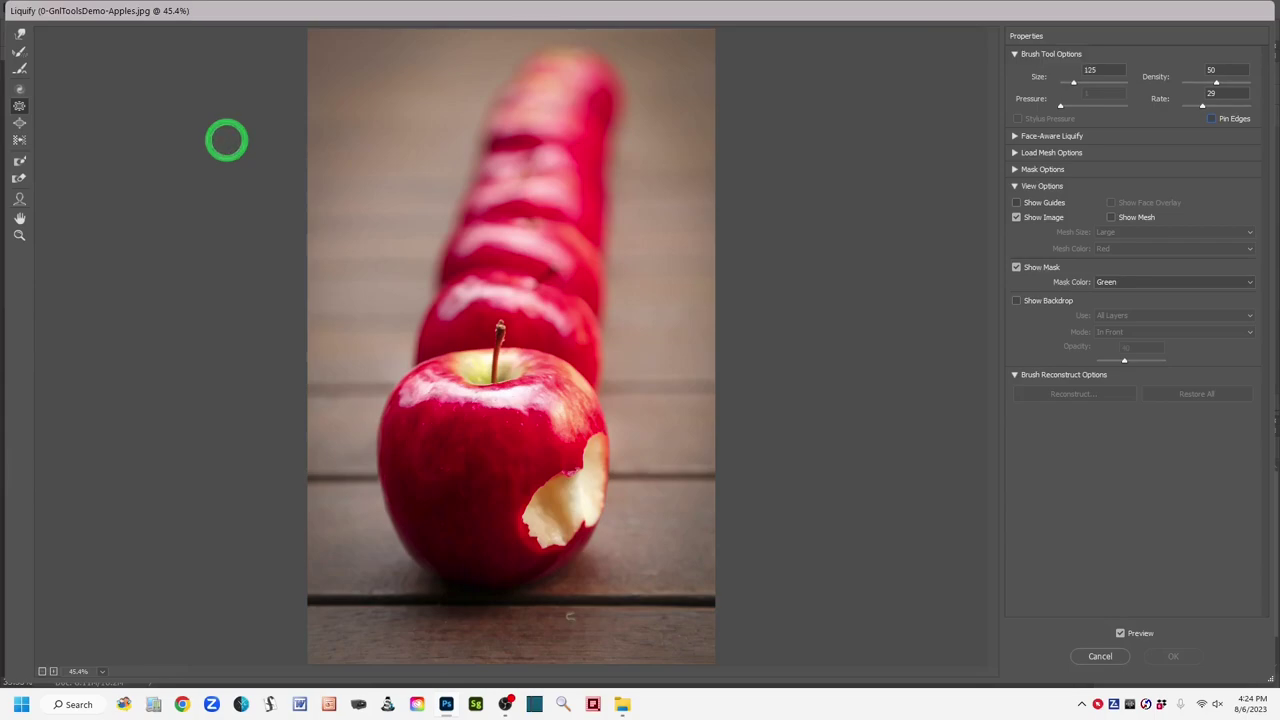
key(bracketright)
key(bracketright)
key(bracketright)
key(bracketright)
key(bracketright)
key(bracketright)
key(bracketright)
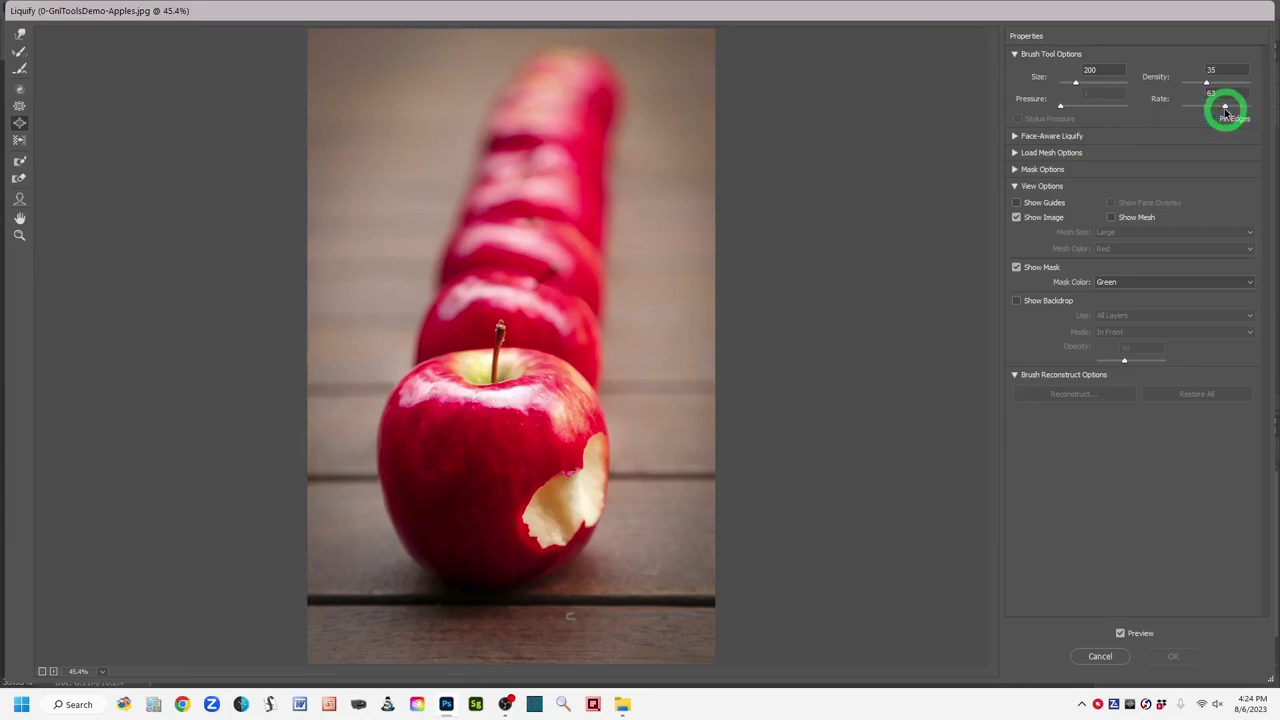
drag(1225, 108, 1234, 109)
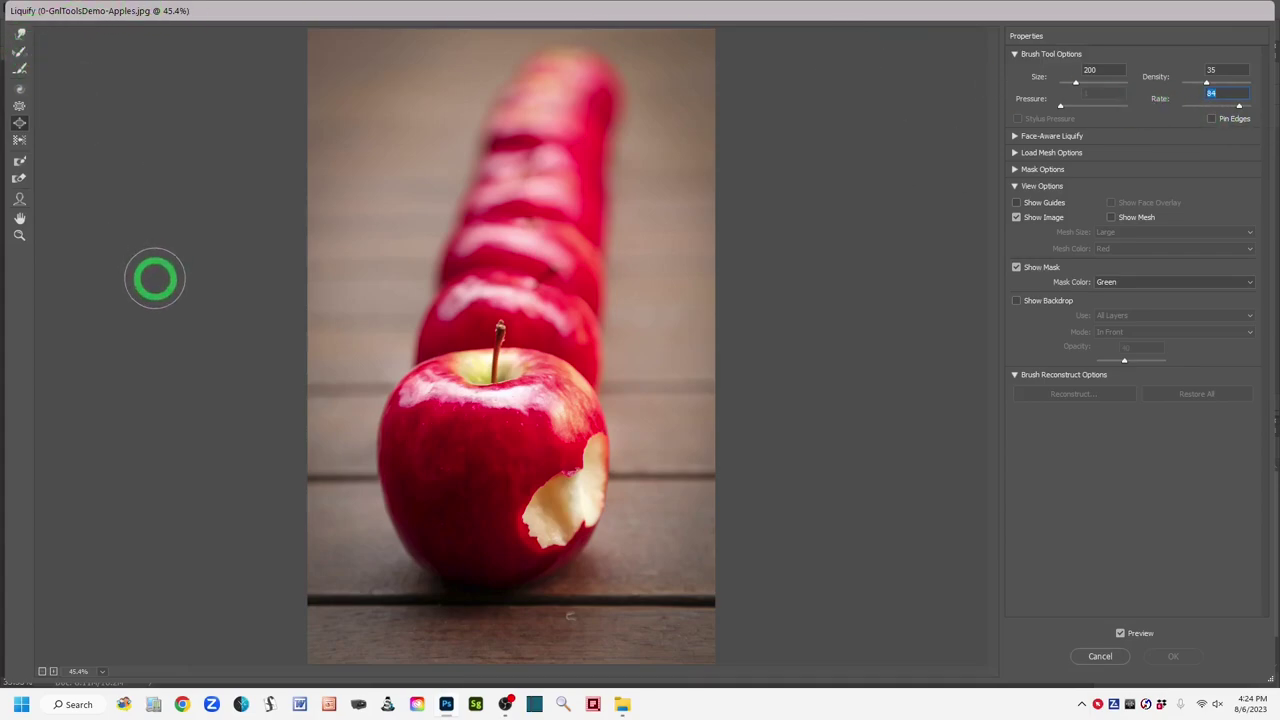
Paint a green freeze mask with a size-400 brush over the front apple, stem area and table below.
click(18, 165)
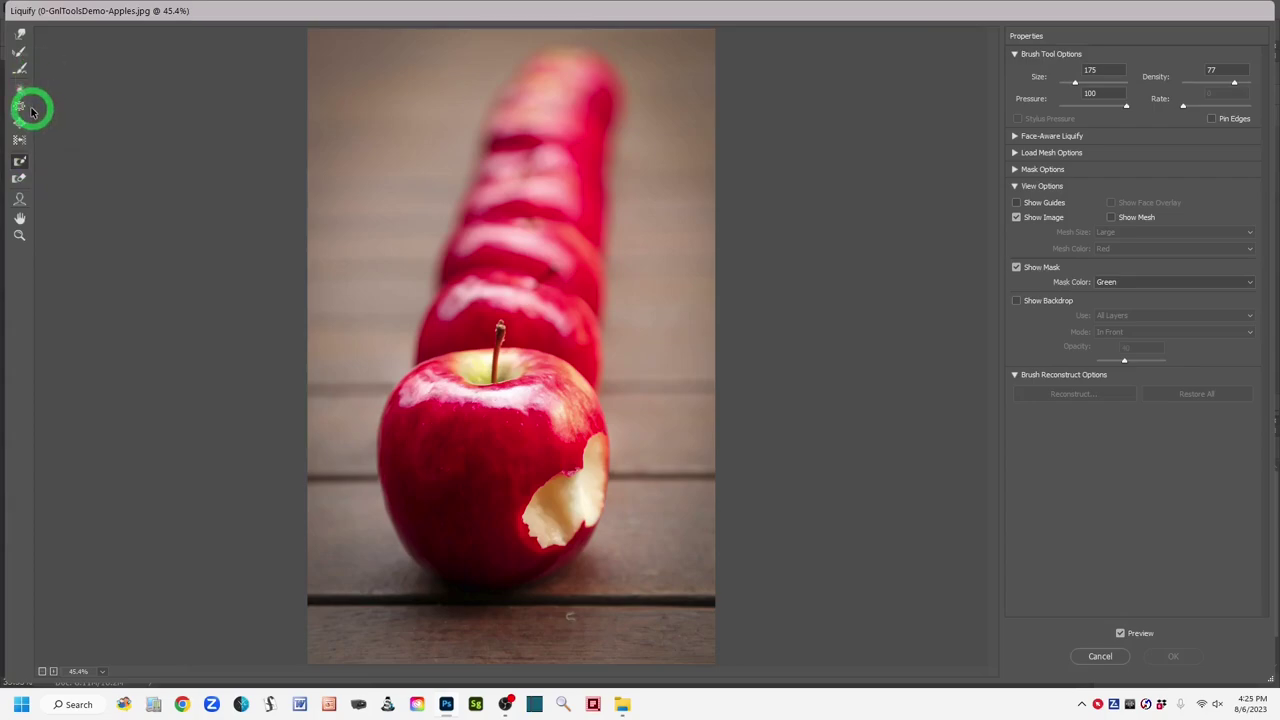
click(20, 167)
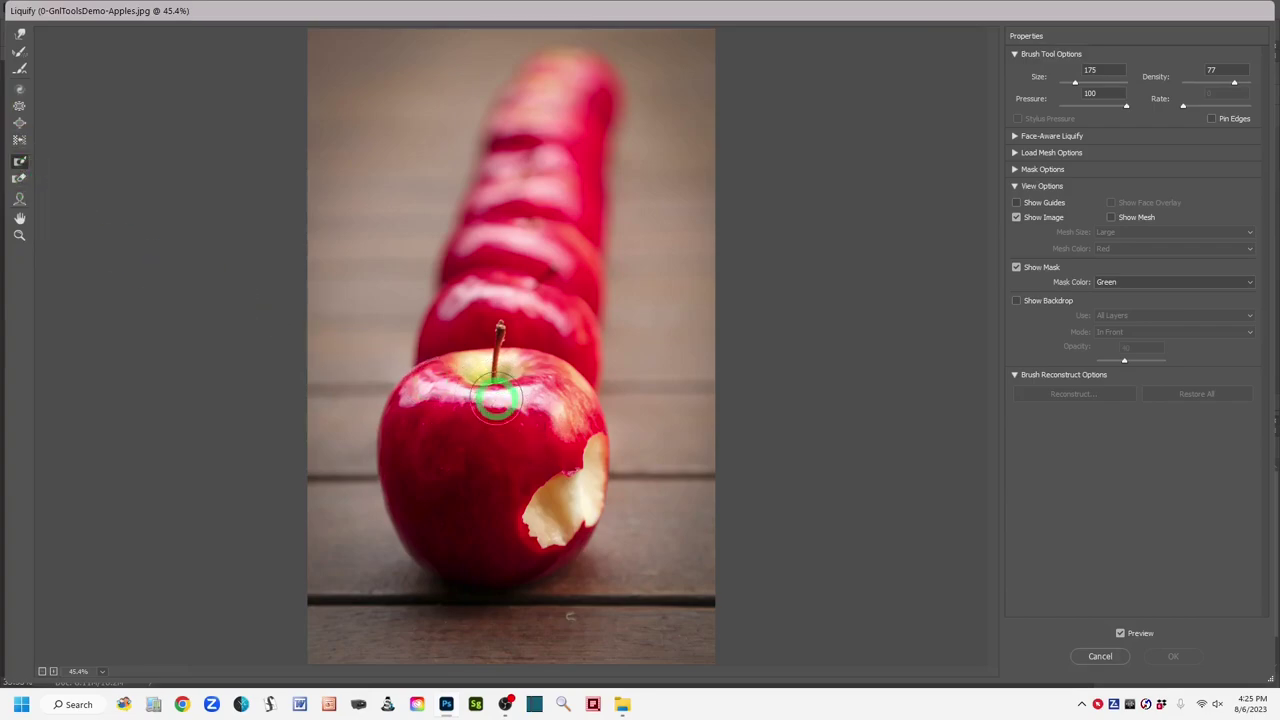
key(bracketright)
key(bracketright)
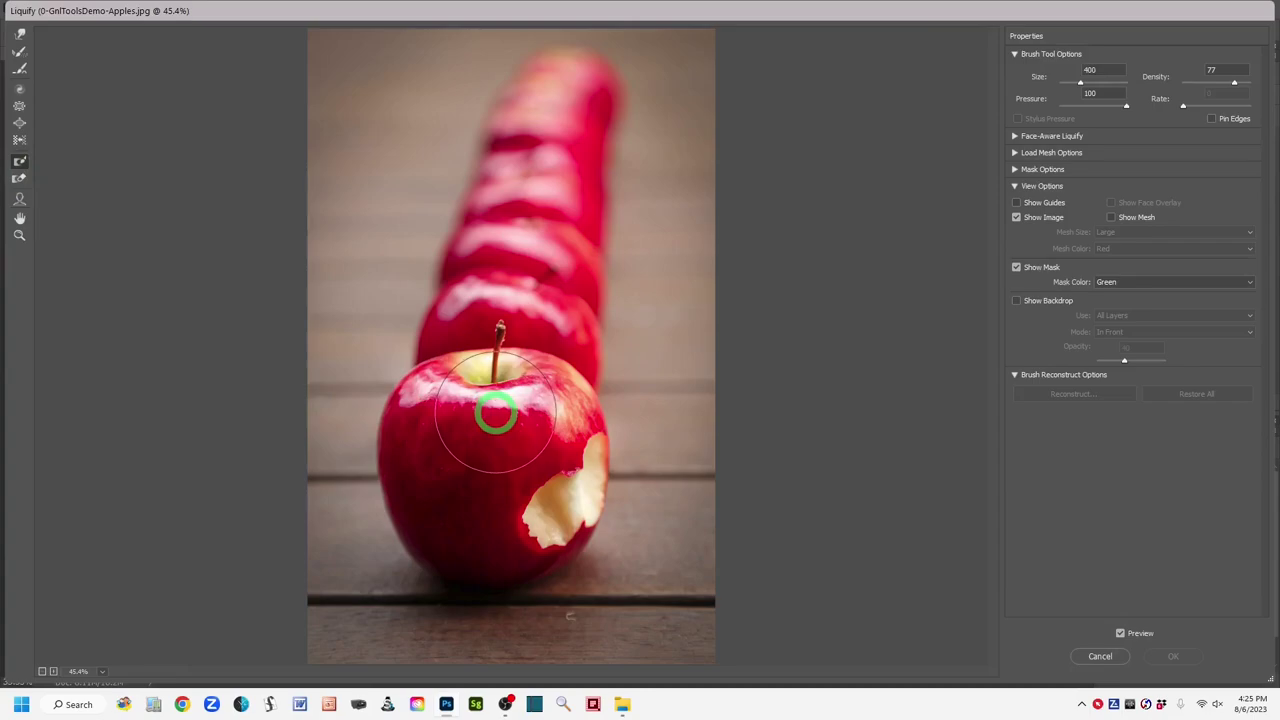
mouse_move(530, 378)
mouse_down()
mouse_move(548, 380)
mouse_move(505, 385)
mouse_move(466, 423)
mouse_move(480, 340)
mouse_move(466, 466)
mouse_up()
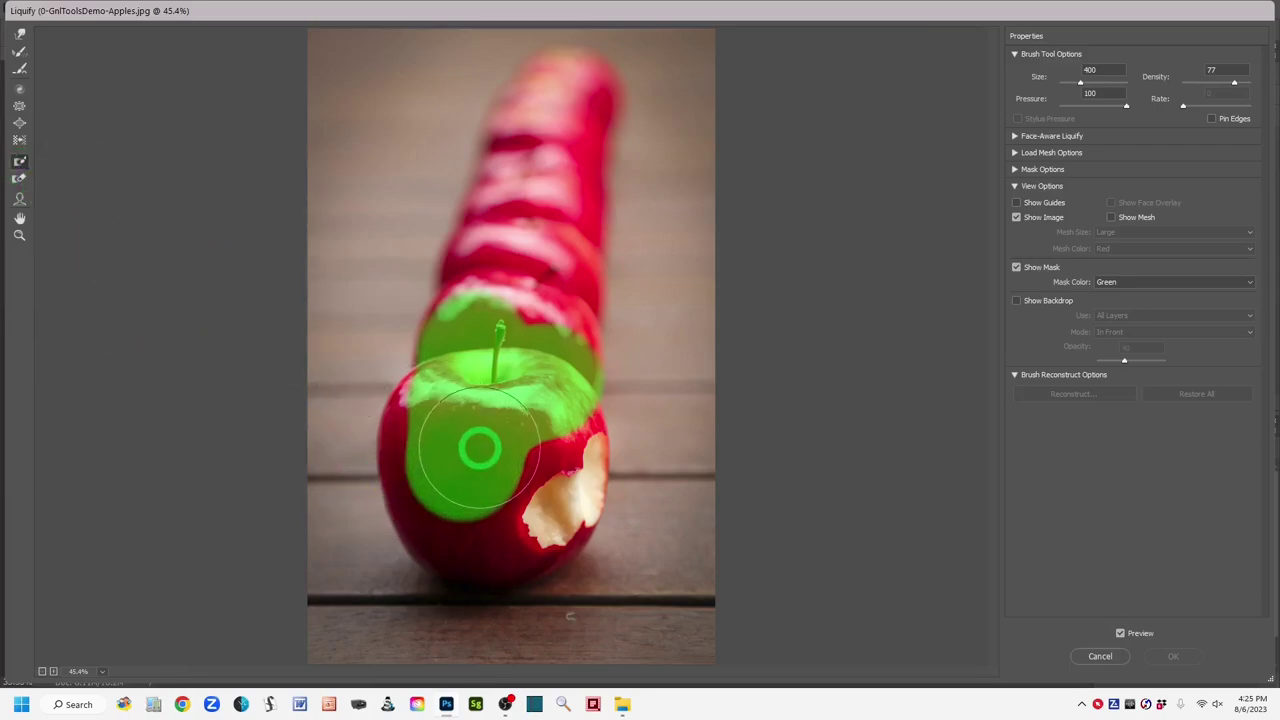
mouse_move(480, 449)
mouse_down()
mouse_move(448, 514)
mouse_move(472, 574)
mouse_move(537, 613)
mouse_move(568, 619)
mouse_move(605, 600)
mouse_up()
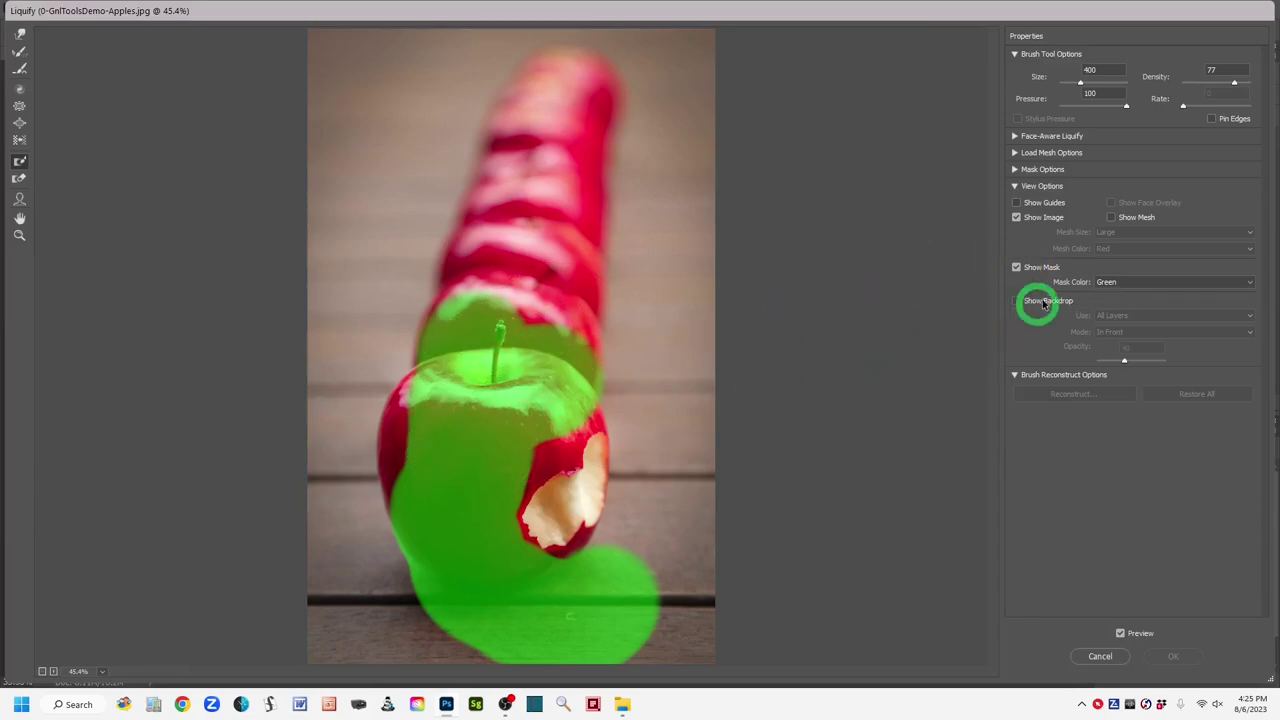
click(1249, 285)
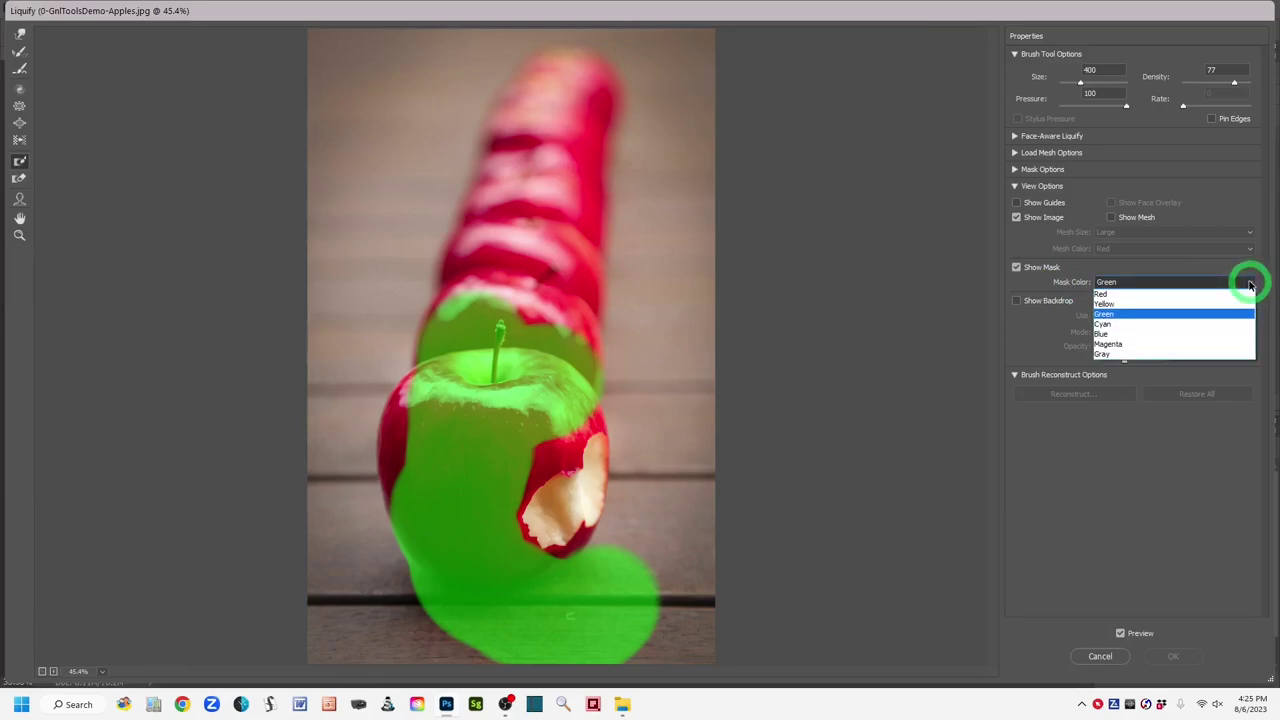
click(1249, 285)
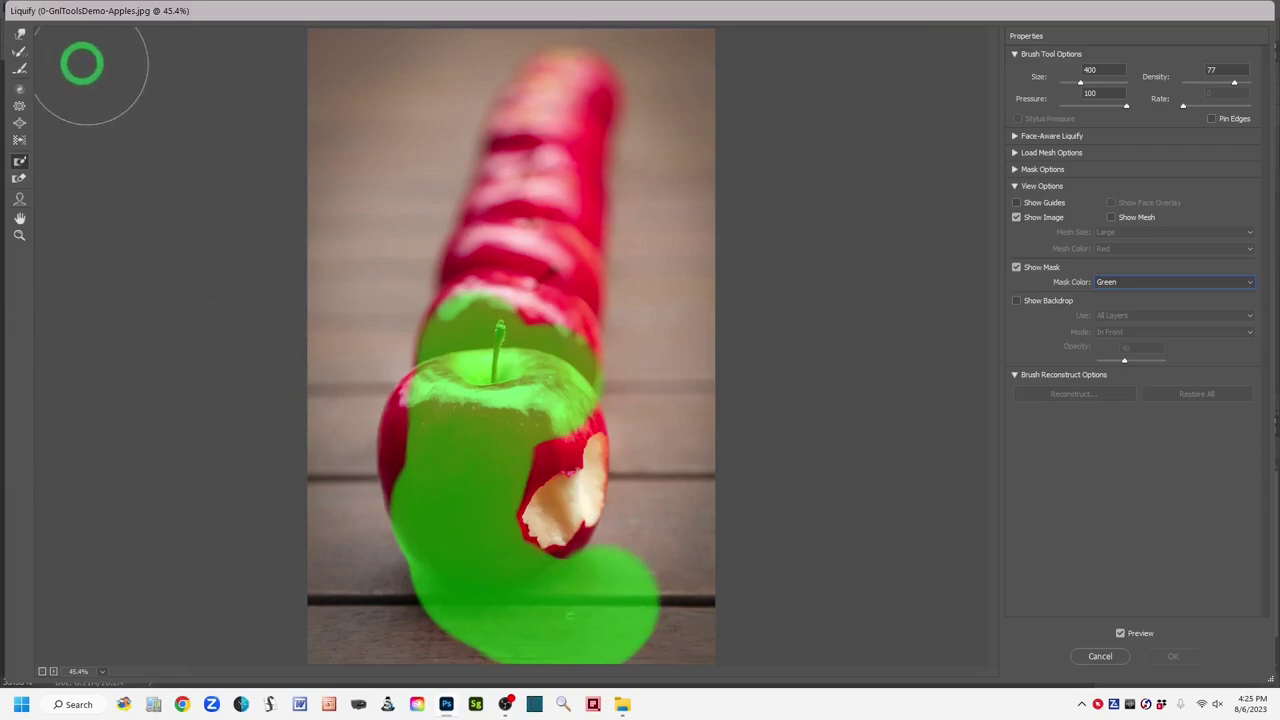
Drag a size-400 Forward Warp brush across the apple's unmasked bite area.
click(21, 36)
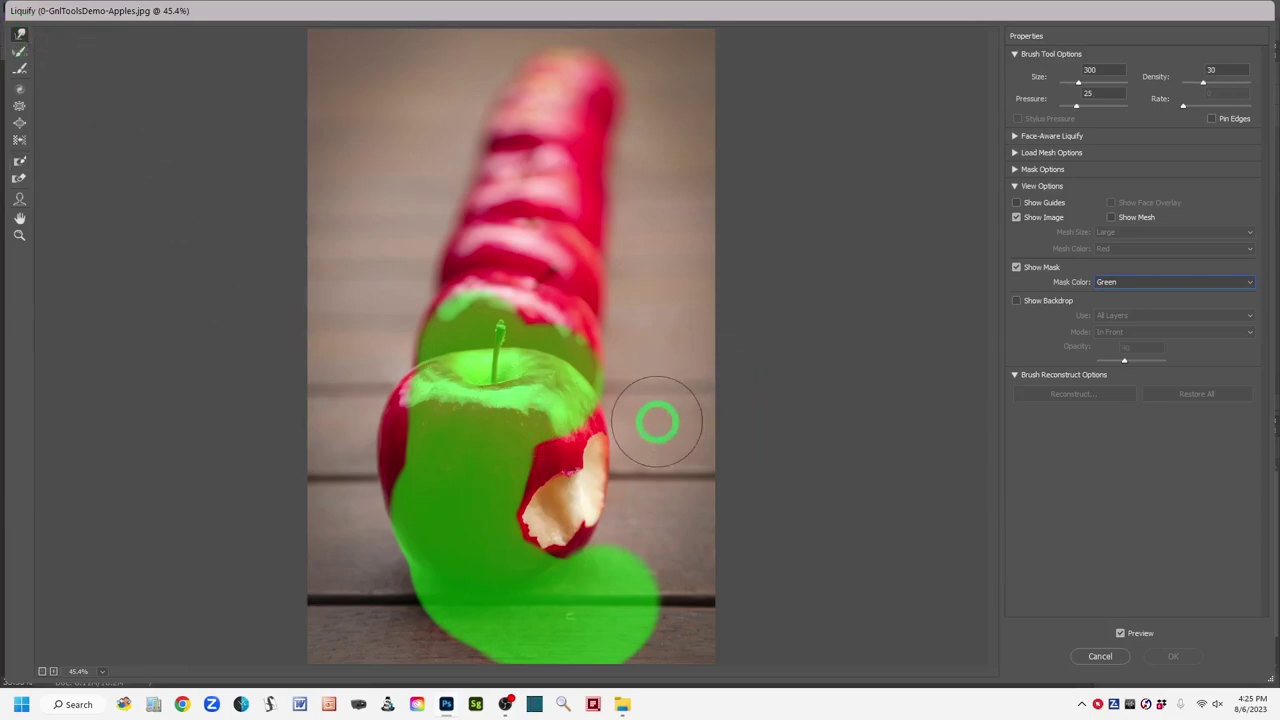
key(bracketright)
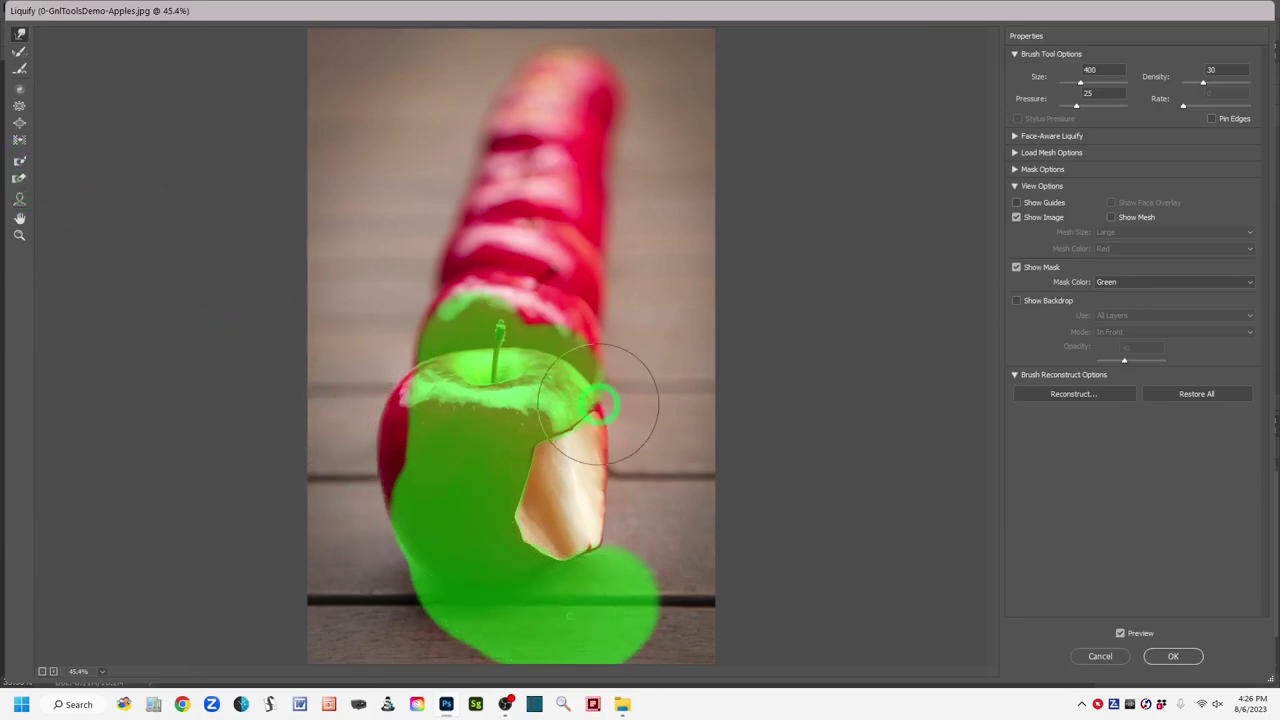
mouse_move(475, 545)
mouse_down()
mouse_move(608, 605)
mouse_move(524, 603)
mouse_move(450, 529)
mouse_move(465, 435)
mouse_move(538, 384)
mouse_move(433, 447)
mouse_up()
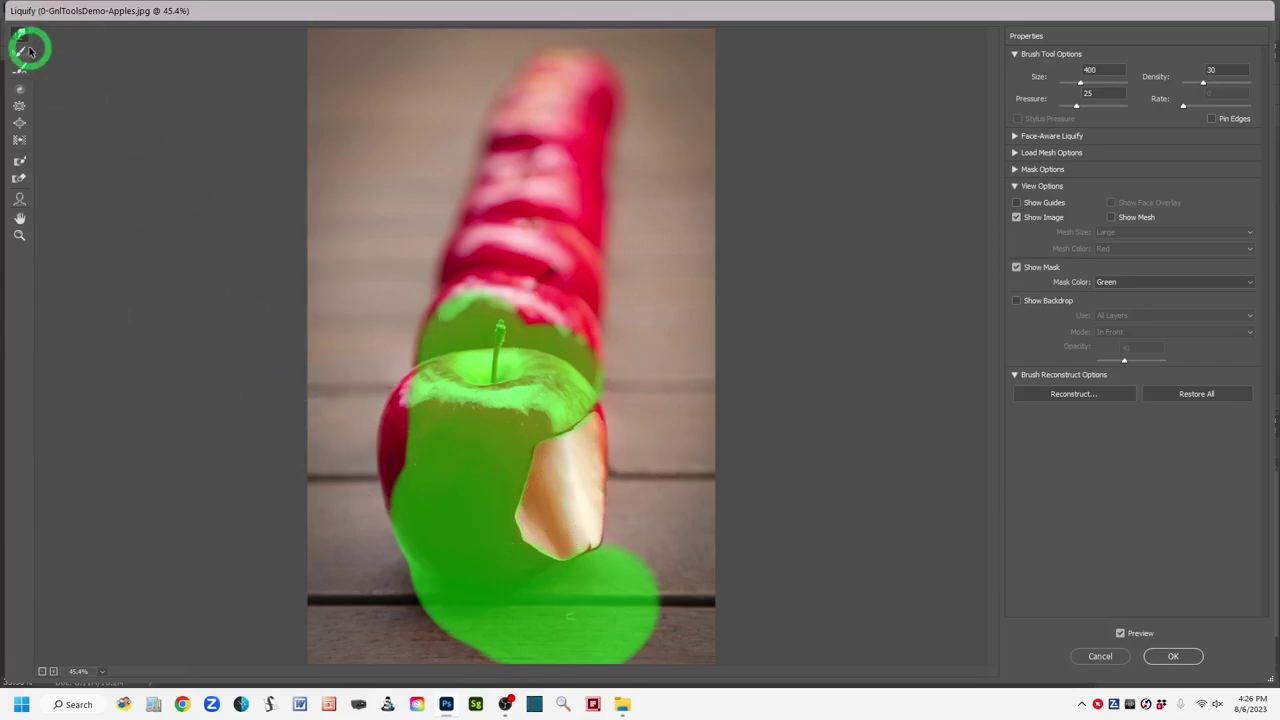
Erase the green freeze mask from the apple's top and left with a size-500 Thaw Mask brush.
click(18, 183)
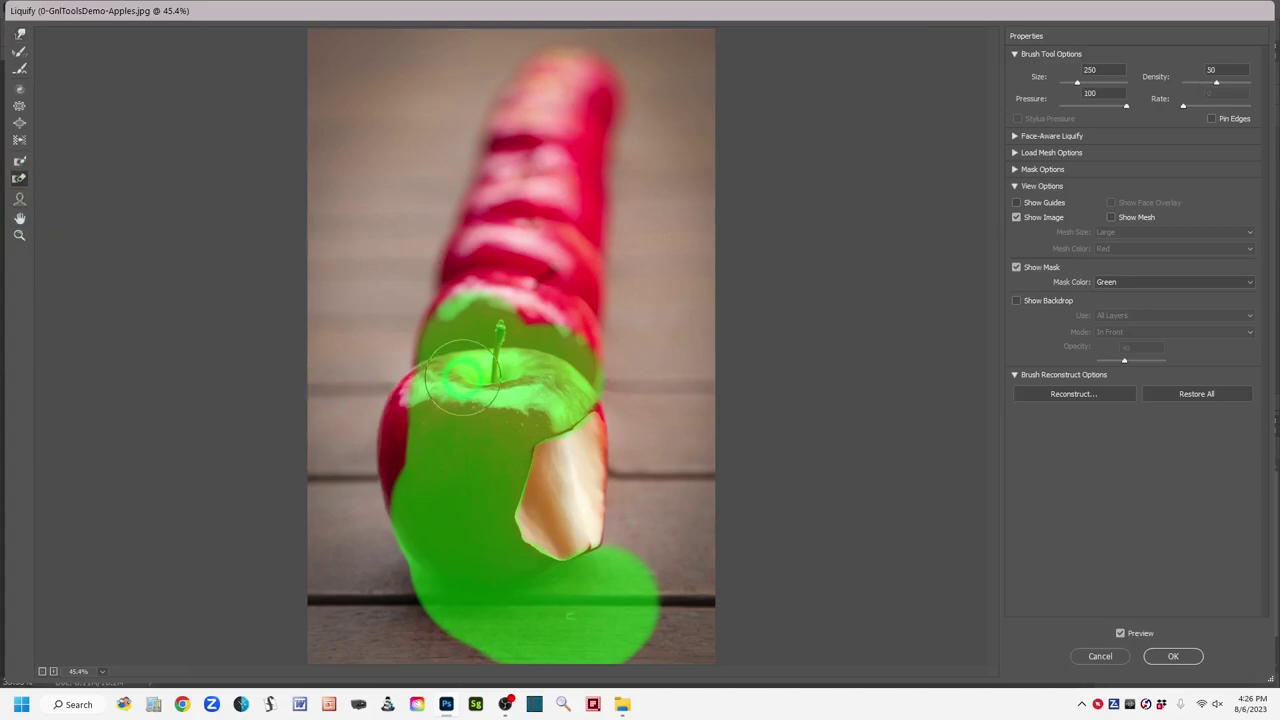
key(bracketright)
key(bracketright)
key(bracketright)
key(bracketright)
key(bracketright)
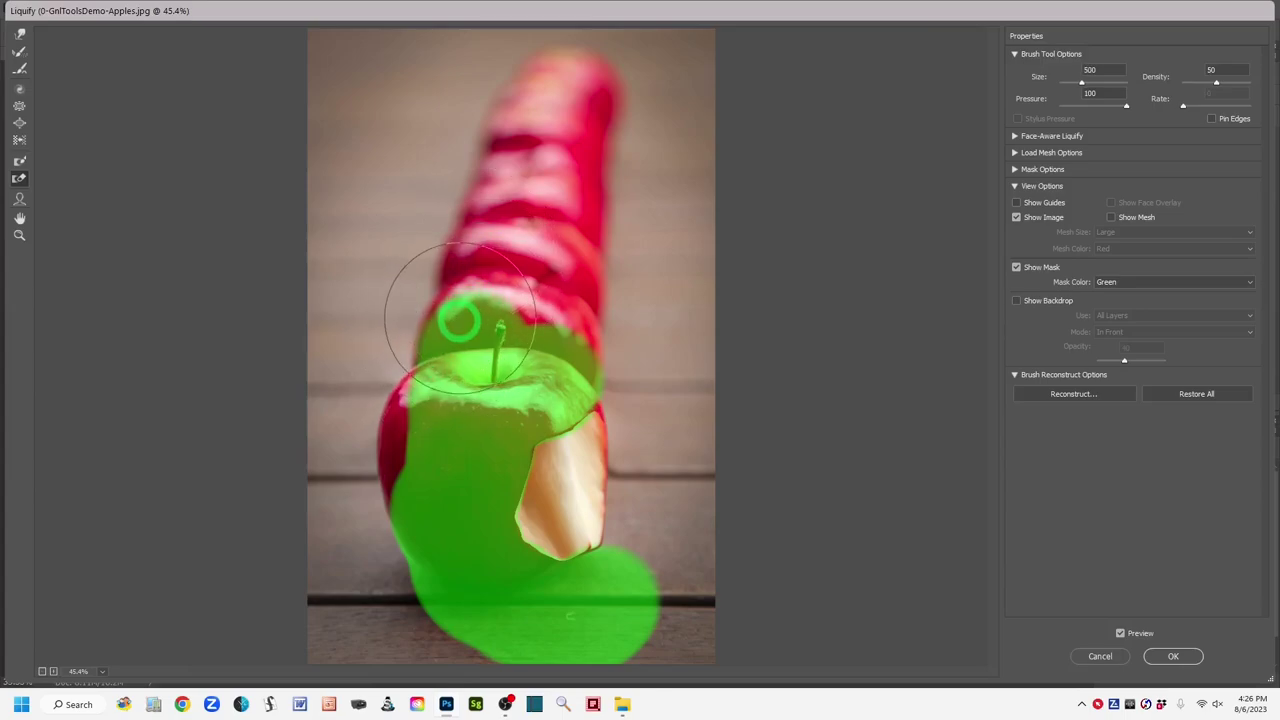
click(19, 185)
mouse_move(486, 309)
mouse_down()
mouse_move(431, 335)
mouse_move(599, 339)
mouse_move(373, 415)
mouse_move(635, 402)
mouse_move(364, 477)
mouse_move(630, 424)
mouse_move(314, 557)
mouse_move(577, 500)
mouse_move(408, 590)
mouse_move(596, 581)
mouse_move(457, 636)
mouse_move(585, 657)
mouse_move(543, 663)
mouse_up()
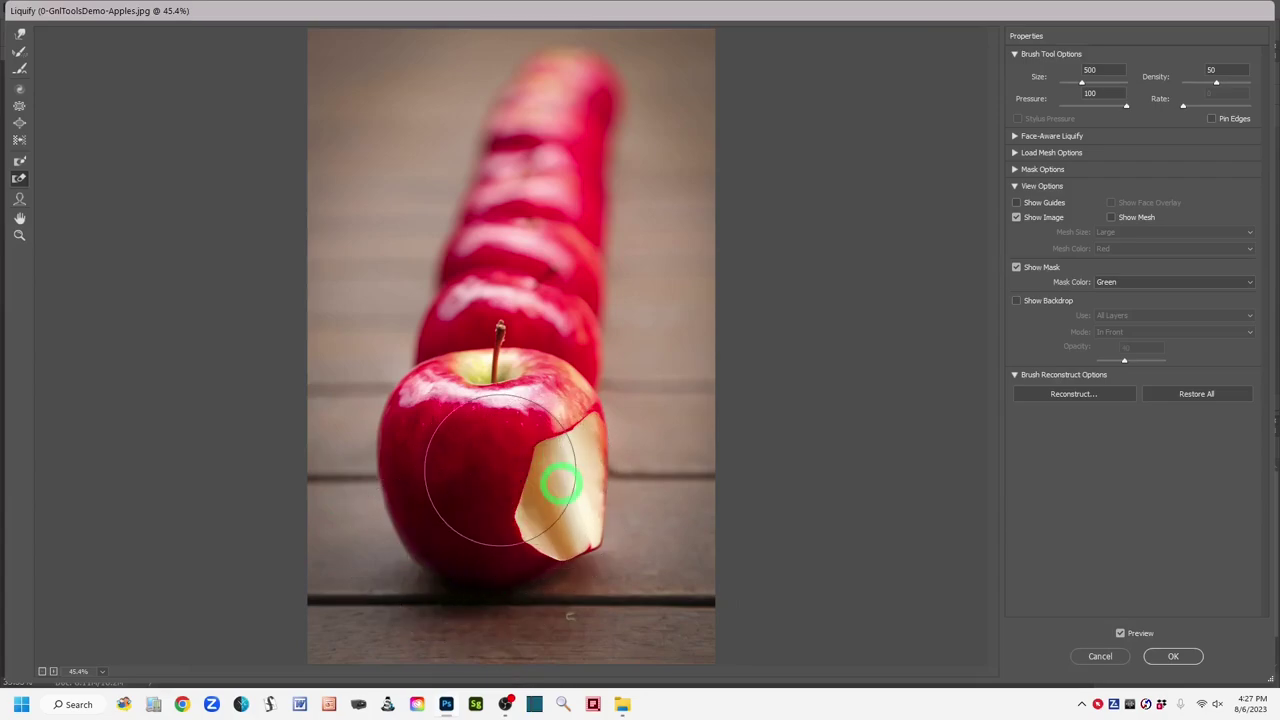
click(1122, 634)
click(1122, 634)
click(1123, 635)
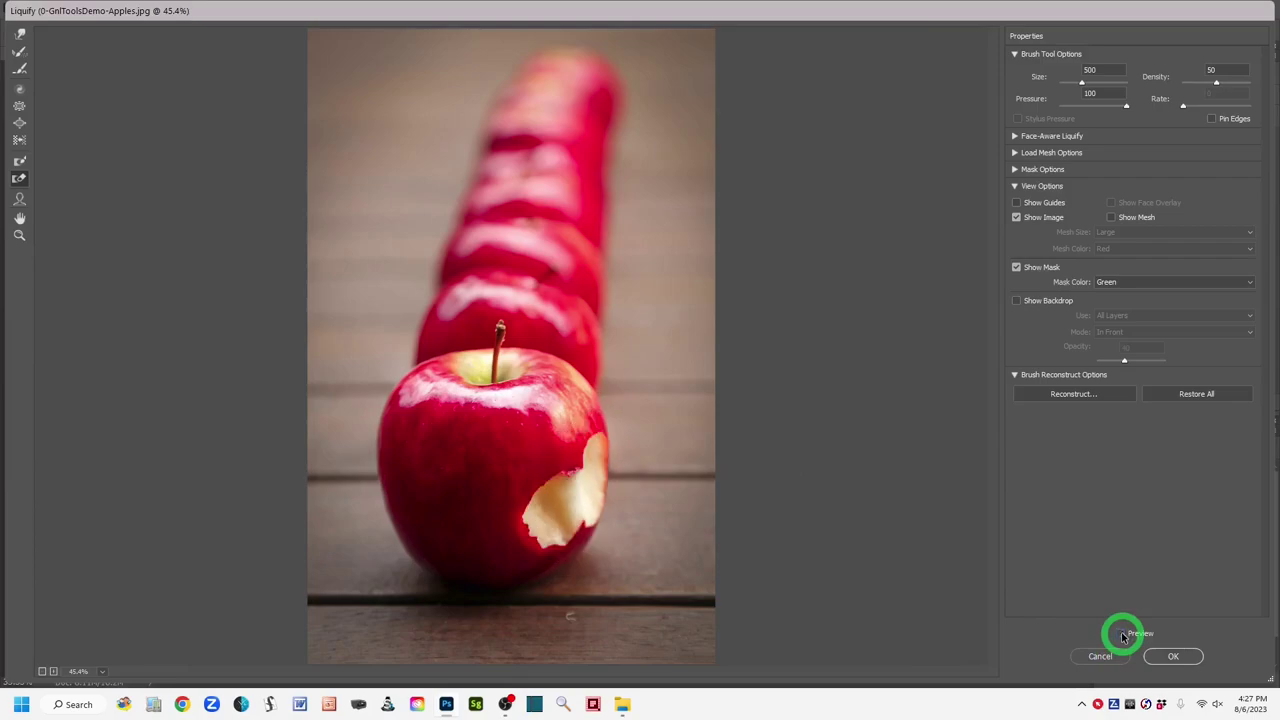
mouse_move(577, 509)
mouse_down()
mouse_move(556, 443)
mouse_move(576, 423)
mouse_move(489, 463)
mouse_up()
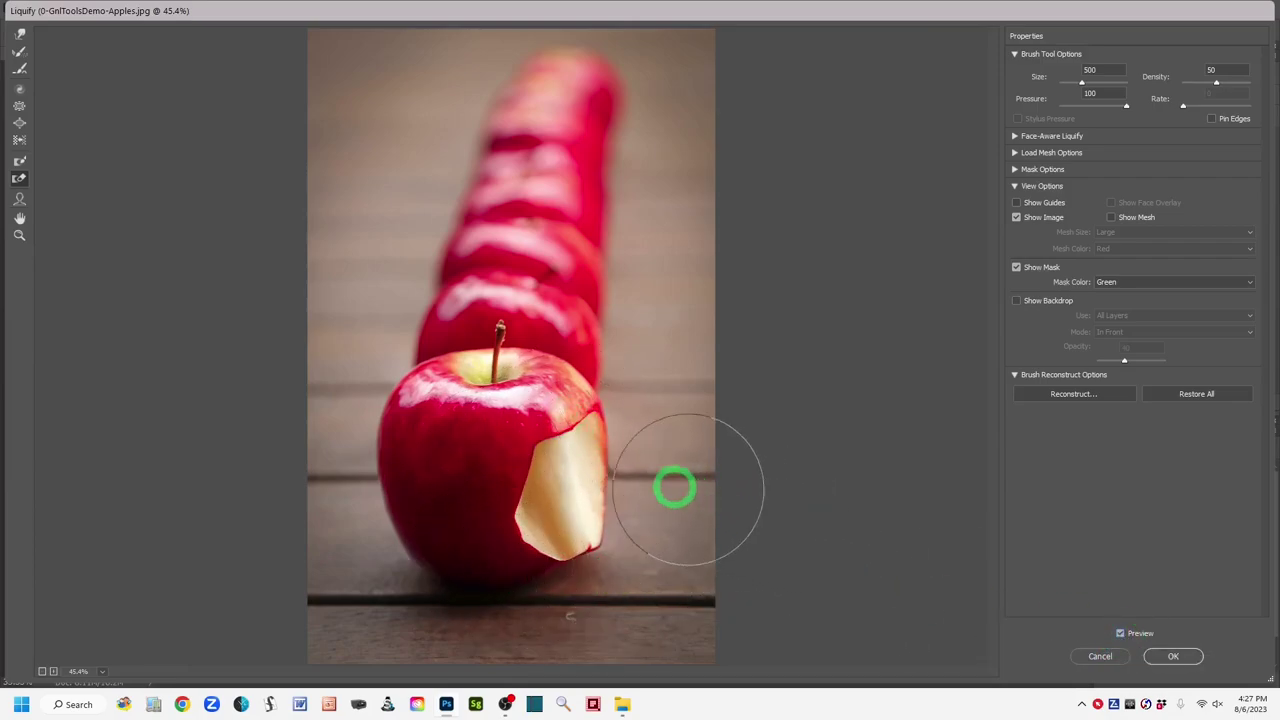
click(24, 163)
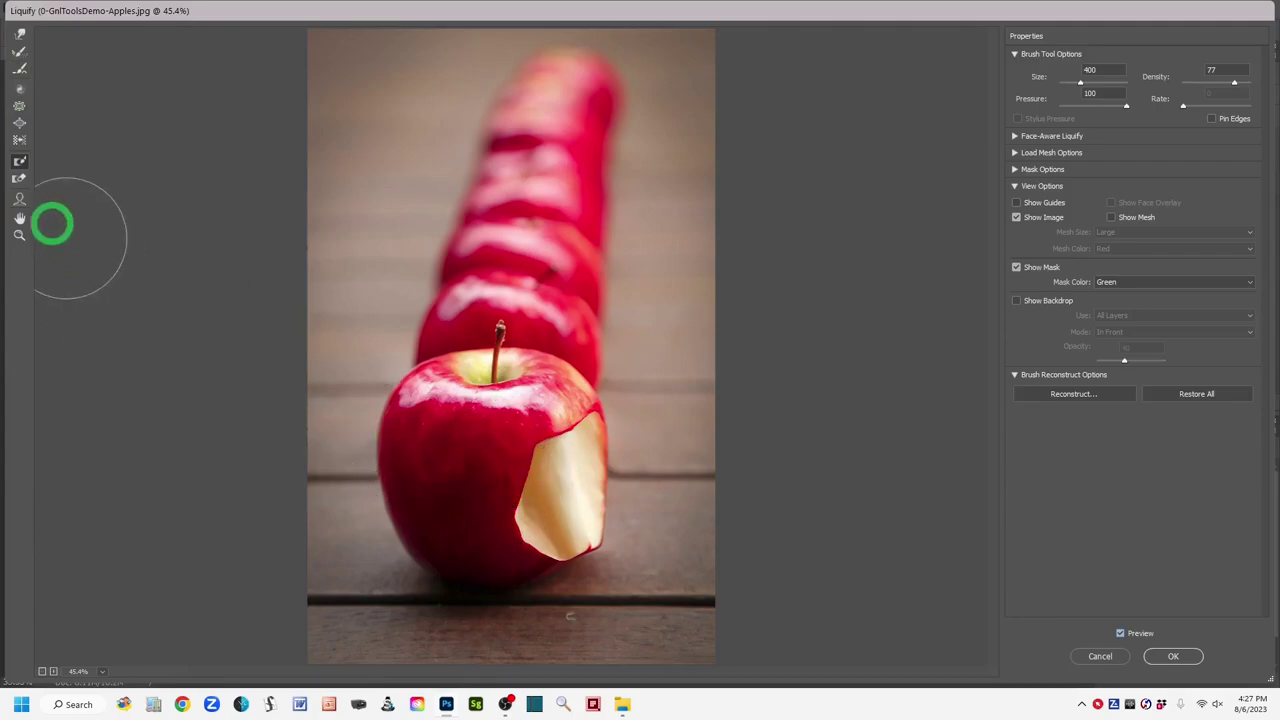
click(18, 181)
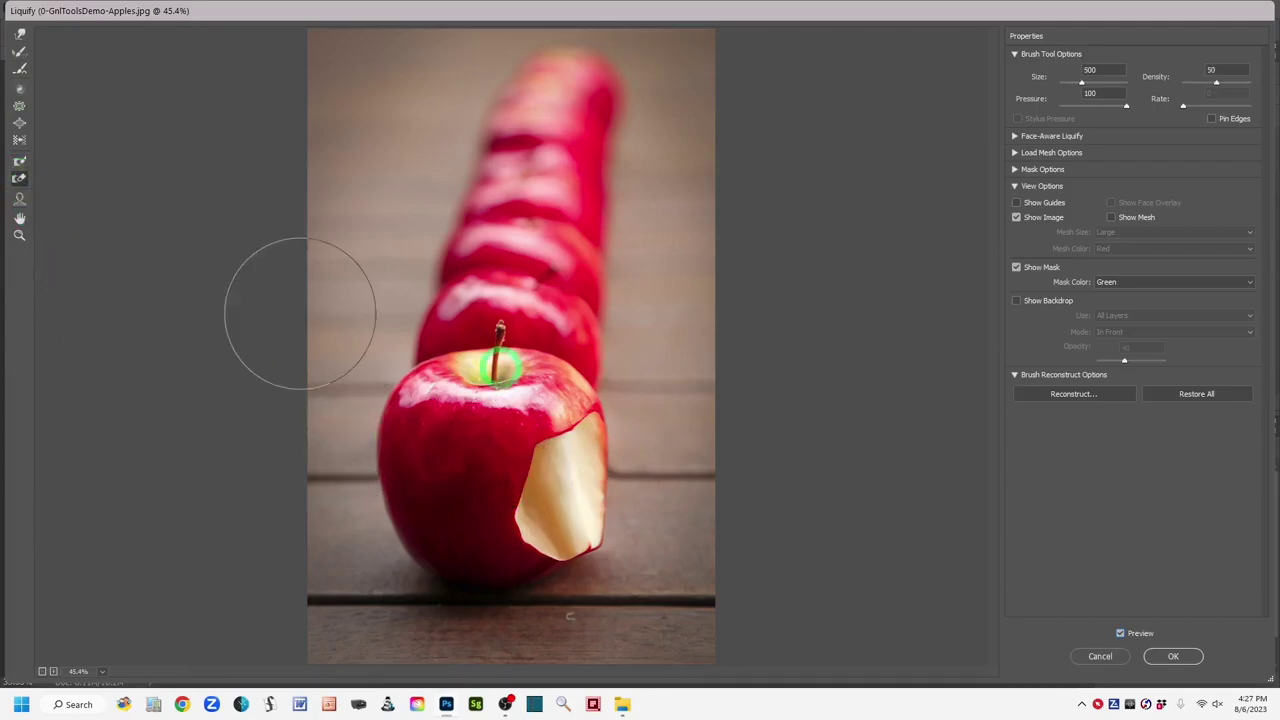
drag(434, 417, 436, 510)
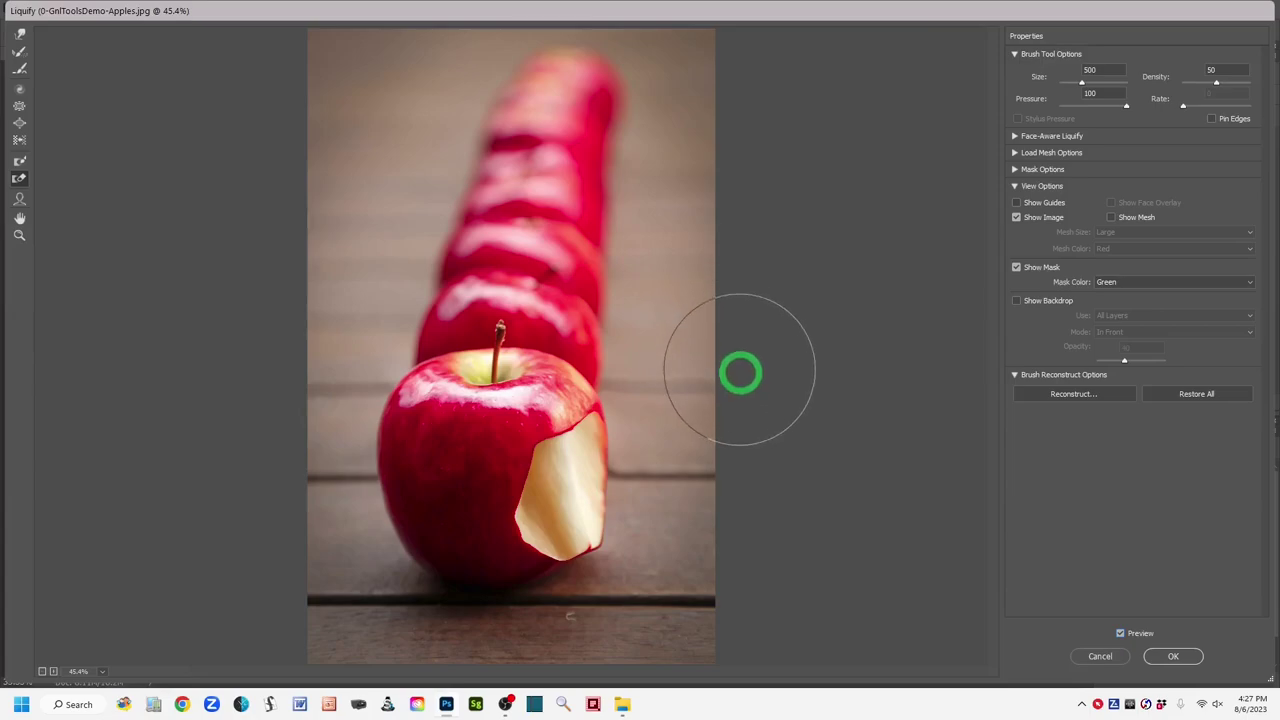
Commit the Liquify edits so Layer 1 gains a Liquify smart filter.
click(20, 33)
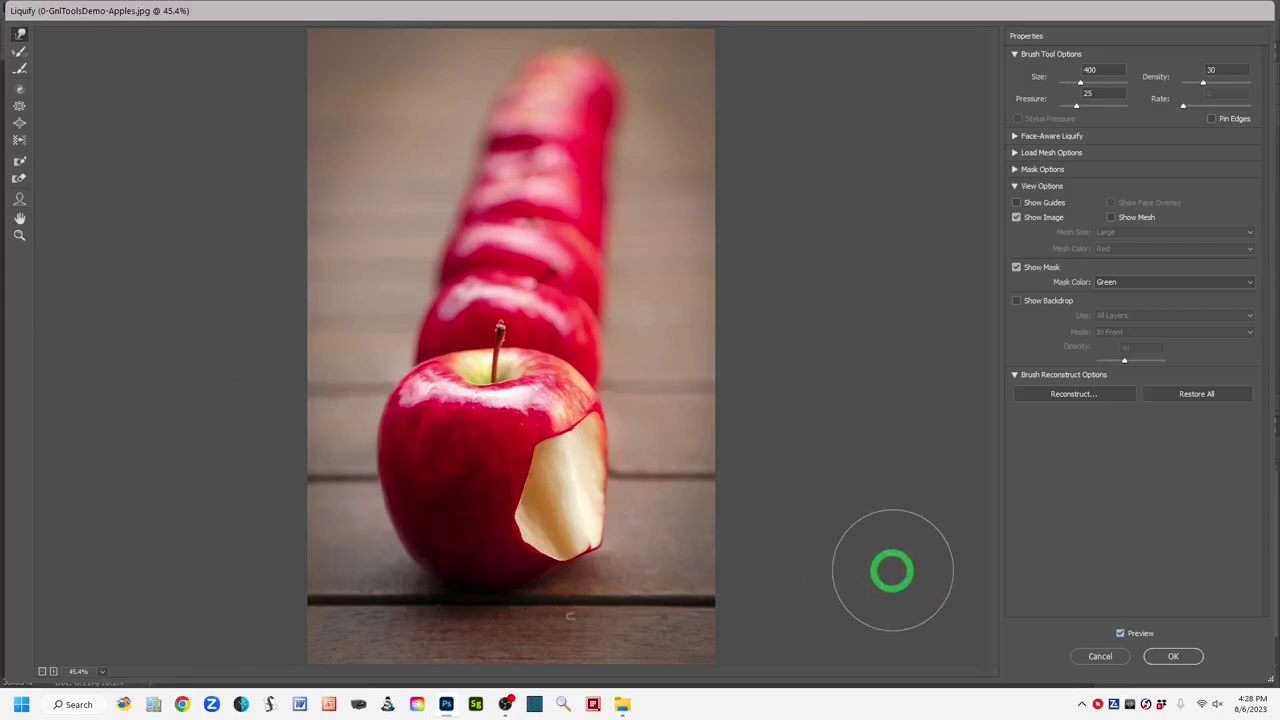
click(1162, 660)
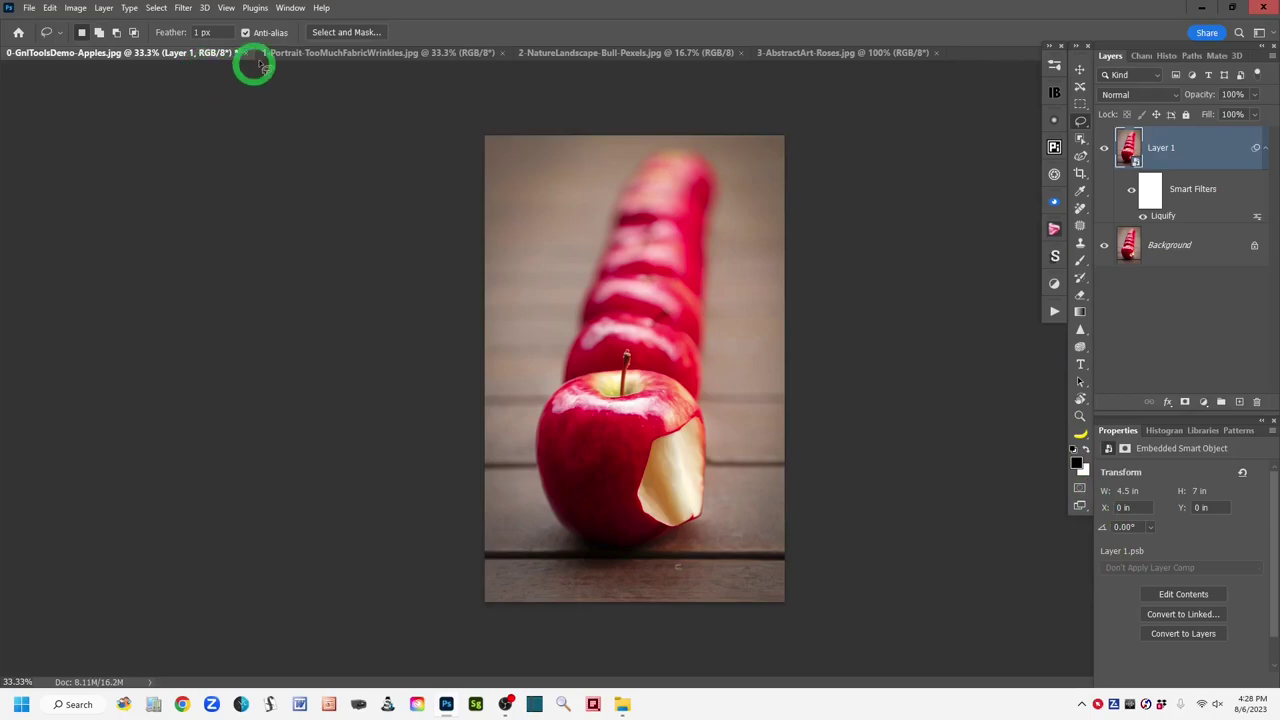
Switch to the 1-Portrait-TooMuchFabricWrinkles.jpg document.
click(338, 52)
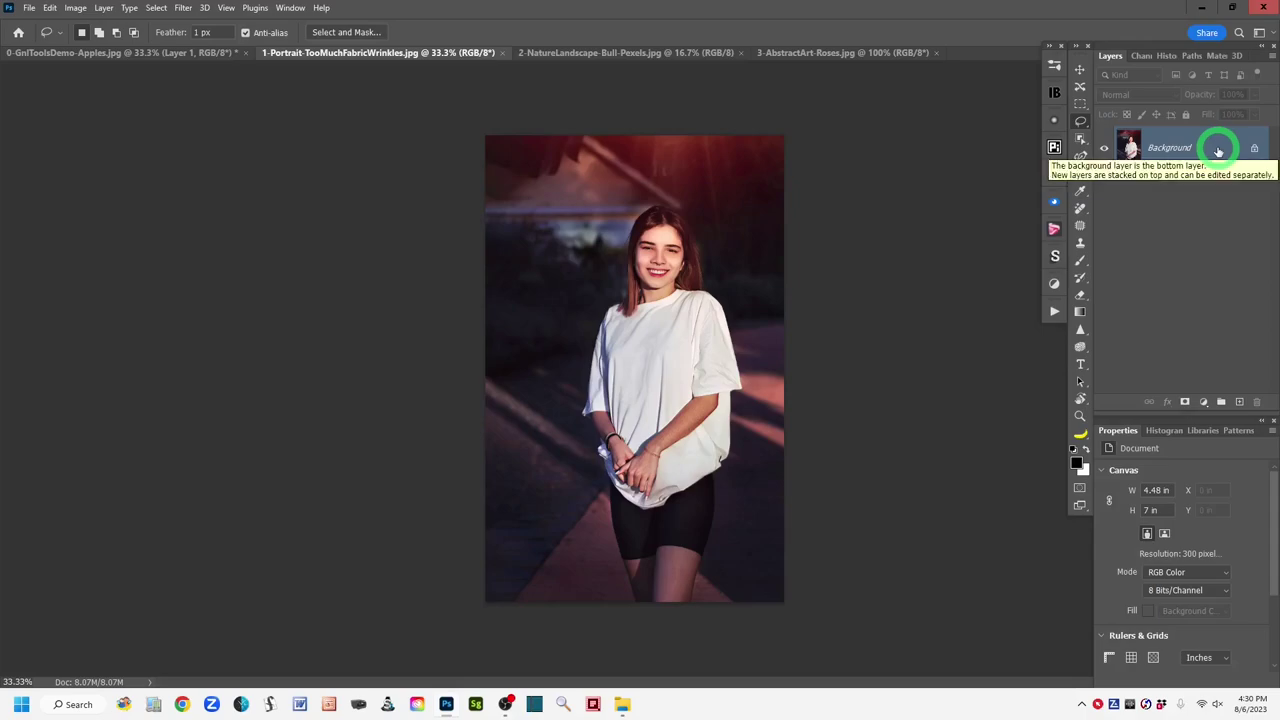
Duplicate the Background, rename the copy 'Liquified Layer', and convert it to a smart object.
key(ctrl+j)
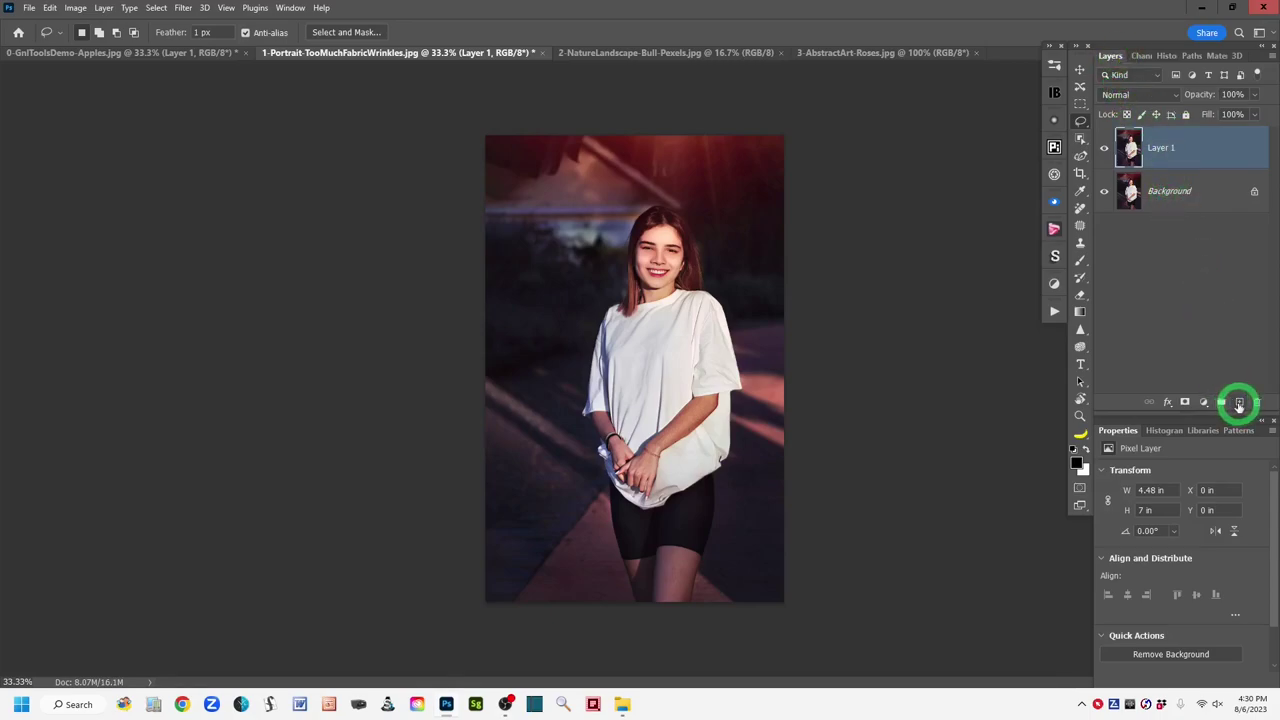
double_click(1160, 148)
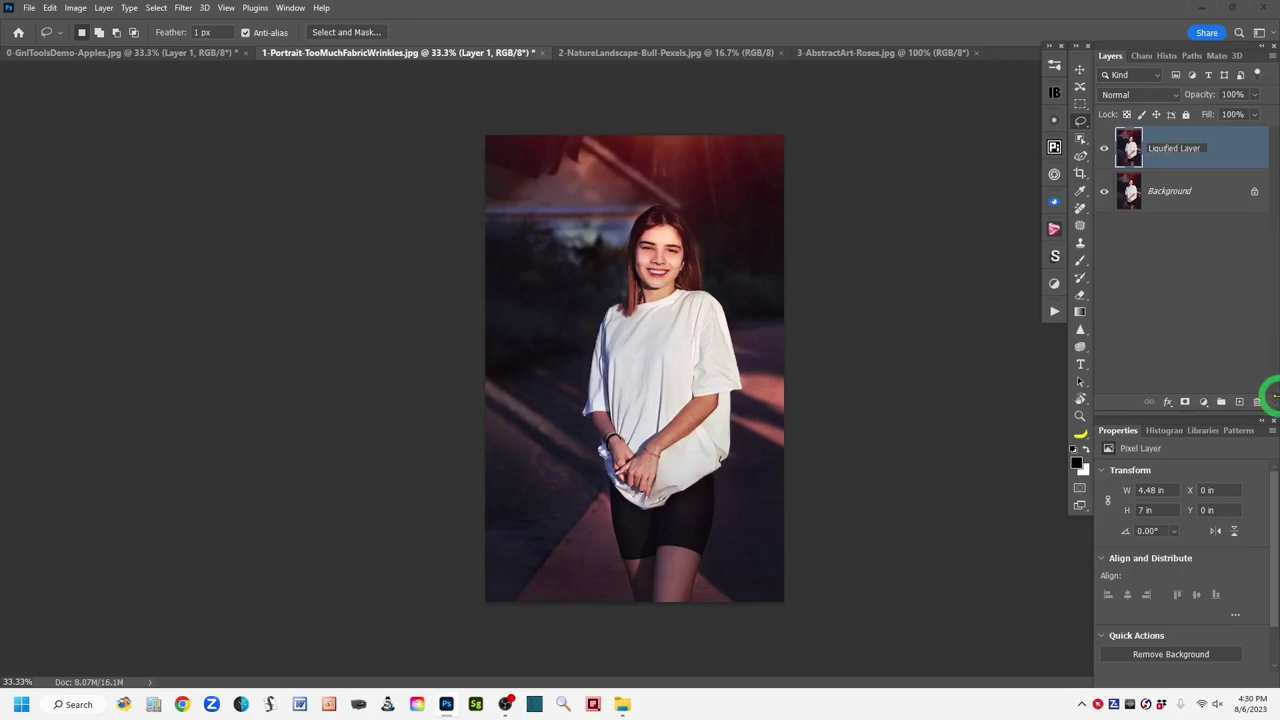
click(1239, 152)
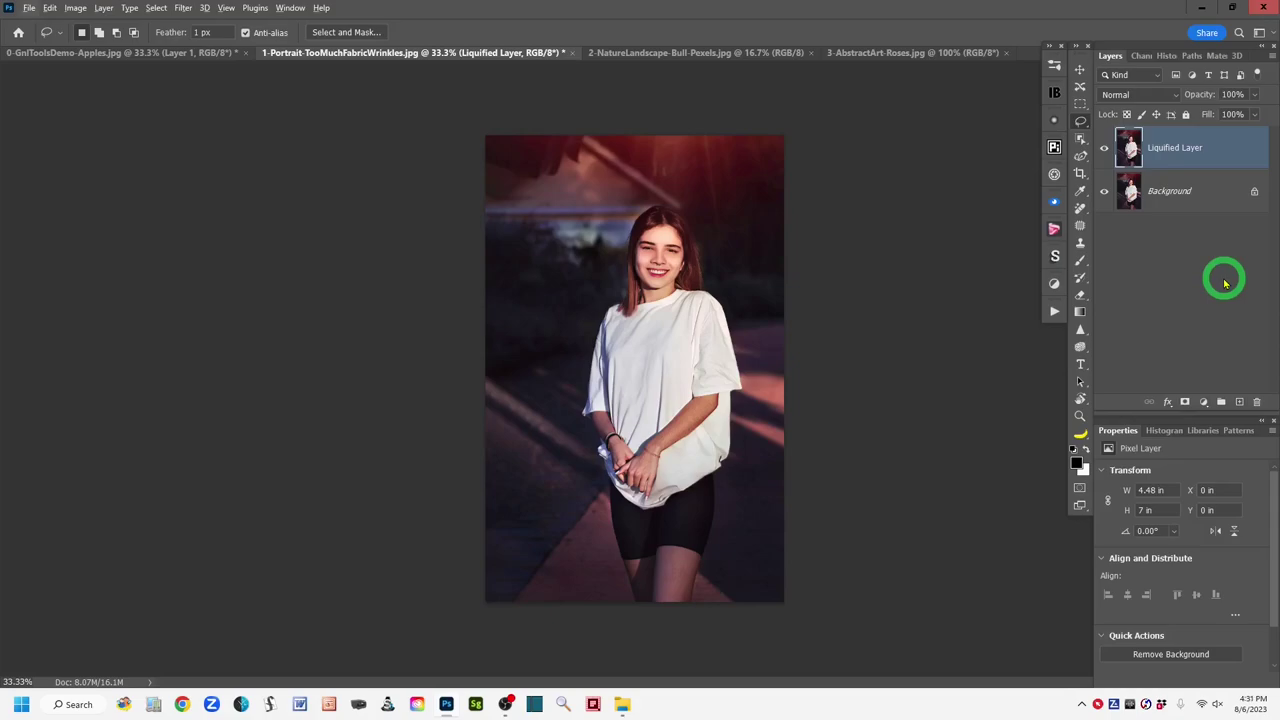
key(alt+l)
key(Return)
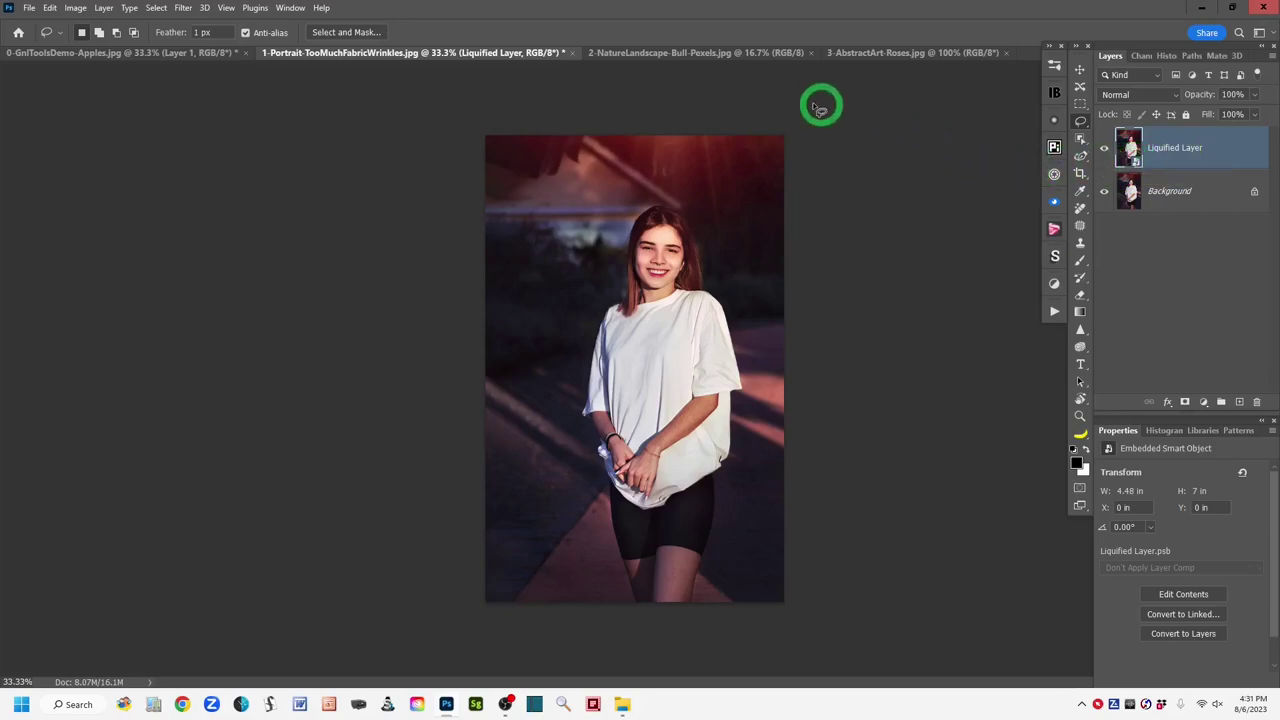
Open the Liquified Layer in Filter > Liquify.
click(183, 10)
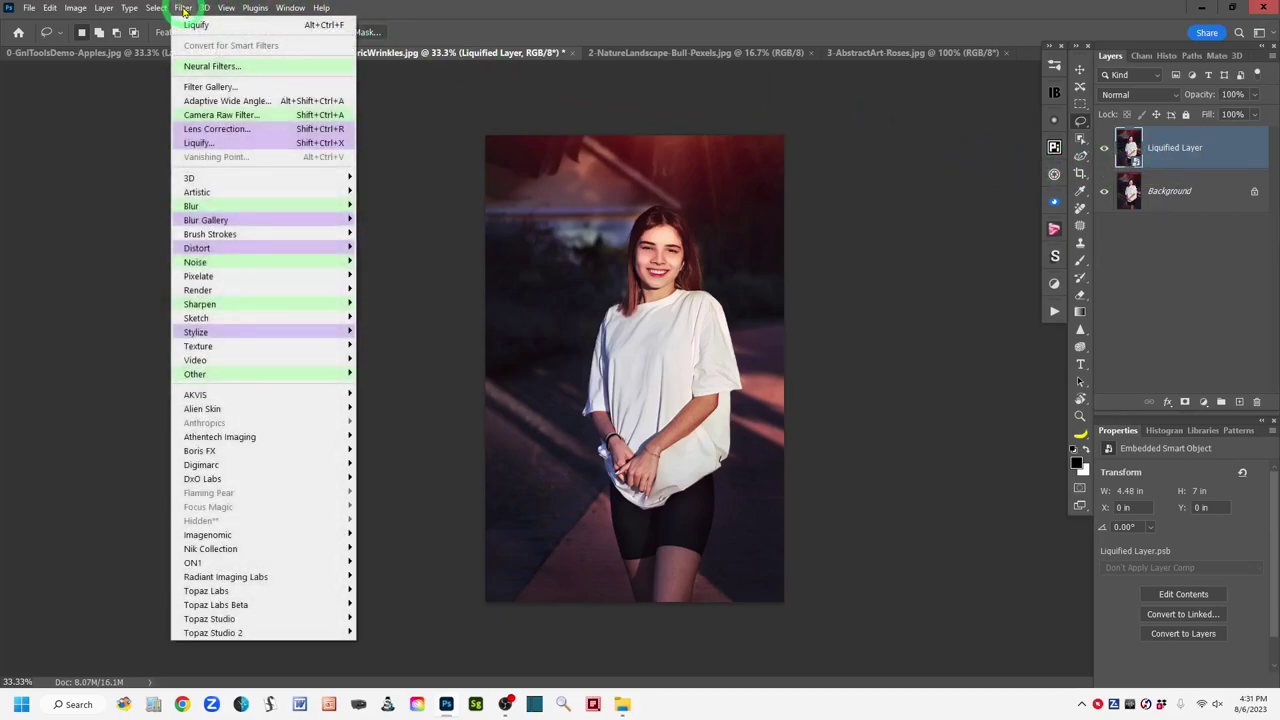
click(265, 147)
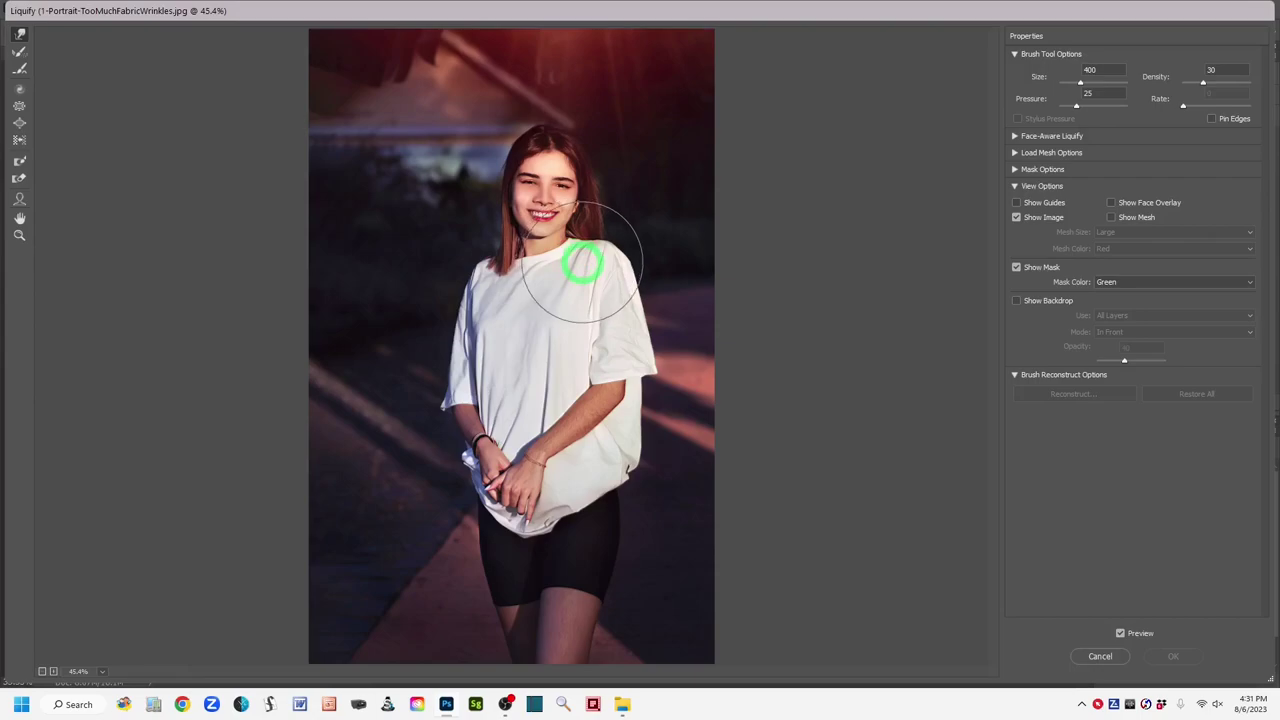
Pick the Freeze Mask Tool and shrink its brush from 250 down to size 200.
click(19, 165)
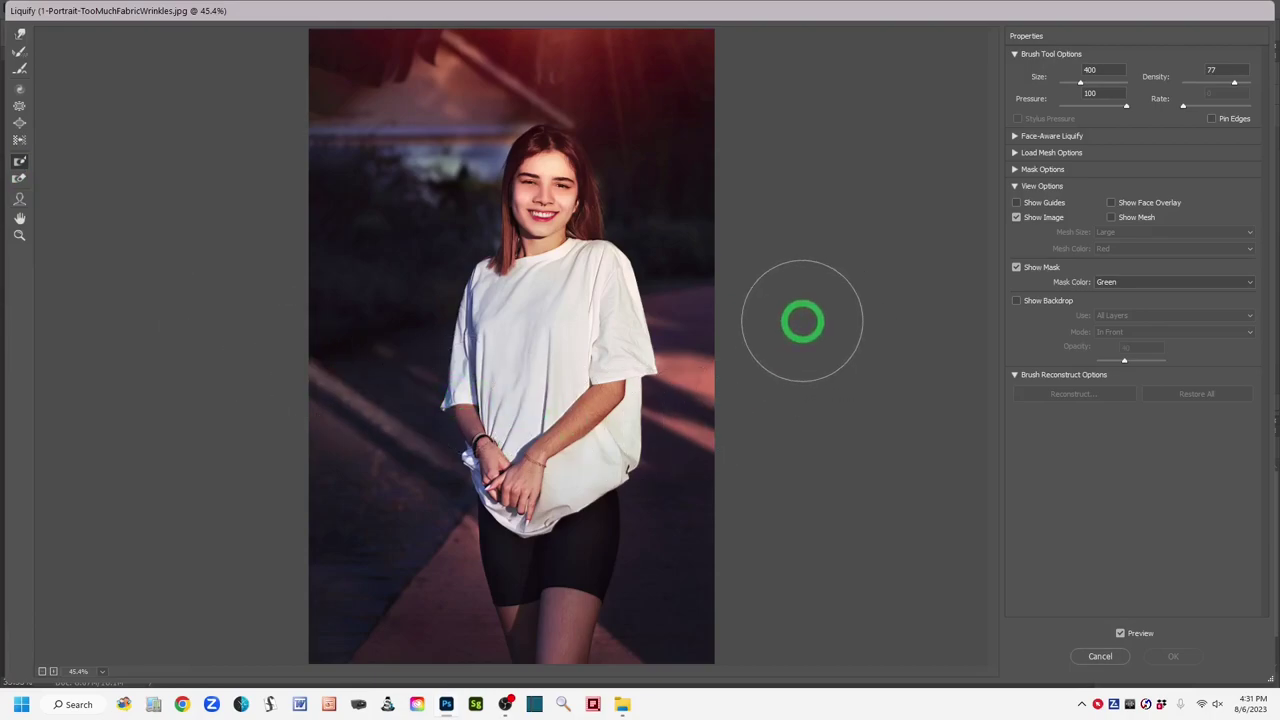
key(bracketleft)
key(bracketleft)
key(bracketleft)
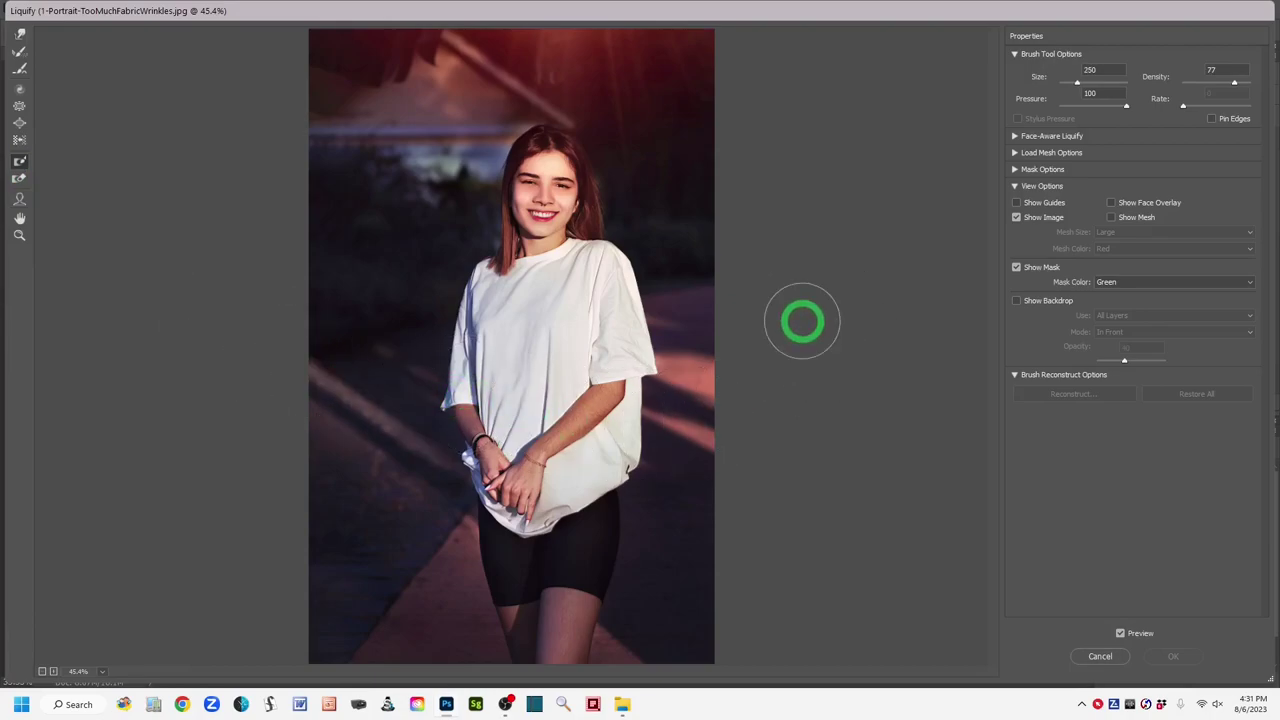
key(bracketleft)
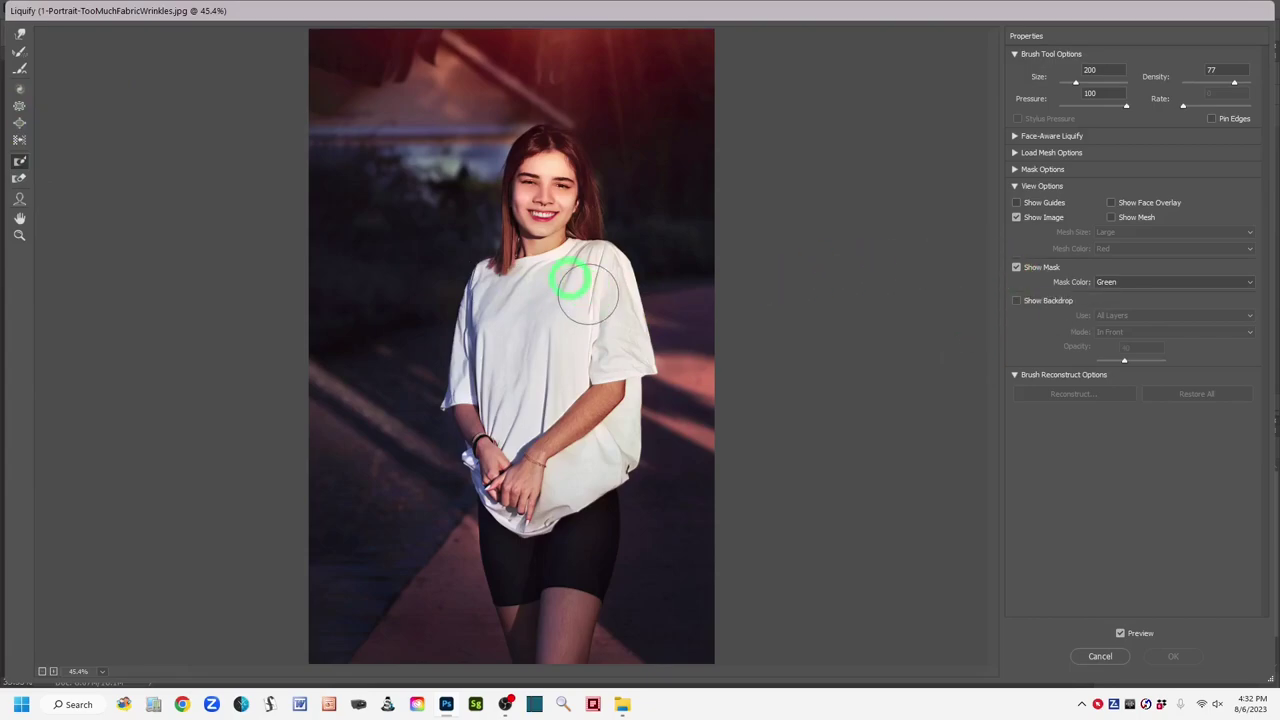
Freeze-mask both shoulders and the arm down to the forearm, leaving the wrinkled chest unmasked.
click(1016, 268)
click(1016, 268)
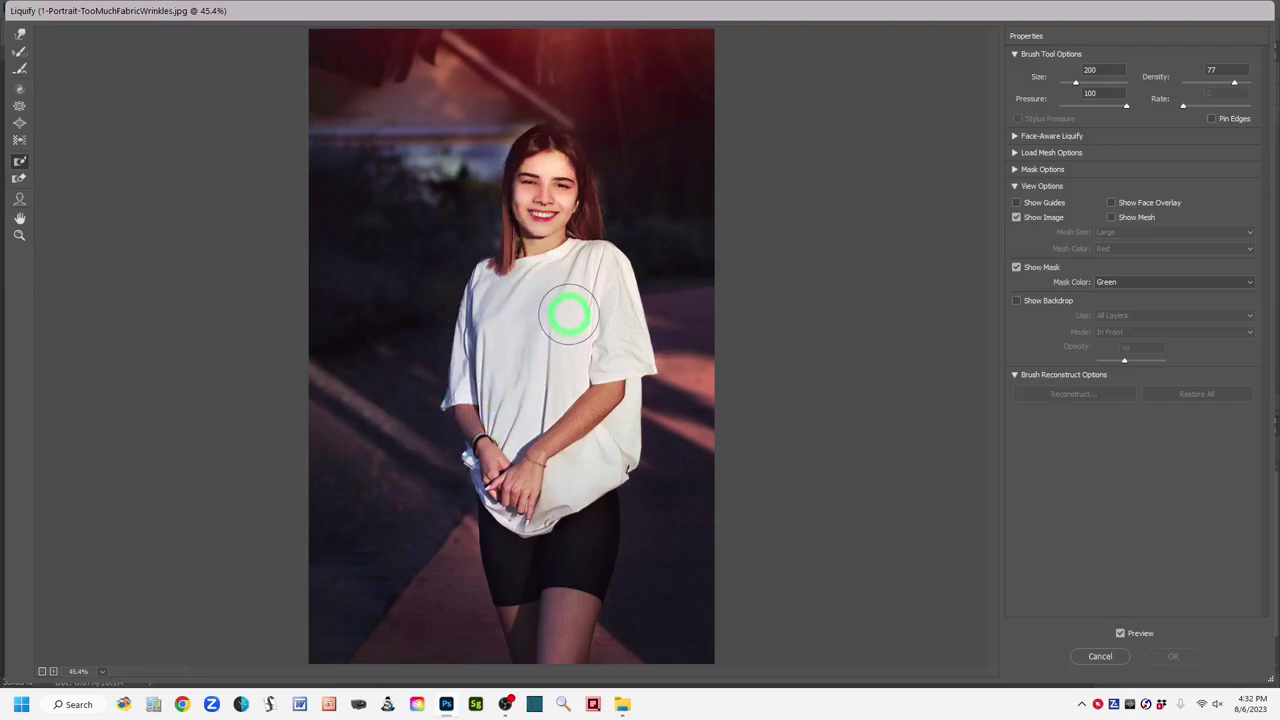
mouse_move(580, 285)
mouse_down()
mouse_move(574, 271)
mouse_move(617, 349)
mouse_move(608, 375)
mouse_up()
mouse_move(607, 385)
mouse_down()
mouse_move(558, 436)
mouse_move(592, 410)
mouse_move(578, 438)
mouse_move(593, 402)
mouse_move(586, 434)
mouse_move(604, 485)
mouse_move(594, 549)
mouse_move(577, 257)
mouse_move(562, 262)
mouse_move(550, 162)
mouse_move(536, 176)
mouse_move(532, 242)
mouse_move(547, 244)
mouse_move(563, 213)
mouse_move(563, 177)
mouse_up()
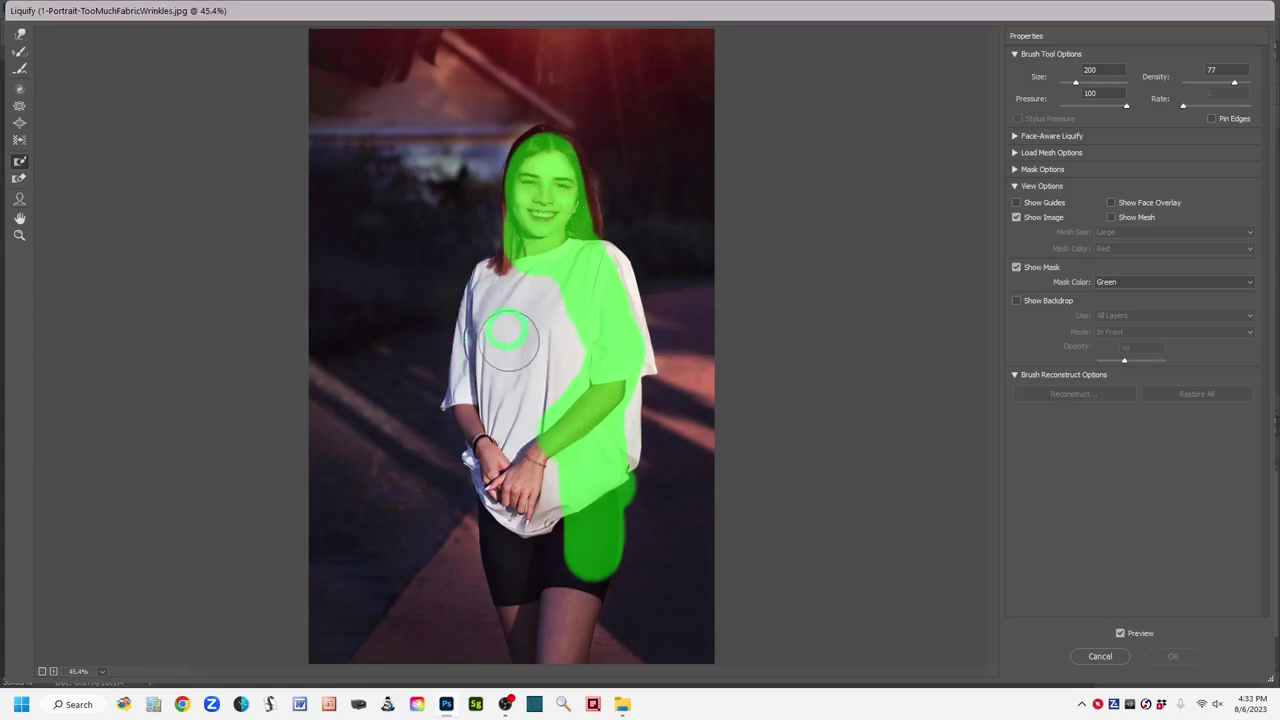
mouse_move(500, 266)
mouse_down()
mouse_move(467, 342)
mouse_move(475, 403)
mouse_move(542, 353)
mouse_move(550, 322)
mouse_move(511, 422)
mouse_move(493, 432)
mouse_move(495, 550)
mouse_move(552, 497)
mouse_move(543, 447)
mouse_move(557, 536)
mouse_move(500, 512)
mouse_move(523, 509)
mouse_move(529, 480)
mouse_move(545, 347)
mouse_move(531, 295)
mouse_move(541, 356)
mouse_move(536, 333)
mouse_move(565, 298)
mouse_move(565, 369)
mouse_move(590, 308)
mouse_move(579, 256)
mouse_move(586, 295)
mouse_up()
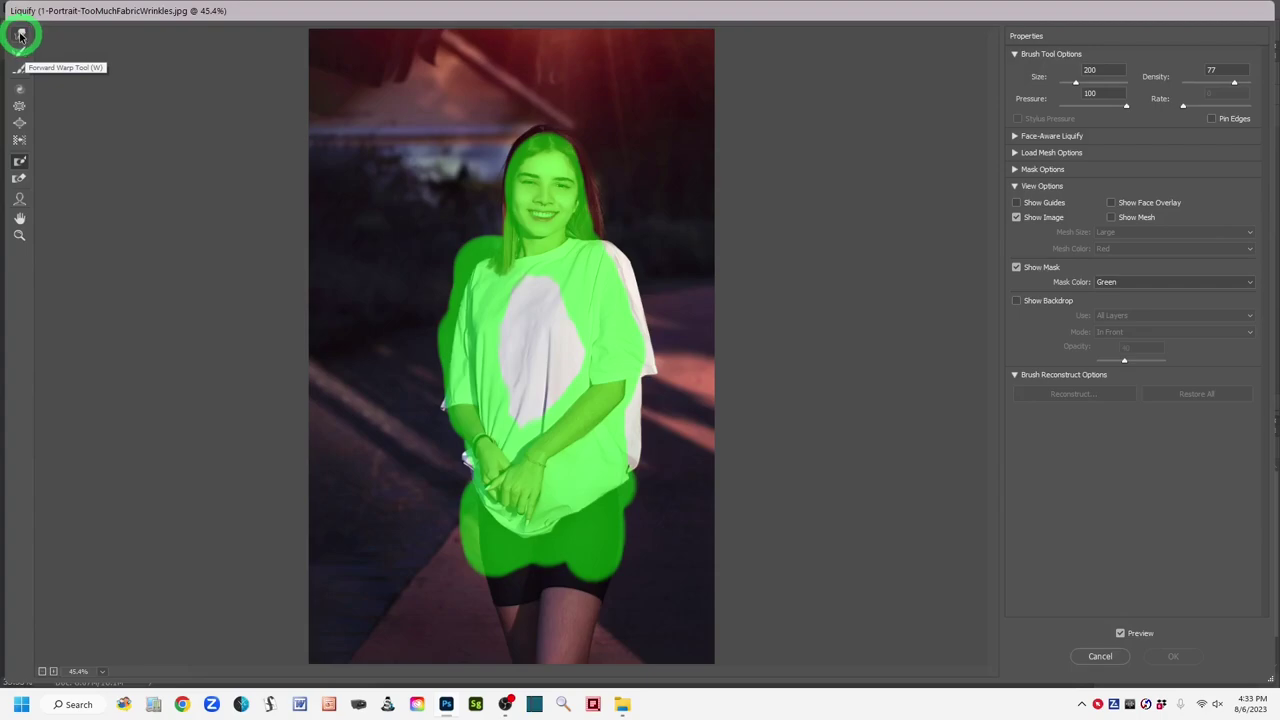
Push the shirt smoother at the right shoulder with a size 250 Forward Warp brush.
click(20, 36)
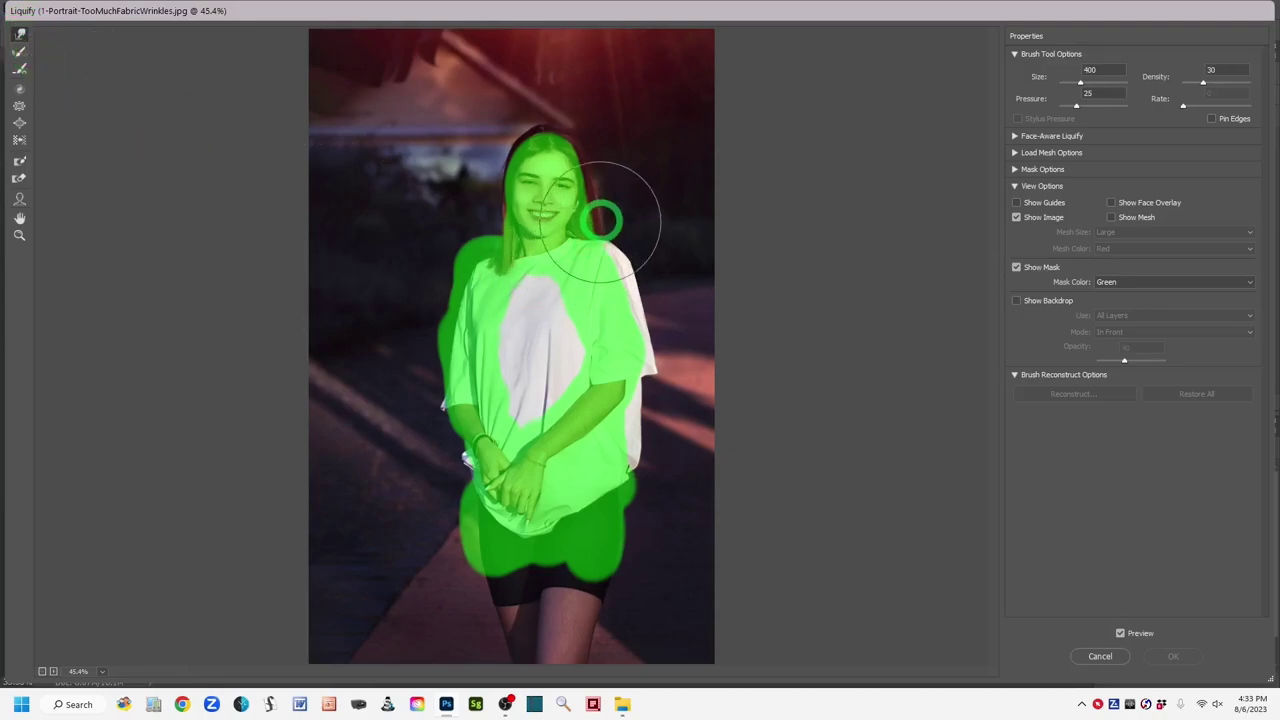
key(bracketleft)
key(bracketleft)
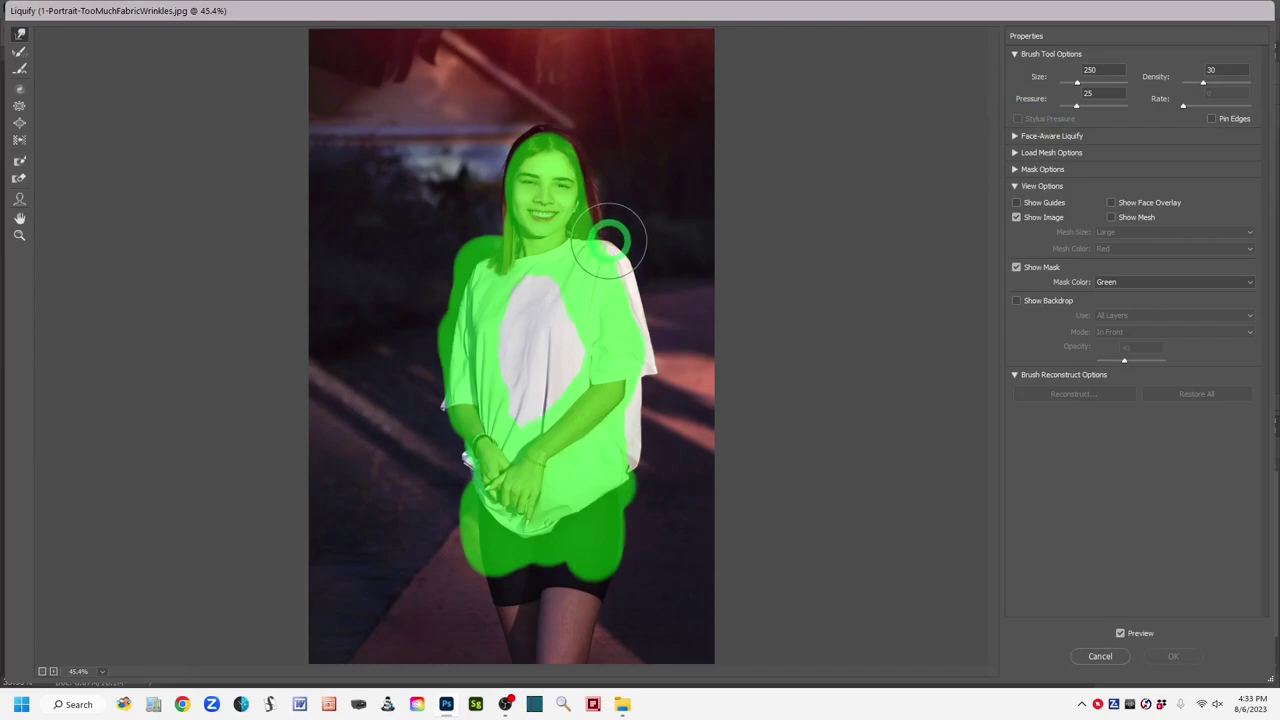
drag(600, 257, 611, 251)
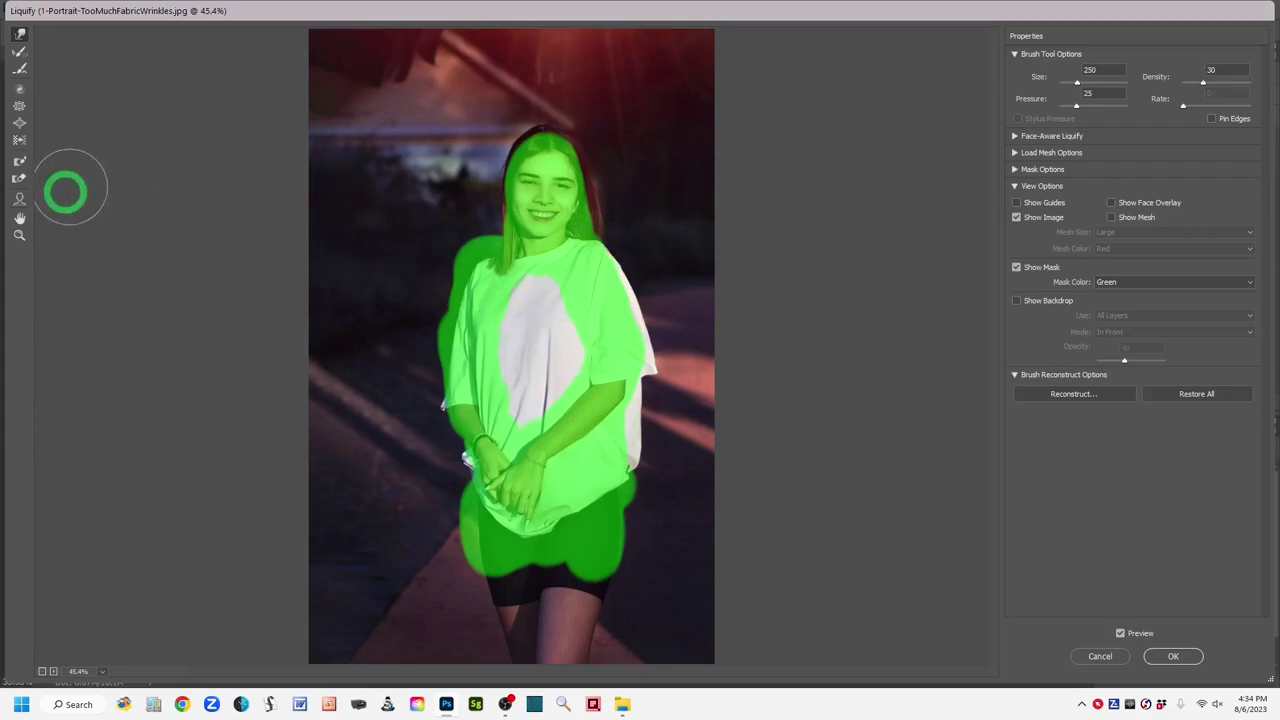
Freeze the background along the right edge and thaw more of the white shirt front.
click(21, 163)
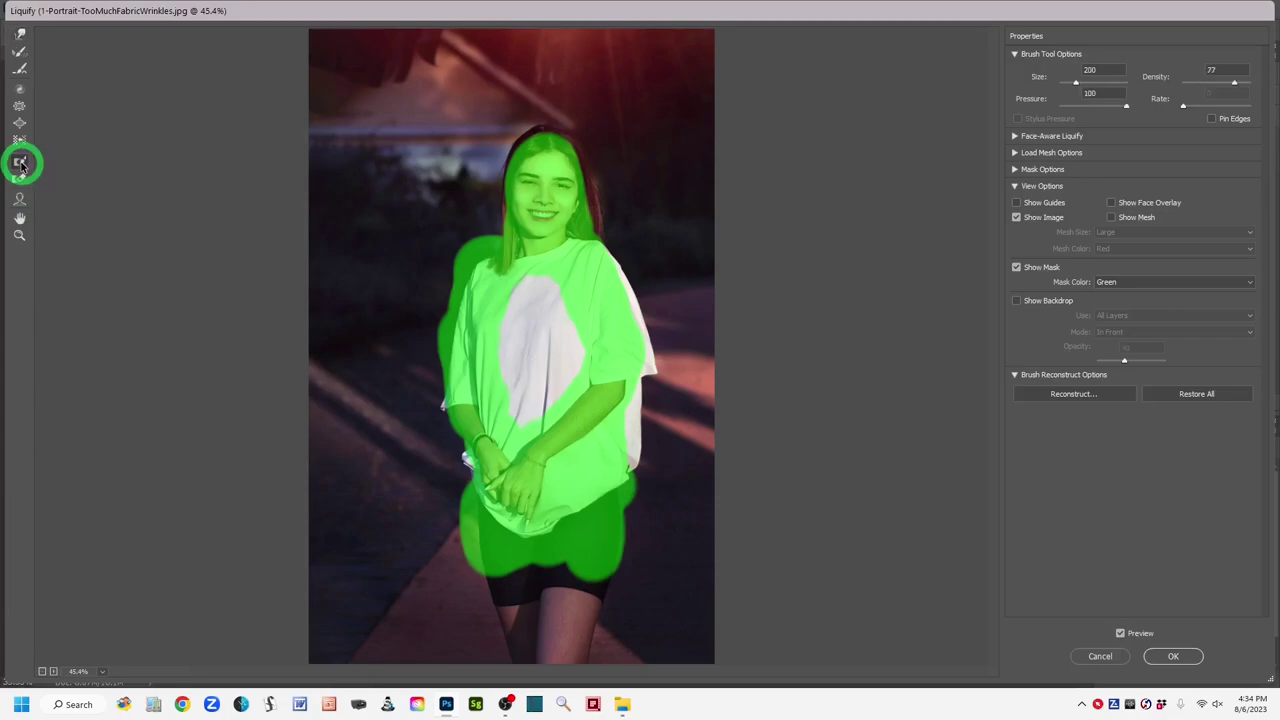
mouse_move(683, 345)
mouse_down()
mouse_move(689, 391)
mouse_move(702, 355)
mouse_move(691, 412)
mouse_move(671, 418)
mouse_move(706, 436)
mouse_up()
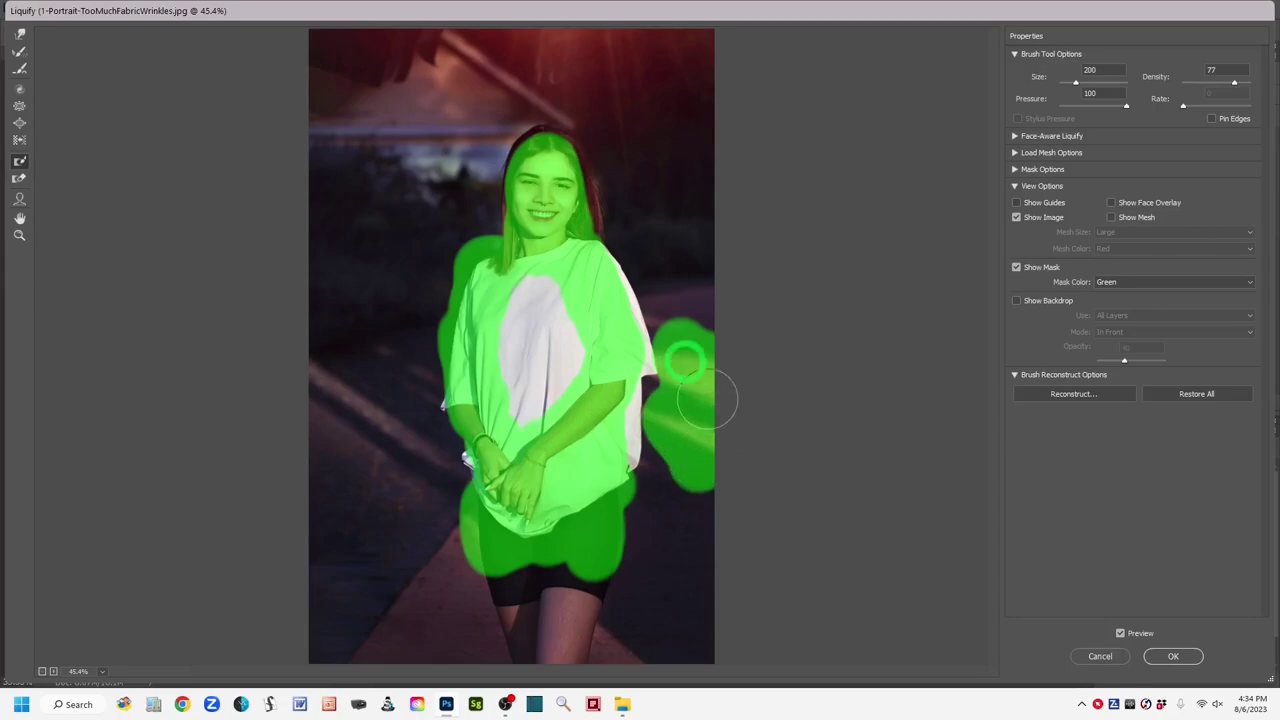
click(19, 192)
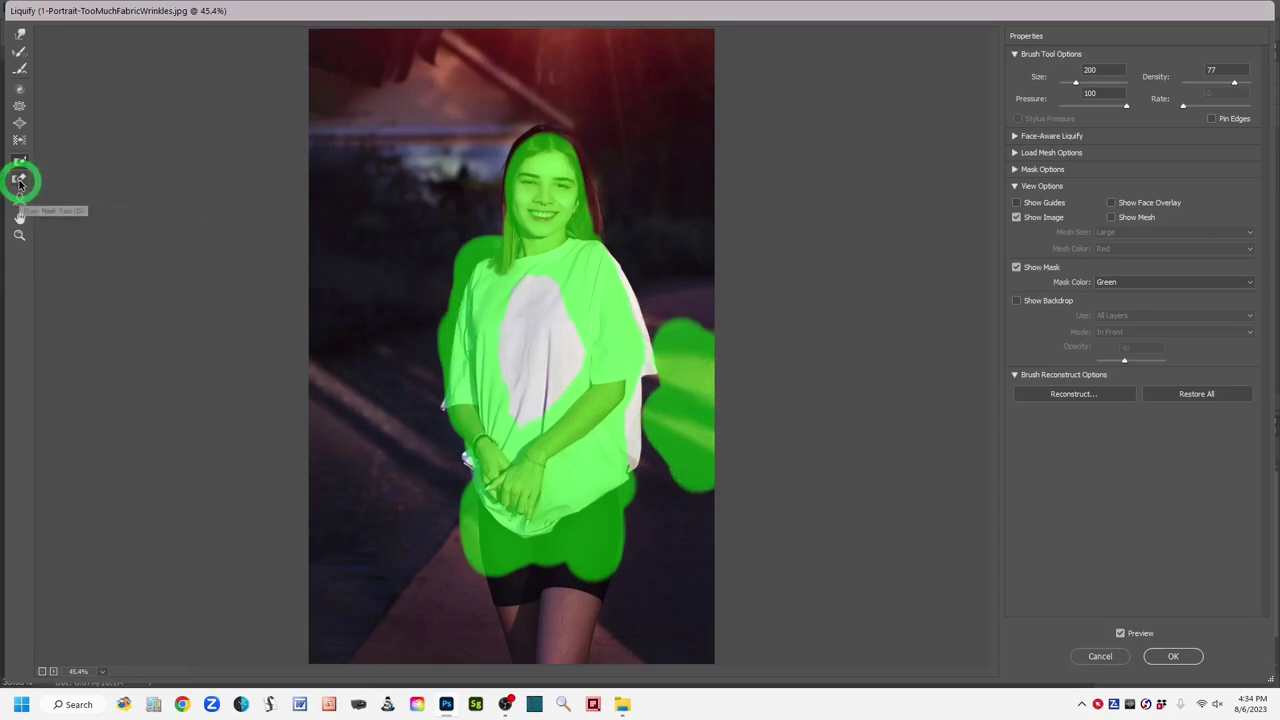
mouse_move(557, 370)
mouse_down()
mouse_move(540, 385)
mouse_move(560, 360)
mouse_up()
With a smaller mask brush, freeze the background to the left of the hands.
key(bracketleft)
key(bracketleft)
key(bracketleft)
key(bracketleft)
key(bracketleft)
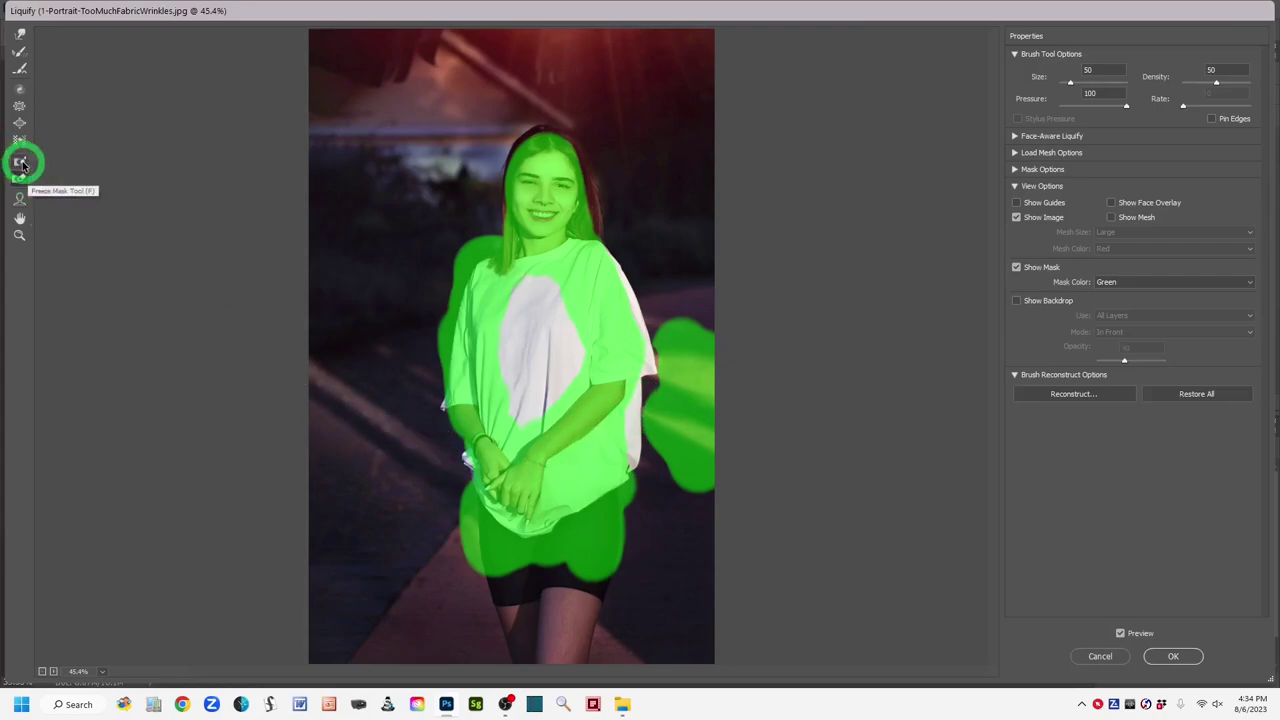
click(21, 163)
mouse_move(437, 486)
mouse_down()
mouse_move(391, 439)
mouse_move(420, 446)
mouse_move(394, 424)
mouse_move(425, 379)
mouse_move(385, 350)
mouse_up()
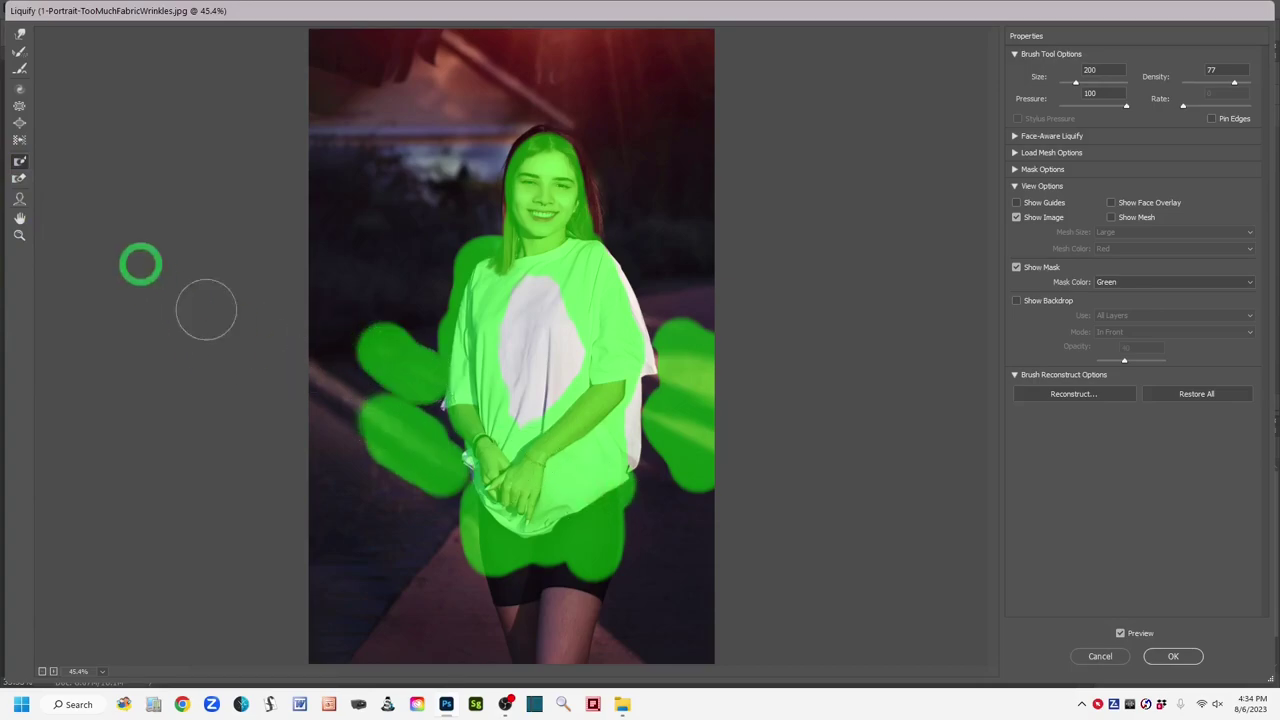
click(20, 35)
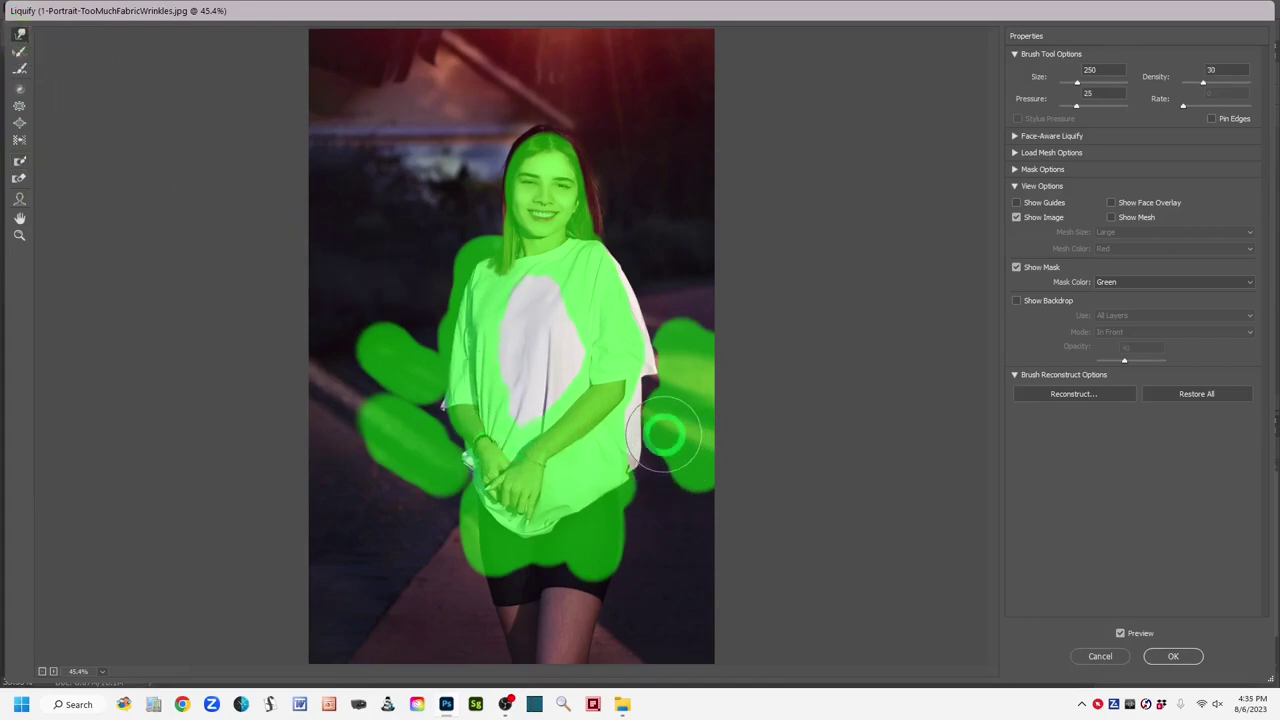
Warp the shirt's right shoulder edge into a smoother outline.
click(270, 293)
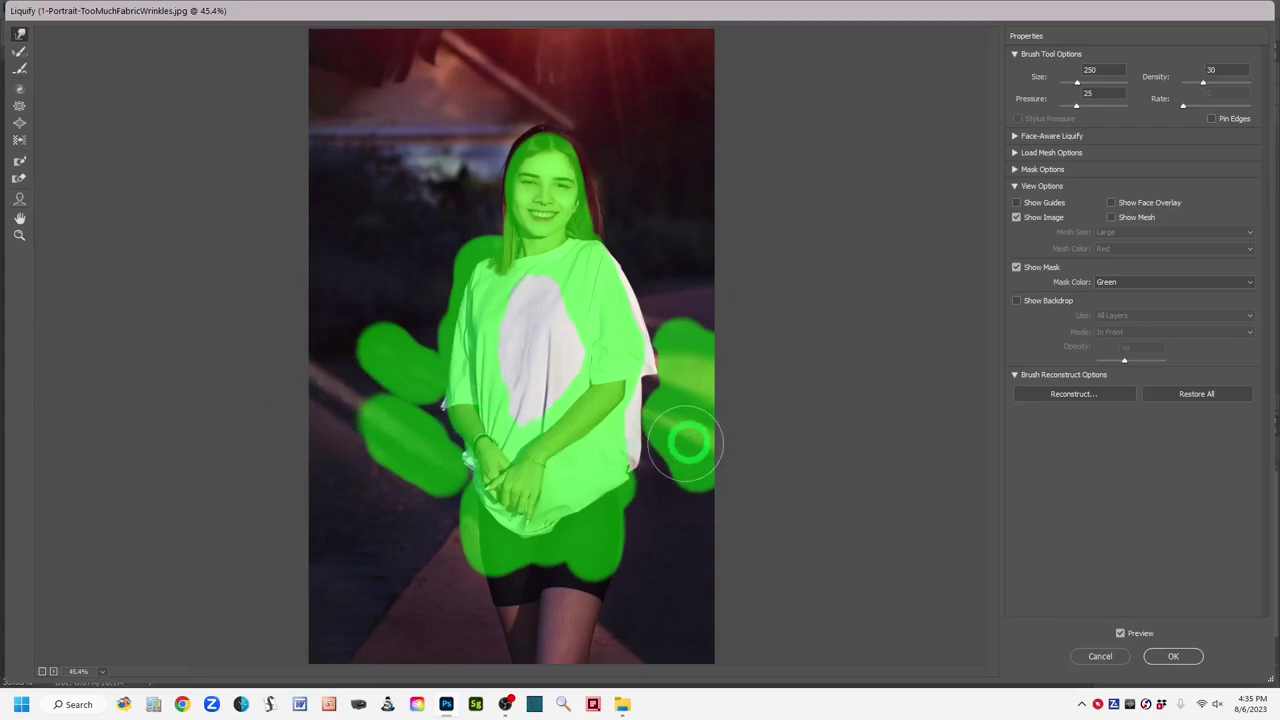
mouse_move(686, 443)
mouse_down()
mouse_move(692, 368)
mouse_move(685, 386)
mouse_move(660, 333)
mouse_up()
click(20, 35)
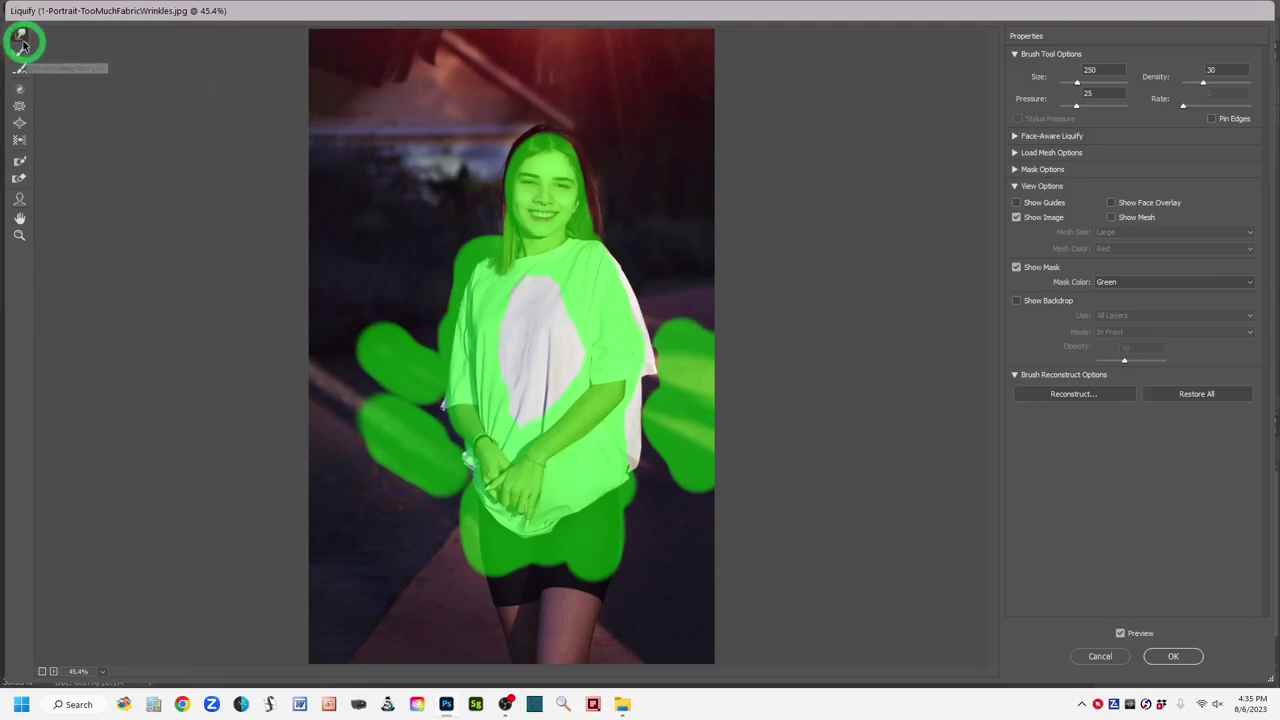
mouse_move(586, 290)
mouse_down()
mouse_move(649, 299)
mouse_move(627, 281)
mouse_move(627, 258)
mouse_move(630, 295)
mouse_move(650, 315)
mouse_move(640, 318)
mouse_move(653, 342)
mouse_move(638, 337)
mouse_move(644, 369)
mouse_up()
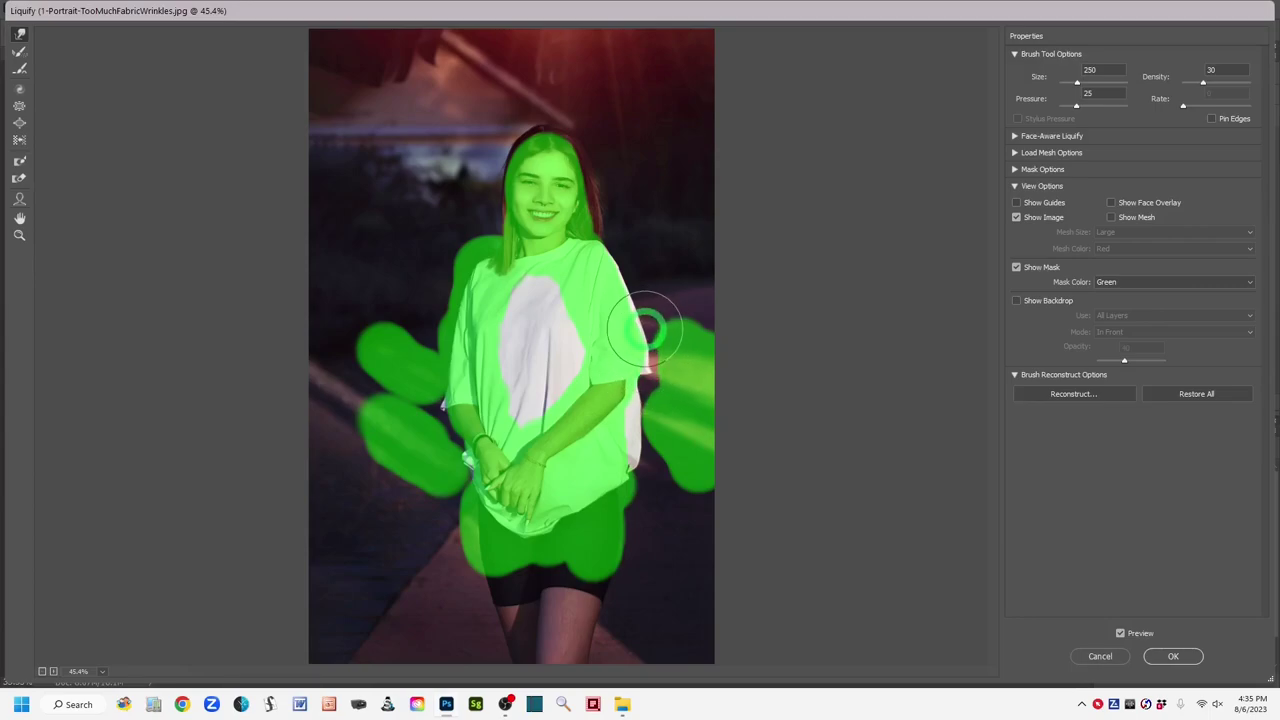
mouse_move(645, 320)
mouse_down()
mouse_move(600, 320)
mouse_move(586, 290)
mouse_move(632, 305)
mouse_move(620, 248)
mouse_move(652, 348)
mouse_up()
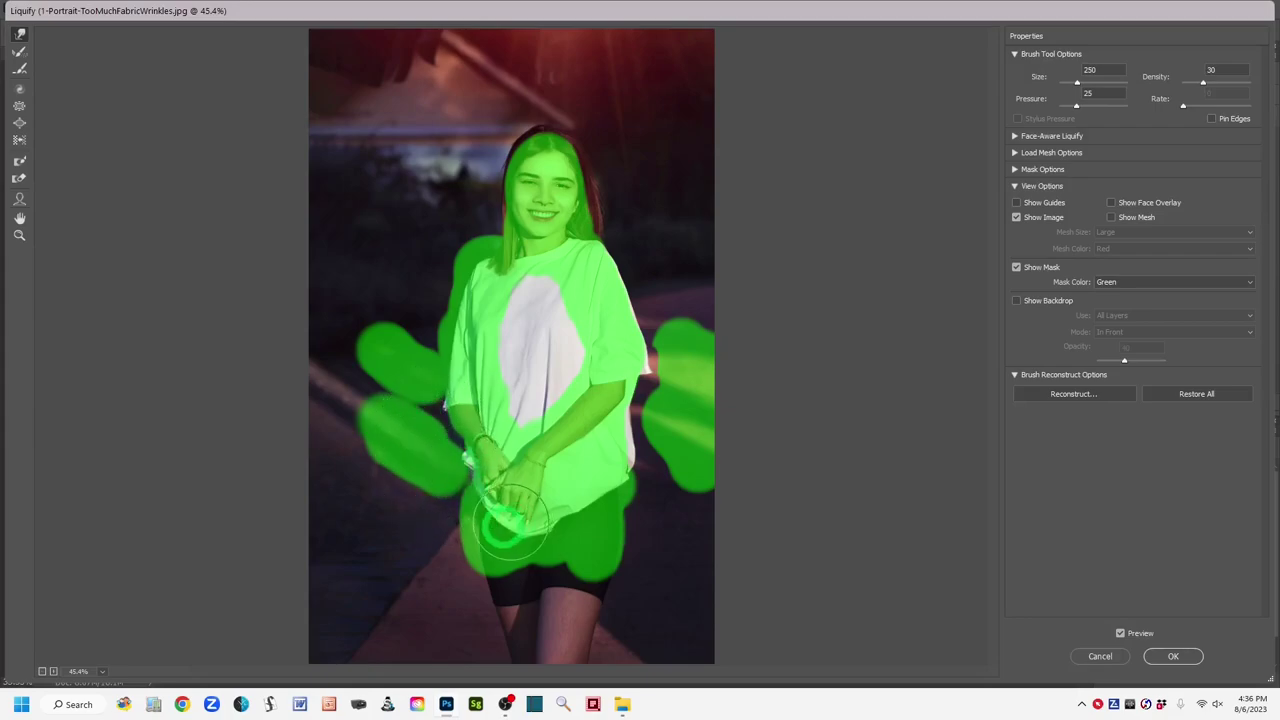
Thaw the mask beside the shirt's left edge and thin it along the right edge.
click(21, 180)
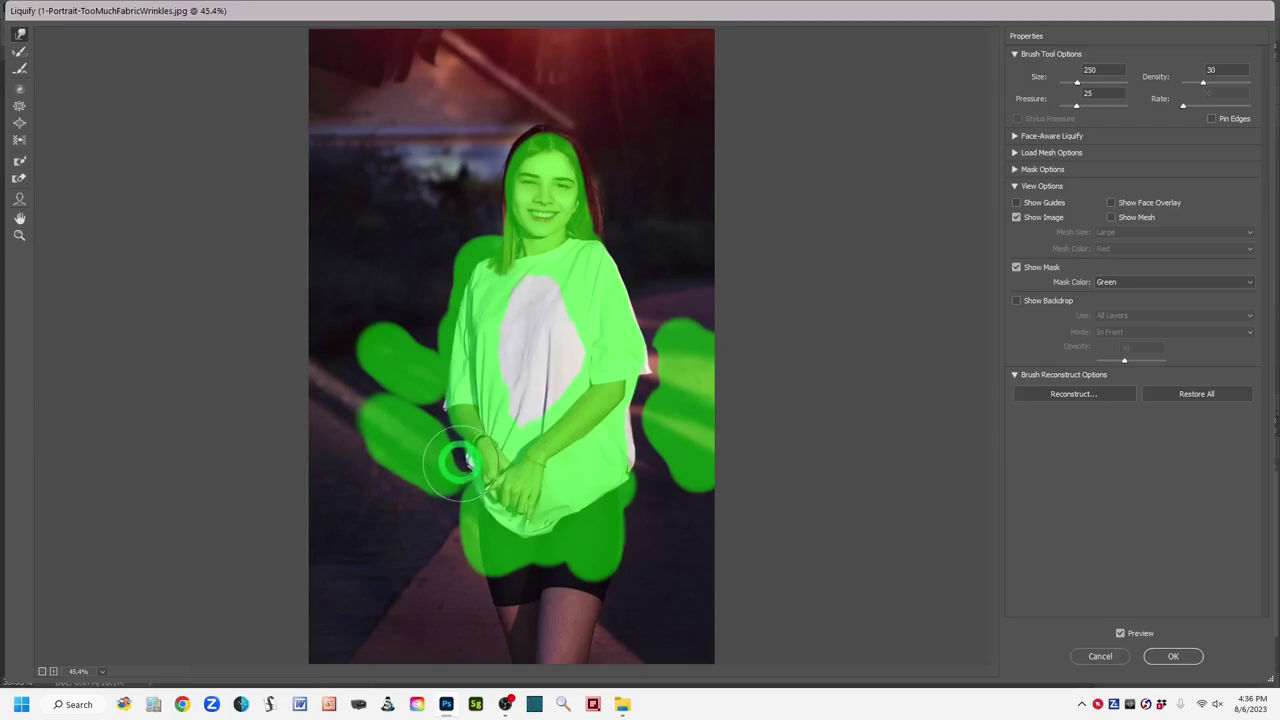
mouse_move(442, 404)
mouse_down()
mouse_move(371, 357)
mouse_move(423, 286)
mouse_move(472, 264)
mouse_move(445, 330)
mouse_up()
mouse_move(690, 432)
mouse_down()
mouse_move(672, 382)
mouse_move(643, 356)
mouse_move(628, 278)
mouse_up()
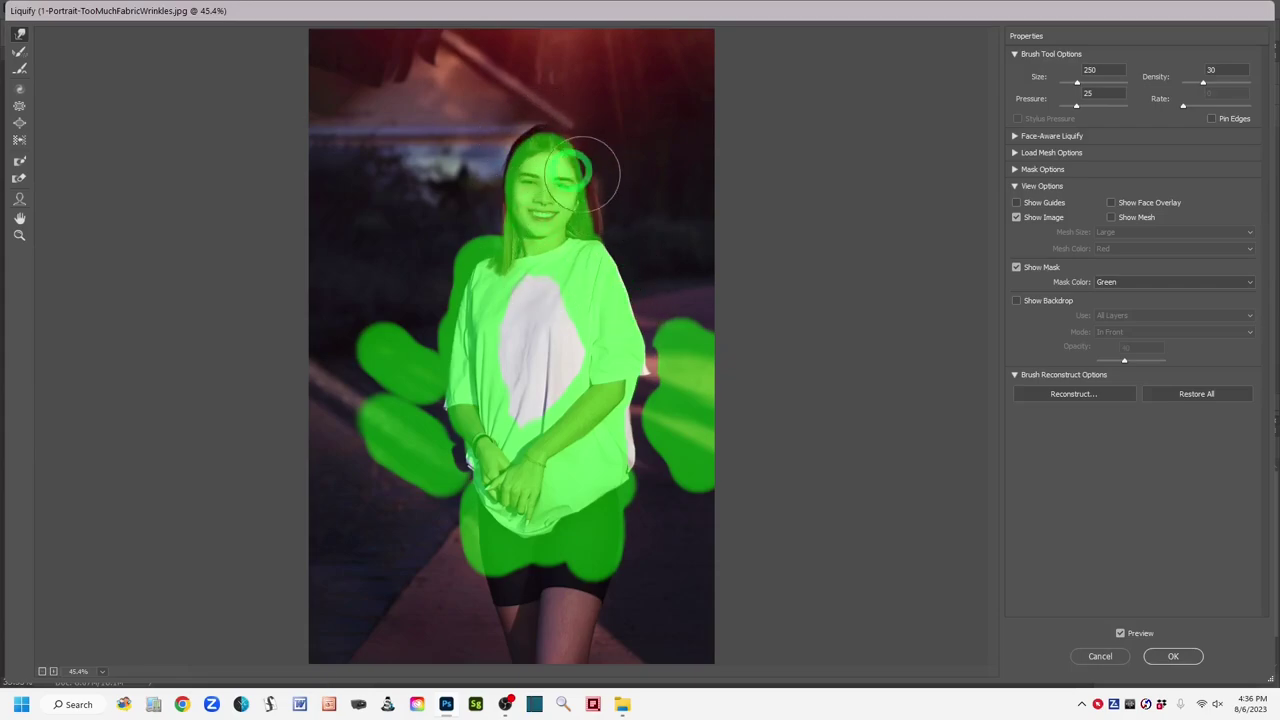
Zoom in and freeze the hair on the right of her head, clearing the mask at the top-left.
click(673, 223)
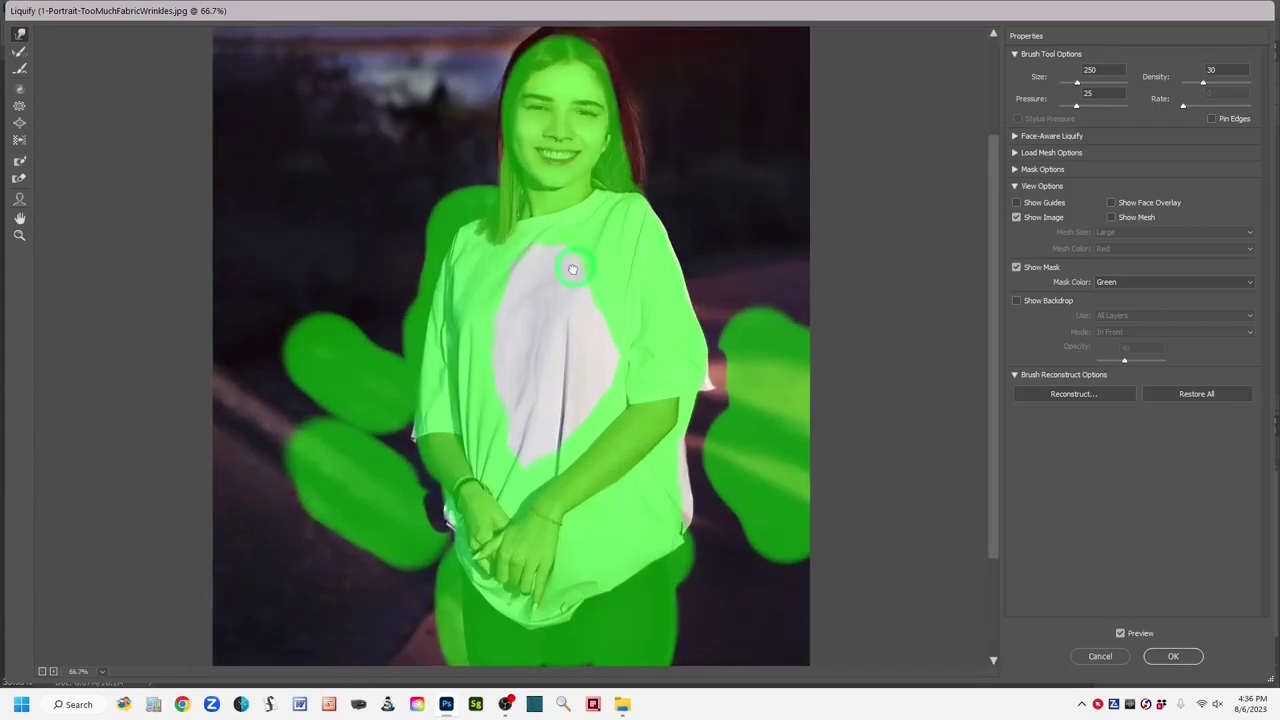
scroll(572, 268, up, 3)
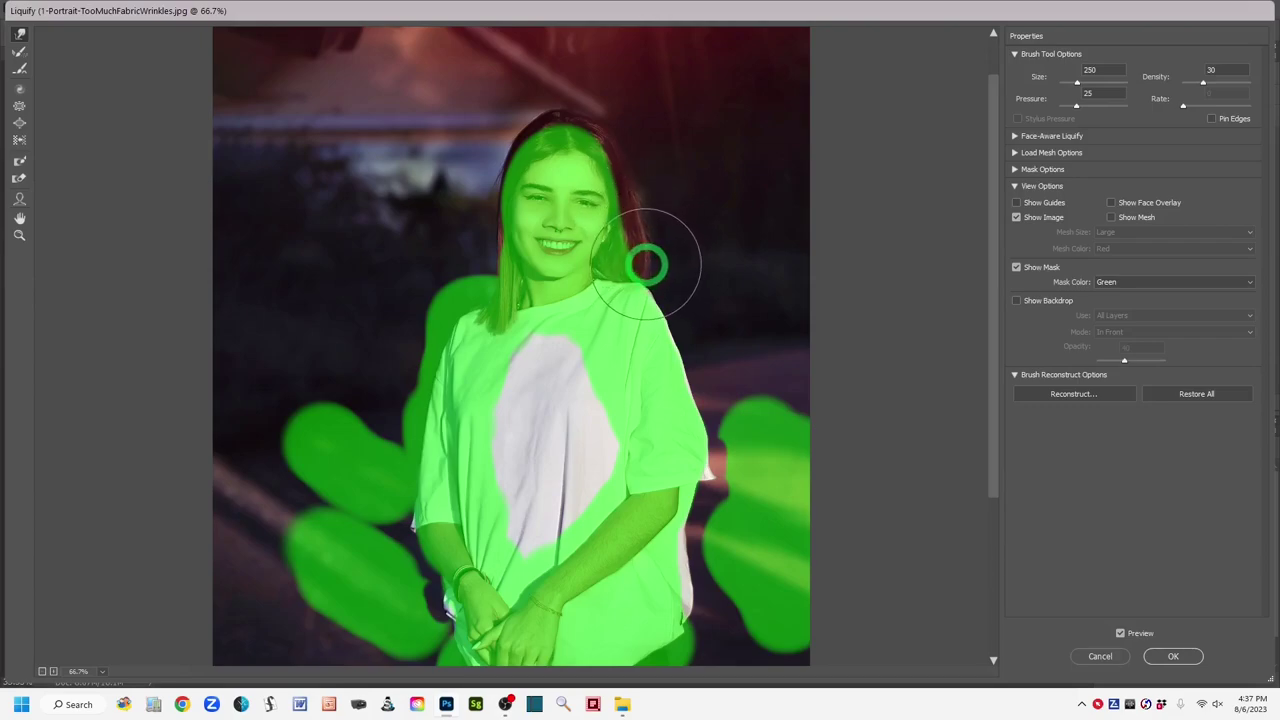
drag(648, 262, 634, 214)
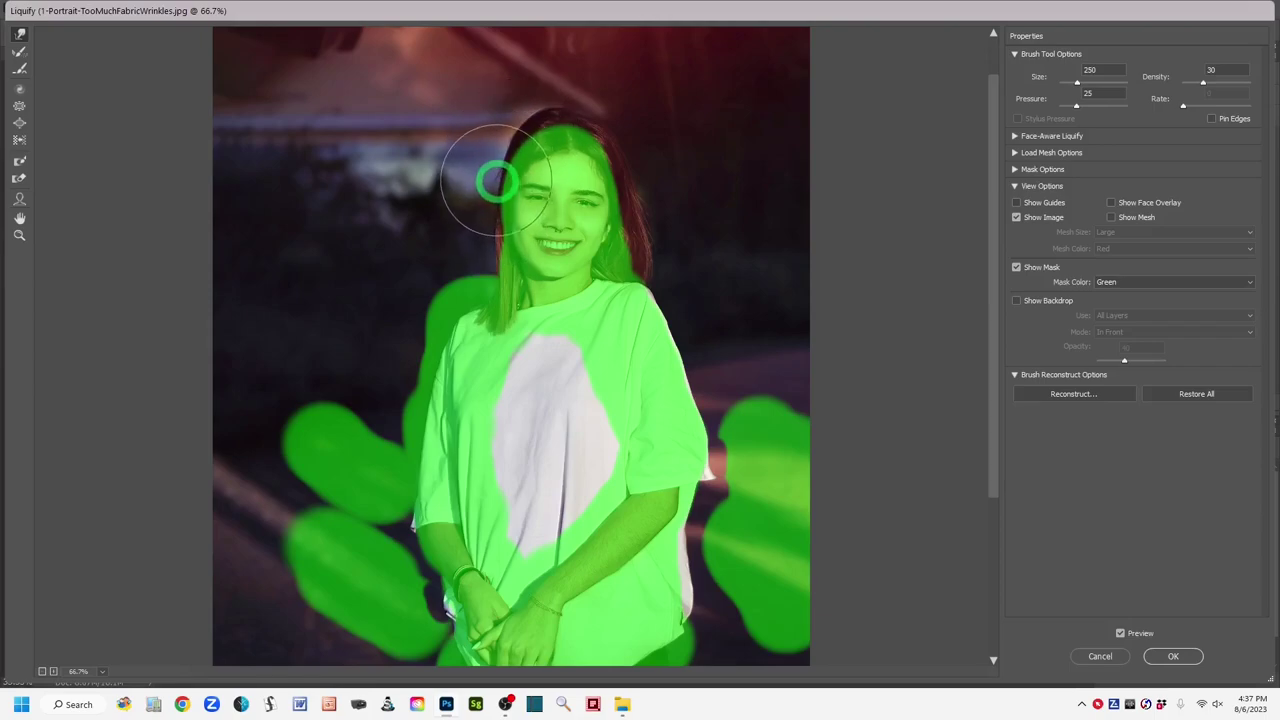
mouse_move(496, 181)
mouse_down()
mouse_move(514, 128)
mouse_move(560, 121)
mouse_move(607, 140)
mouse_move(579, 117)
mouse_move(654, 167)
mouse_move(638, 202)
mouse_move(651, 275)
mouse_move(612, 301)
mouse_move(623, 335)
mouse_move(527, 222)
mouse_move(530, 305)
mouse_up()
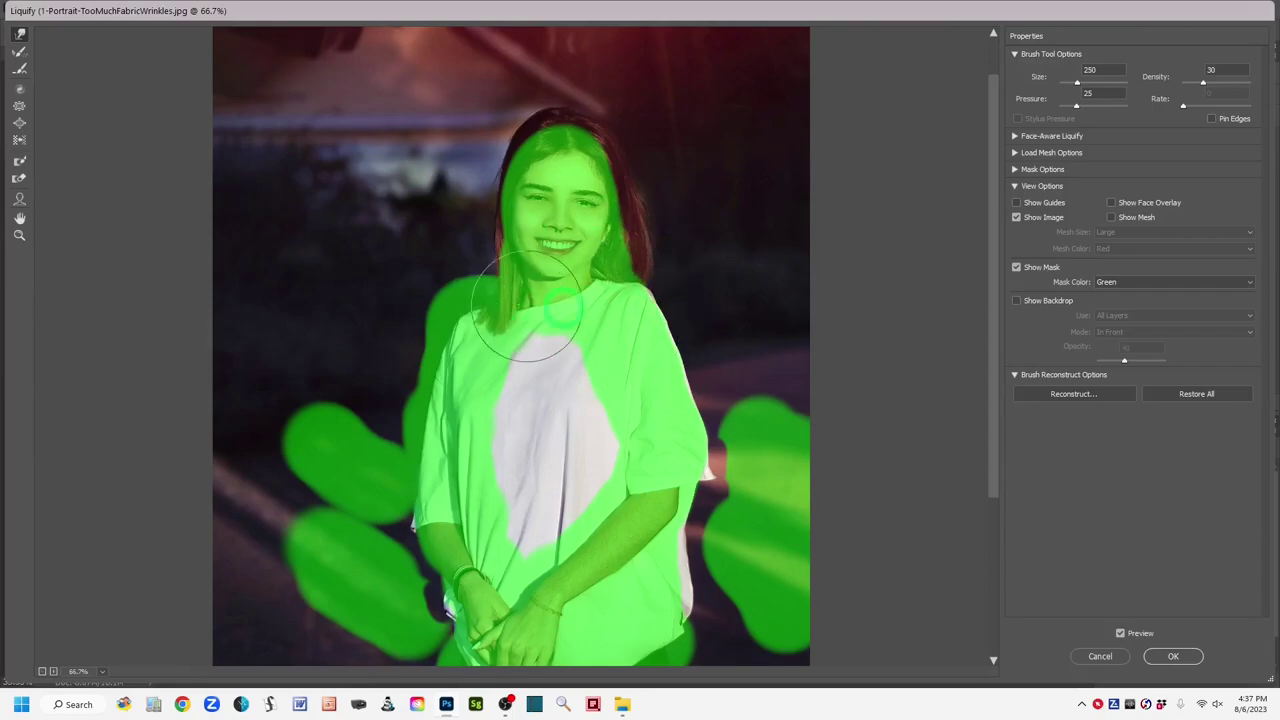
ctrl+alt+click(692, 297)
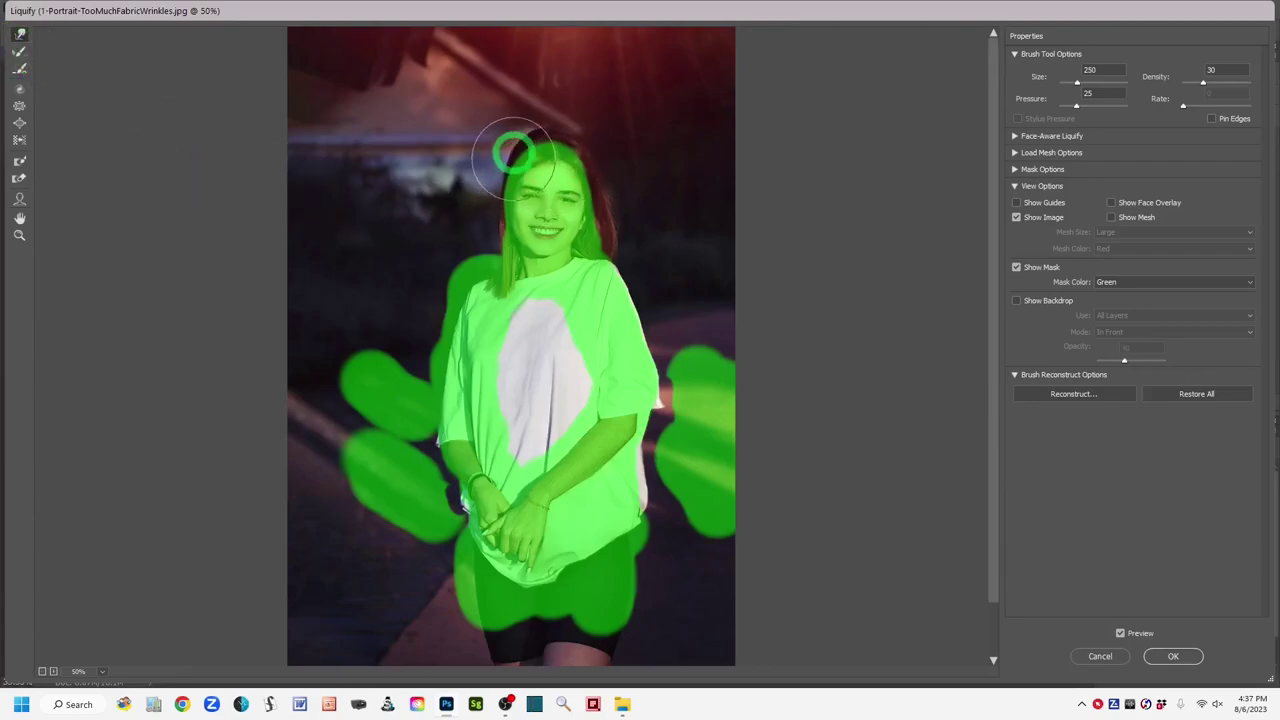
mouse_move(600, 197)
mouse_down()
mouse_move(569, 262)
mouse_move(552, 360)
mouse_move(564, 423)
mouse_move(613, 377)
mouse_move(593, 325)
mouse_move(607, 352)
mouse_move(579, 472)
mouse_move(547, 483)
mouse_move(524, 472)
mouse_move(515, 486)
mouse_move(615, 473)
mouse_move(624, 515)
mouse_move(557, 410)
mouse_up()
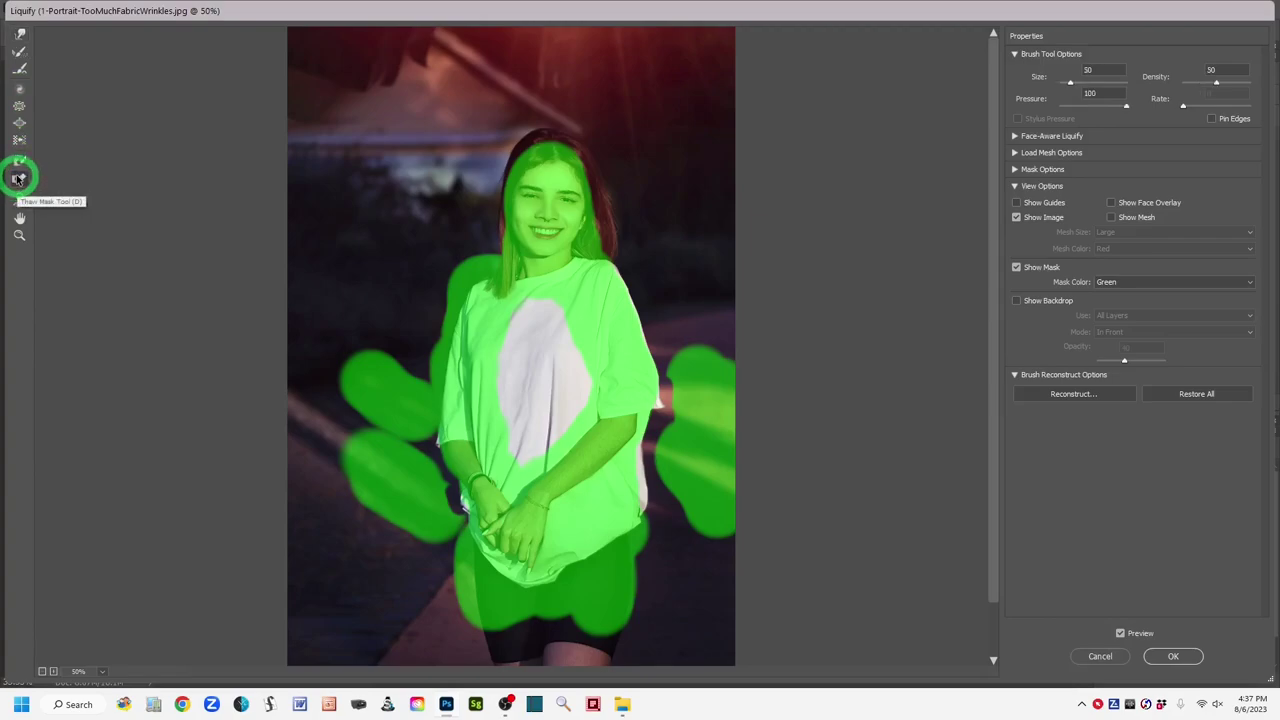
Remove the freeze mask from the head, face and upper shirt with an enlarged thaw brush.
click(18, 178)
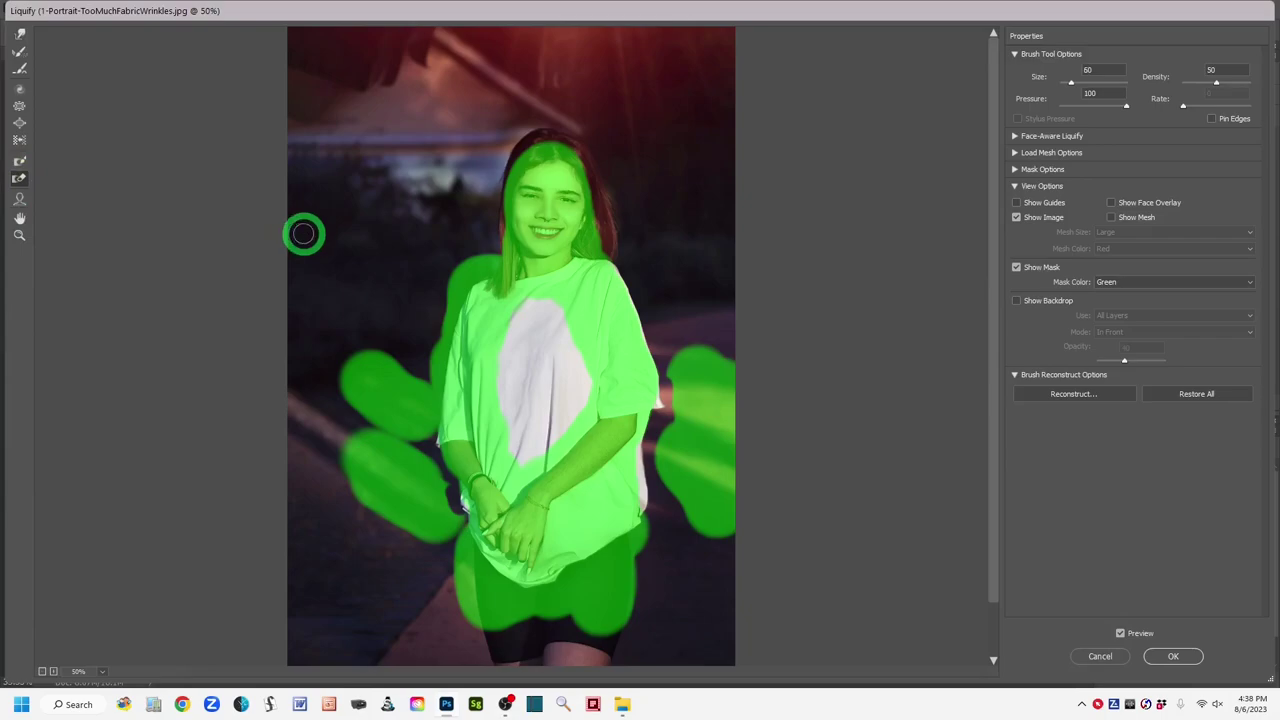
key(bracketright)
key(bracketright)
key(bracketright)
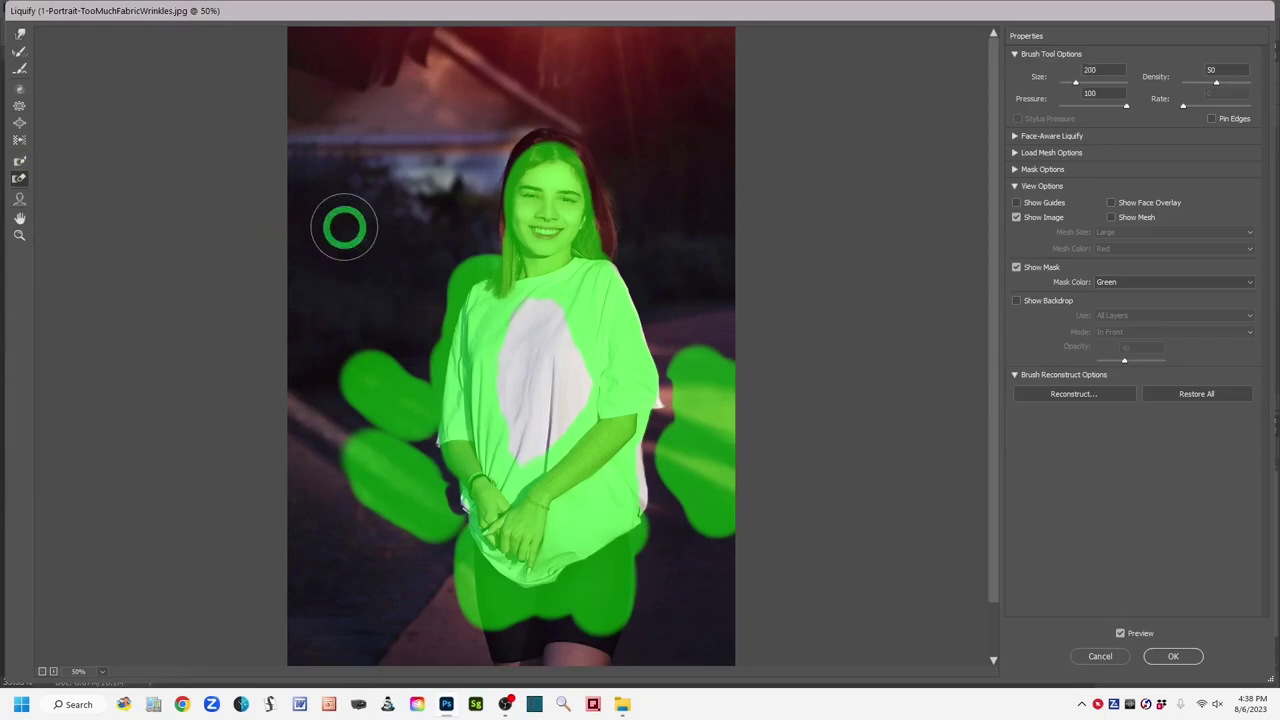
key(bracketright)
key(bracketright)
key(bracketright)
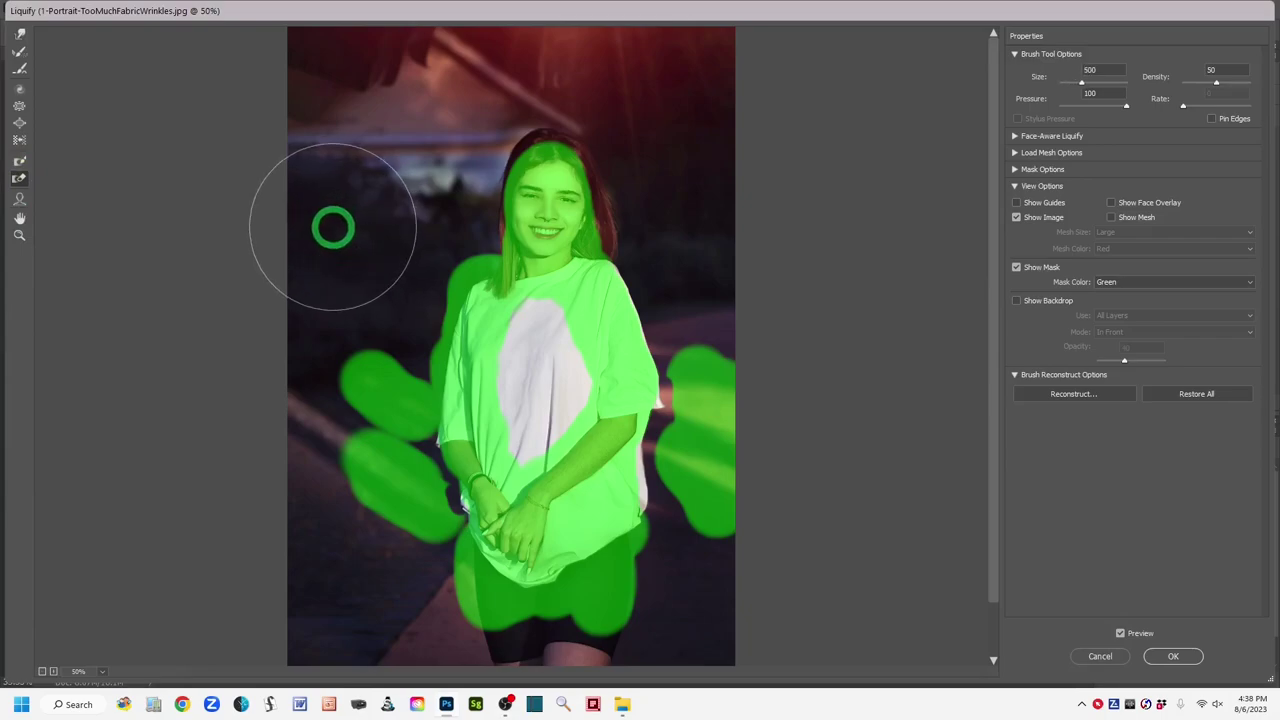
mouse_move(480, 214)
mouse_down()
mouse_move(531, 137)
mouse_move(522, 316)
mouse_move(544, 238)
mouse_move(564, 284)
mouse_move(579, 266)
mouse_move(420, 356)
mouse_move(413, 456)
mouse_move(459, 331)
mouse_move(428, 549)
mouse_move(360, 401)
mouse_move(377, 464)
mouse_move(570, 432)
mouse_move(506, 580)
mouse_move(544, 523)
mouse_move(602, 622)
mouse_move(602, 445)
mouse_move(624, 488)
mouse_move(605, 323)
mouse_move(686, 523)
mouse_move(710, 340)
mouse_up()
scroll(600, 620, down, 1)
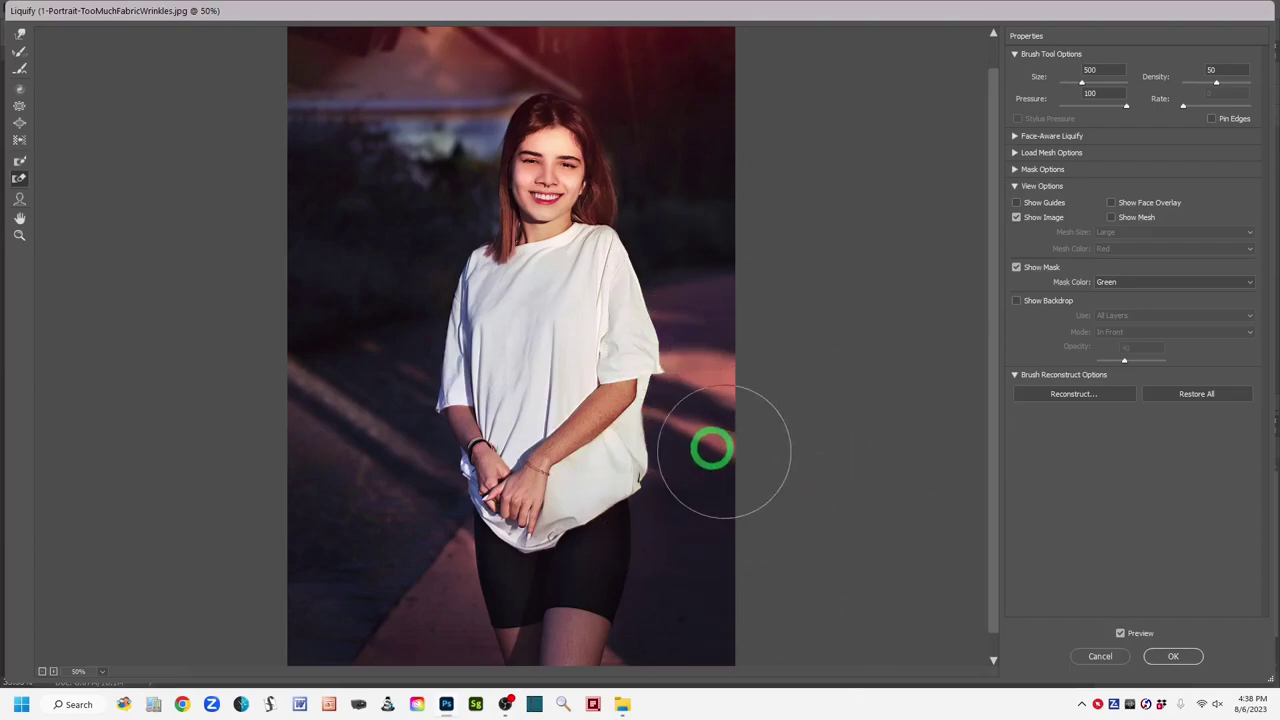
Pinch the shirt's left edge inward near the sleeve with a smaller brush to slim it.
key(bracketleft)
key(bracketleft)
key(bracketleft)
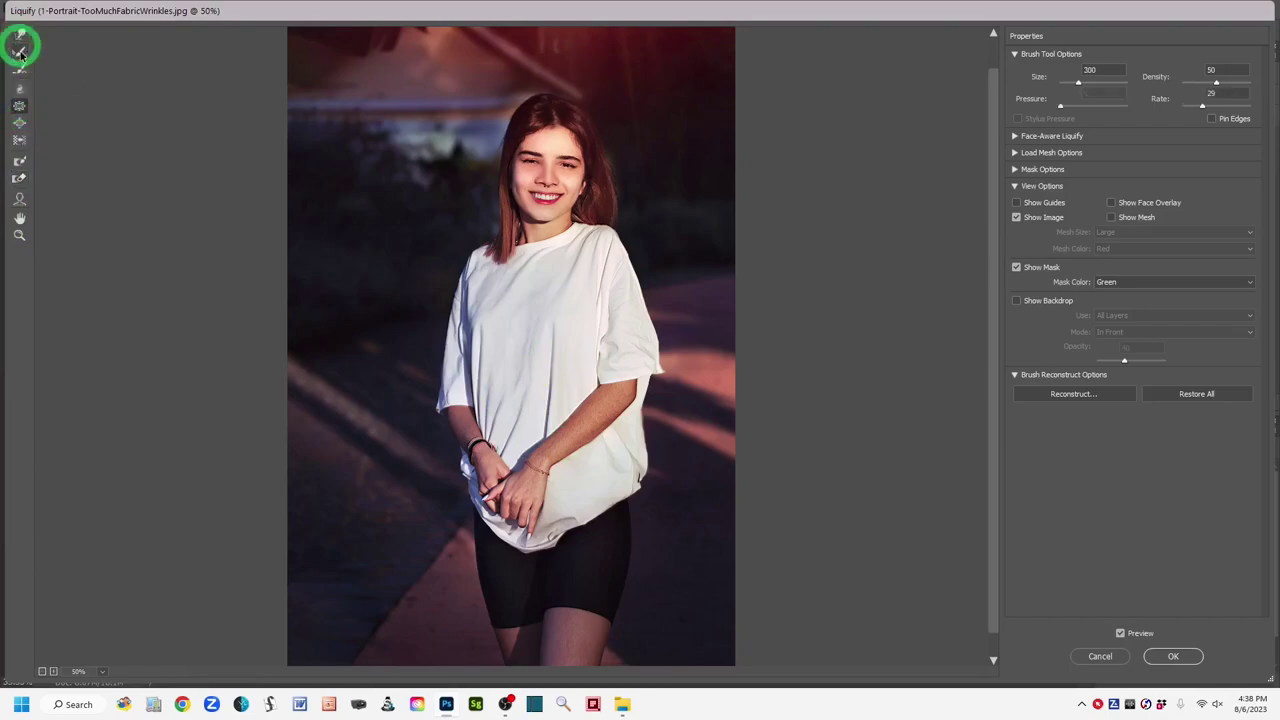
click(19, 107)
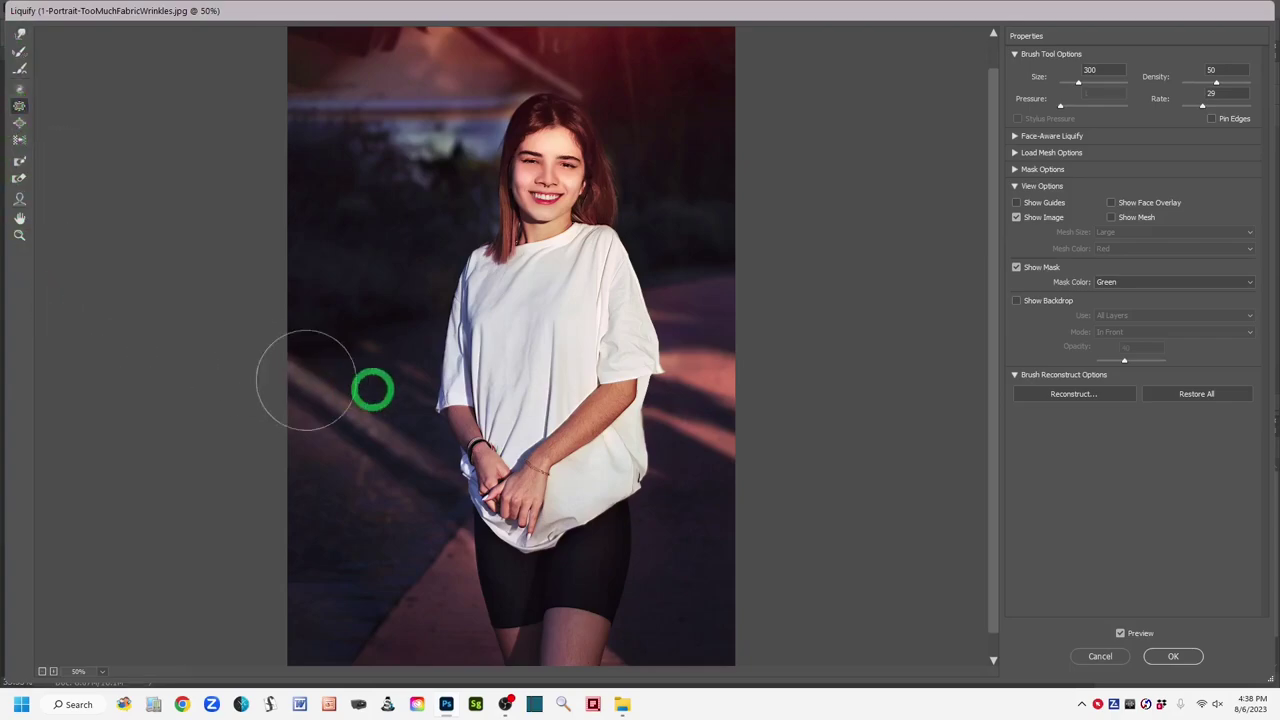
mouse_move(424, 391)
mouse_down()
mouse_move(508, 400)
mouse_move(540, 387)
mouse_move(559, 350)
mouse_move(550, 309)
mouse_move(572, 351)
mouse_move(546, 360)
mouse_move(553, 332)
mouse_move(484, 386)
mouse_move(494, 433)
mouse_move(491, 341)
mouse_move(489, 388)
mouse_move(510, 385)
mouse_move(551, 338)
mouse_up()
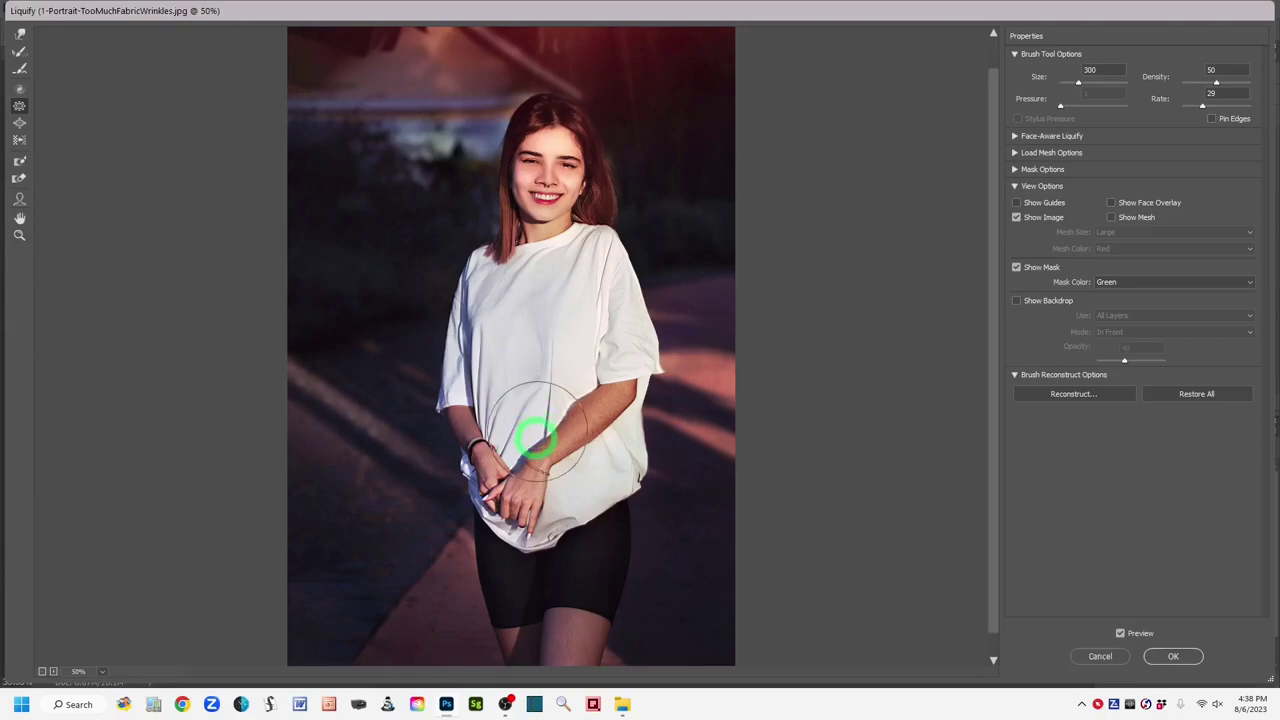
Reconstruct the shirt around the right arm partway back toward its original shape.
click(20, 51)
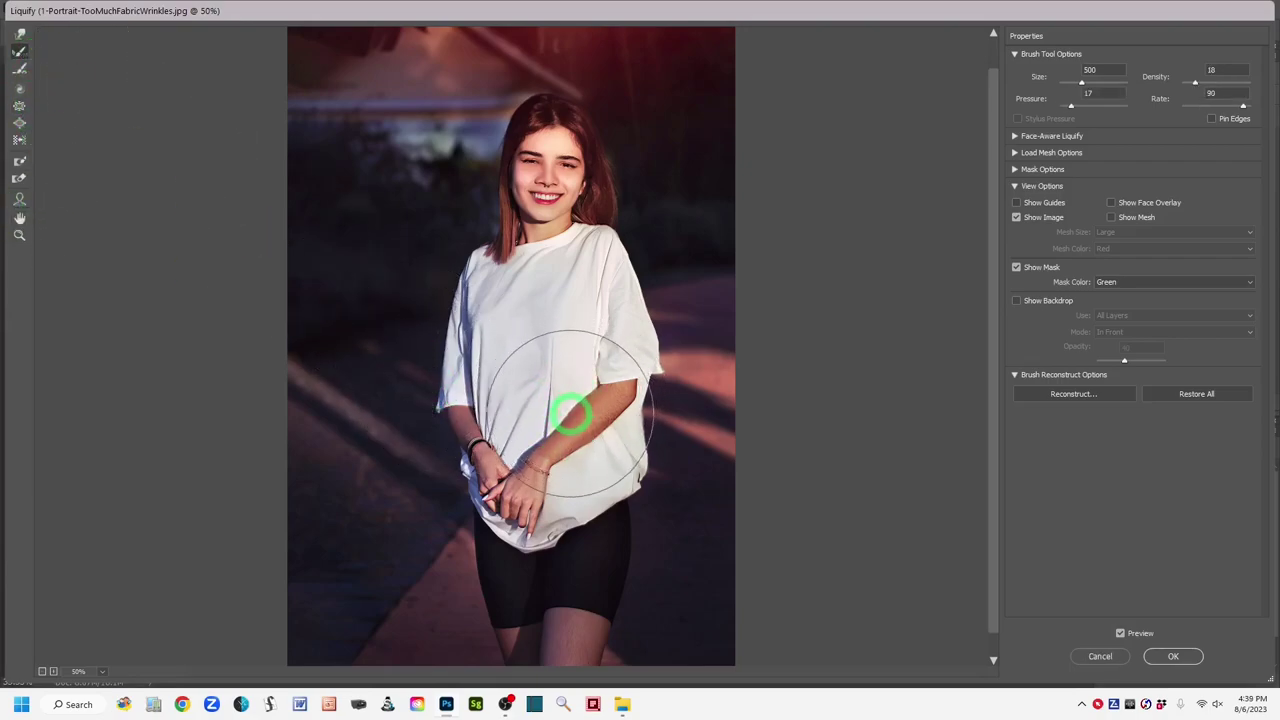
mouse_move(594, 399)
mouse_down()
mouse_move(568, 417)
mouse_move(606, 393)
mouse_move(580, 425)
mouse_move(566, 429)
mouse_move(608, 393)
mouse_move(508, 452)
mouse_up()
click(19, 105)
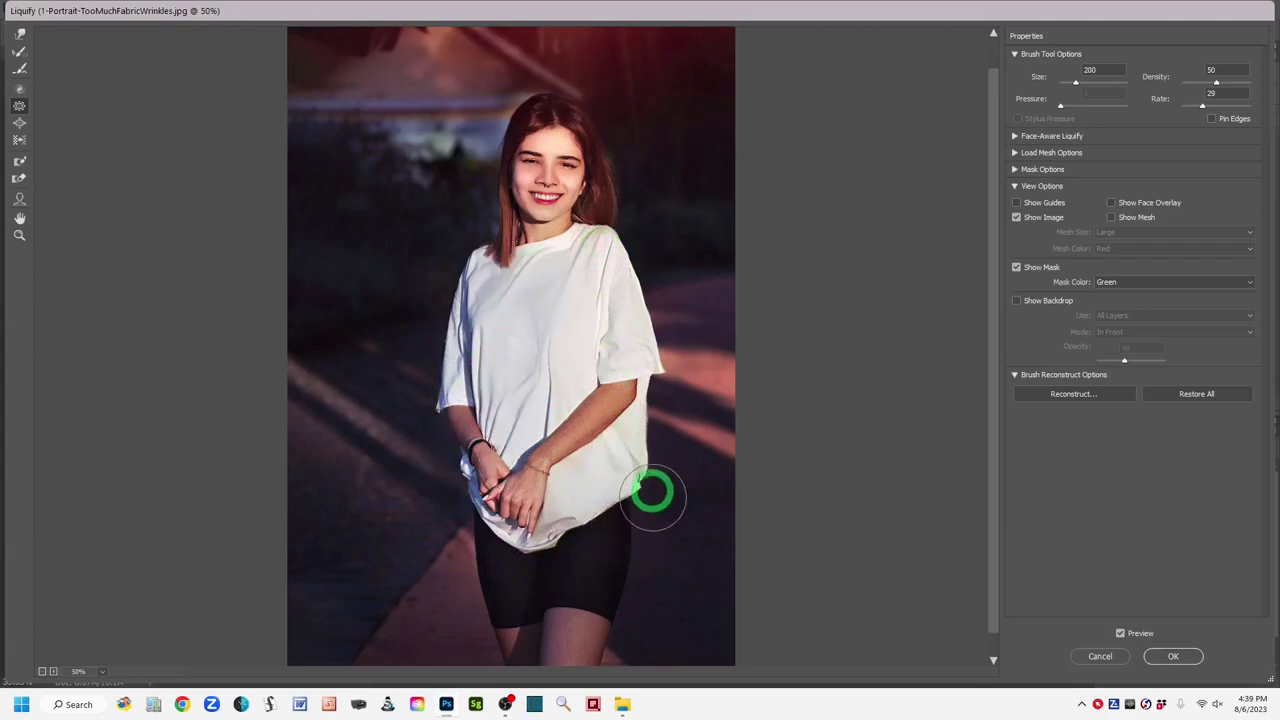
Toggle Preview off and on to compare with the original, then commit the Liquify edit.
click(1120, 634)
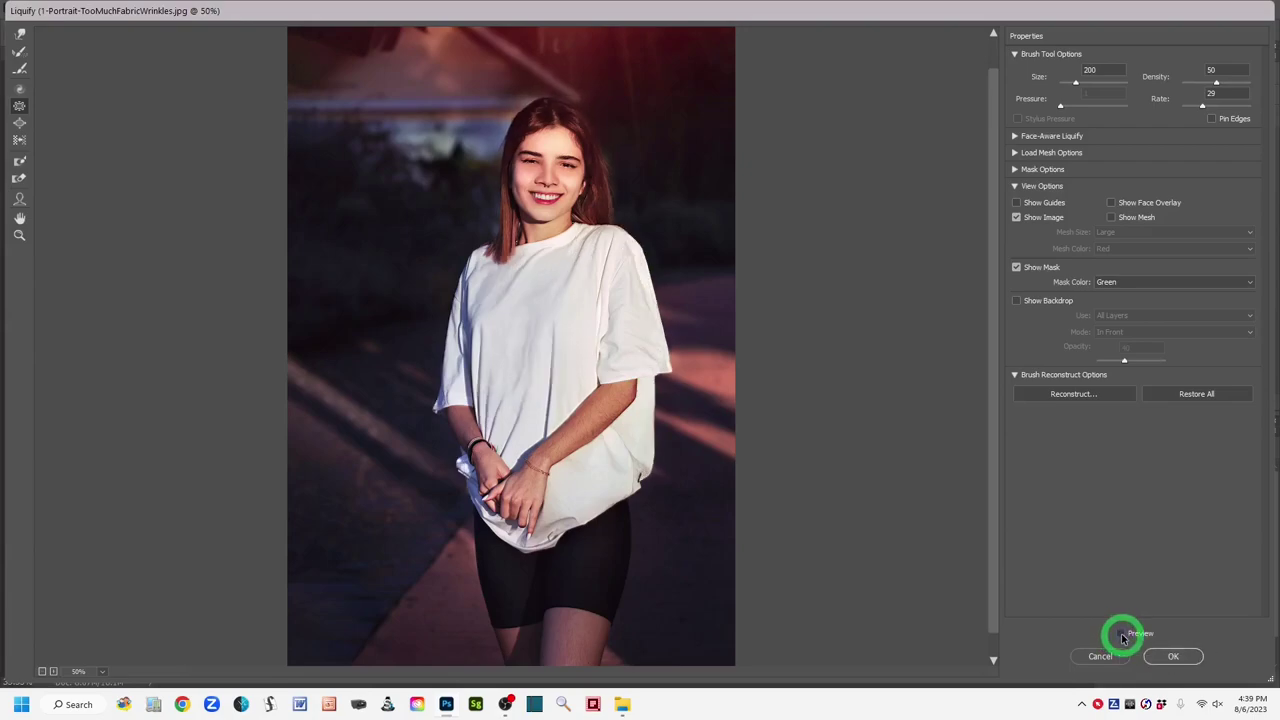
click(1120, 634)
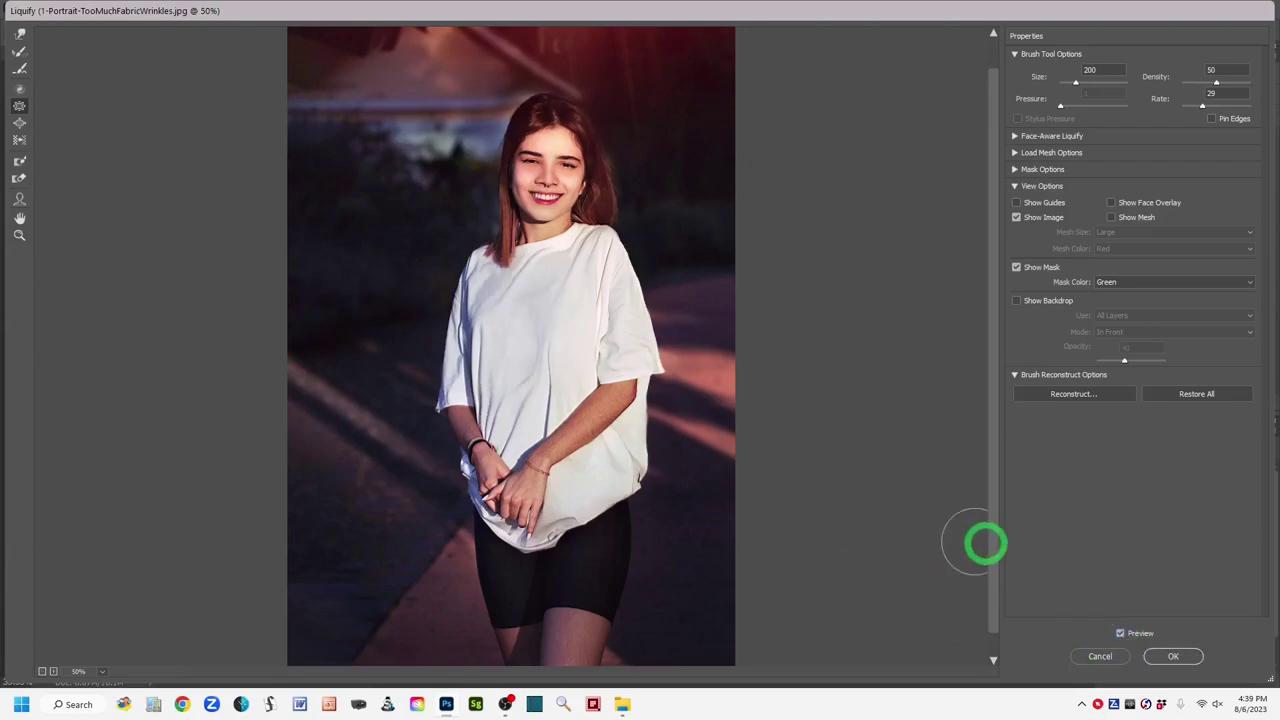
click(1175, 657)
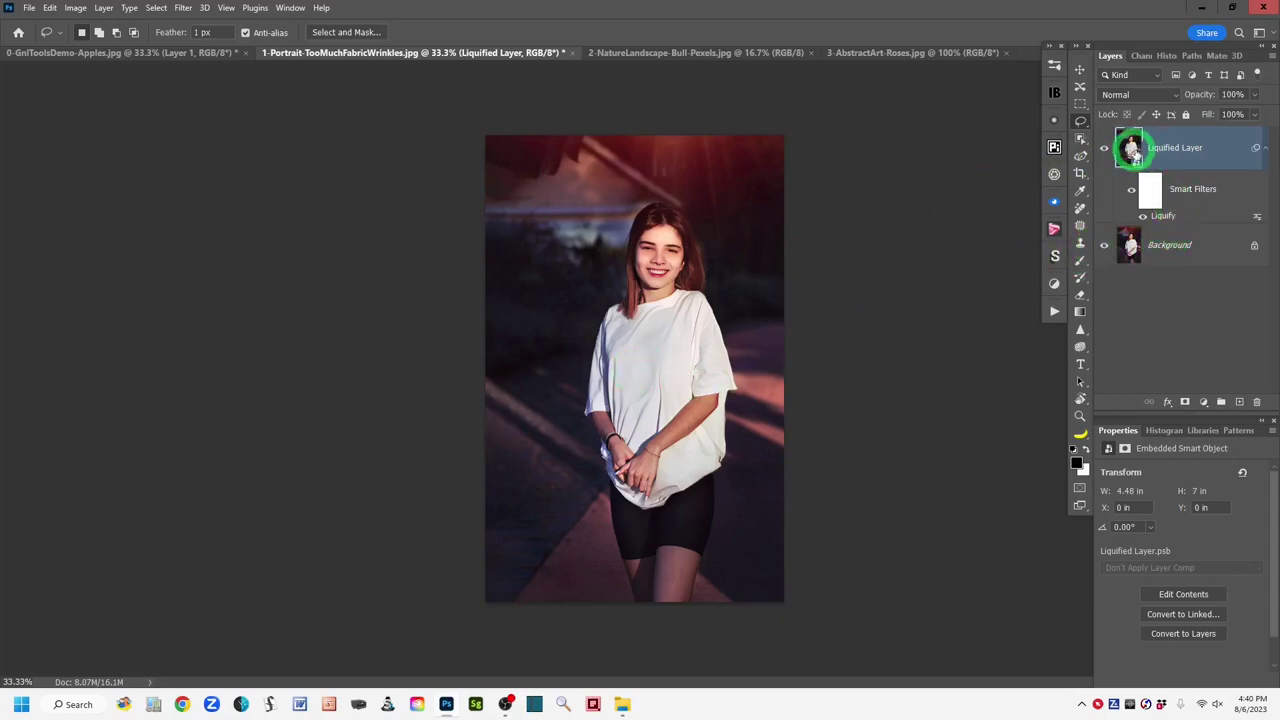
double_click(1164, 218)
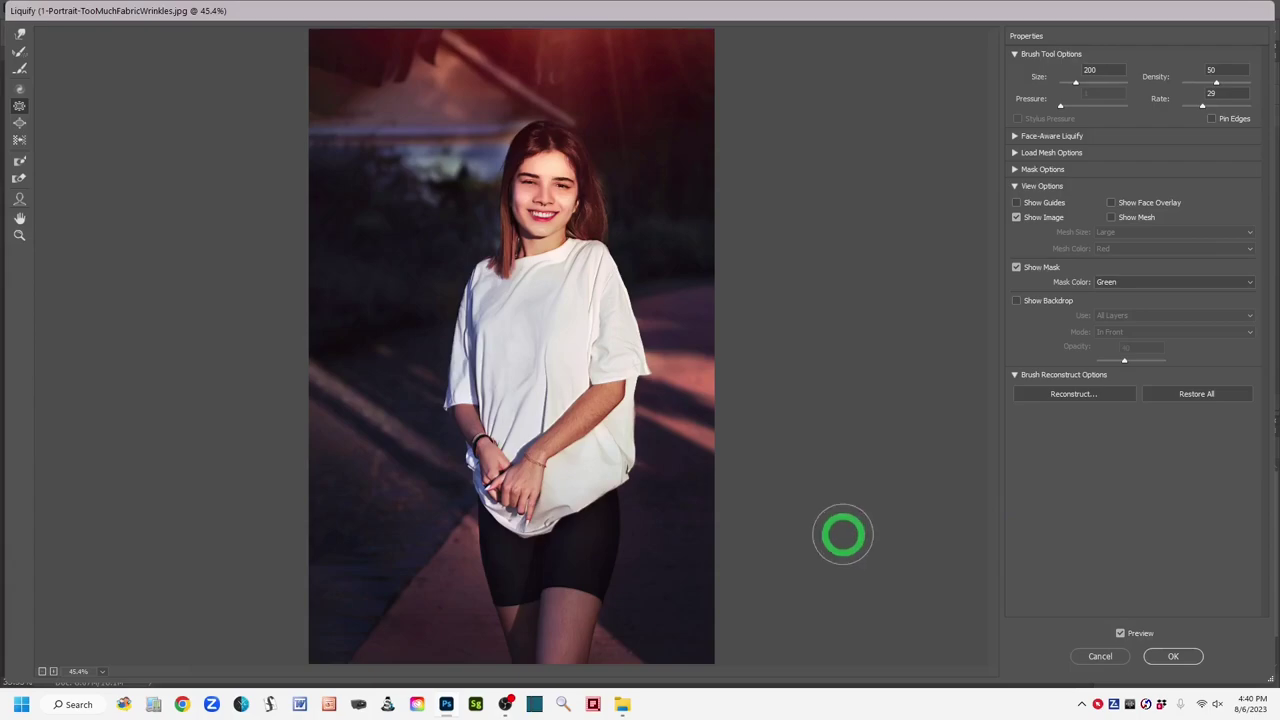
click(20, 34)
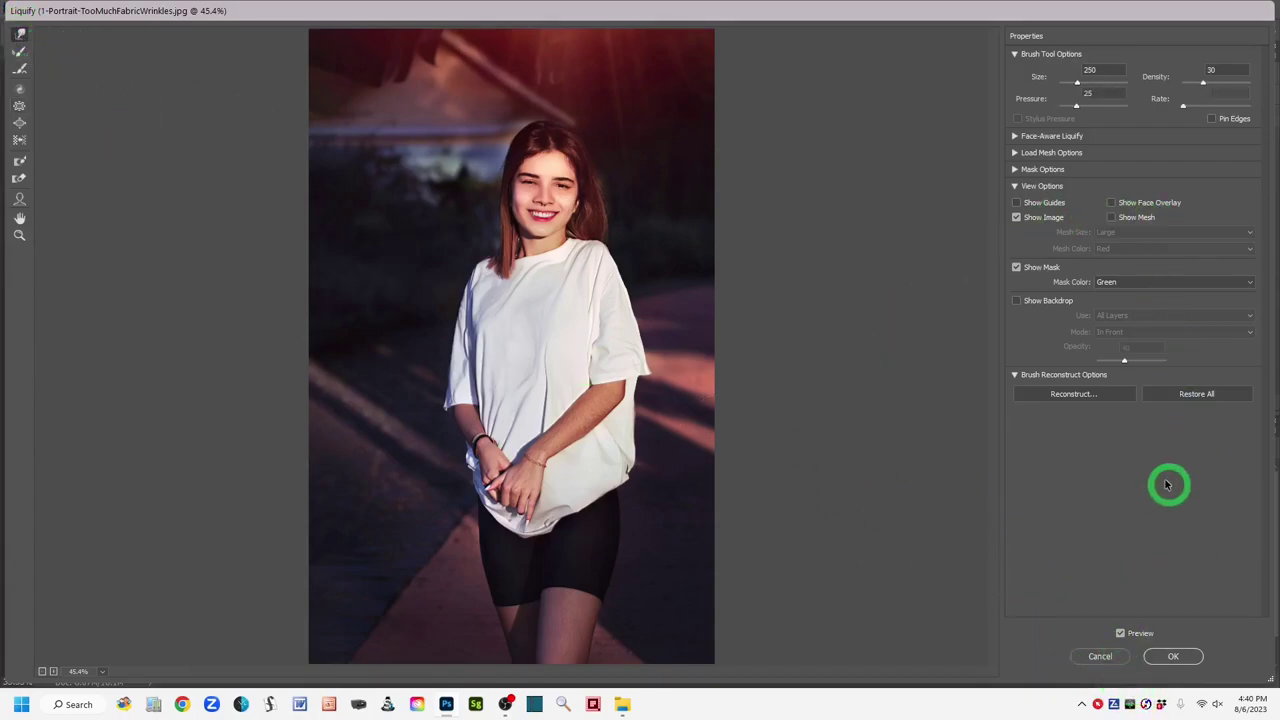
click(1175, 665)
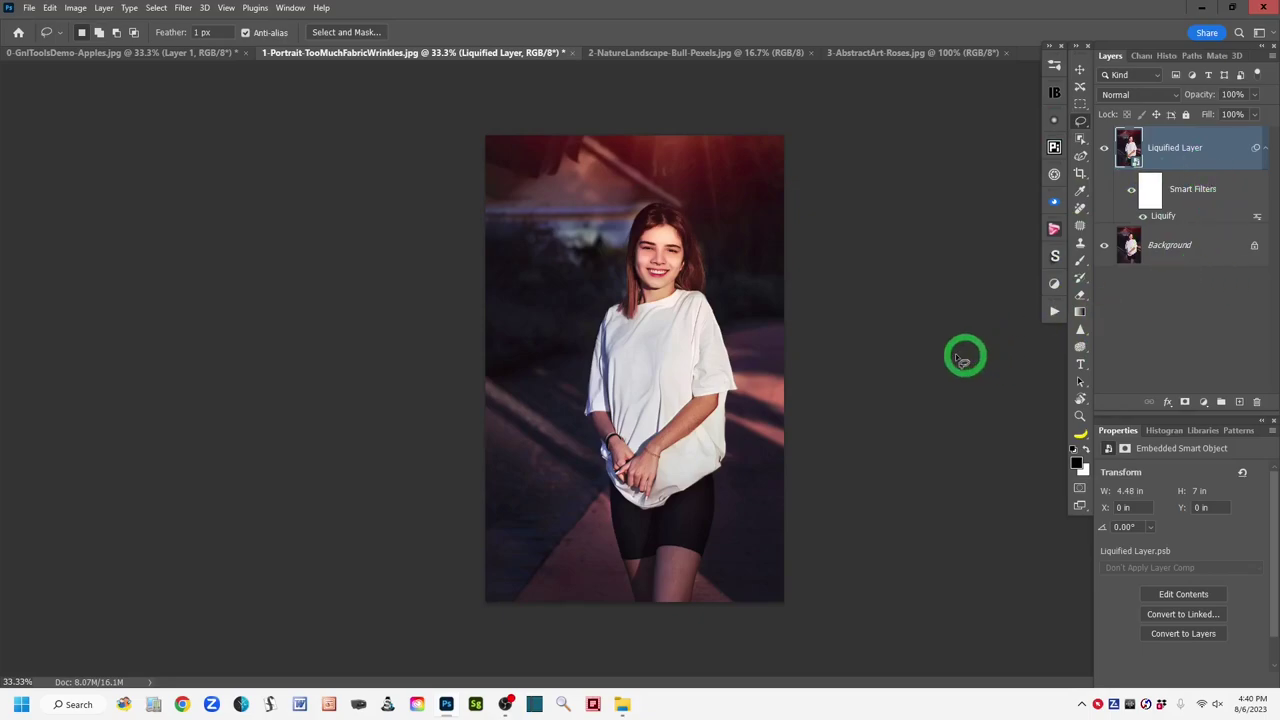
Zoom the portrait canvas from 33.3% to 50% with Ctrl++.
key(ctrl+plus)
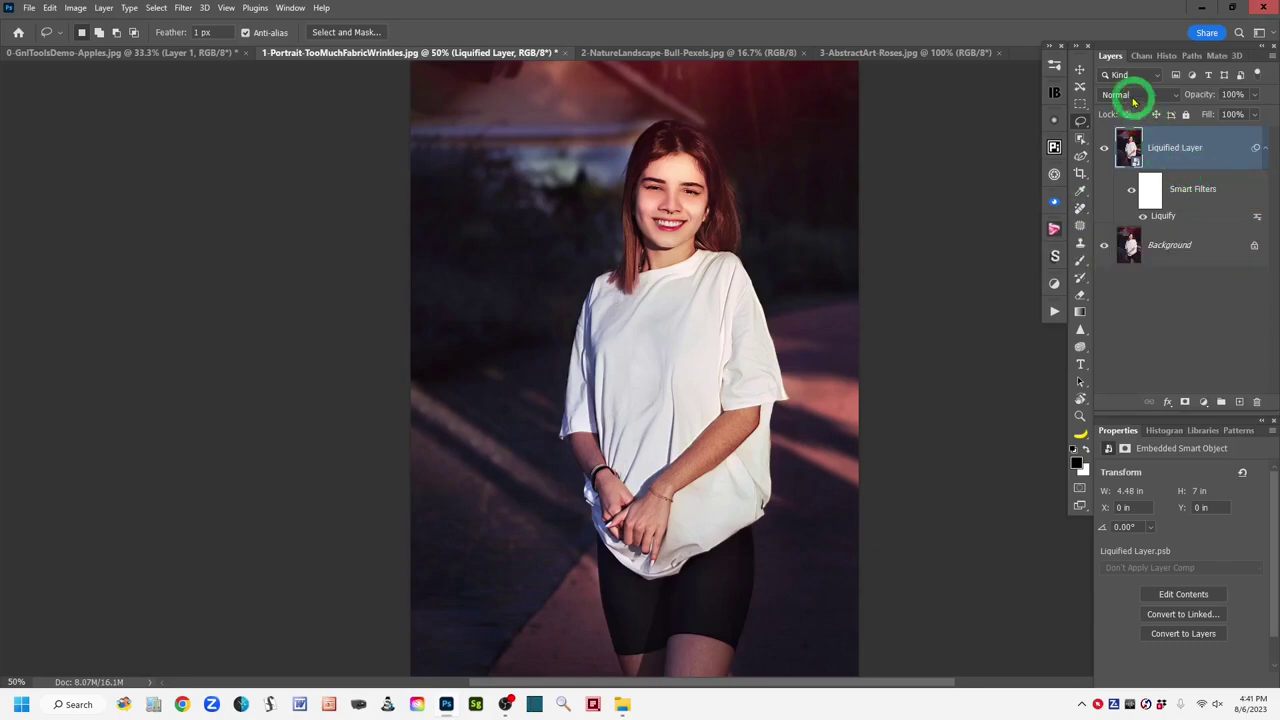
On a new empty layer, paint out the shirt-front folds and collar crease with the Remove tool.
click(1240, 404)
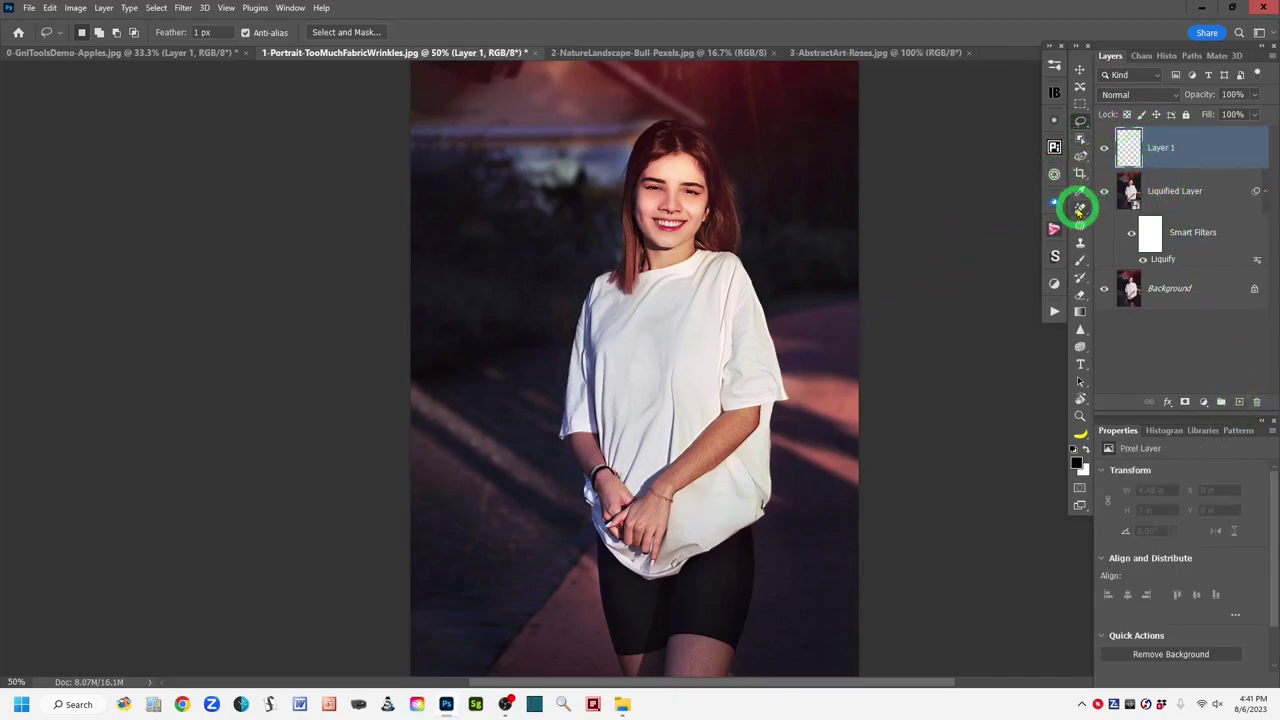
click(1080, 208)
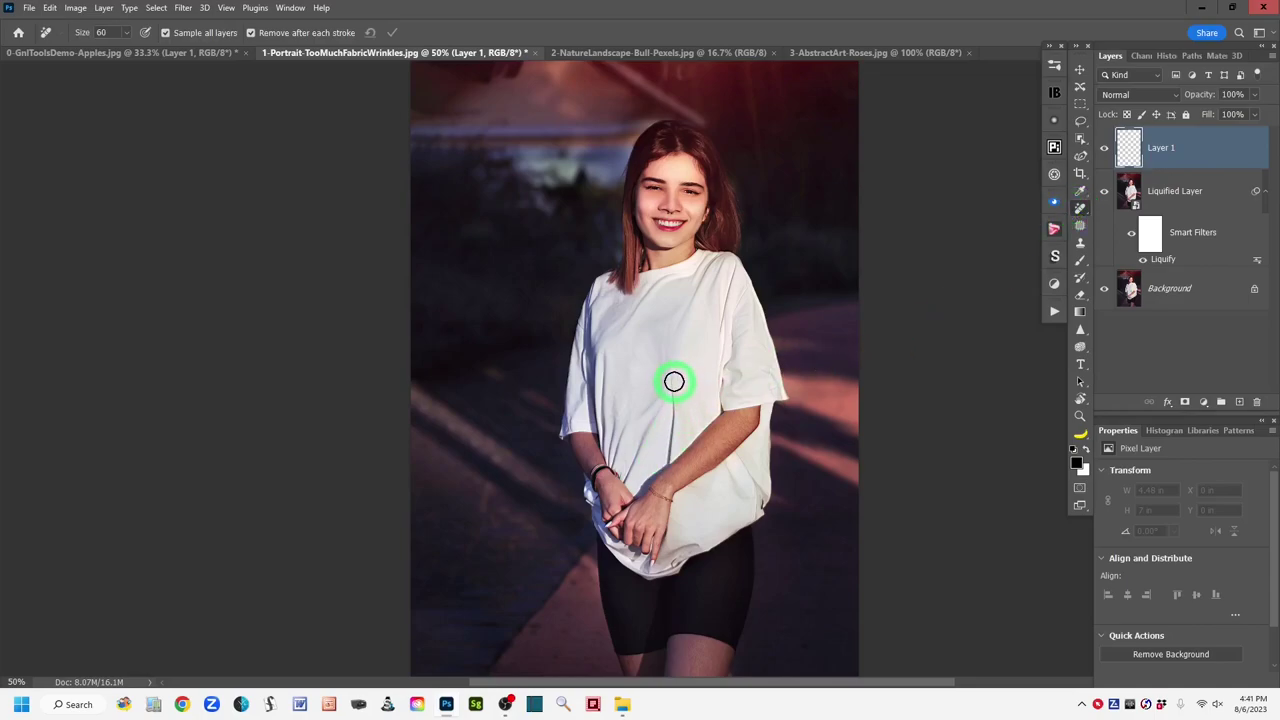
drag(674, 381, 668, 463)
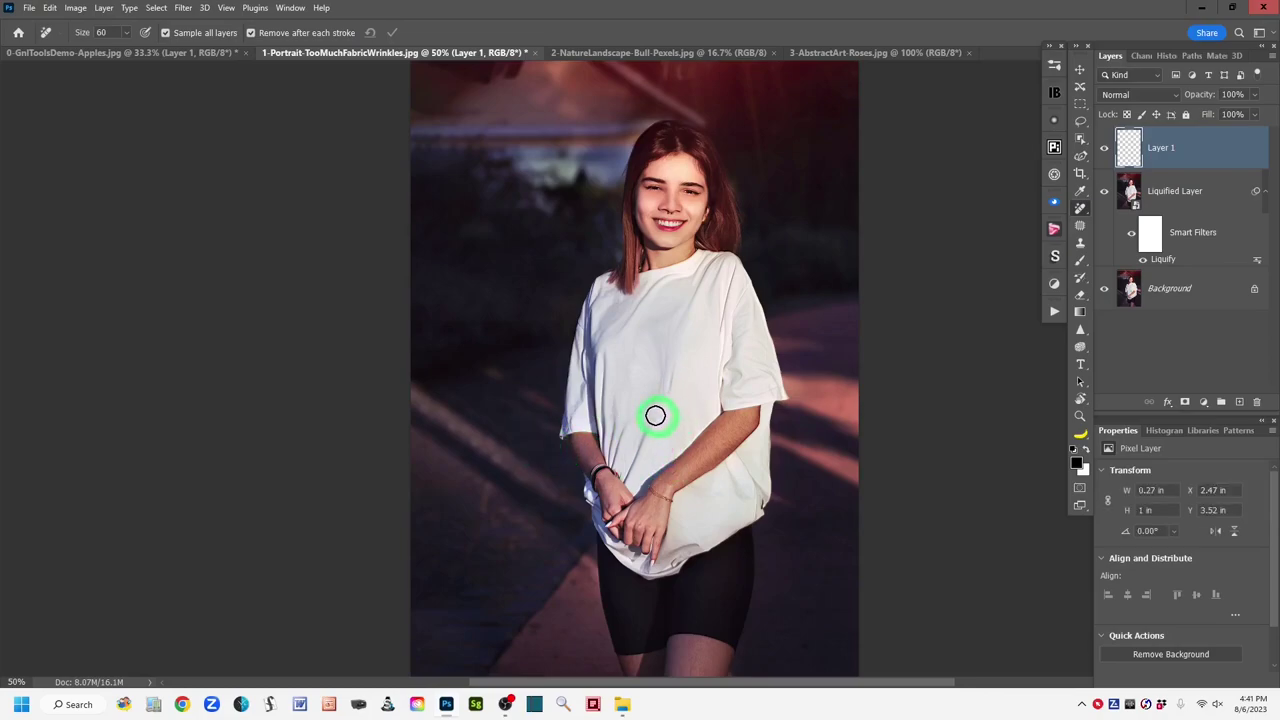
drag(670, 368, 638, 471)
drag(668, 383, 630, 456)
drag(606, 355, 608, 445)
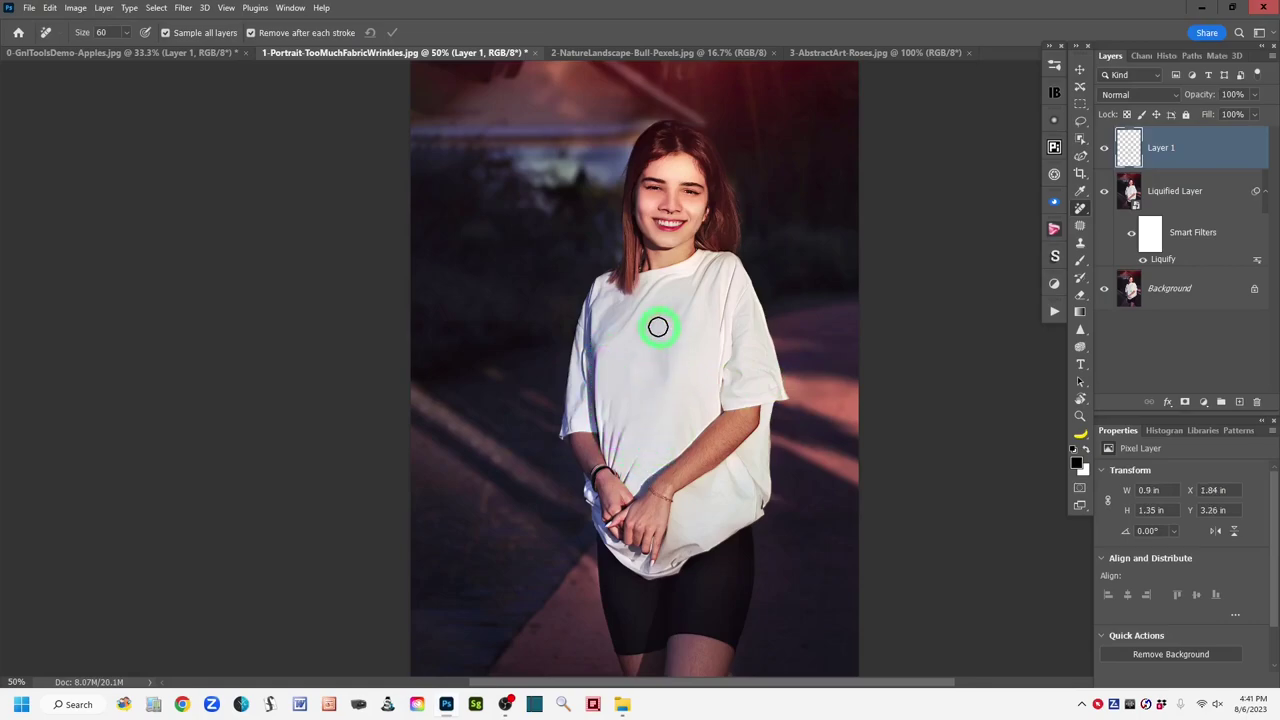
drag(625, 327, 663, 289)
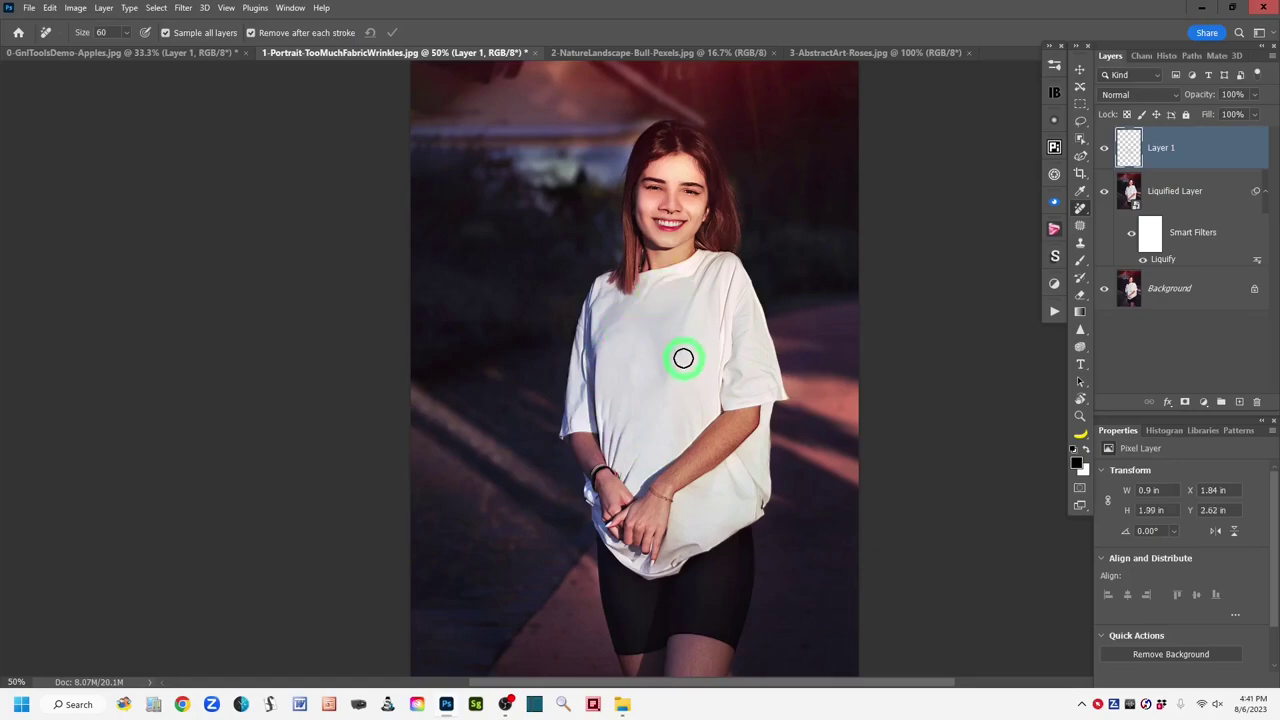
Remove the remaining chest, side and lower-shirt creases, then set the layer opacity to 94%.
drag(676, 350, 698, 291)
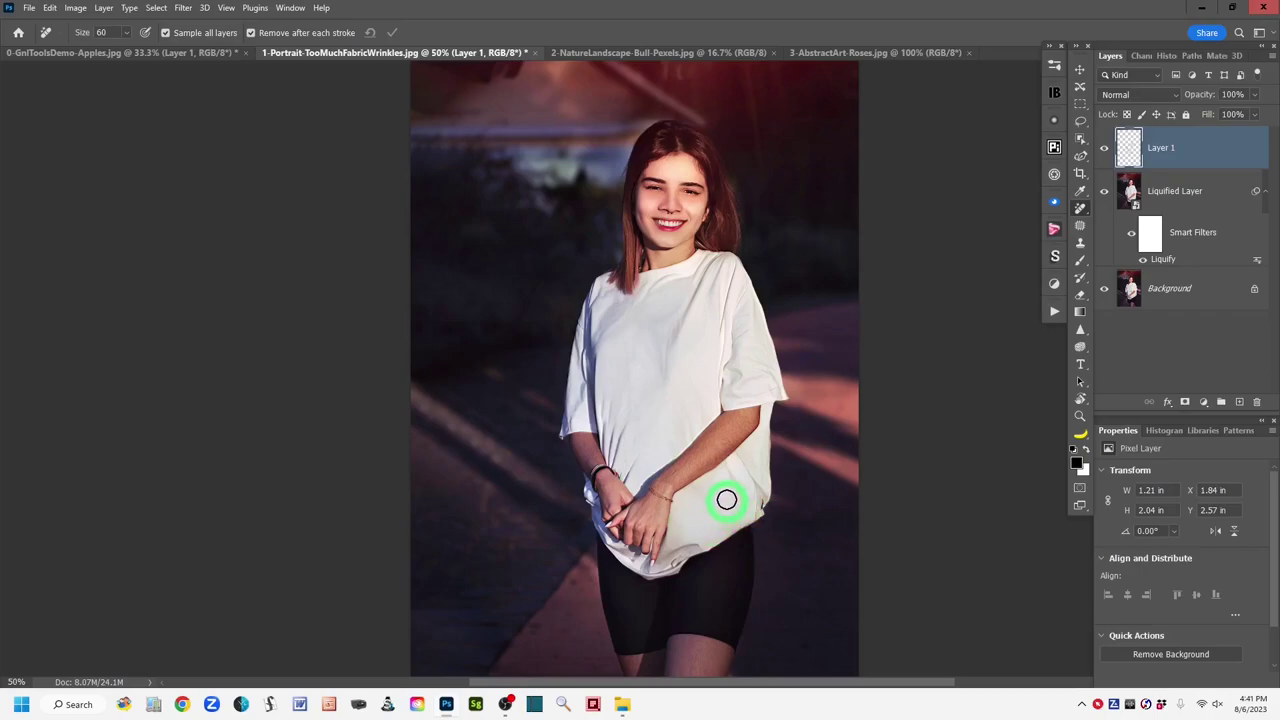
drag(737, 486, 746, 491)
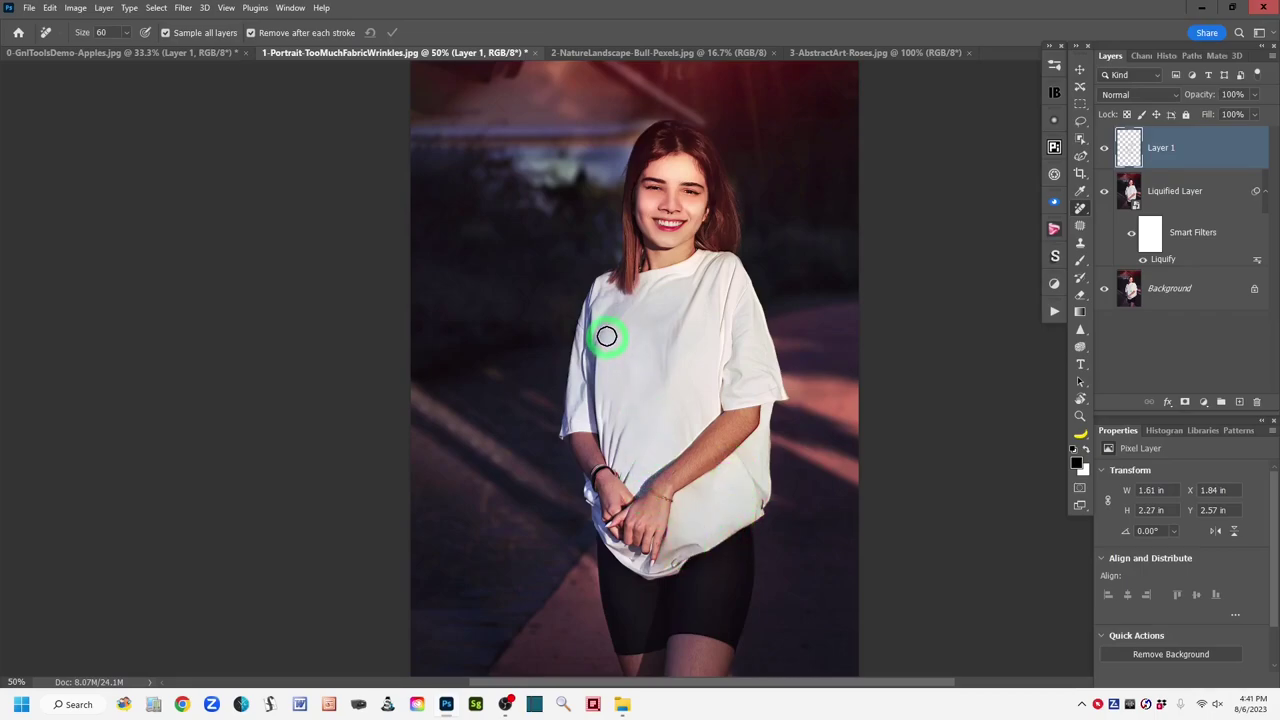
drag(607, 337, 652, 300)
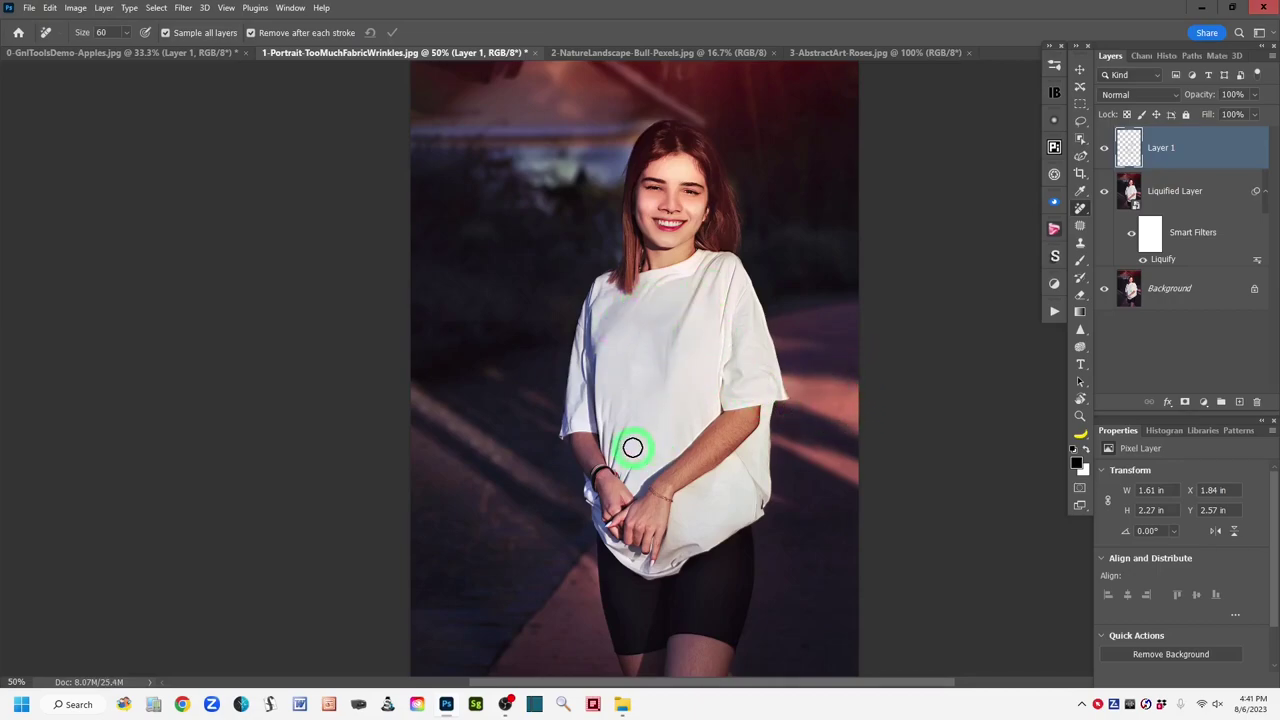
drag(623, 429, 620, 448)
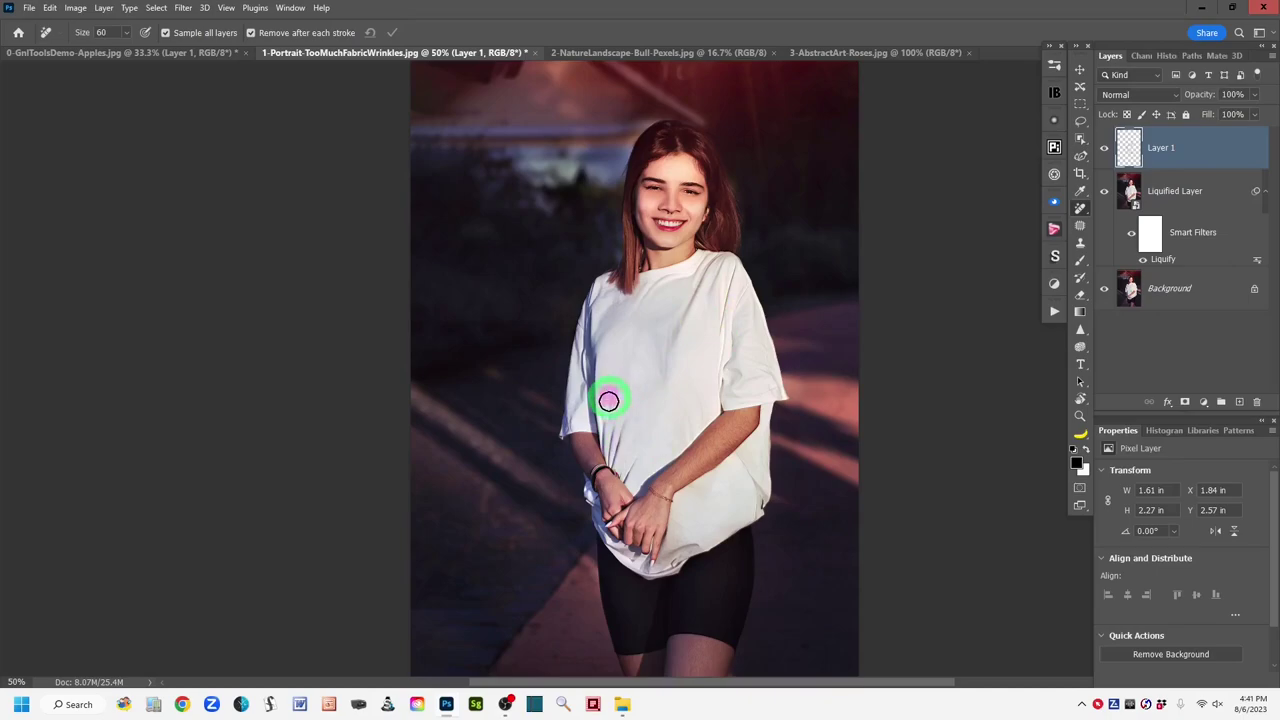
drag(609, 400, 606, 424)
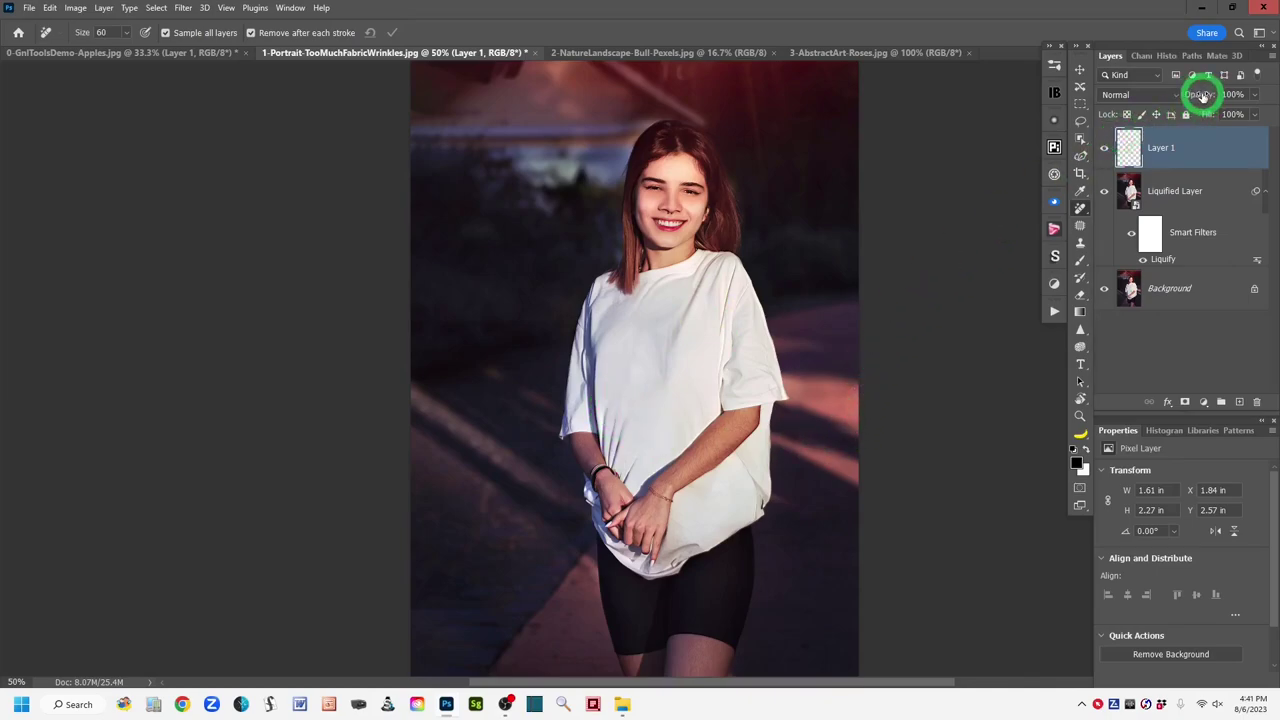
drag(1203, 95, 1199, 95)
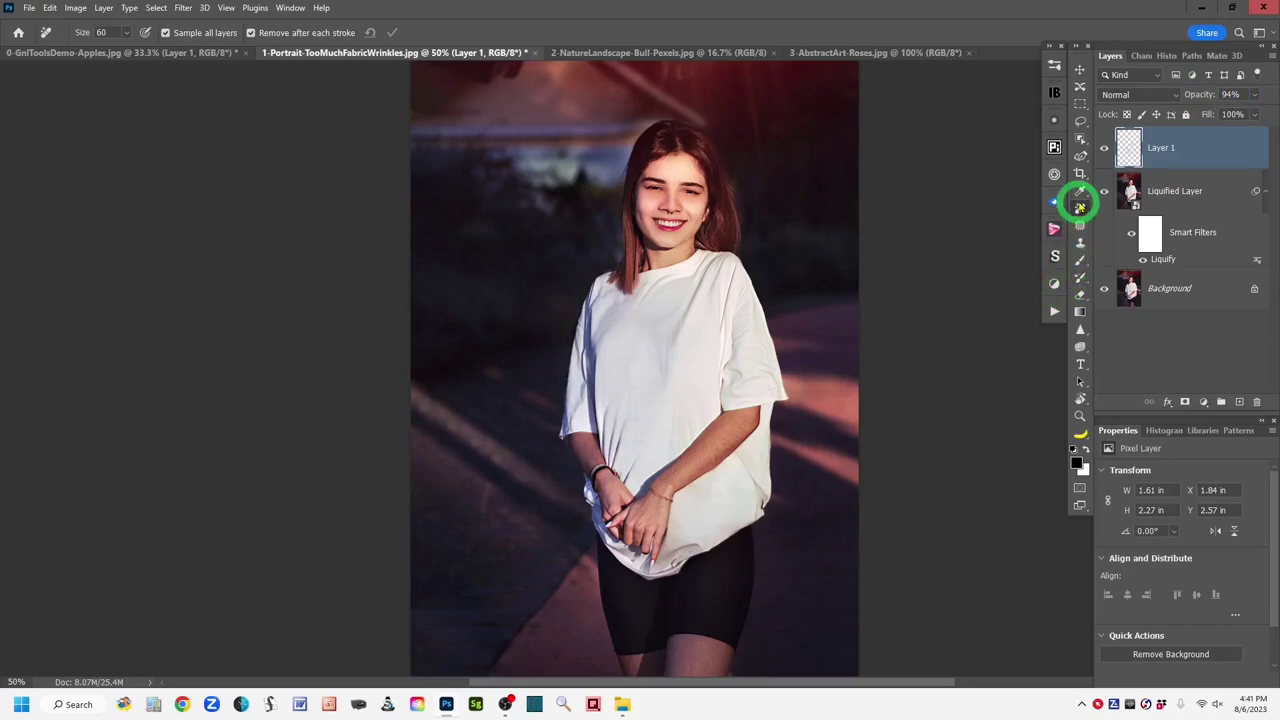
Pick the Lasso tool and bring up the 2-NatureLandscape-Bull-Pexels.jpg cow landscape document.
click(1080, 122)
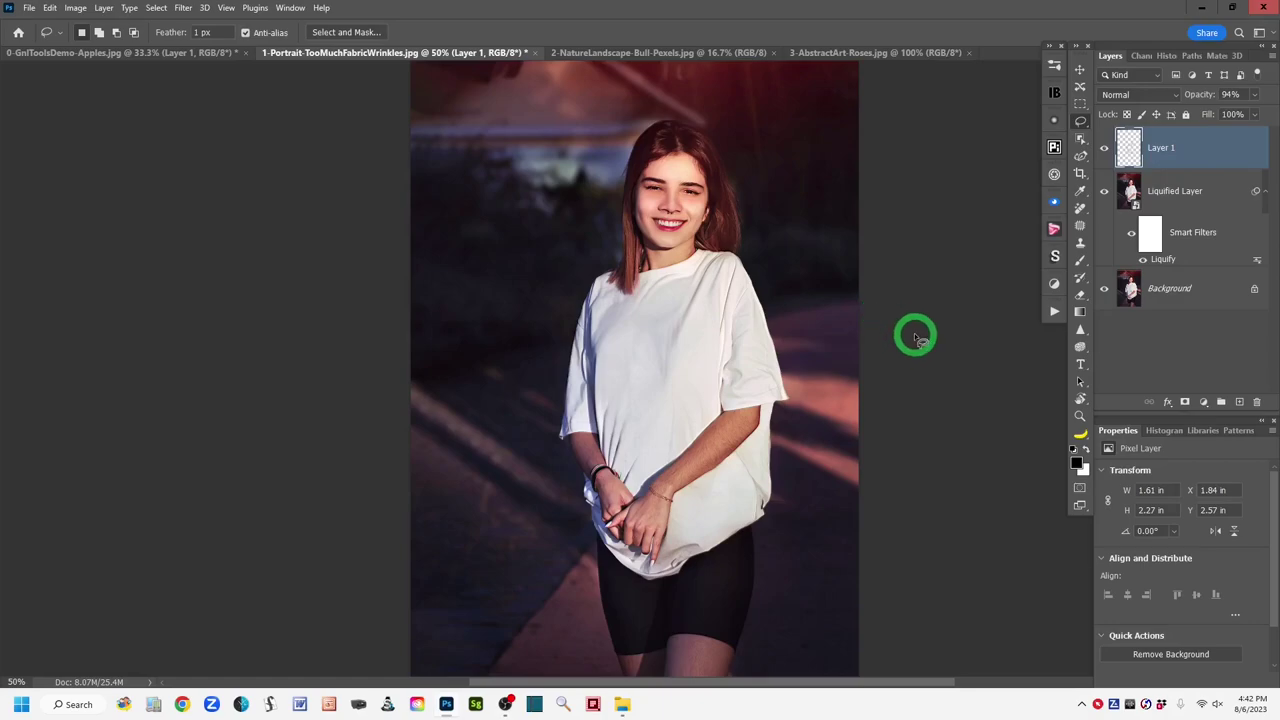
click(596, 53)
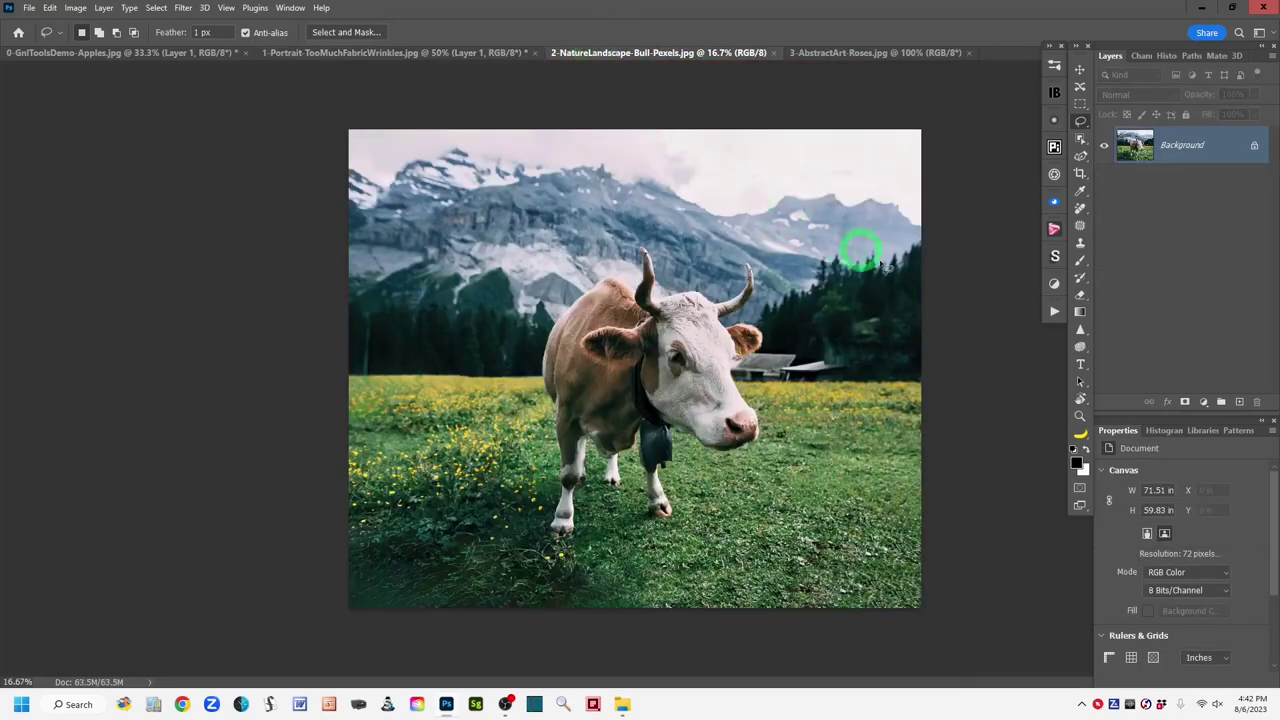
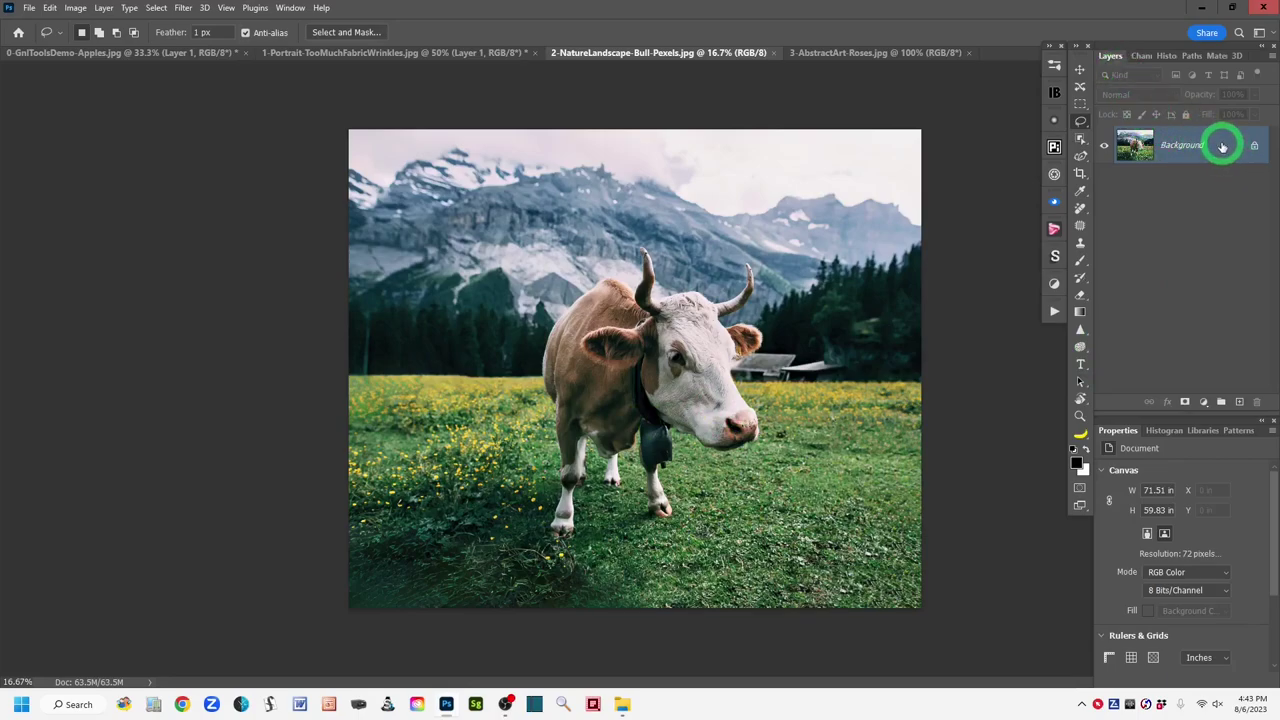
Duplicate the cow photo with Ctrl+J and name the new layer 'Liquified Layer'.
key(ctrl+j)
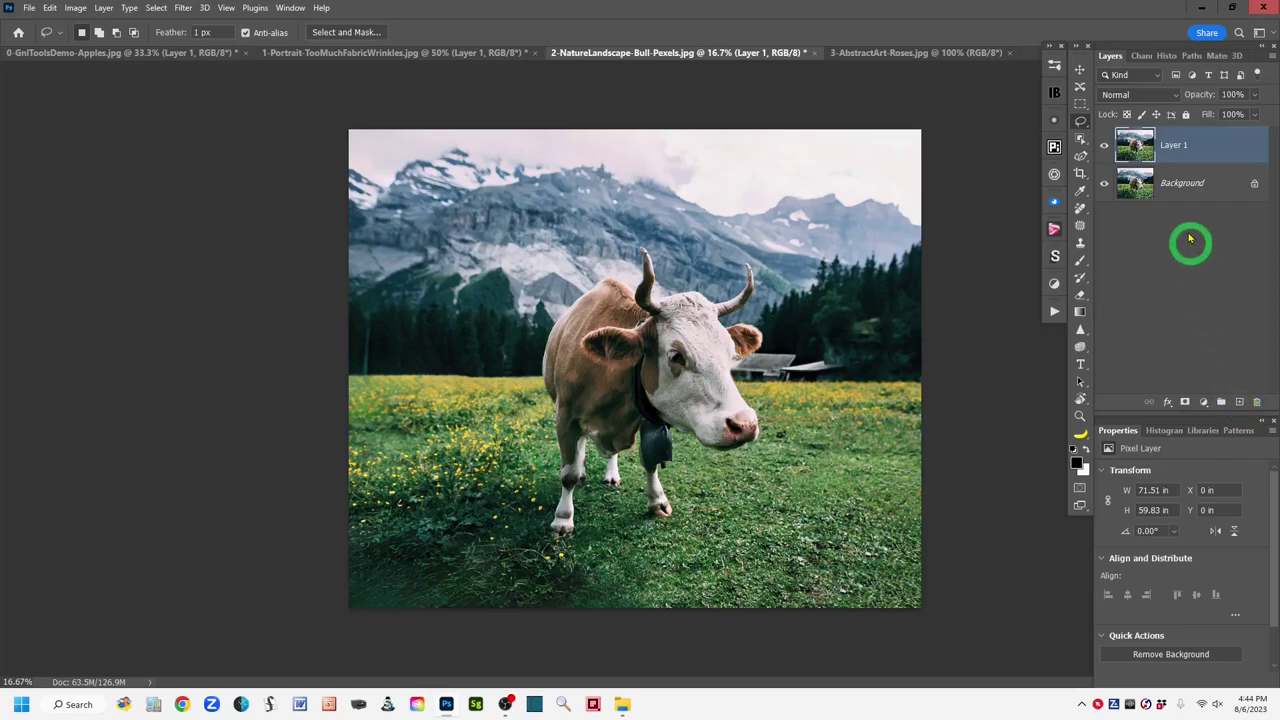
double_click(1173, 145)
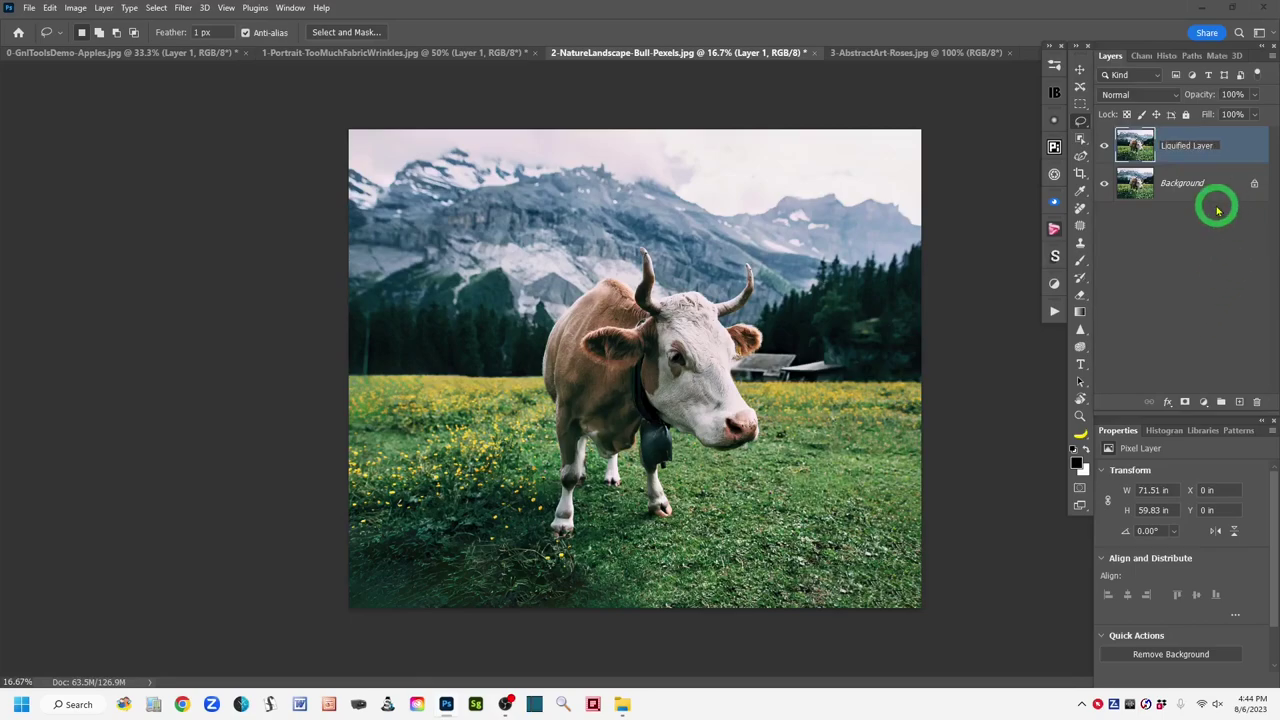
click(1246, 149)
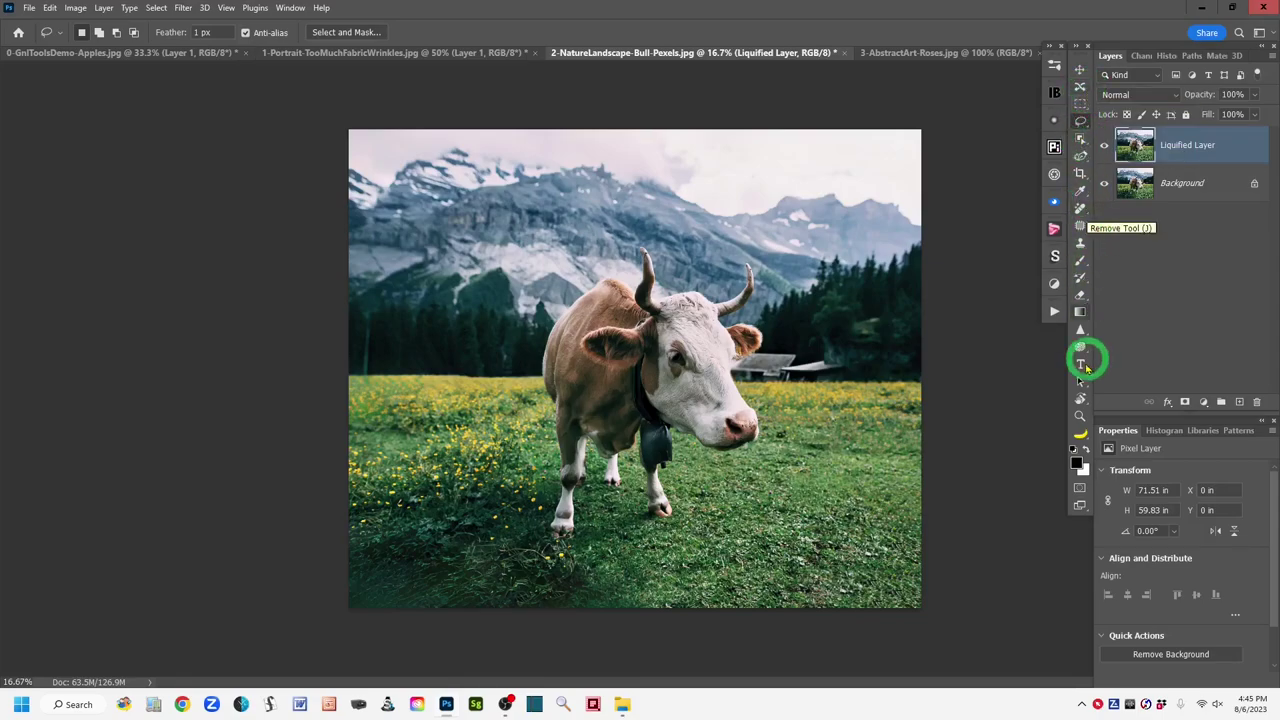
Loosely outline the cow with the Object Selection Tool in Lasso mode, then zoom in.
click(1080, 140)
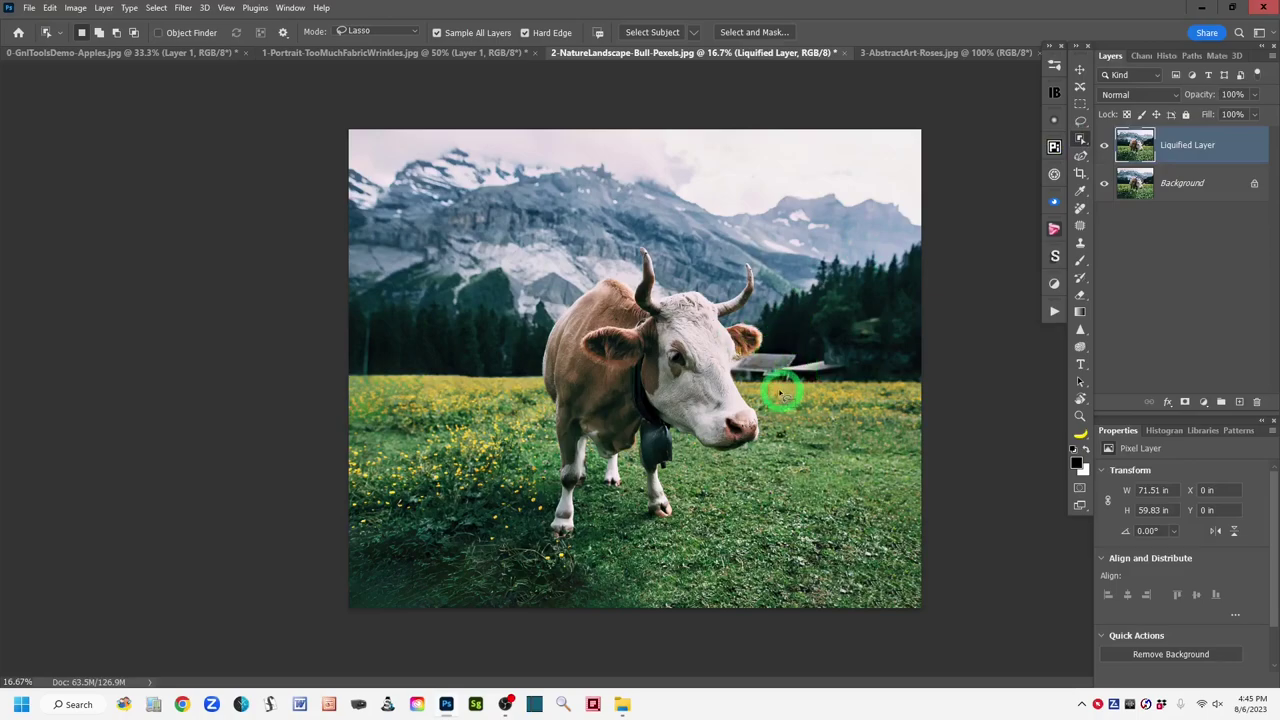
mouse_move(755, 386)
mouse_down()
mouse_move(777, 331)
mouse_move(746, 318)
mouse_move(768, 295)
mouse_move(761, 258)
mouse_move(729, 283)
mouse_move(671, 292)
mouse_move(669, 251)
mouse_move(648, 240)
mouse_move(632, 243)
mouse_move(633, 314)
mouse_move(583, 322)
mouse_move(569, 341)
mouse_move(588, 381)
mouse_move(634, 388)
mouse_move(637, 481)
mouse_move(684, 486)
mouse_move(685, 444)
mouse_move(698, 480)
mouse_move(756, 470)
mouse_move(760, 401)
mouse_up()
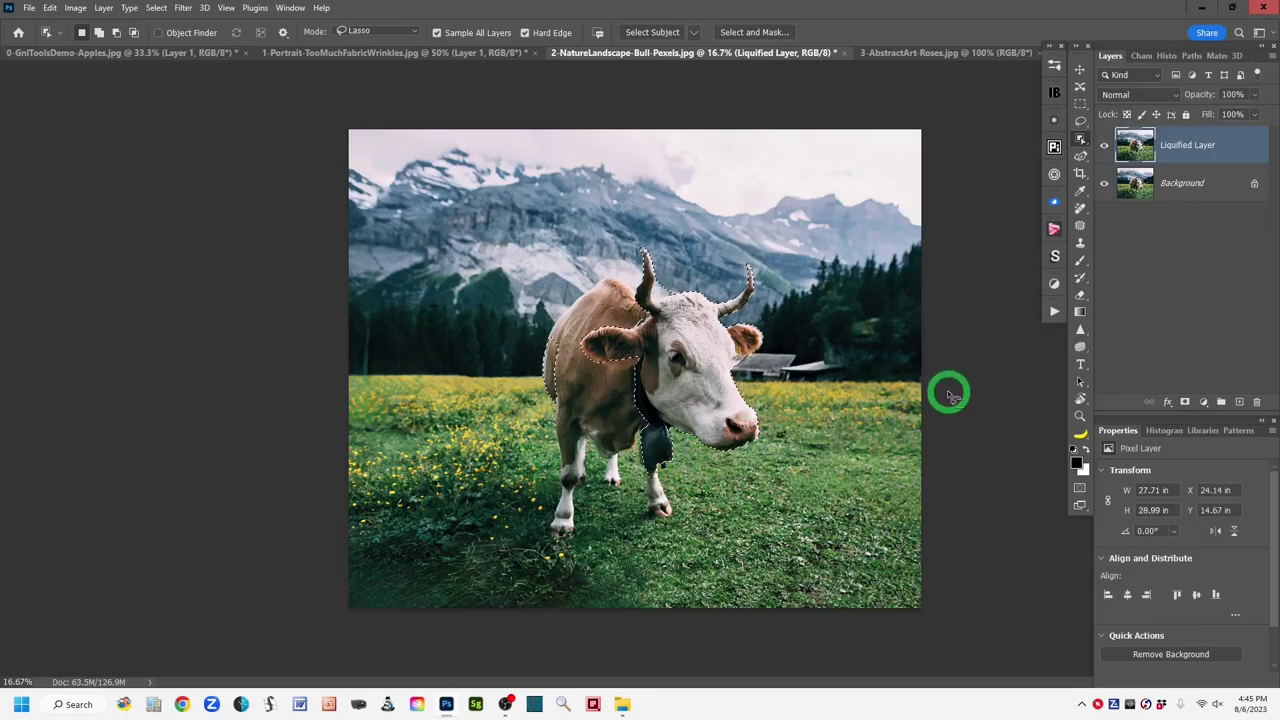
key(ctrl+plus)
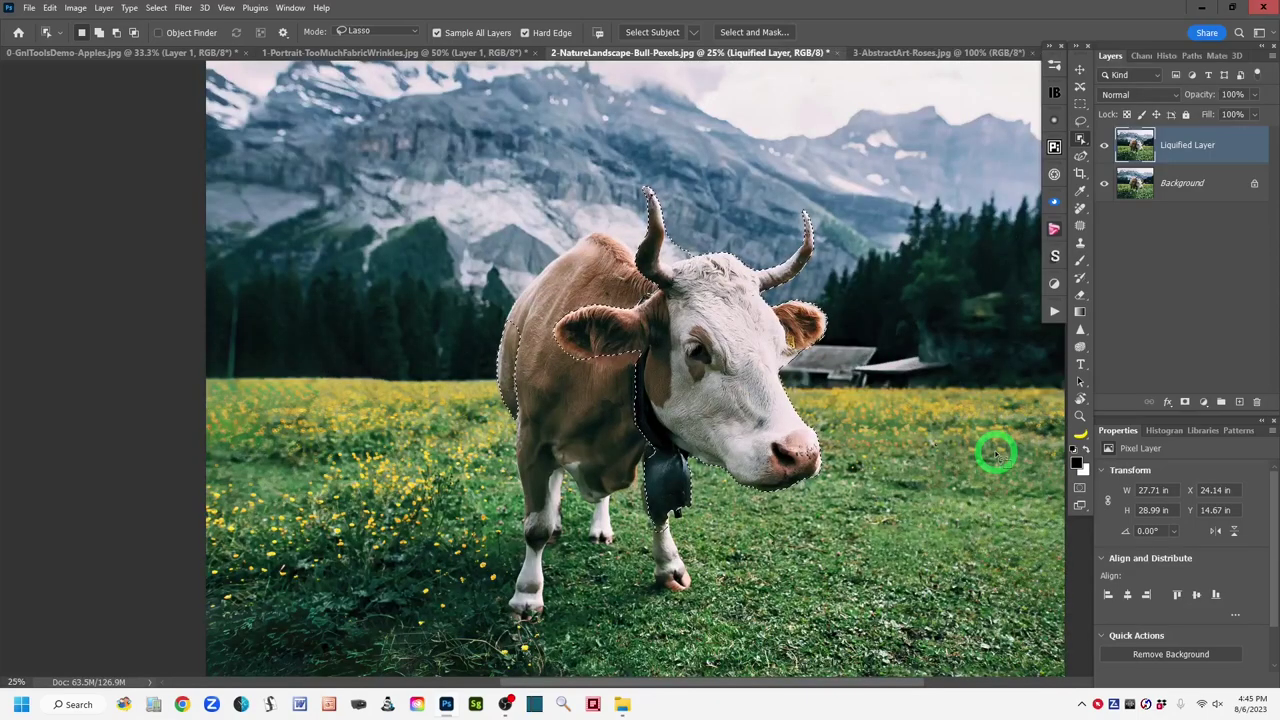
With the Quick Selection Tool, subtract stray background along the cow's back and around the bell.
click(1081, 143)
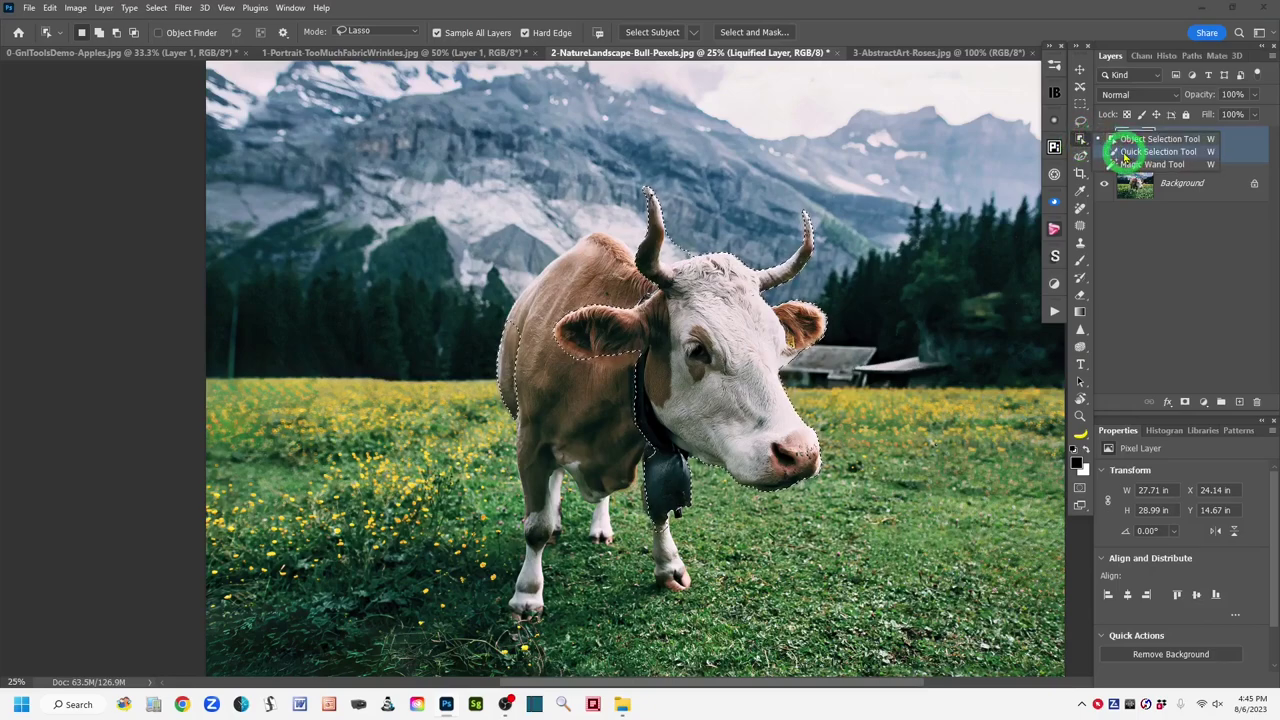
click(1122, 152)
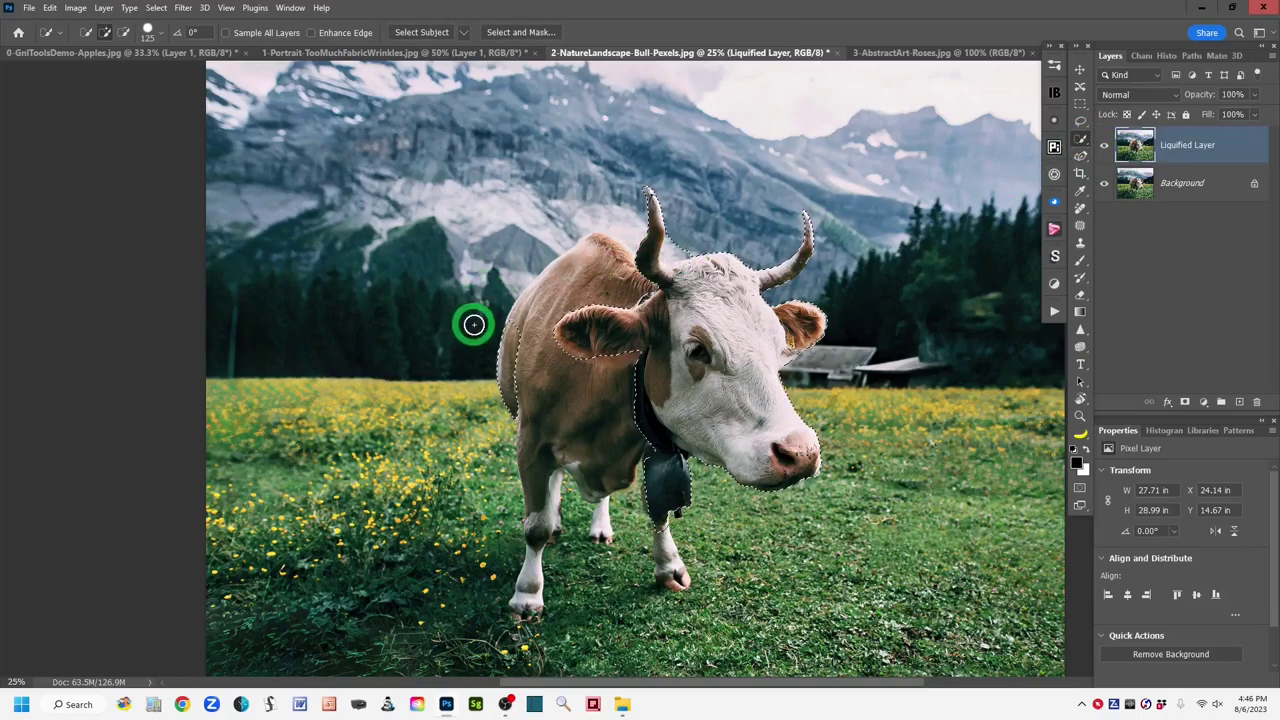
key(alt)
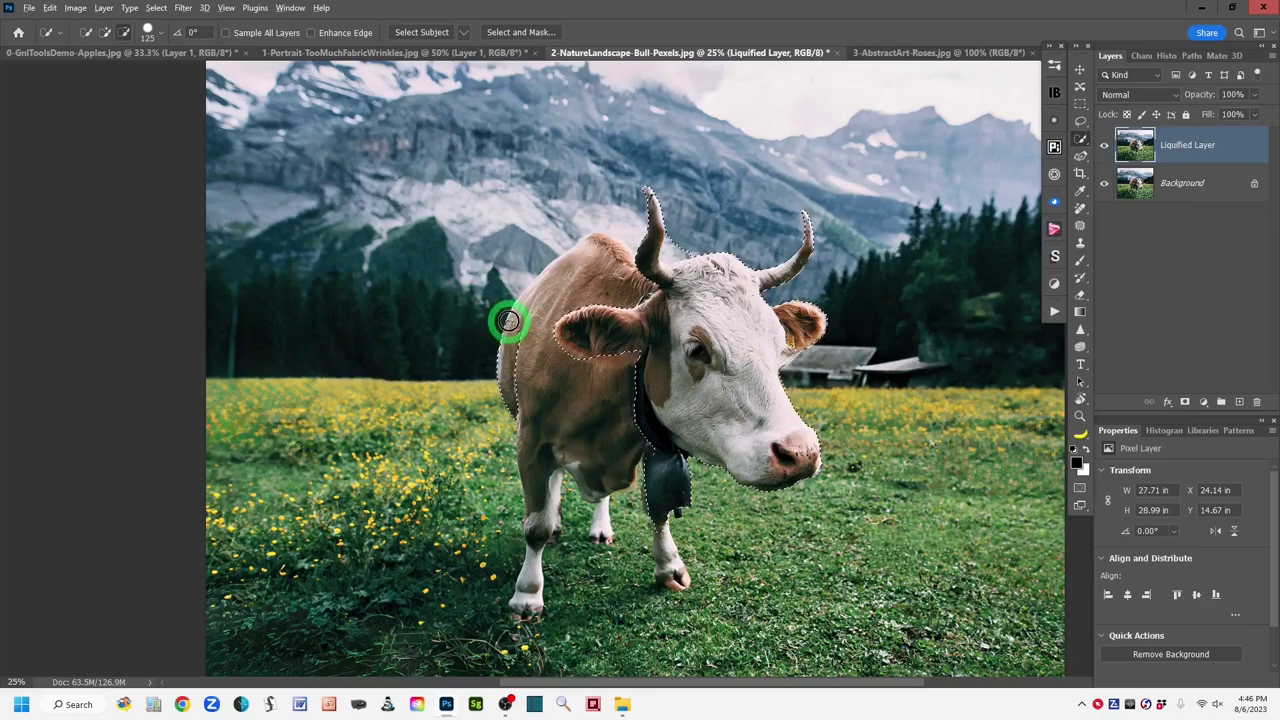
mouse_move(511, 323)
mouse_down()
mouse_move(513, 422)
mouse_move(506, 344)
mouse_move(501, 398)
mouse_move(512, 439)
mouse_move(503, 334)
mouse_move(456, 391)
mouse_move(494, 422)
mouse_up()
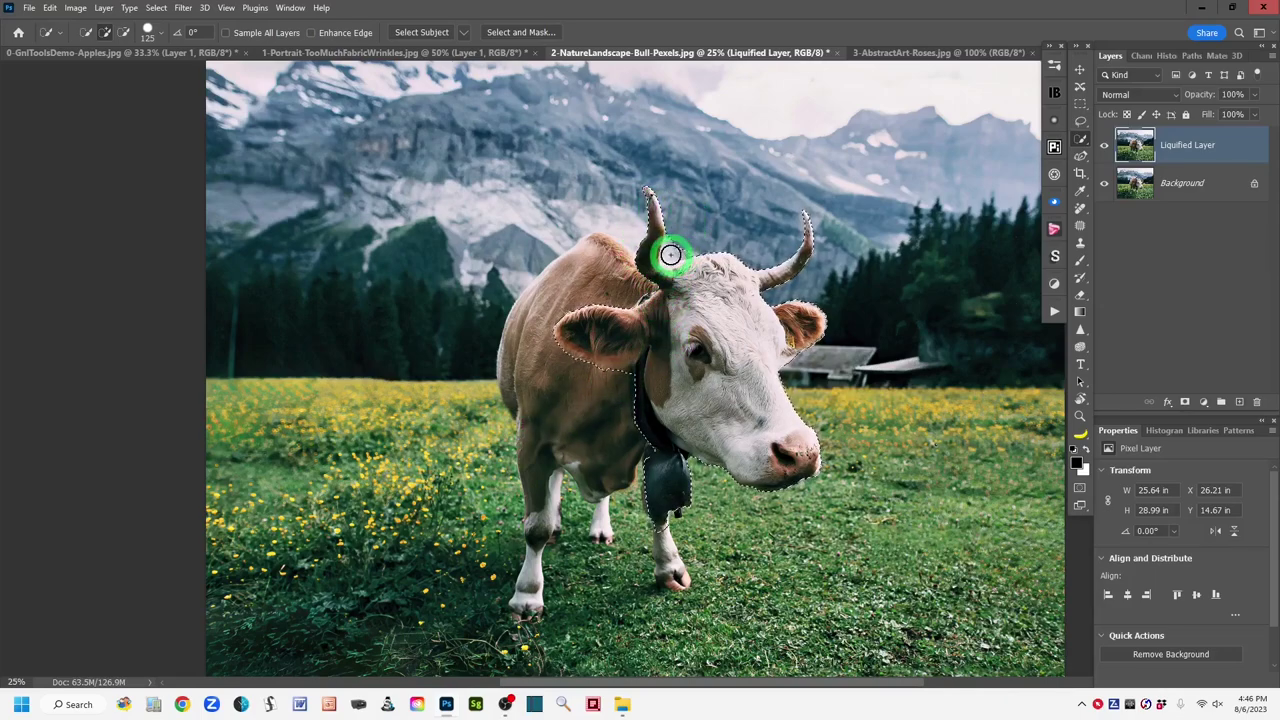
key(alt)
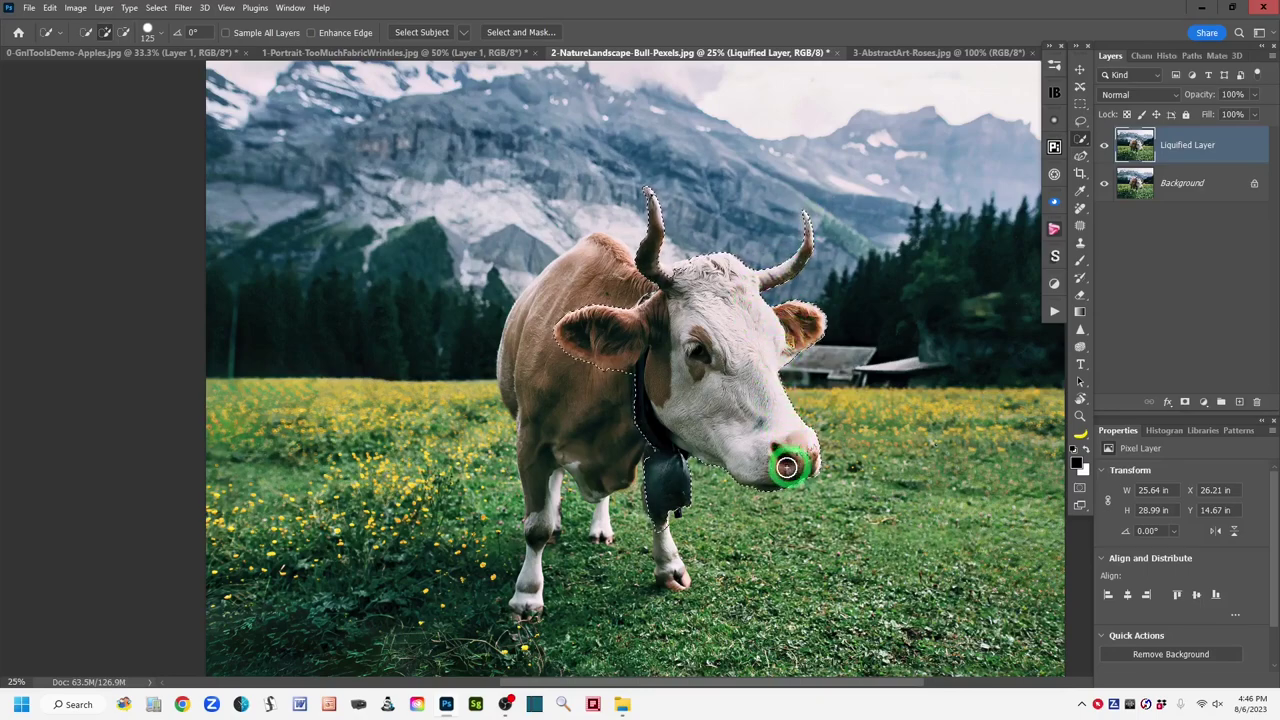
drag(675, 519, 652, 531)
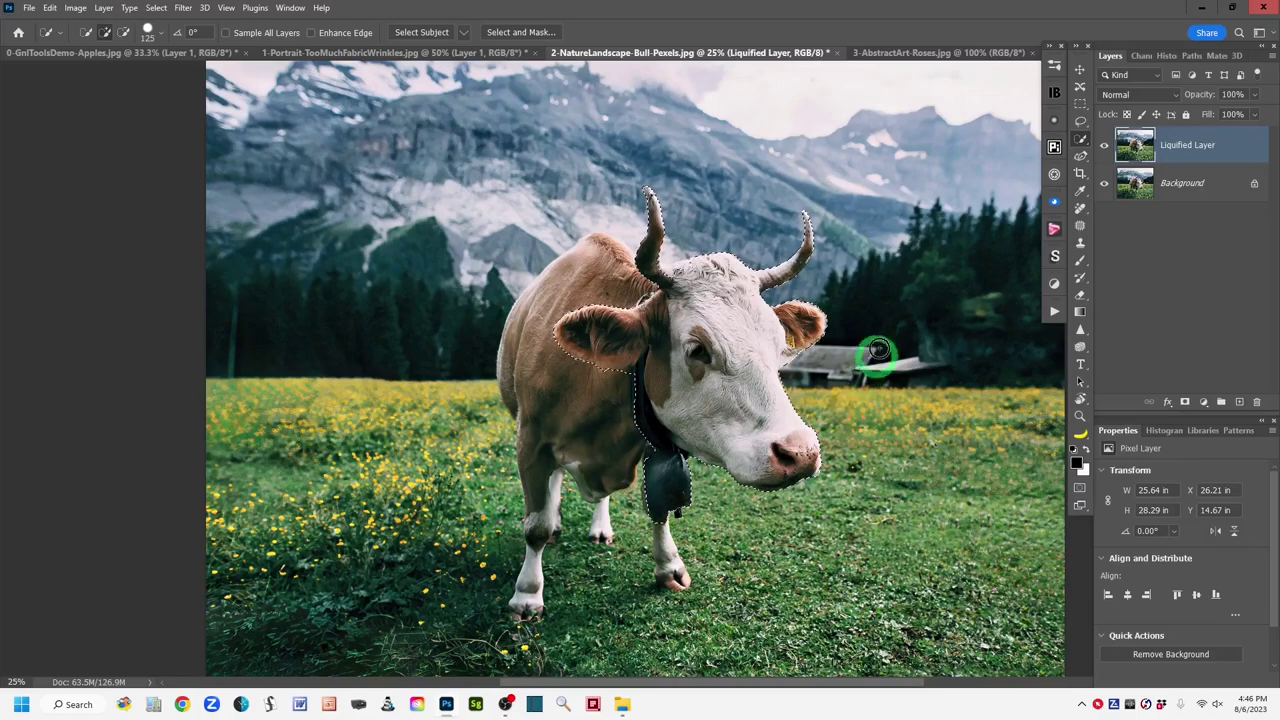
Subtract the background near the left horn base, then return to the Lasso tool.
right_click(1080, 138)
click(1120, 143)
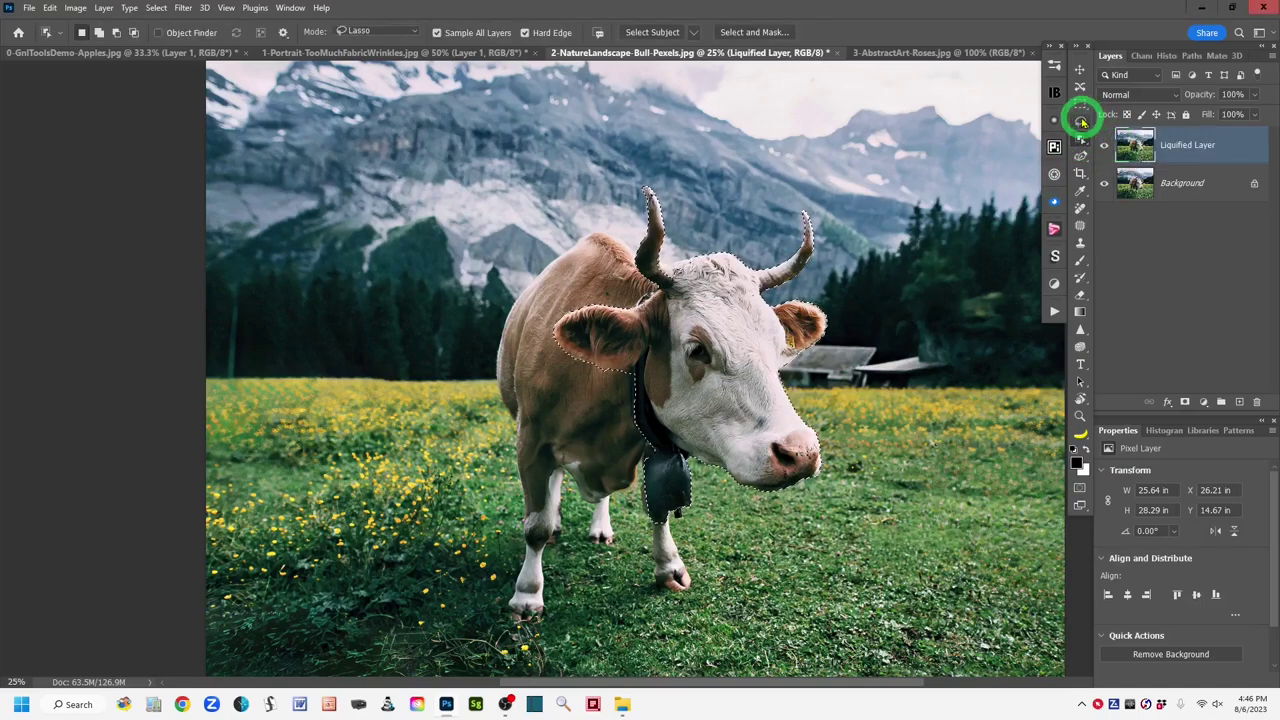
click(1080, 120)
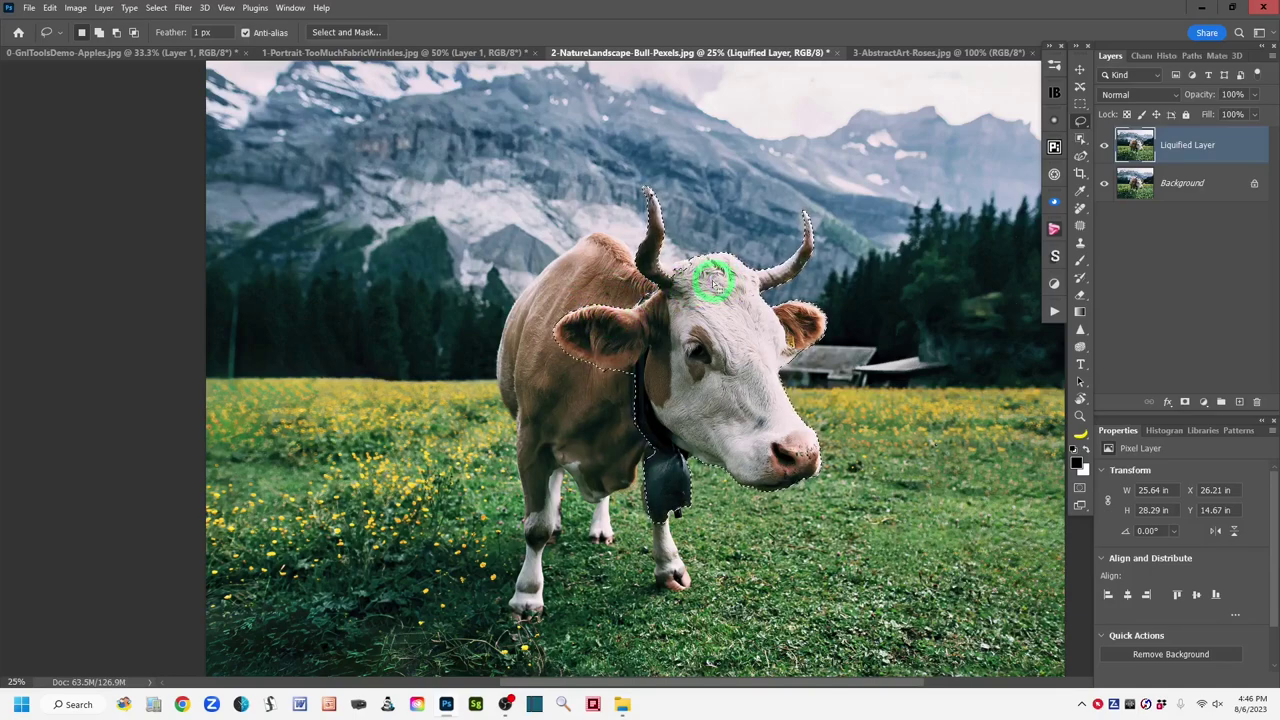
right_click(1081, 143)
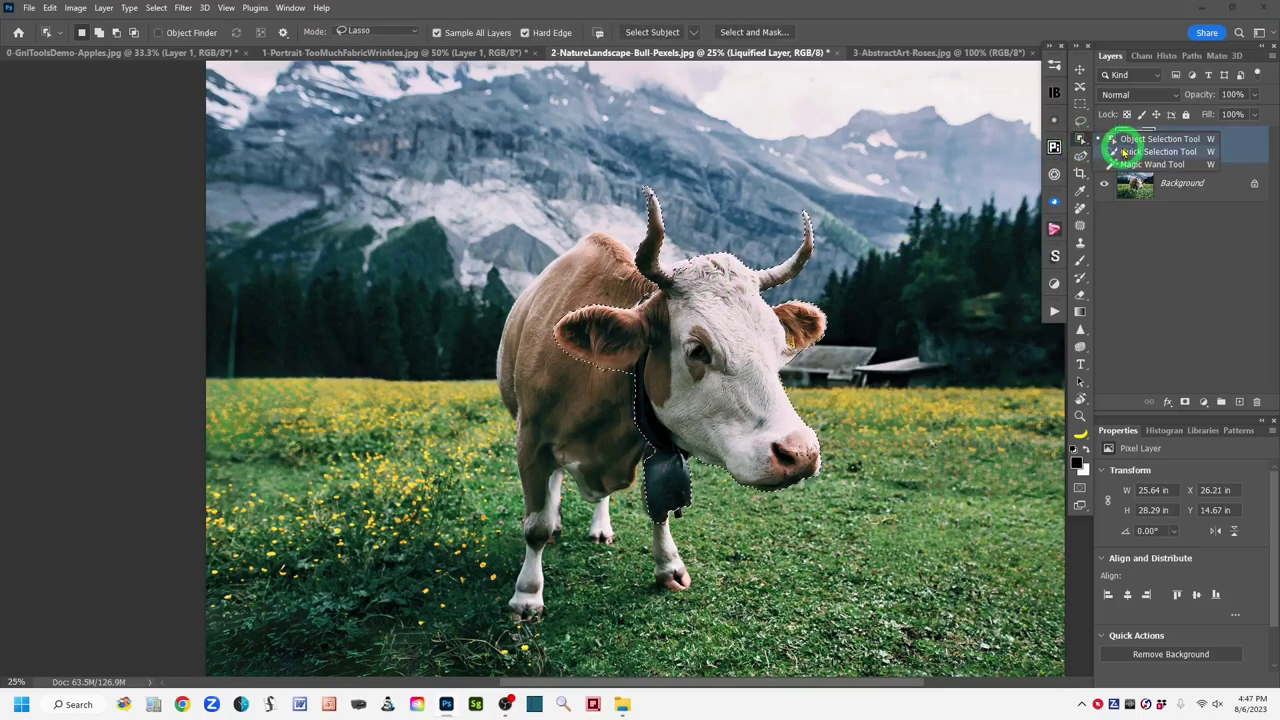
click(1140, 150)
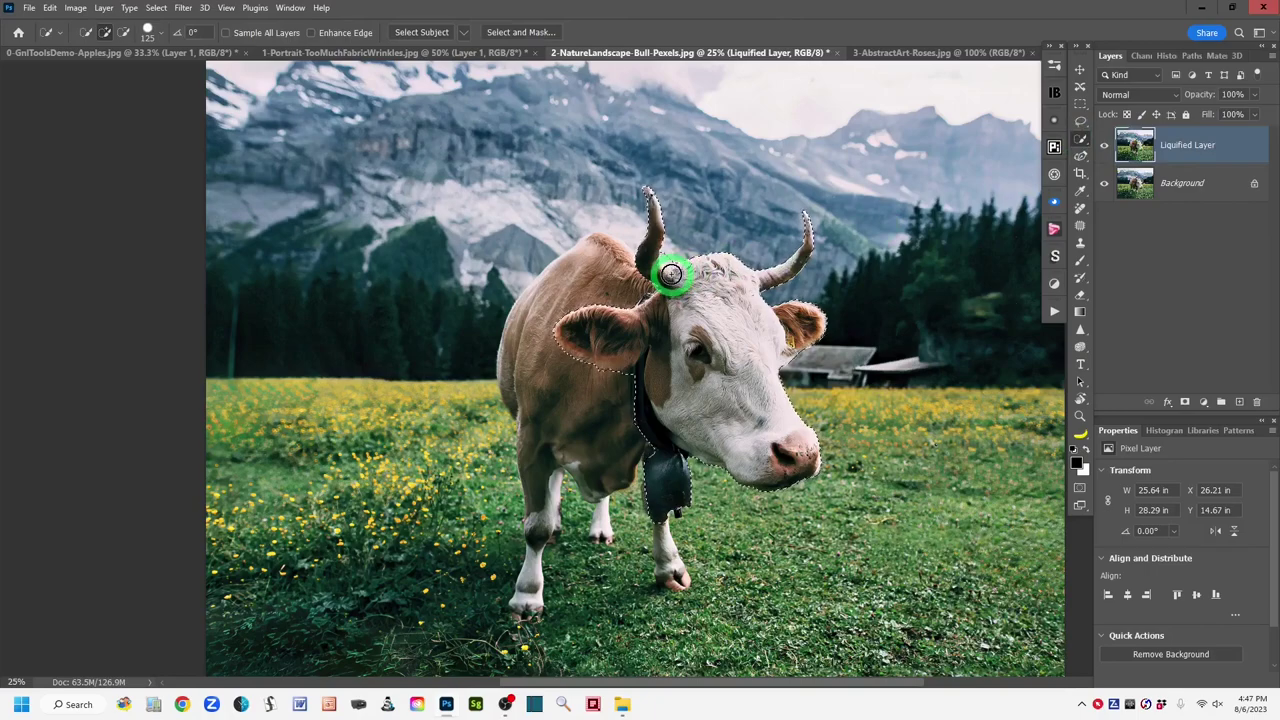
drag(676, 261, 666, 257)
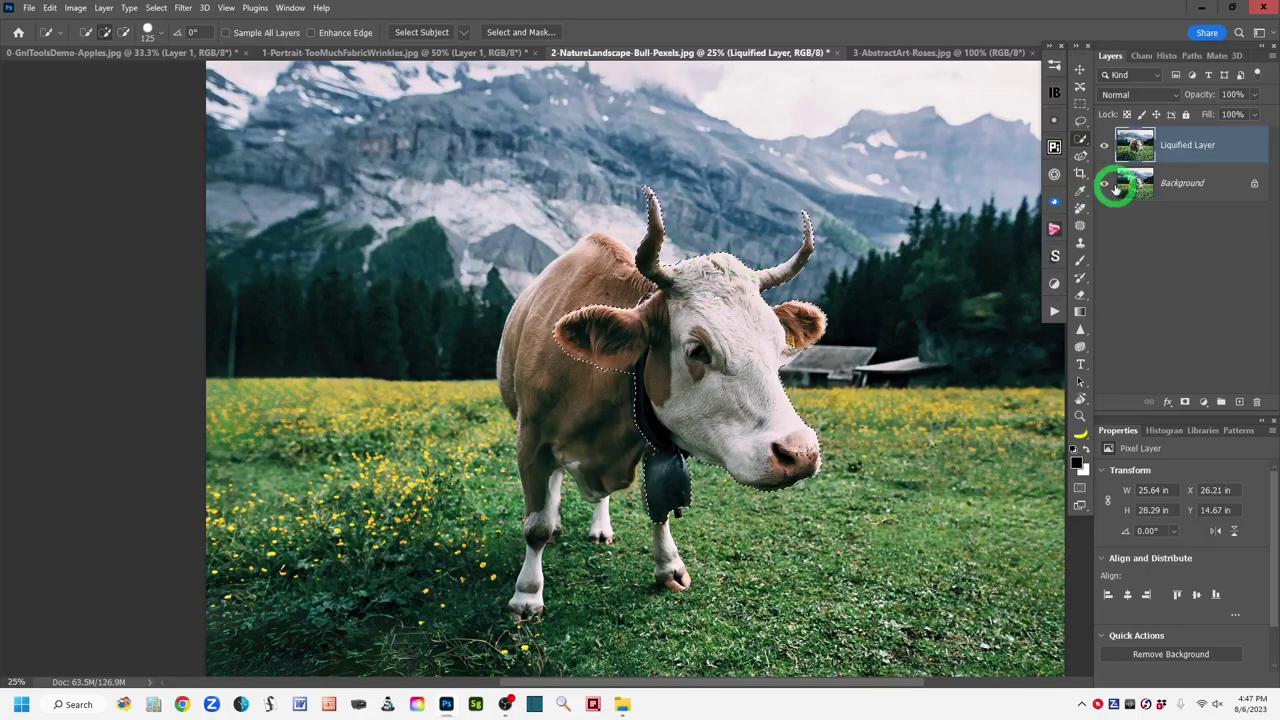
right_click(1084, 156)
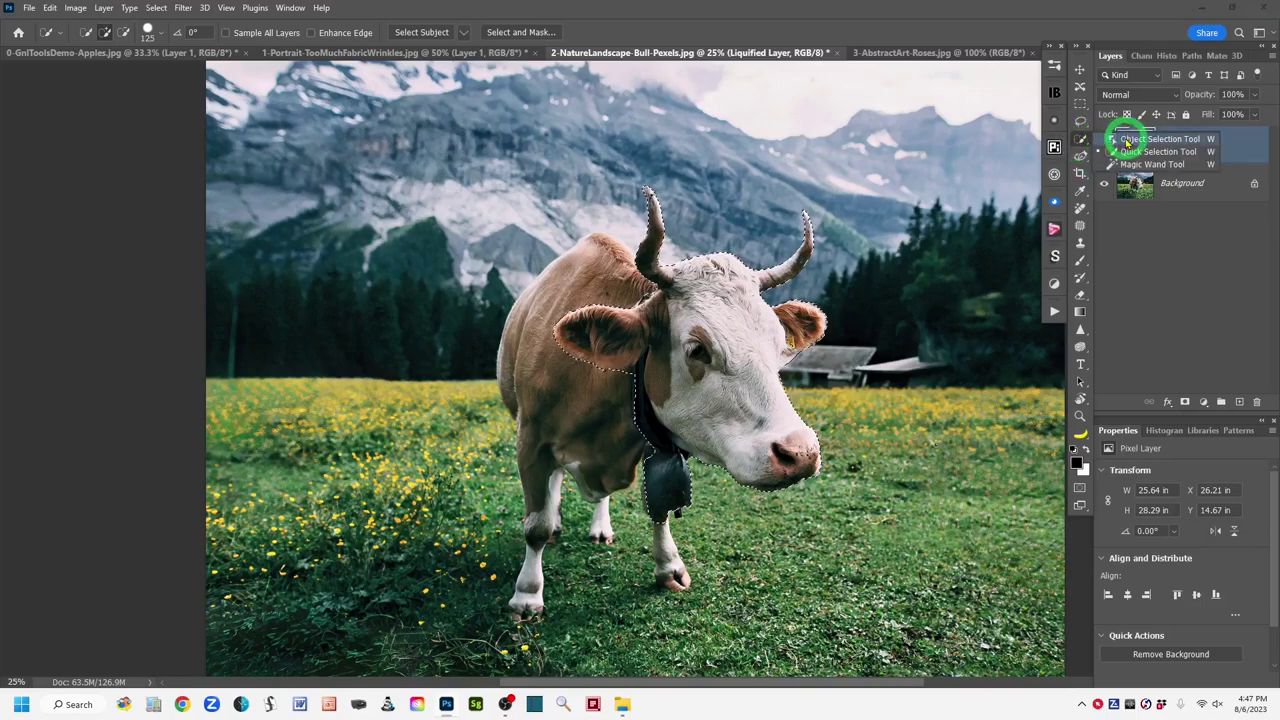
click(1135, 137)
click(1082, 124)
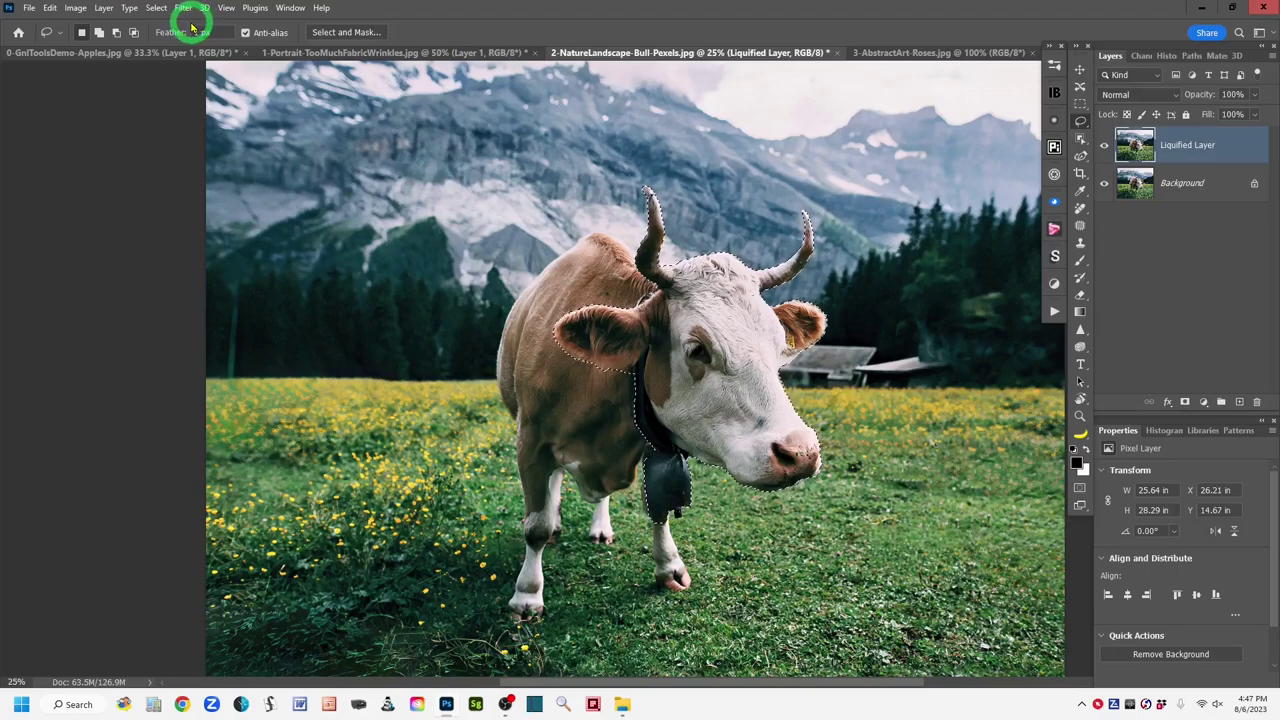
Use Select > Modify > Expand with Expand By set to 20 pixels on the cow selection.
click(155, 8)
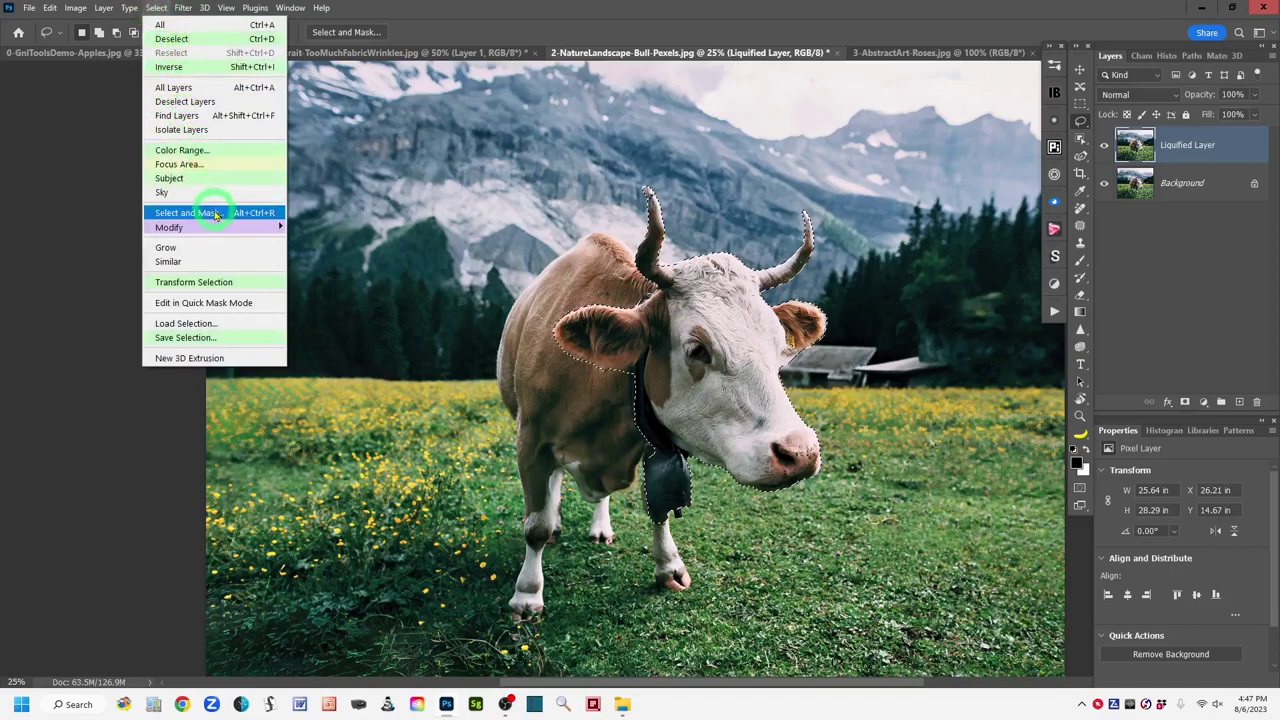
mouse_move(224, 231)
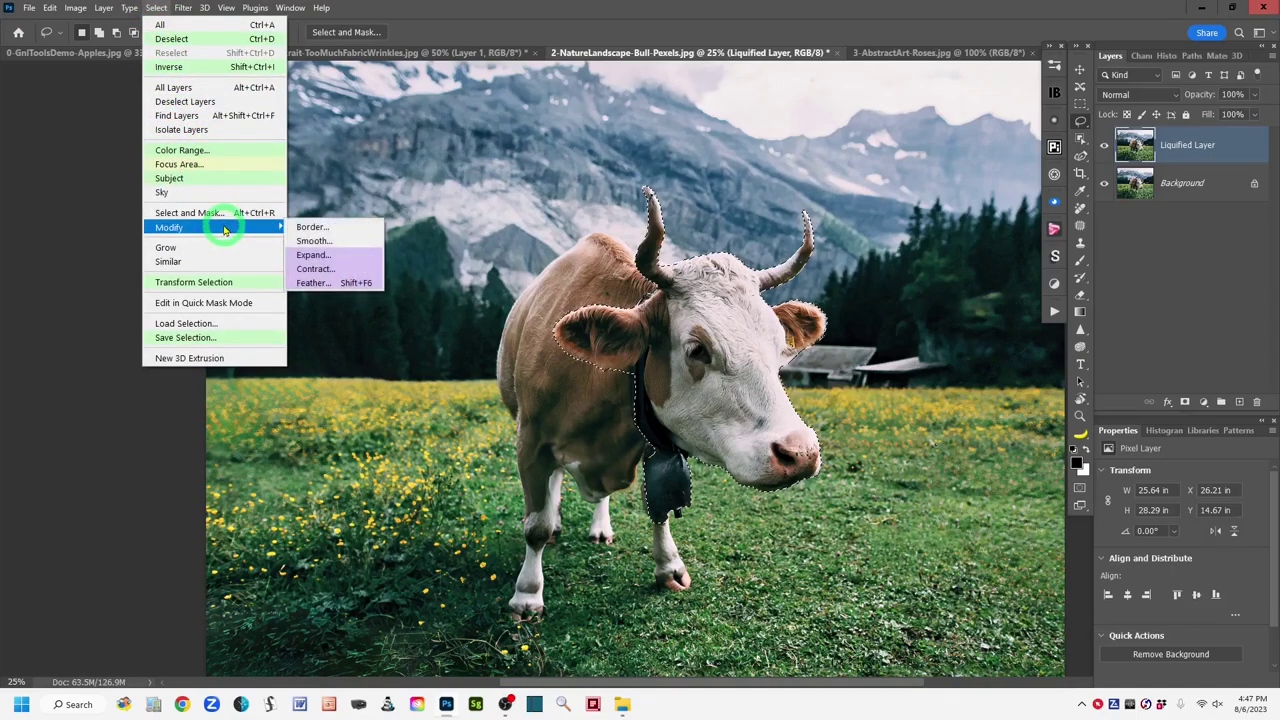
click(363, 256)
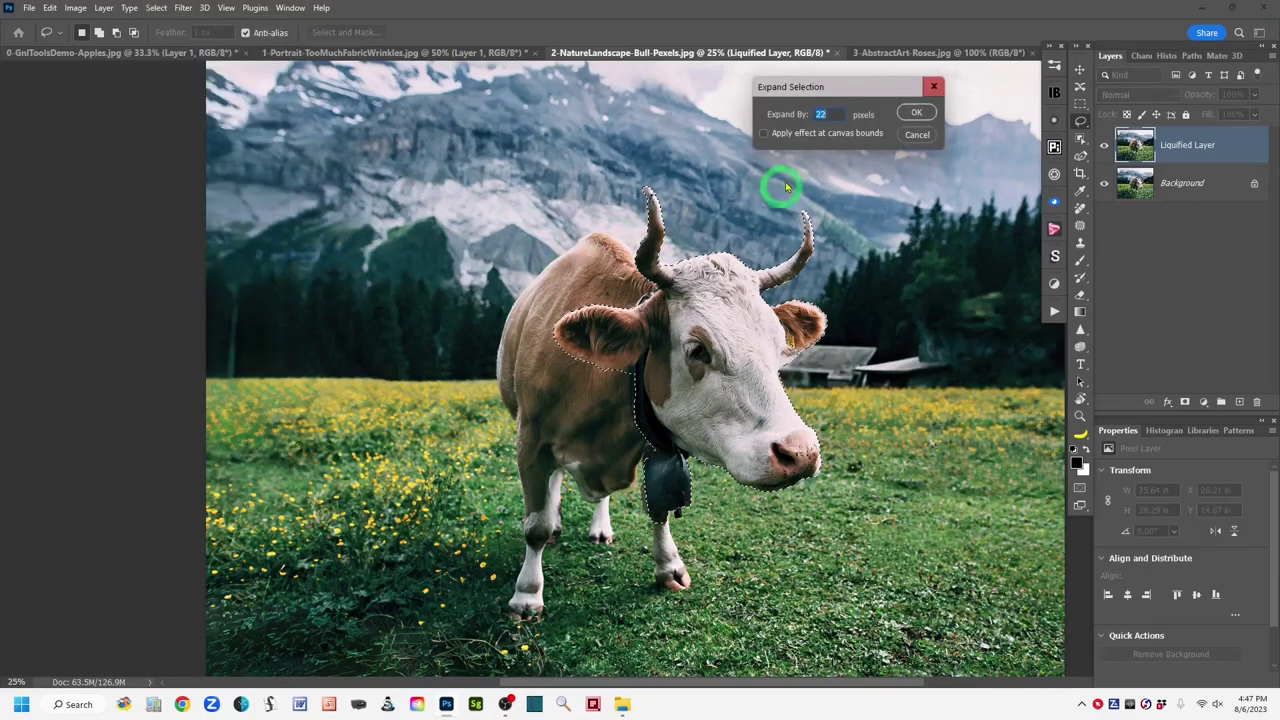
drag(878, 97, 902, 124)
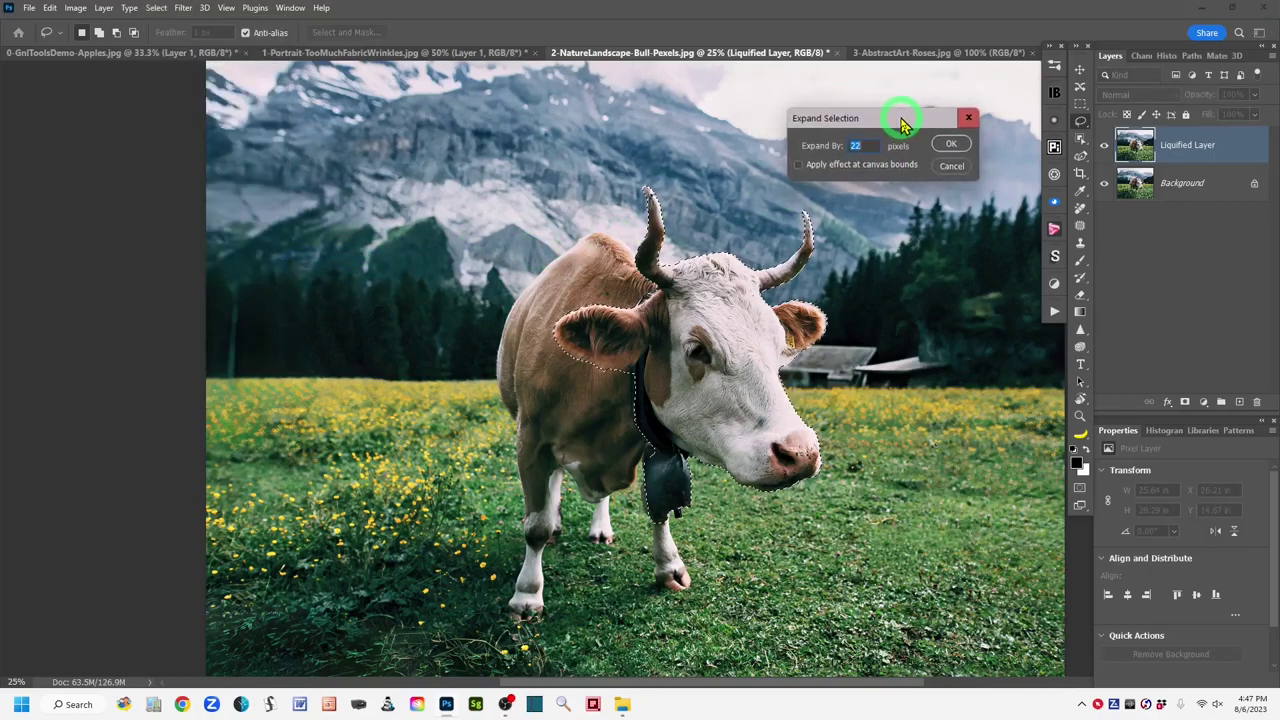
click(857, 145)
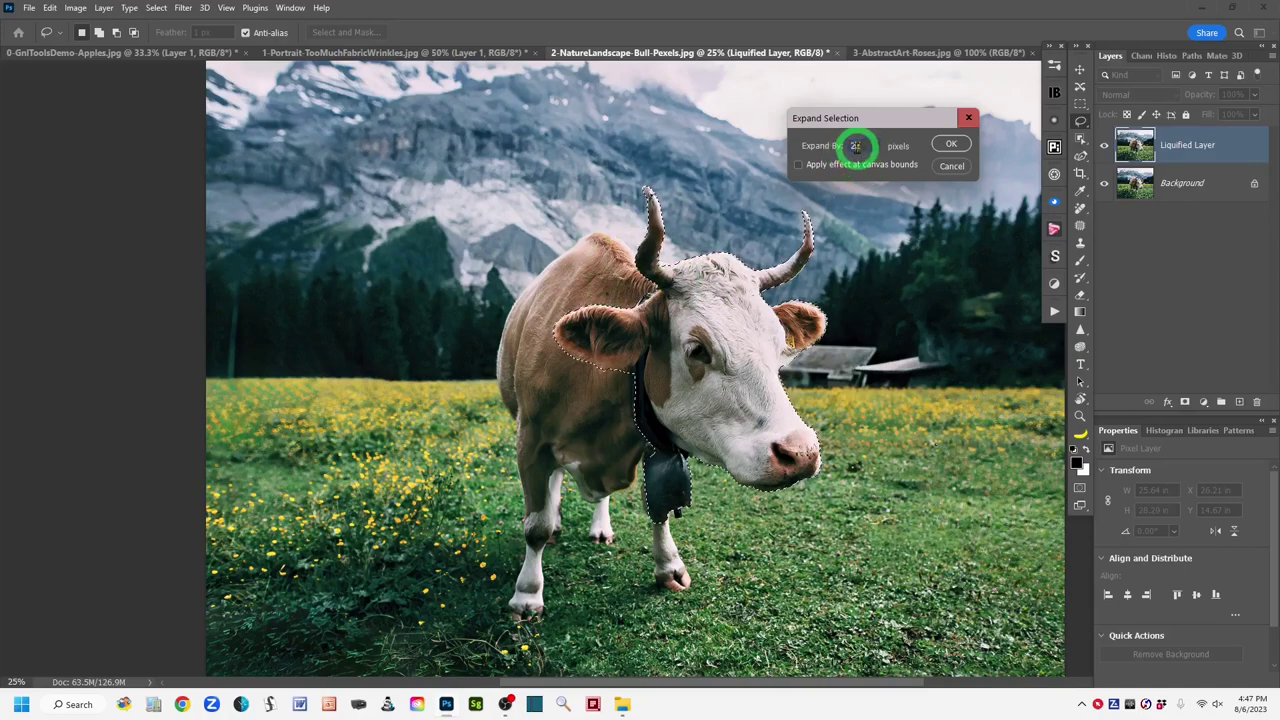
text(20)
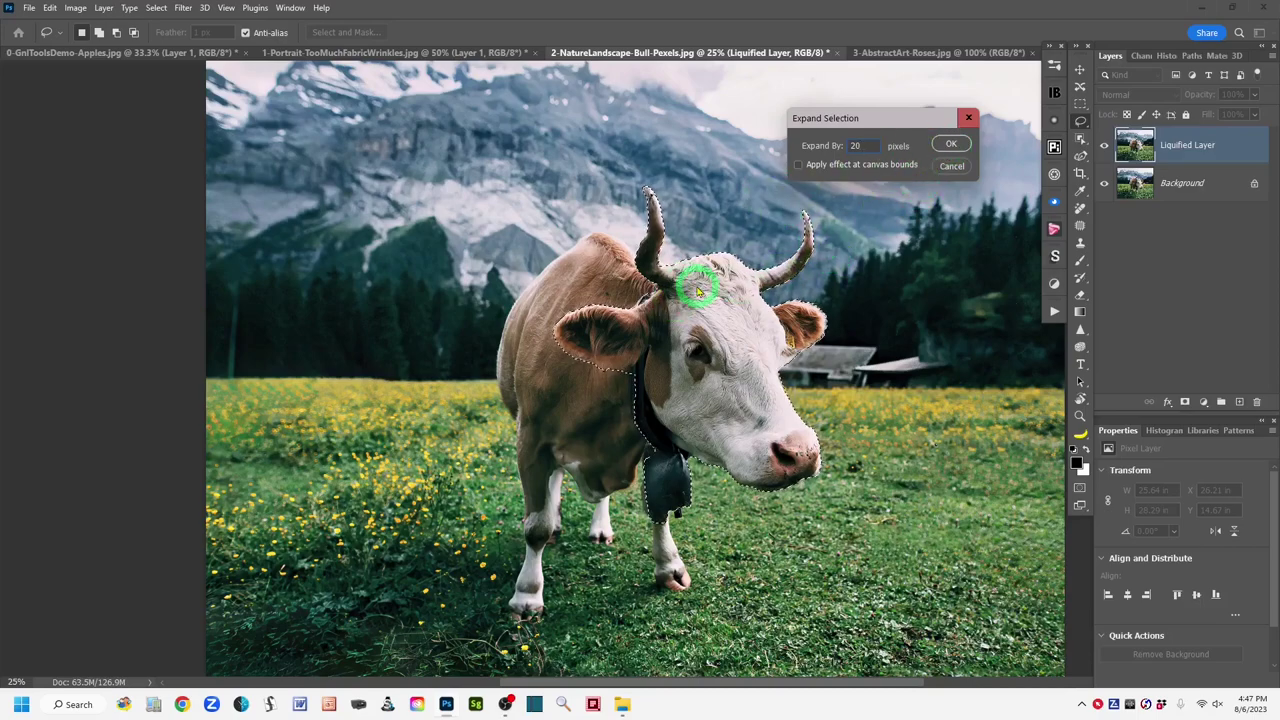
click(952, 145)
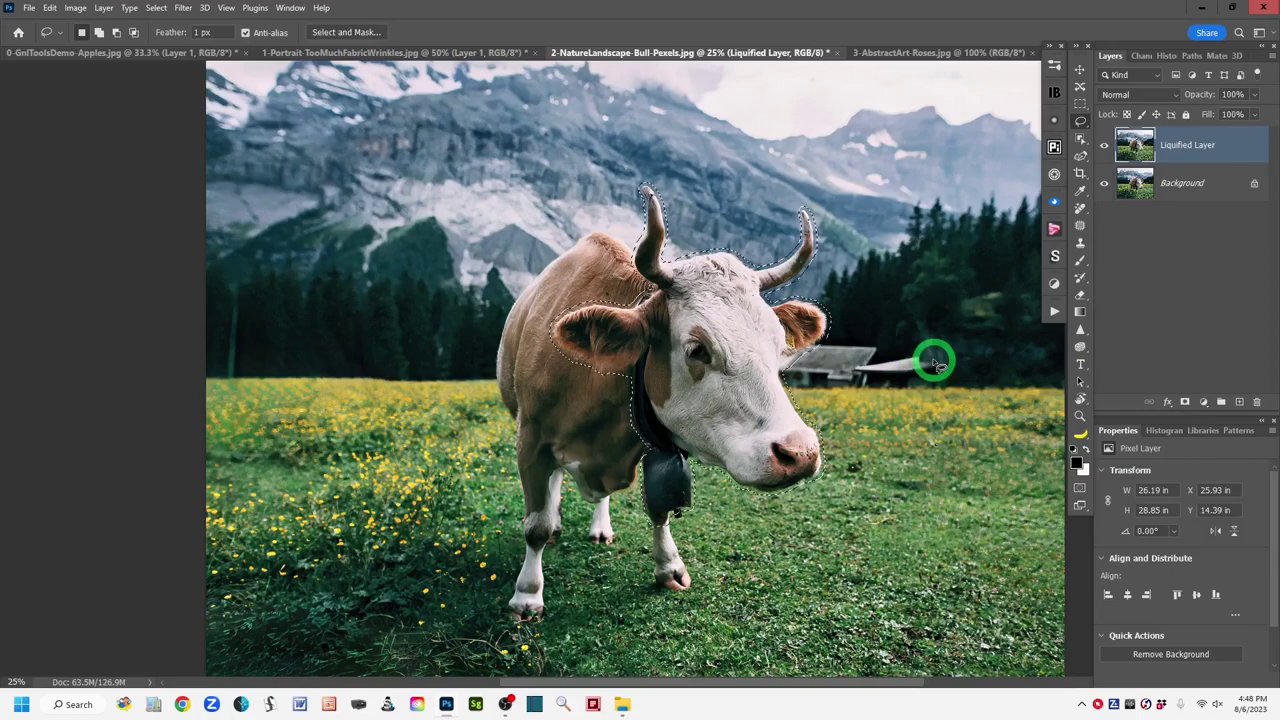
Convert the Liquified Layer to a Smart Object from its layer context menu.
right_click(1245, 145)
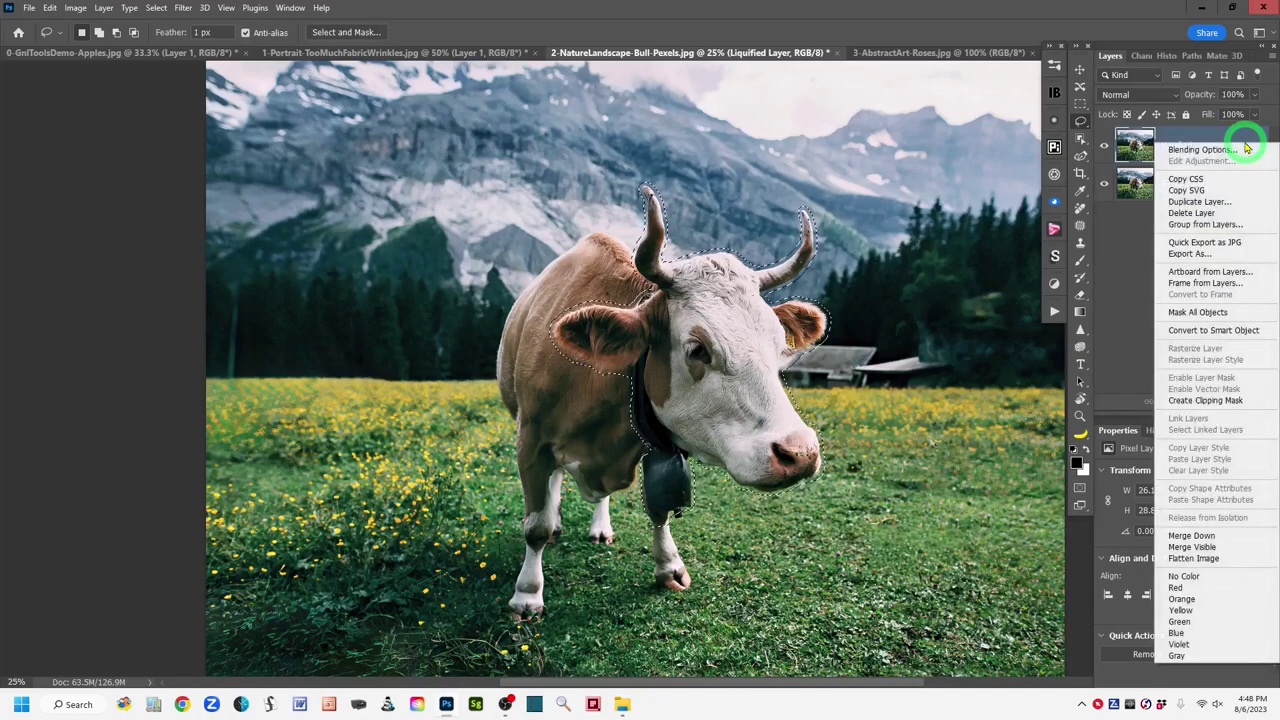
click(1233, 333)
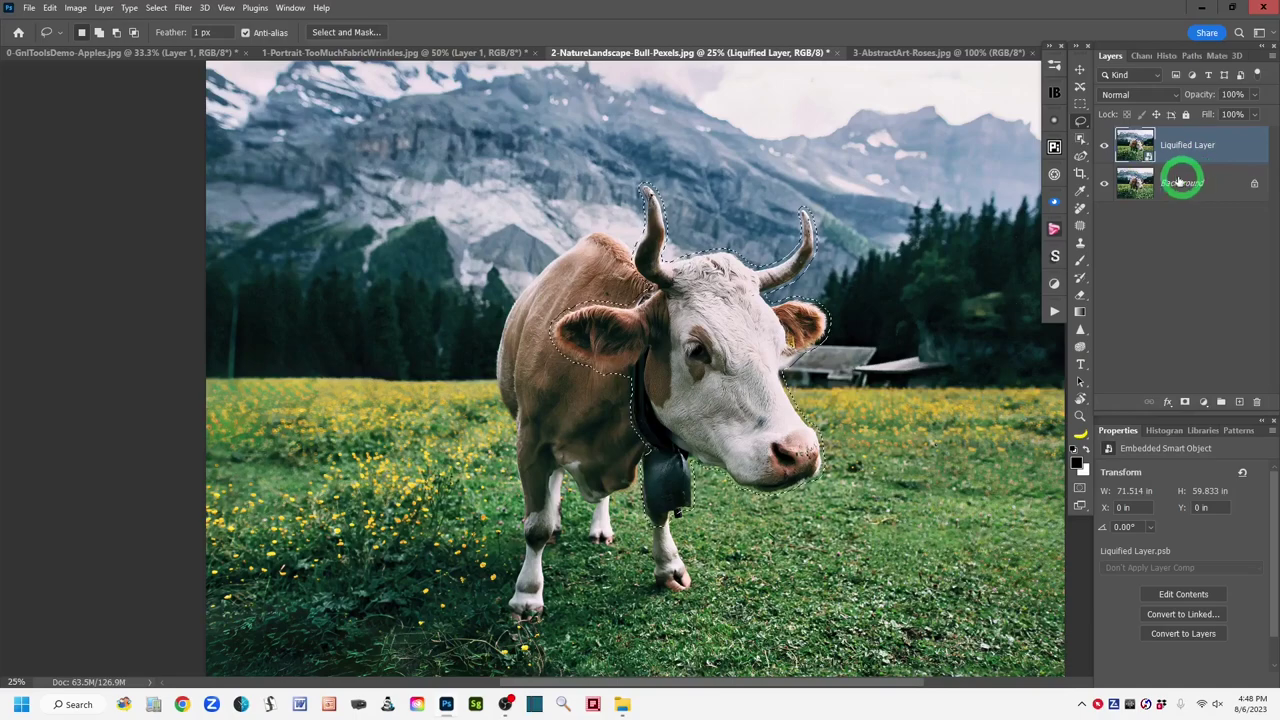
Open Filter > Liquify and choose the Forward Warp Tool.
click(183, 9)
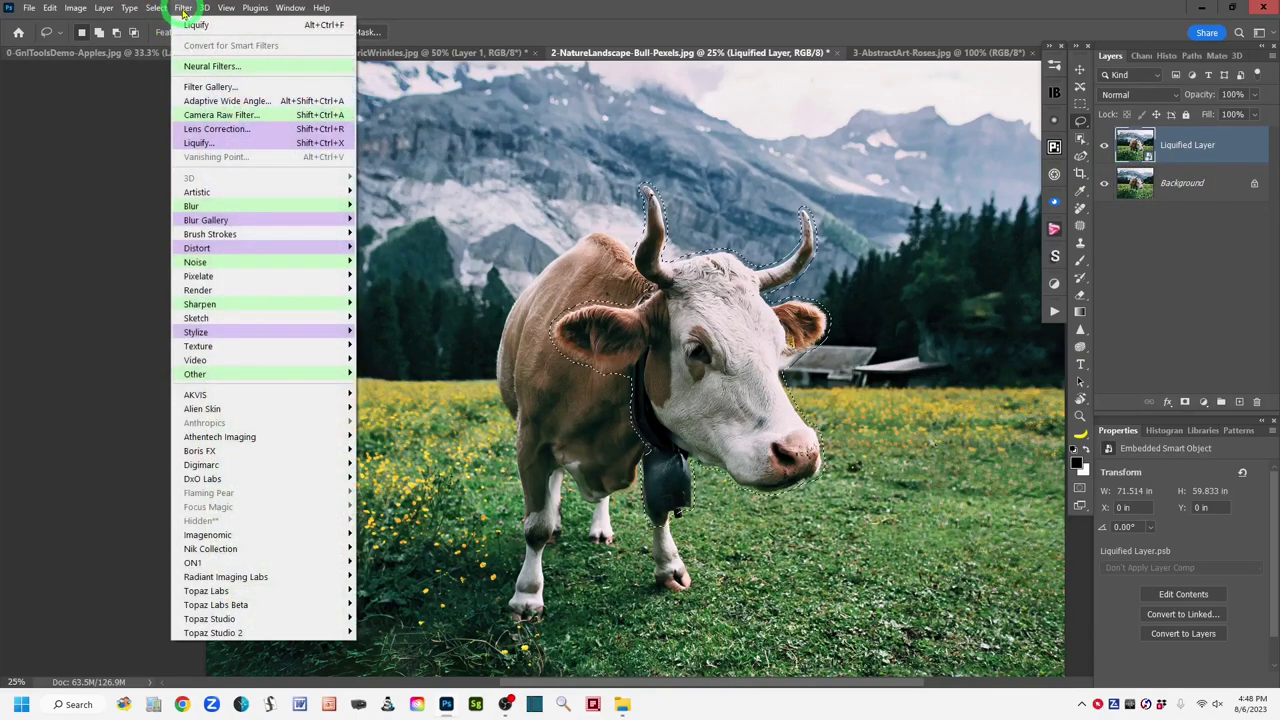
click(279, 145)
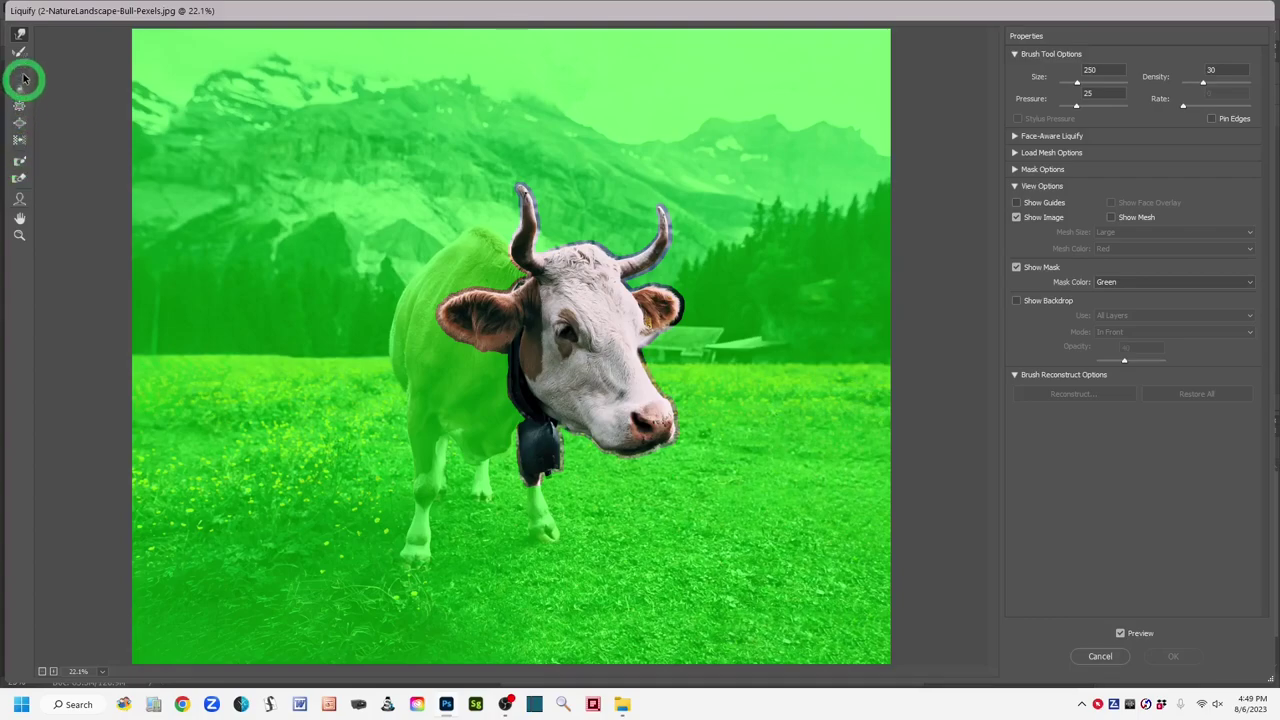
click(20, 37)
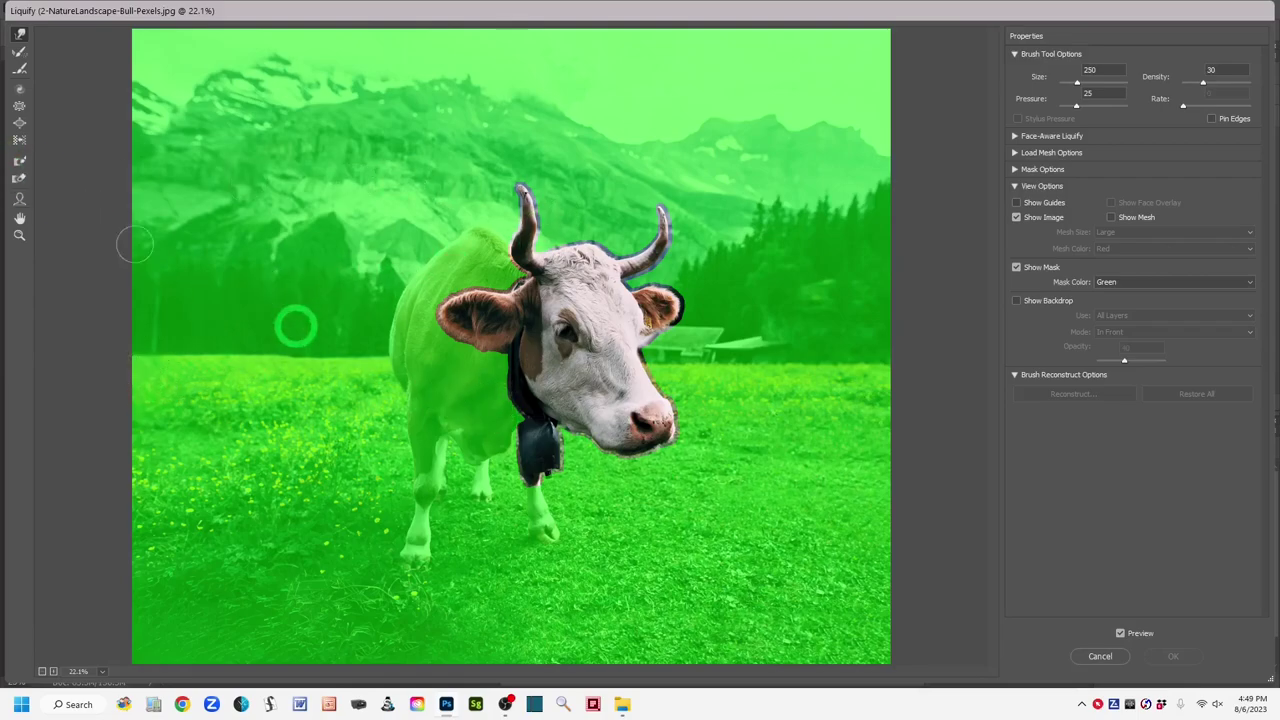
click(20, 36)
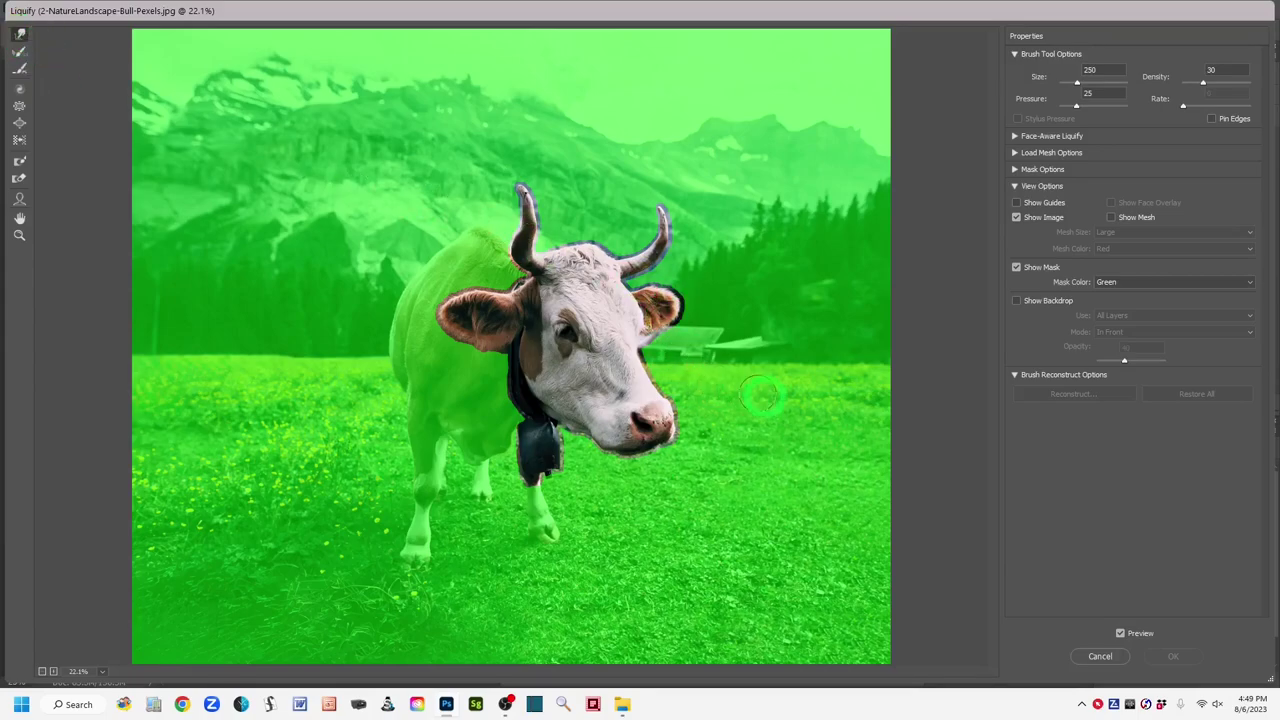
Increase the Liquify brush size to 700.
key(bracketright)
key(bracketright)
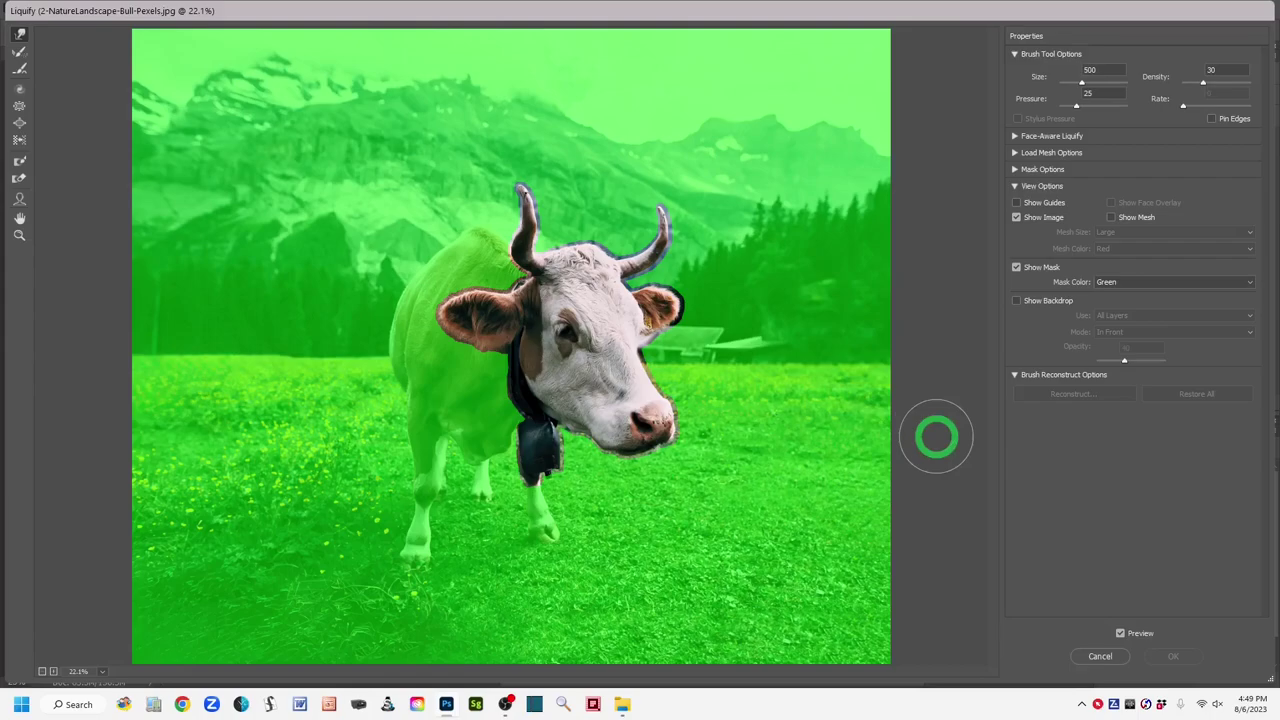
key(bracketright)
key(bracketright)
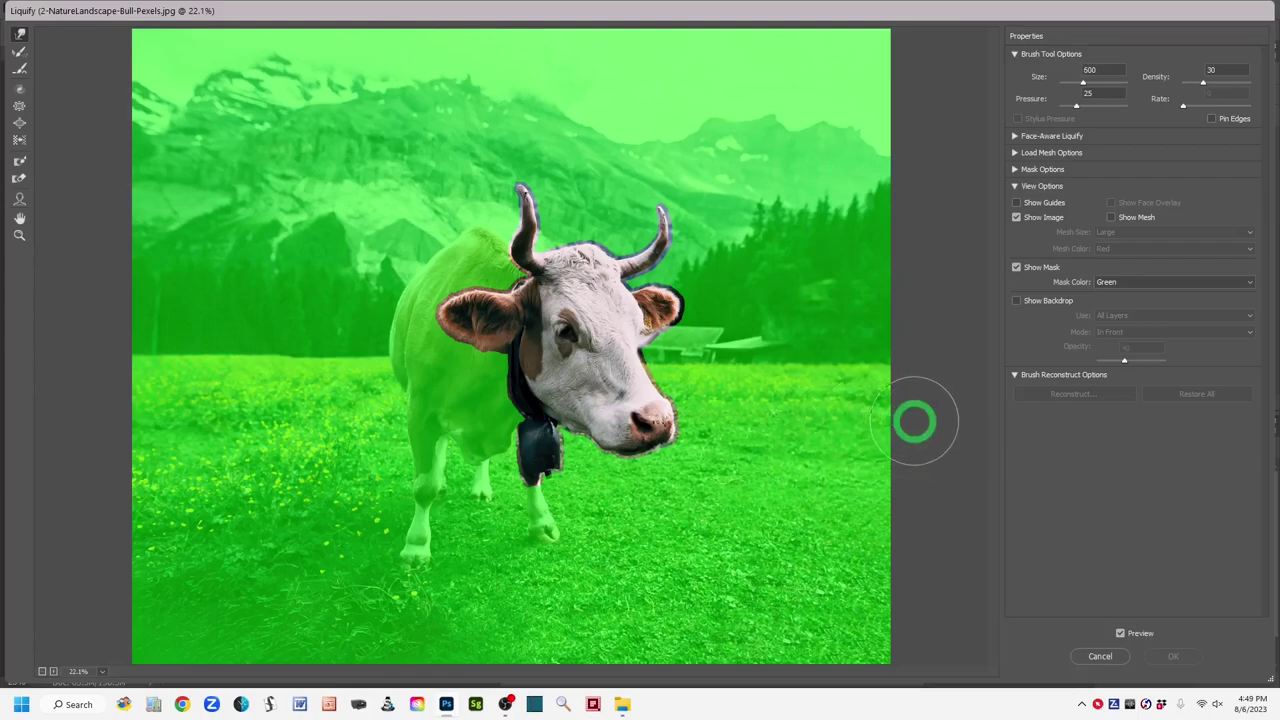
key(bracketright)
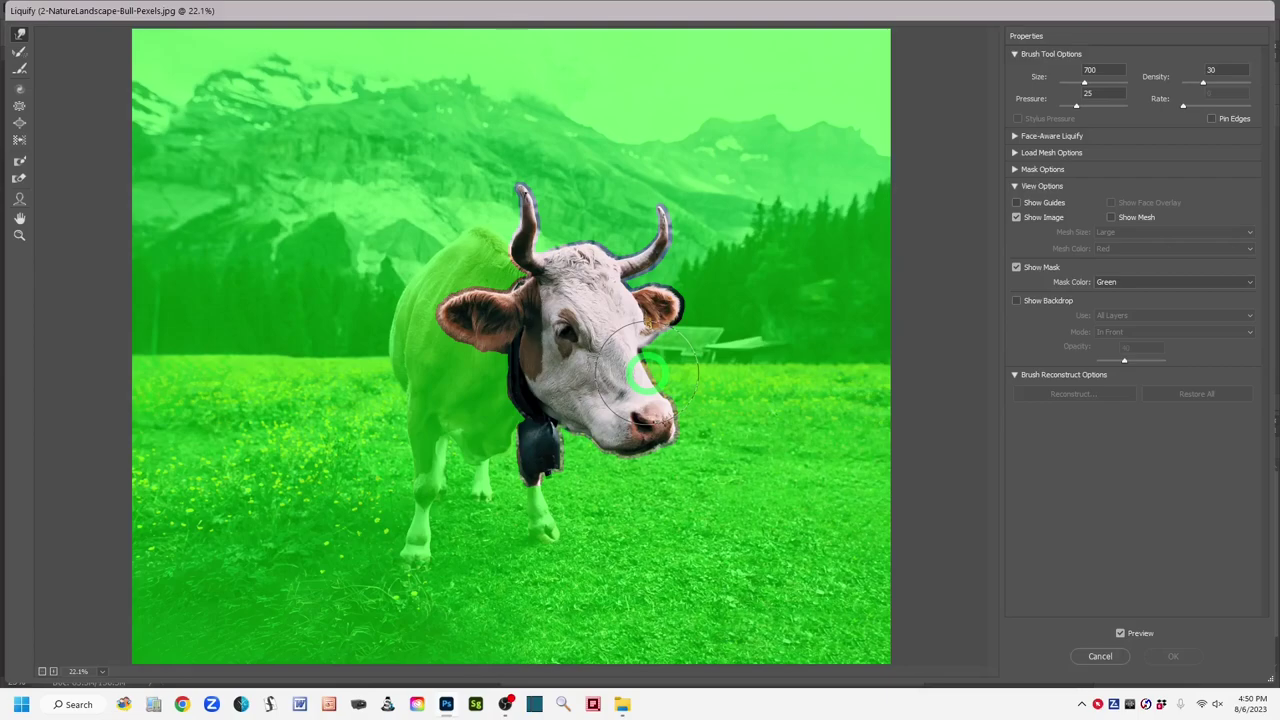
Push-warp the cow's face, ear, jaw and neck with short Forward Warp strokes.
drag(648, 372, 654, 358)
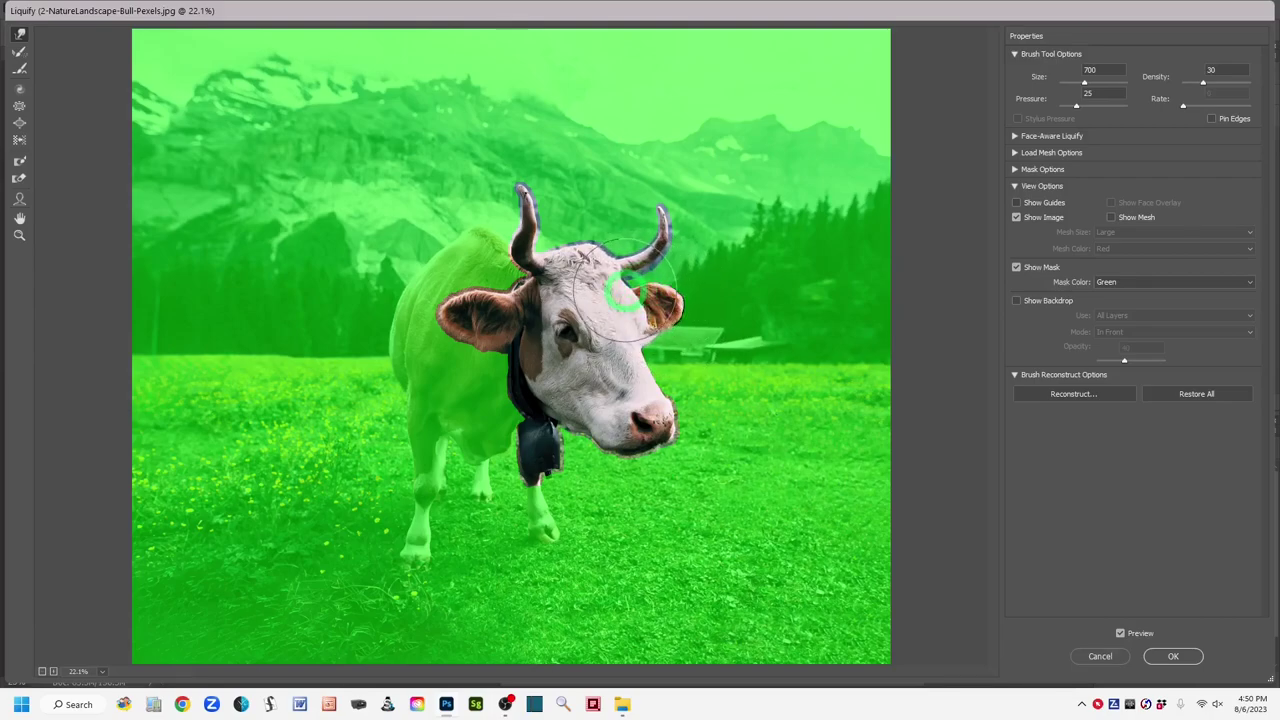
mouse_move(638, 284)
mouse_down()
mouse_move(680, 321)
mouse_move(676, 292)
mouse_move(659, 291)
mouse_move(634, 342)
mouse_move(649, 421)
mouse_move(679, 414)
mouse_move(679, 451)
mouse_move(686, 421)
mouse_move(670, 396)
mouse_move(680, 421)
mouse_move(628, 457)
mouse_move(656, 440)
mouse_move(660, 456)
mouse_move(610, 456)
mouse_up()
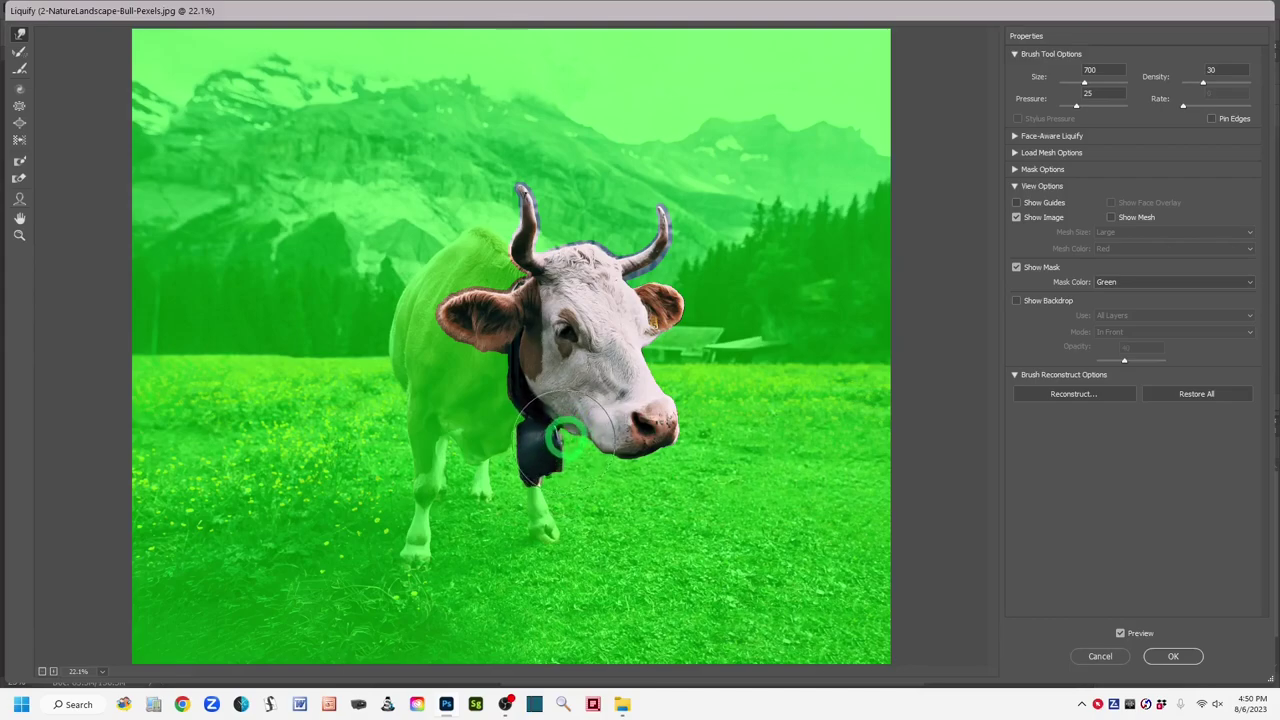
mouse_move(617, 450)
mouse_down()
mouse_move(574, 428)
mouse_move(603, 447)
mouse_move(636, 438)
mouse_up()
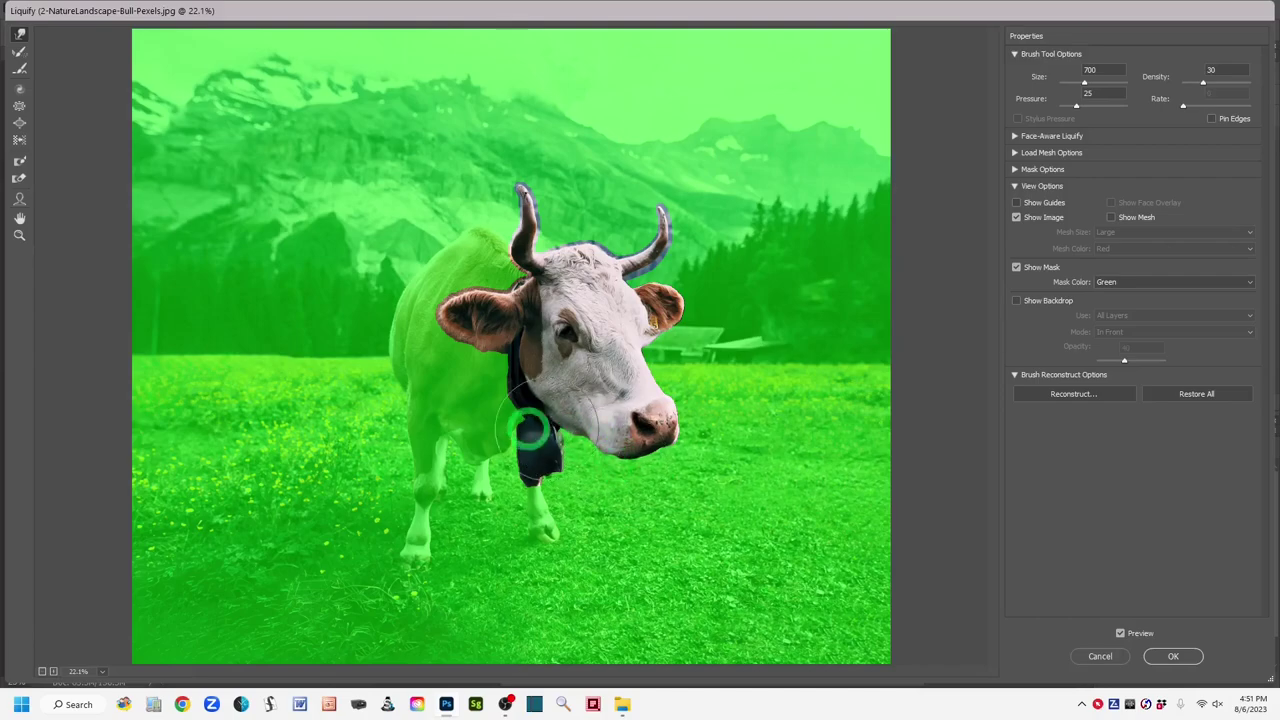
mouse_move(501, 372)
mouse_down()
mouse_move(498, 356)
mouse_move(433, 333)
mouse_move(455, 334)
mouse_move(450, 344)
mouse_move(434, 304)
mouse_move(462, 305)
mouse_move(460, 292)
mouse_move(481, 305)
mouse_move(476, 283)
mouse_move(516, 289)
mouse_move(505, 275)
mouse_move(510, 288)
mouse_move(521, 273)
mouse_move(560, 281)
mouse_move(575, 248)
mouse_move(565, 237)
mouse_move(585, 224)
mouse_move(576, 241)
mouse_move(609, 238)
mouse_up()
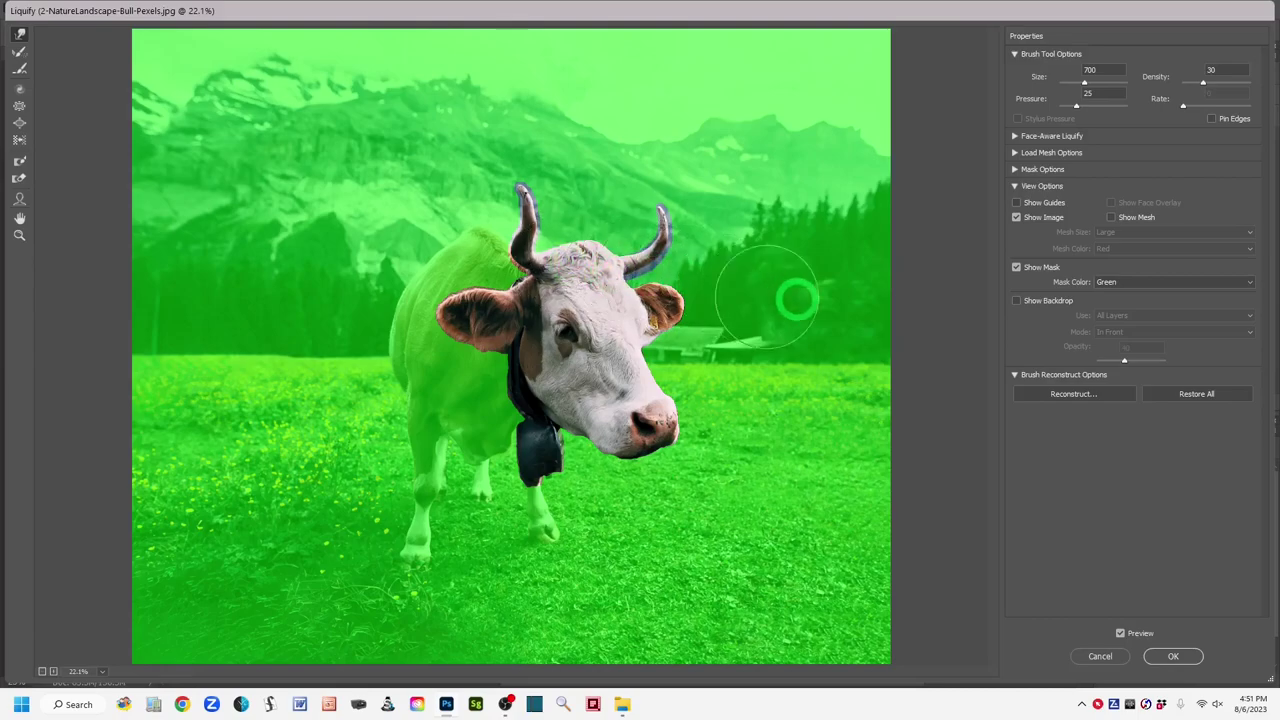
Zoom to 33.3%, reduce the brush to size 250, and warp the horn bases.
key(ctrl+plus)
key(ctrl+plus)
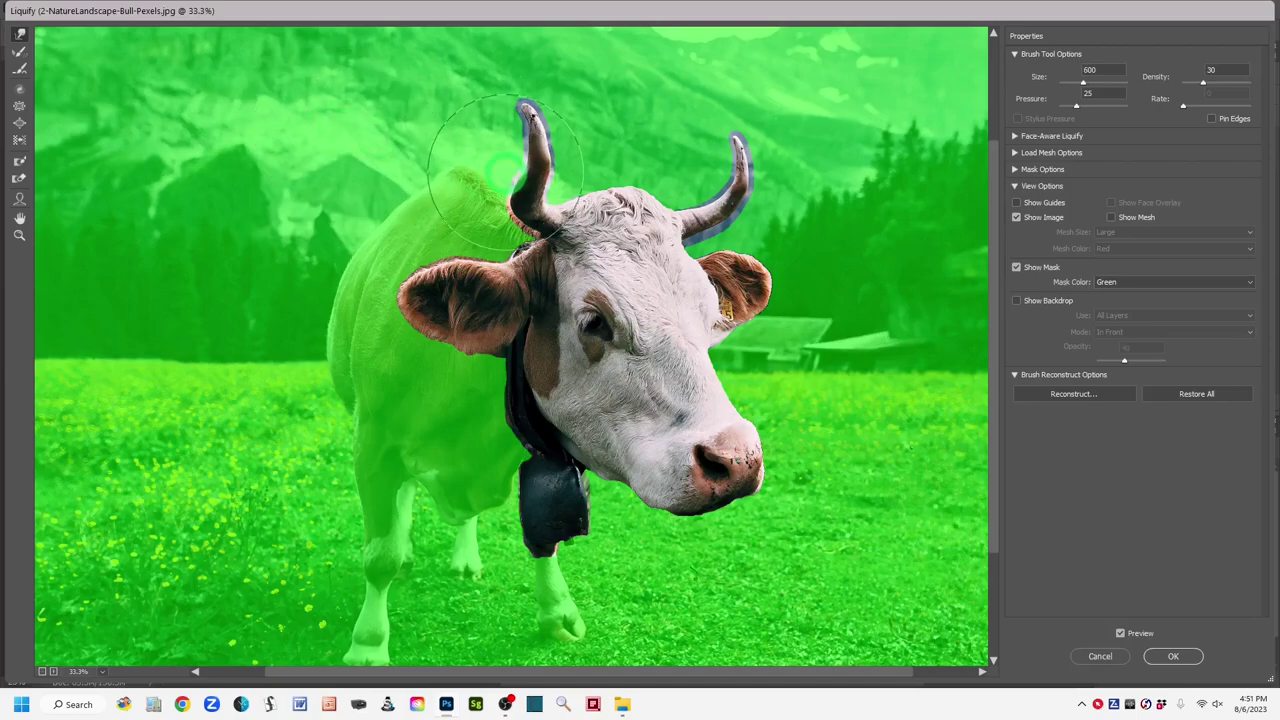
key(bracketleft)
key(bracketleft)
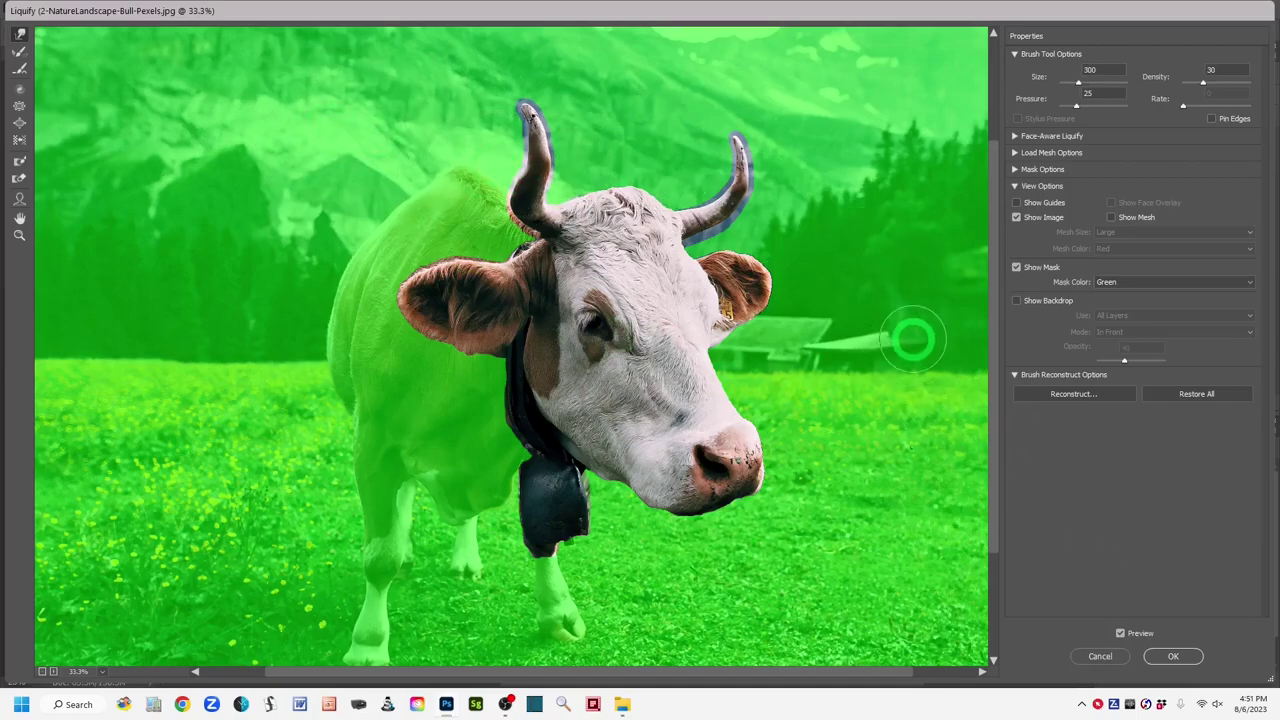
key(bracketleft)
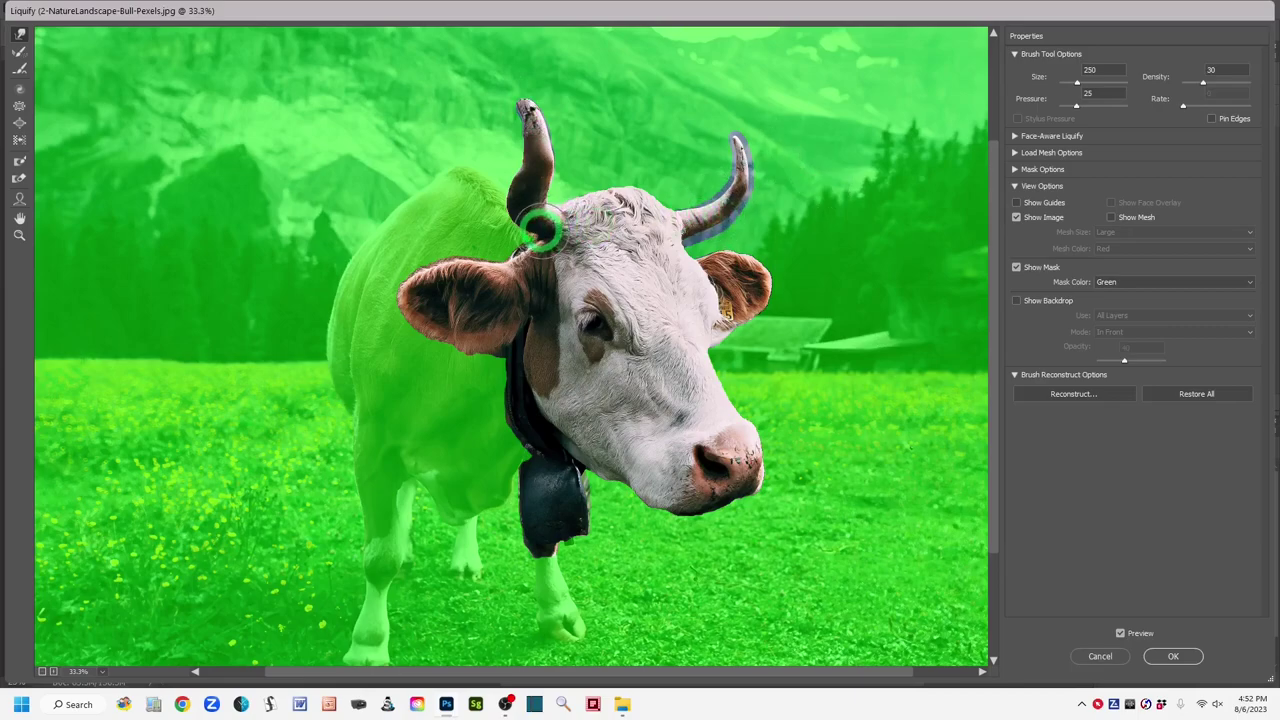
click(530, 240)
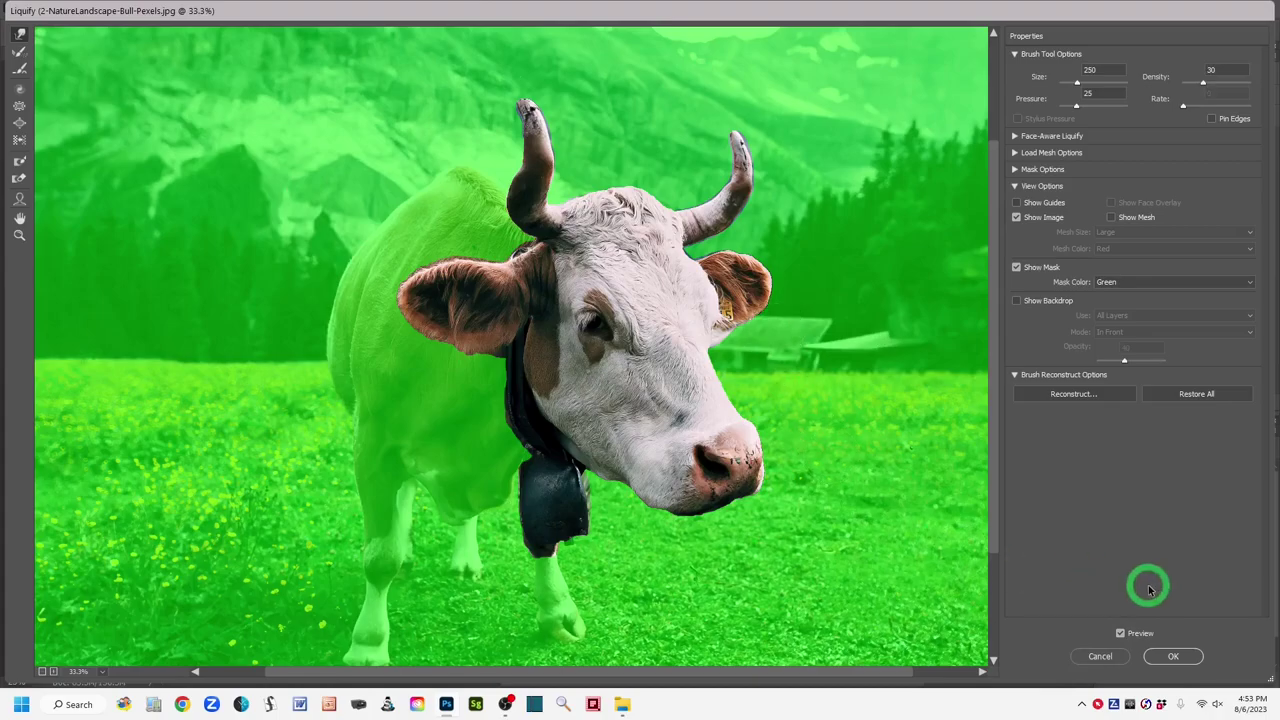
Commit Liquify as a smart filter and slightly feather its filter mask.
click(1165, 656)
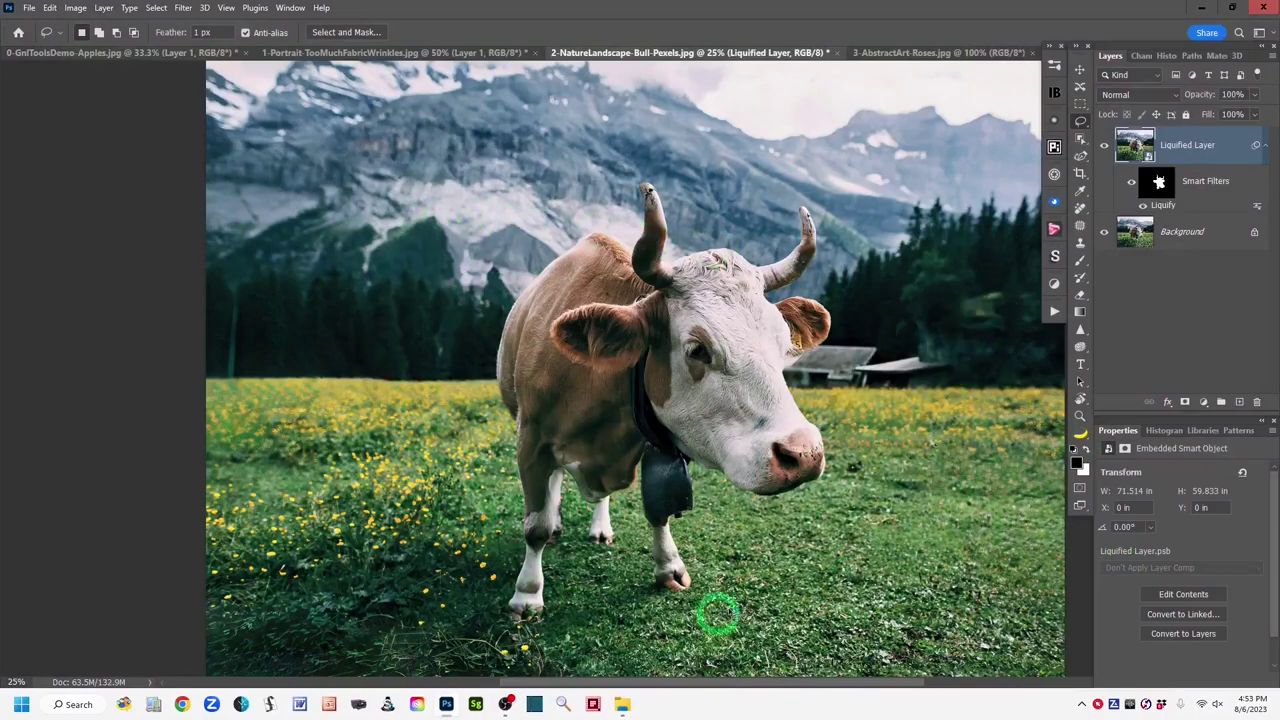
click(1158, 183)
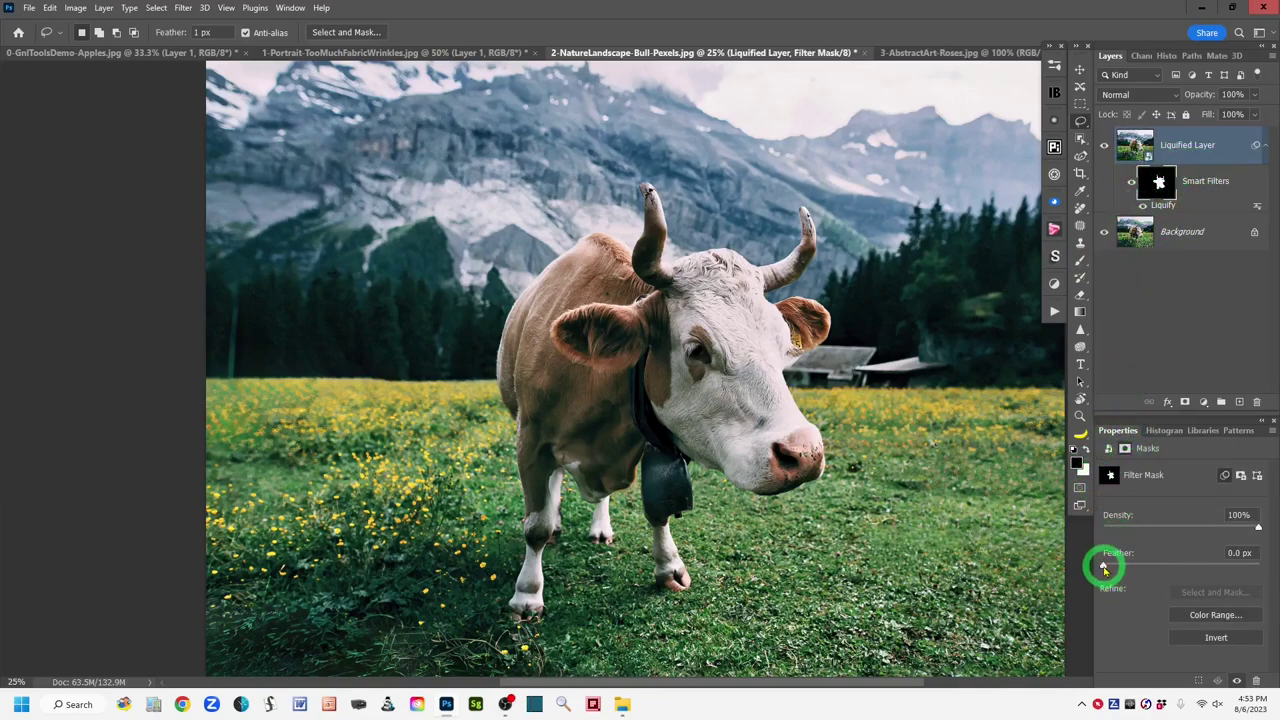
drag(1104, 567, 1151, 582)
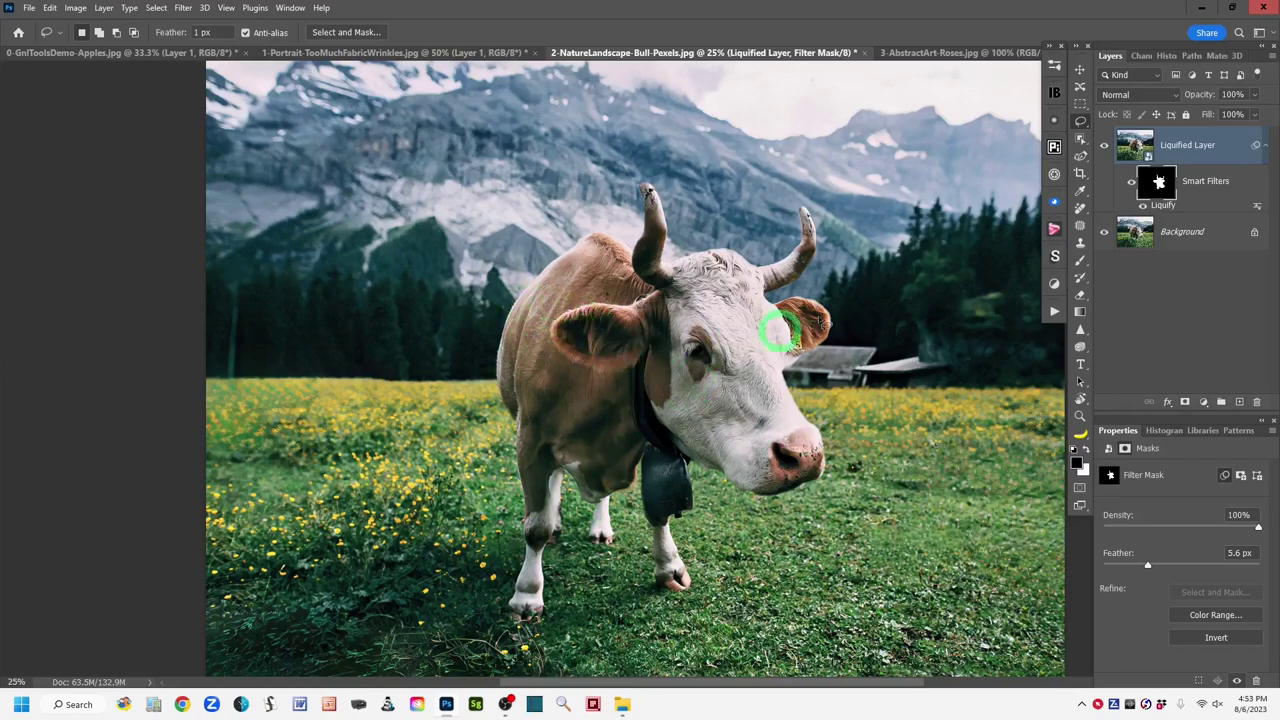
click(1128, 147)
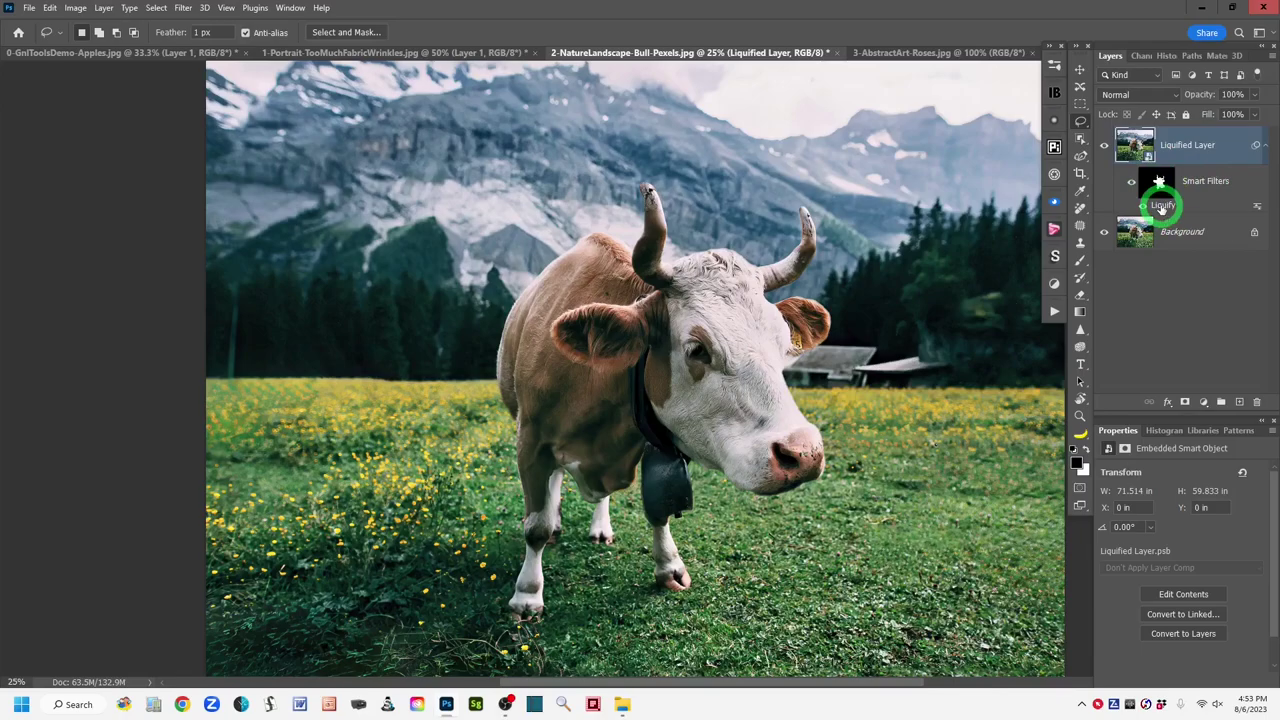
Reconfirm the Liquify smart filter, then toggle the Liquified Layer's visibility to compare with the original.
double_click(1162, 207)
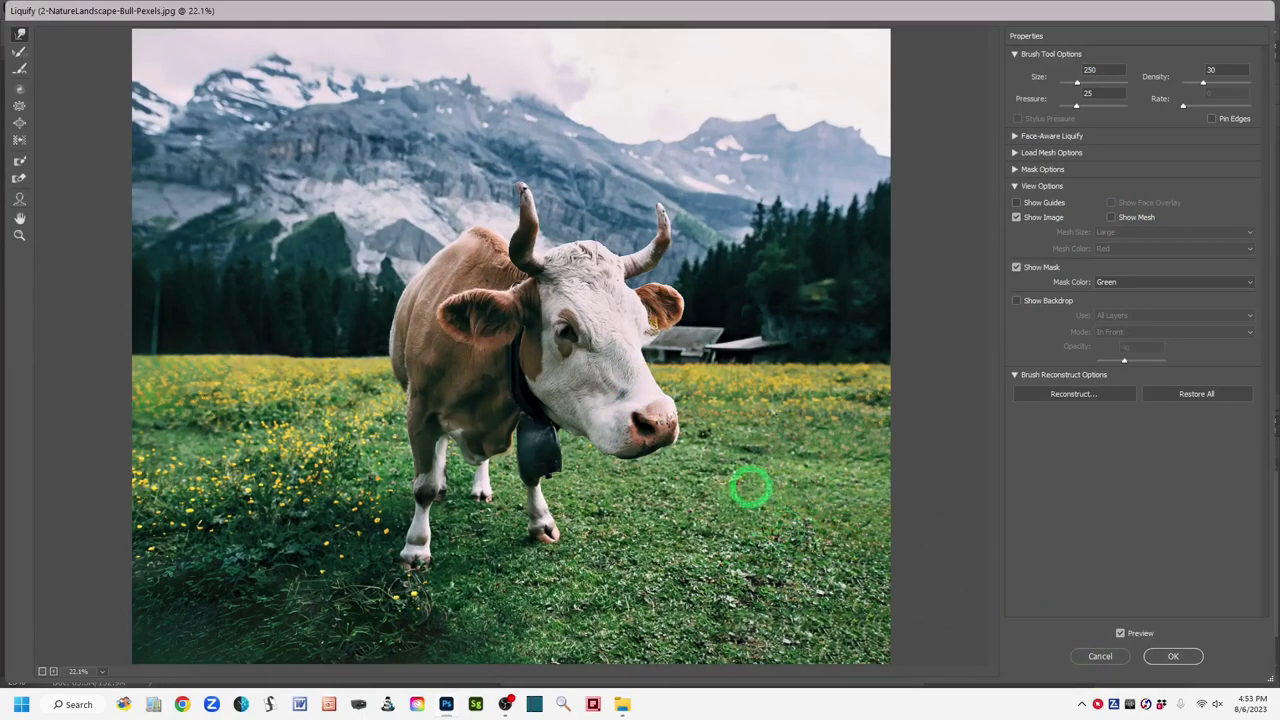
click(1089, 658)
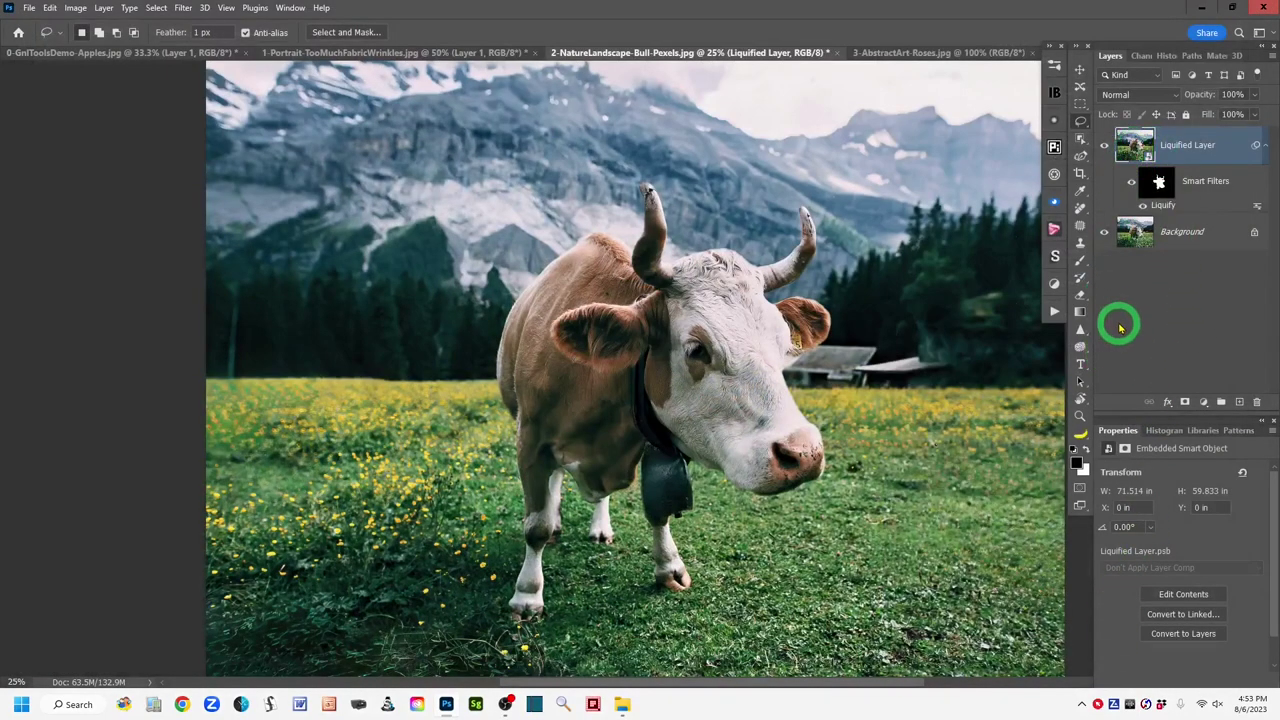
alt+click(1105, 235)
alt+click(1104, 235)
alt+click(1104, 235)
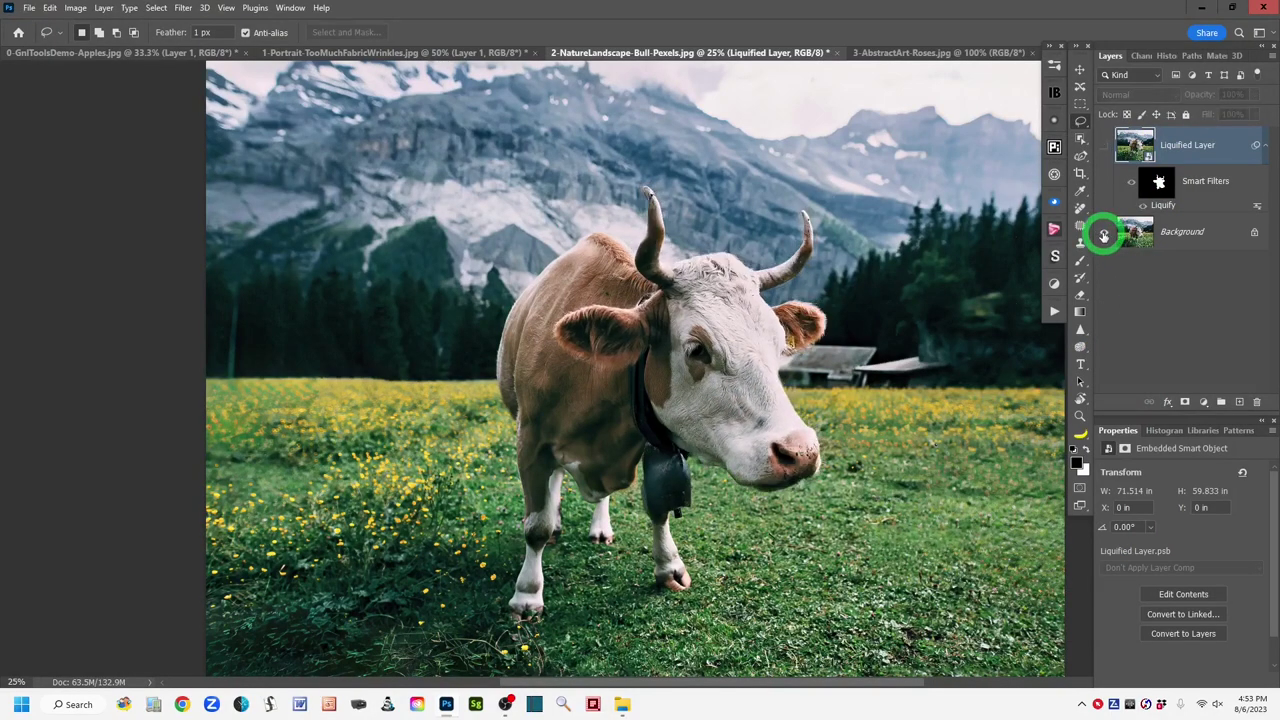
alt+click(1104, 235)
alt+click(1104, 235)
alt+click(1104, 235)
alt+click(1104, 235)
alt+click(1104, 235)
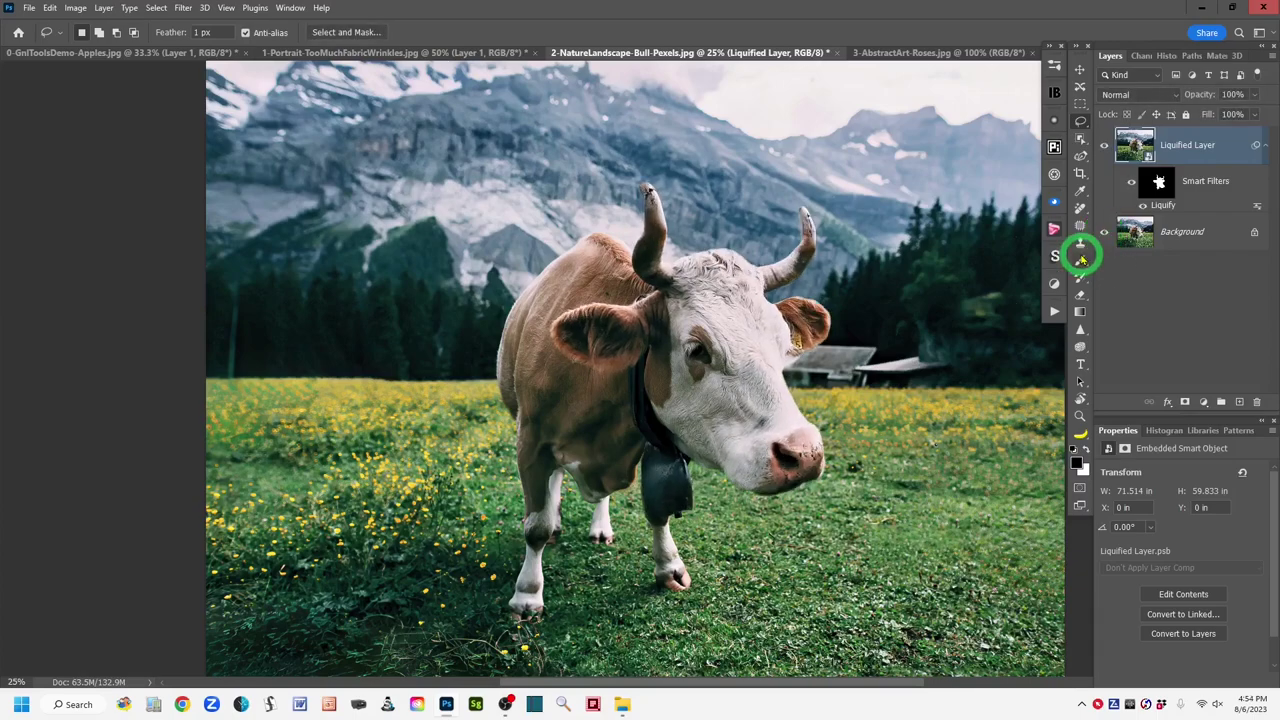
key(ctrl+minus)
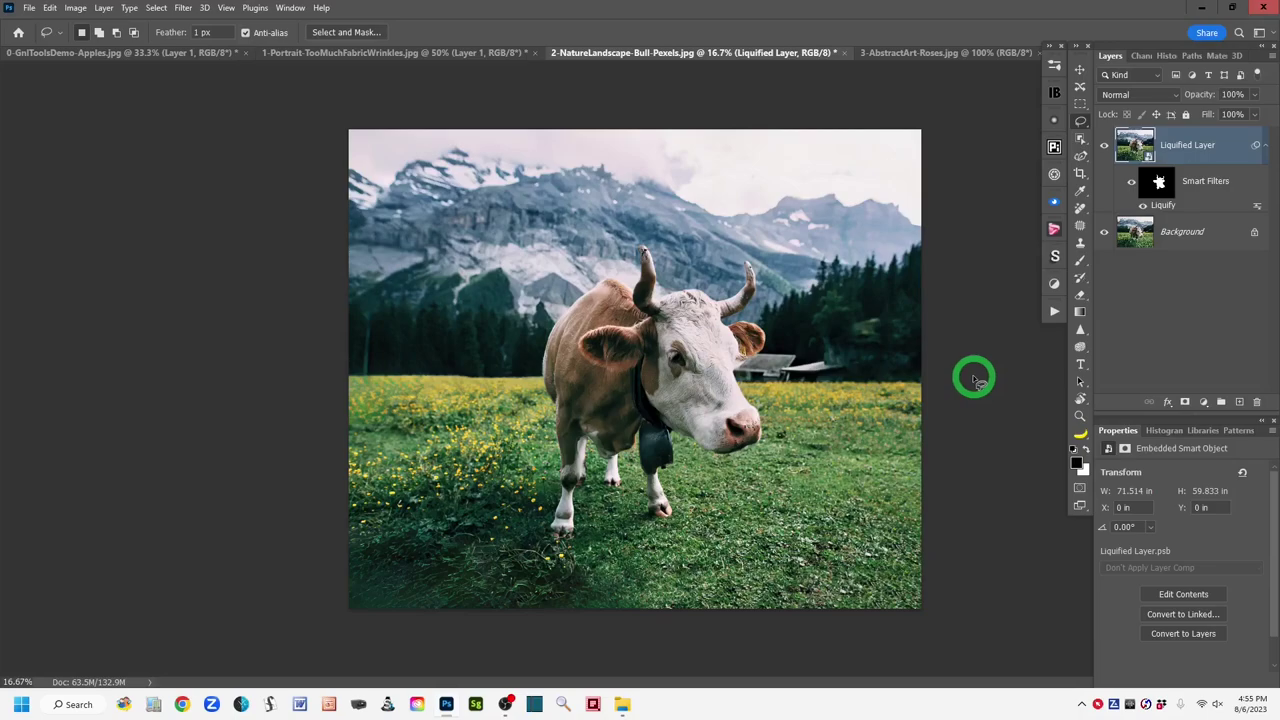
Bring the 3-AbstractArt-Roses.jpg colourful roses photo to the front.
click(899, 53)
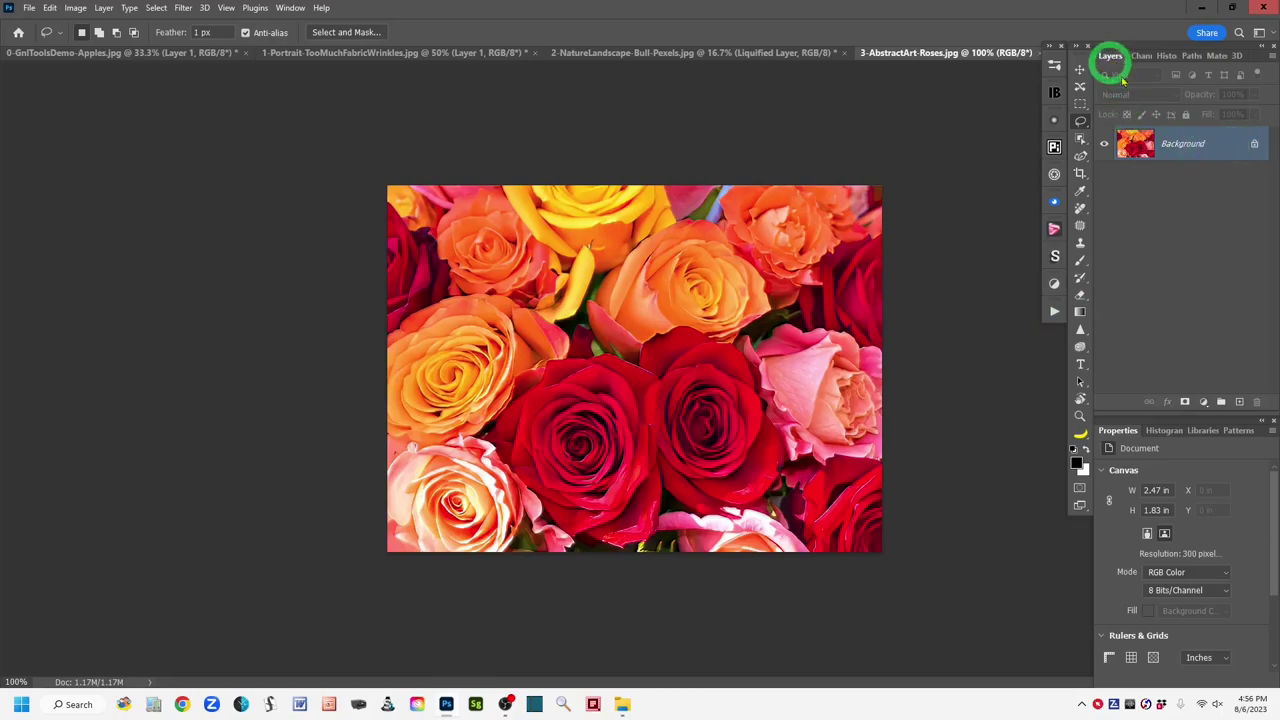
Duplicate the roses Background layer and name the copy 'Liquified Layer'.
drag(1228, 143, 1236, 401)
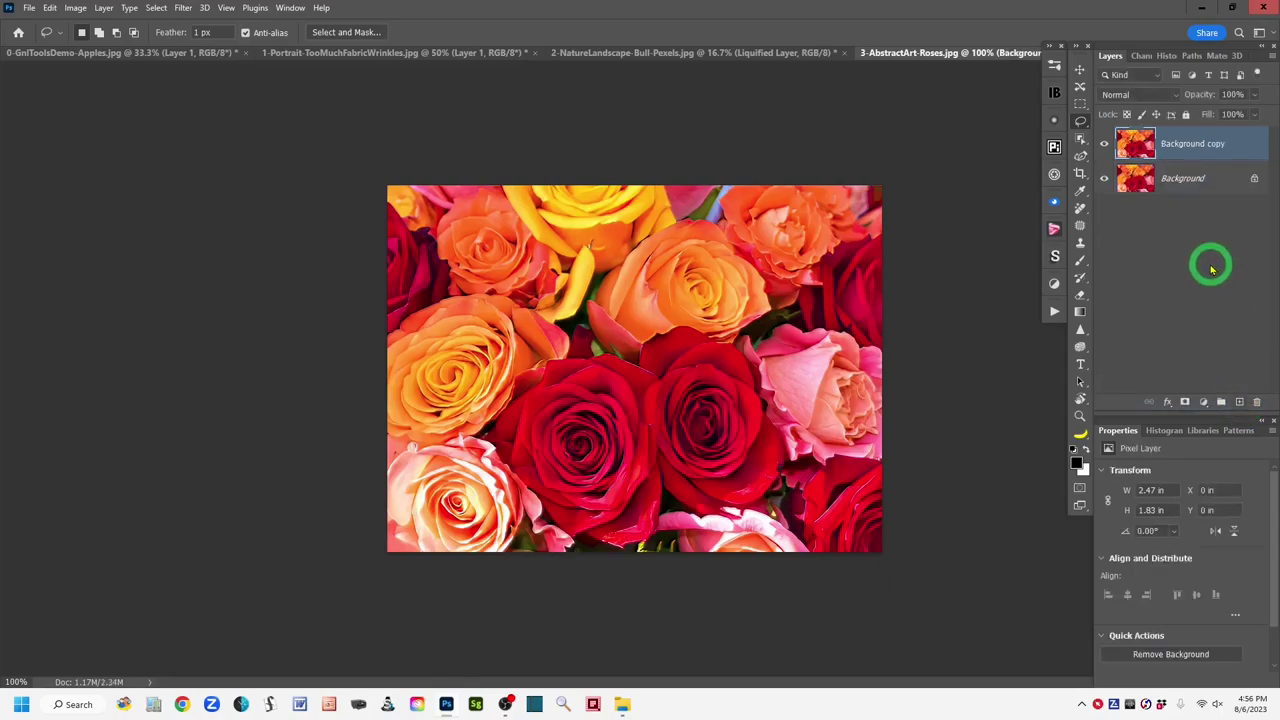
double_click(1173, 145)
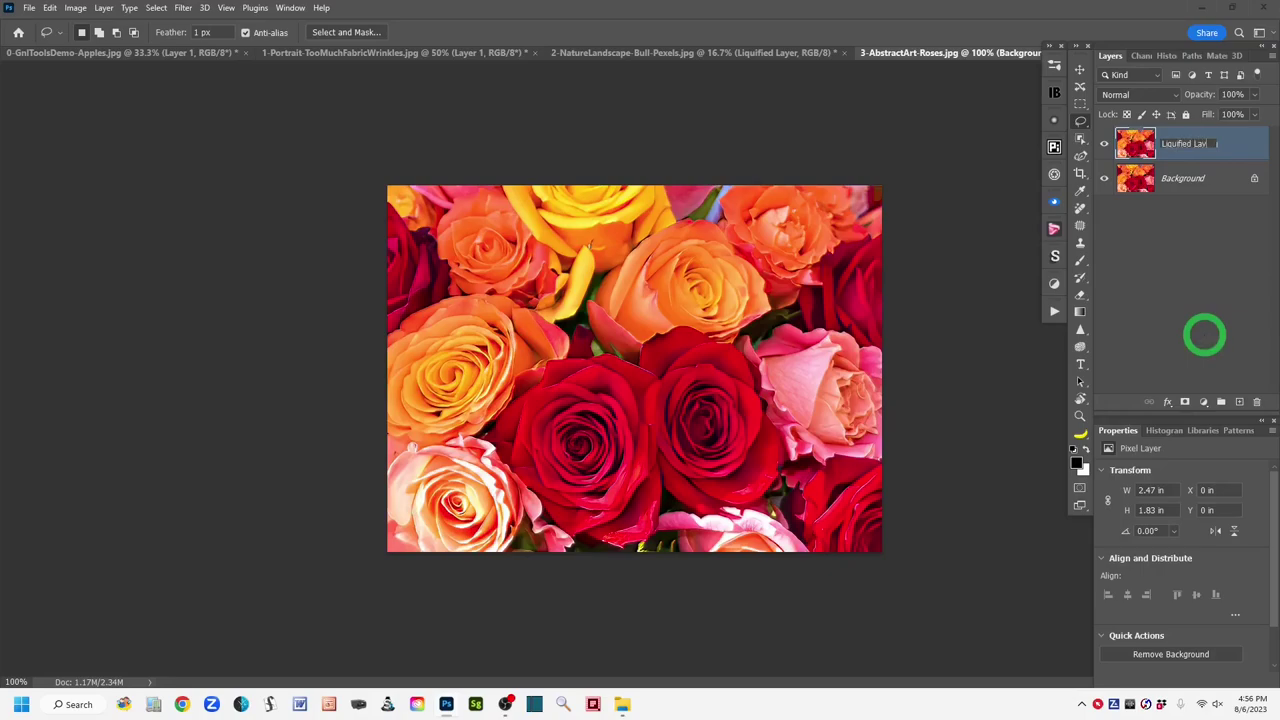
click(1240, 152)
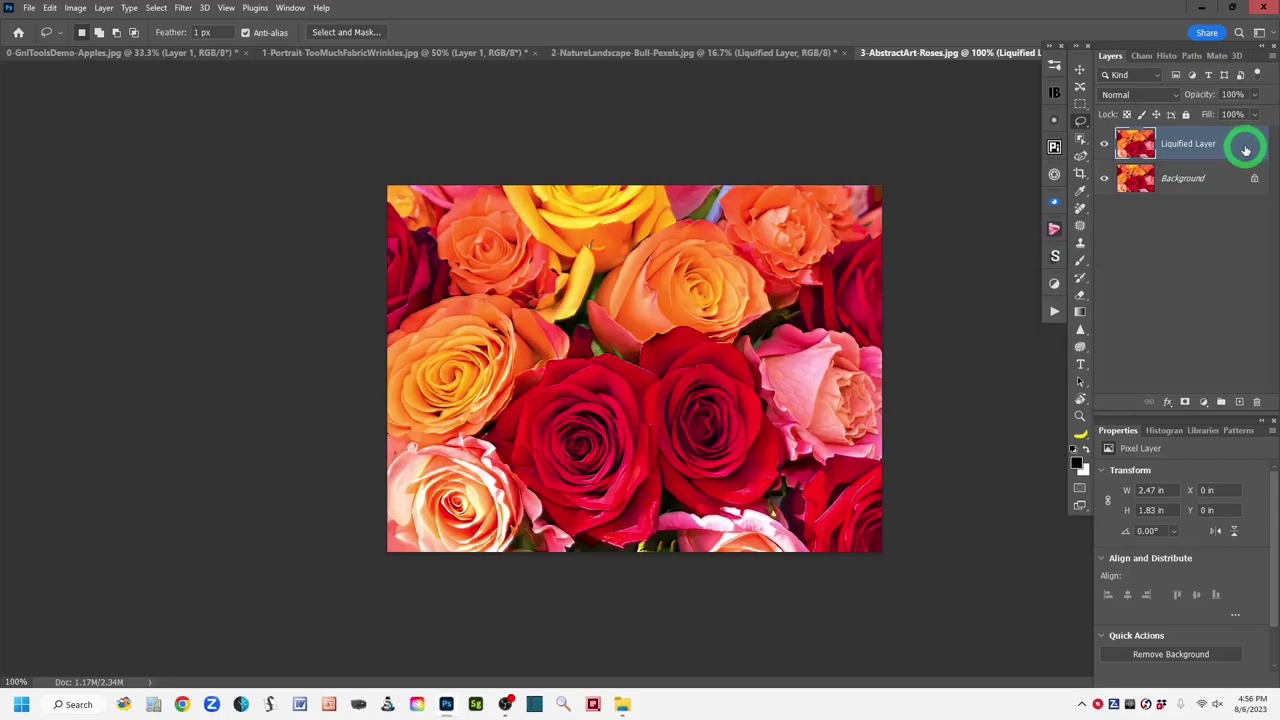
Convert Liquified Layer into an embedded smart object, Liquified Layer.psb.
right_click(1245, 150)
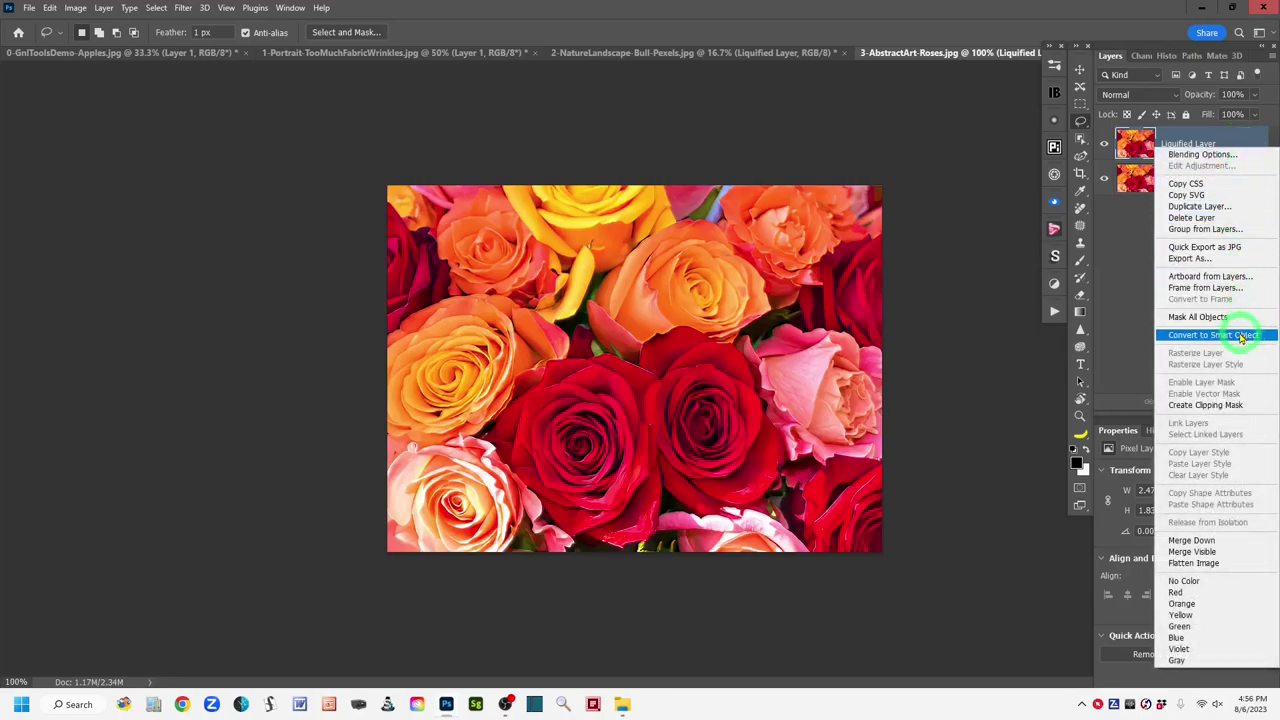
click(1240, 148)
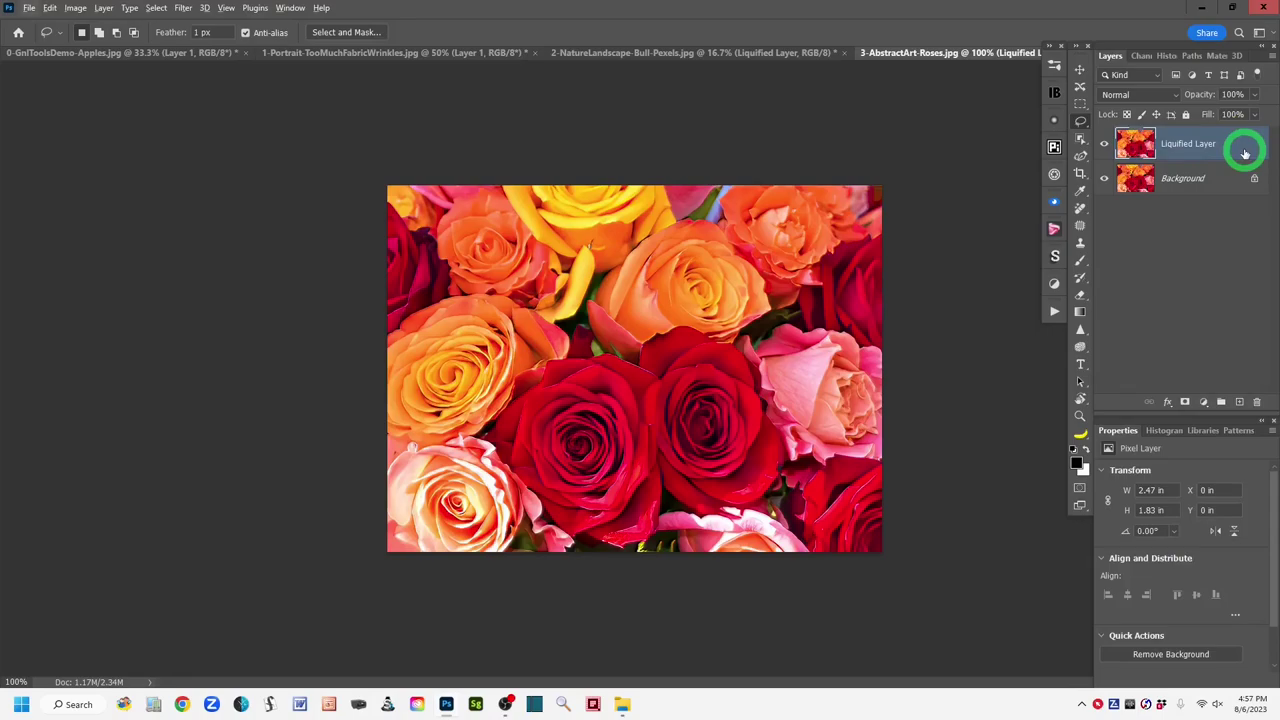
key(alt+l)
key(o)
key(Return)
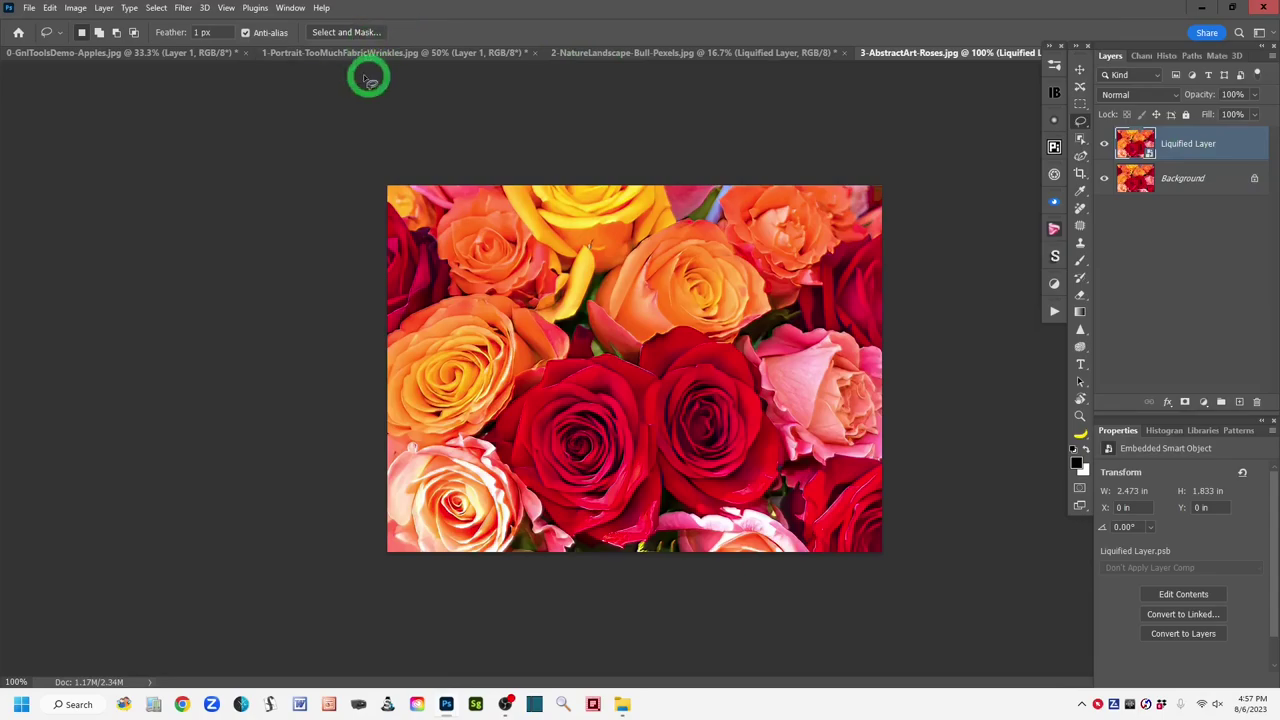
click(183, 10)
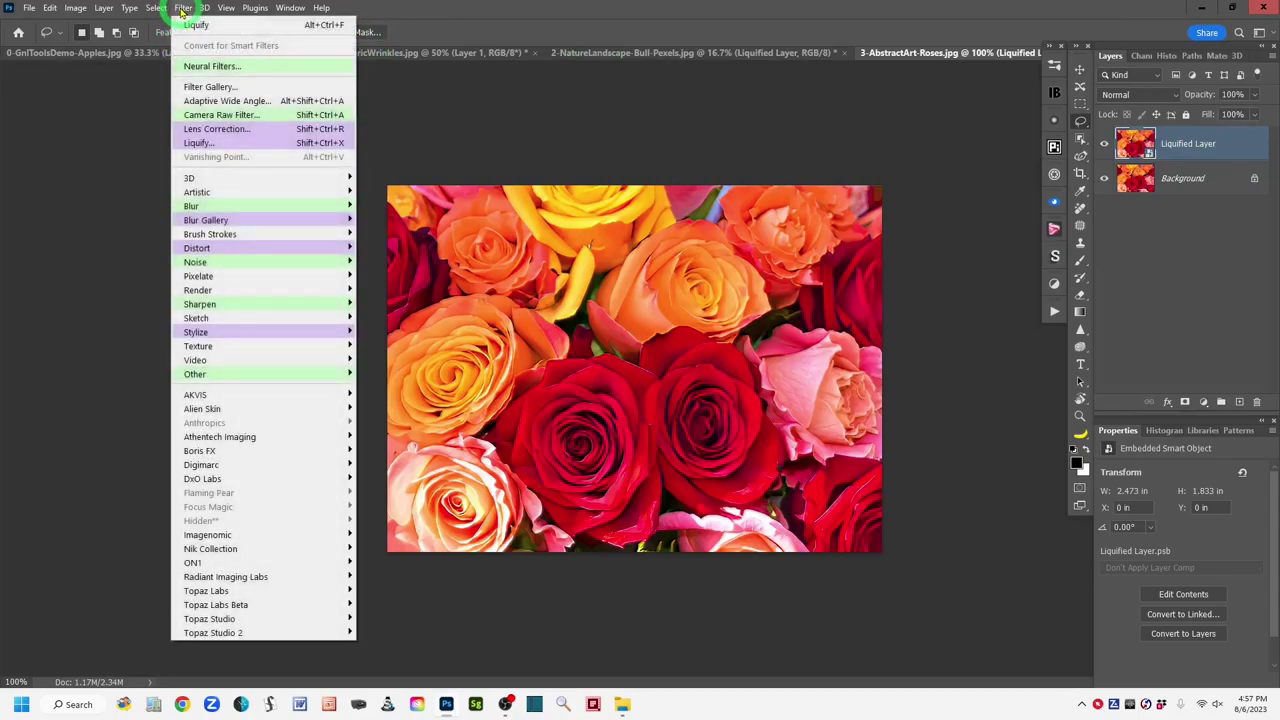
Launch the Liquify filter on the roses smart object.
click(268, 146)
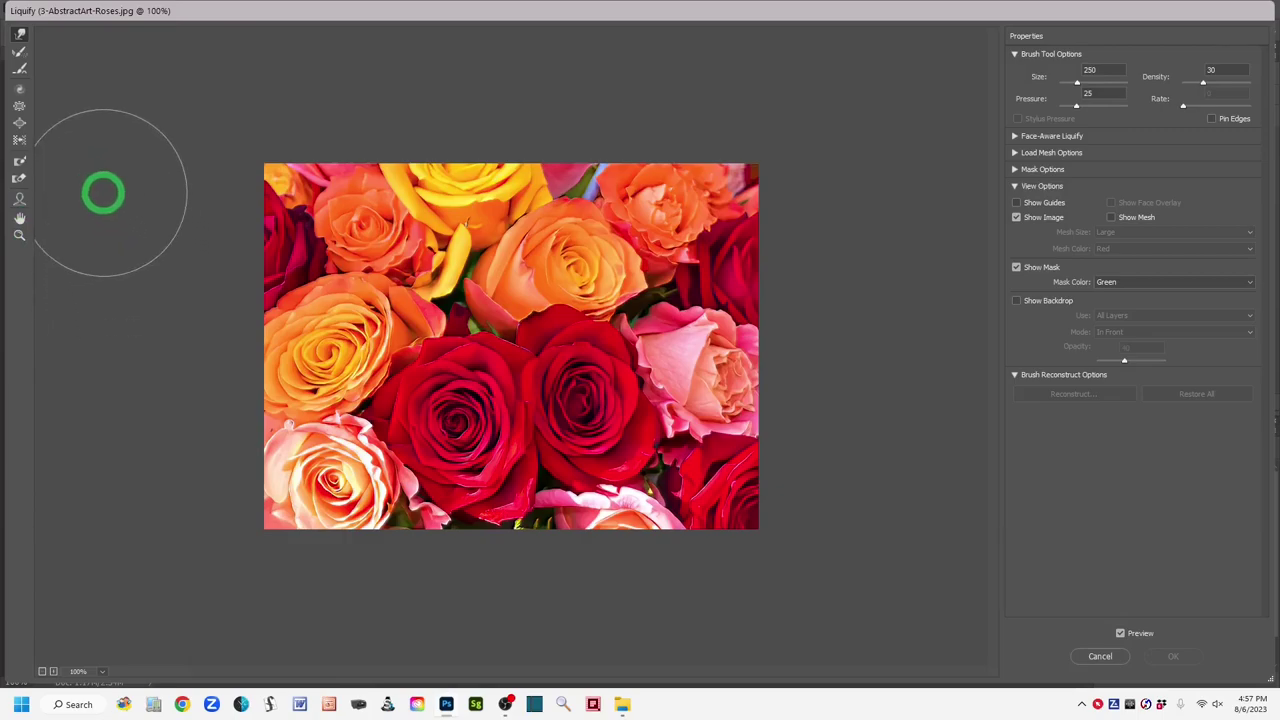
Pick the Twirl Clockwise tool, lower its rate to 14 and enlarge the brush to 250.
click(22, 92)
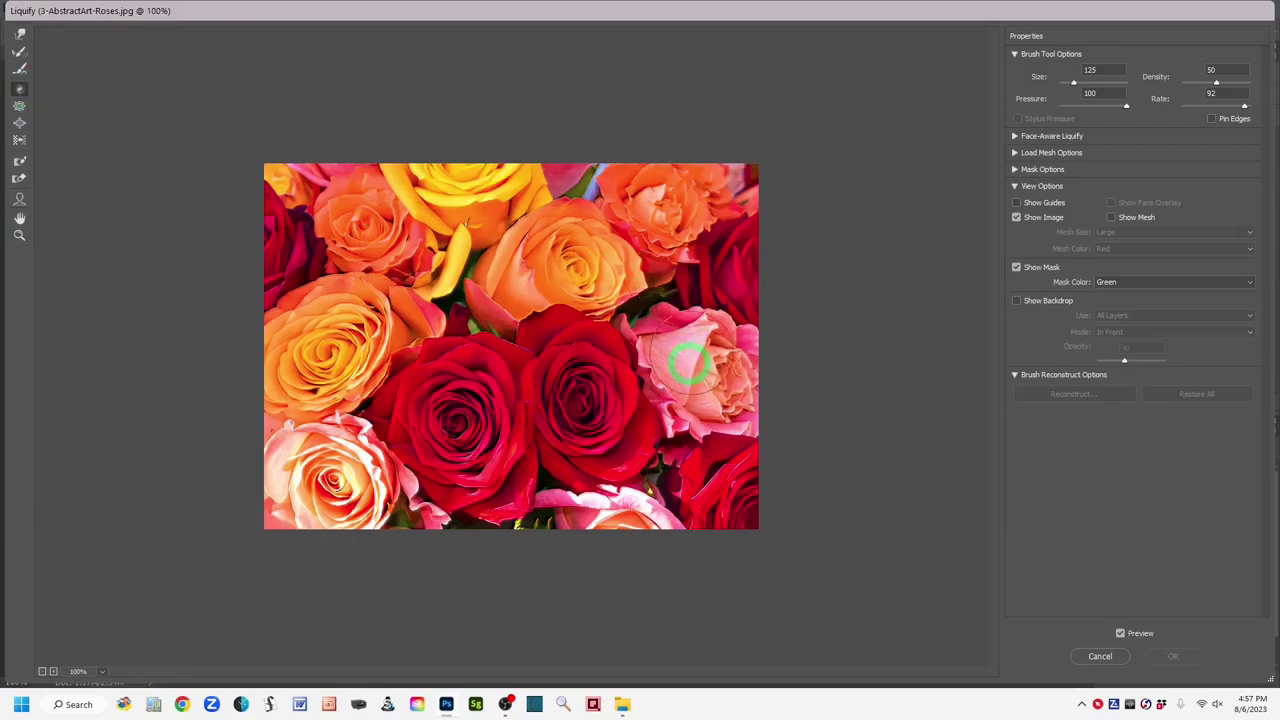
drag(652, 362, 625, 397)
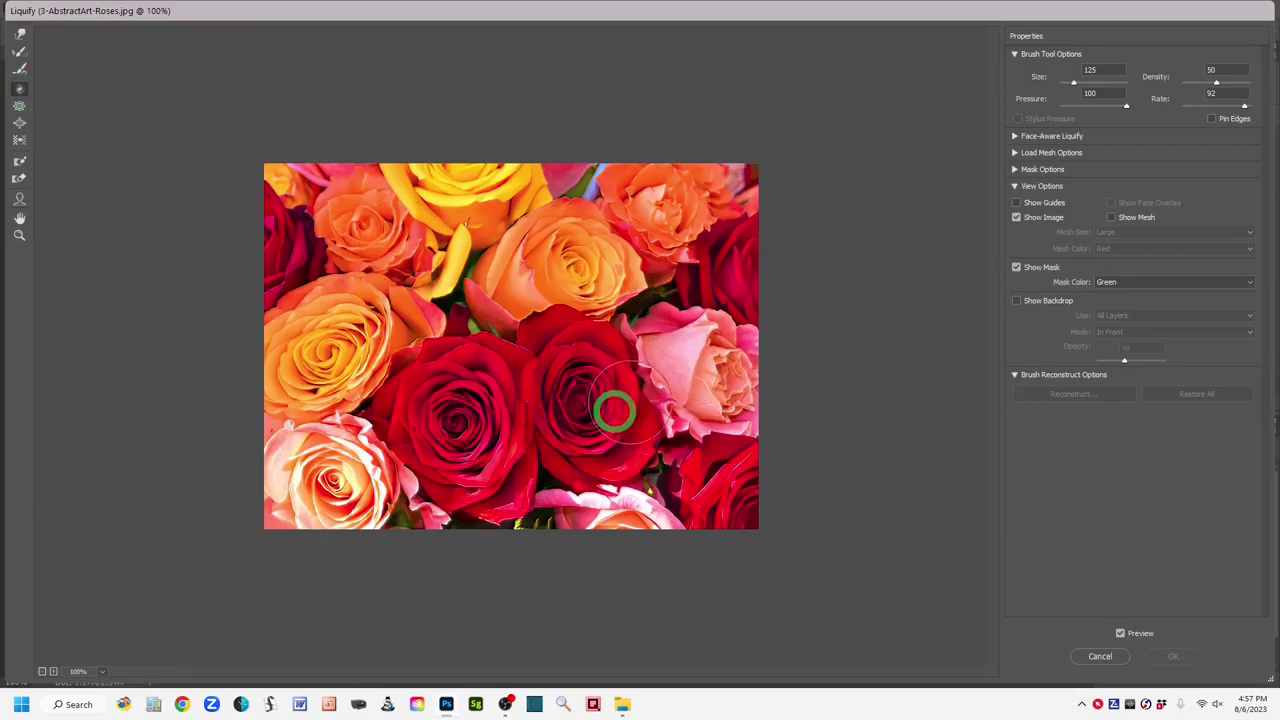
key(ctrl+z)
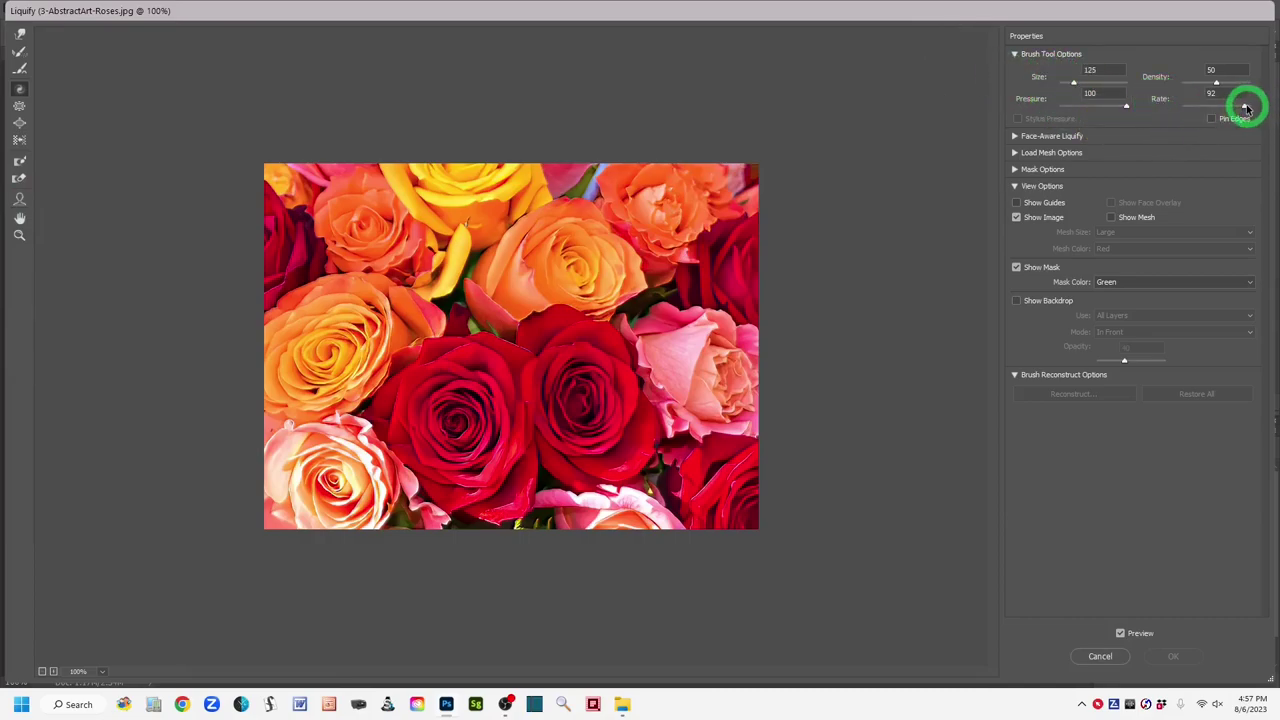
drag(1245, 108, 1193, 124)
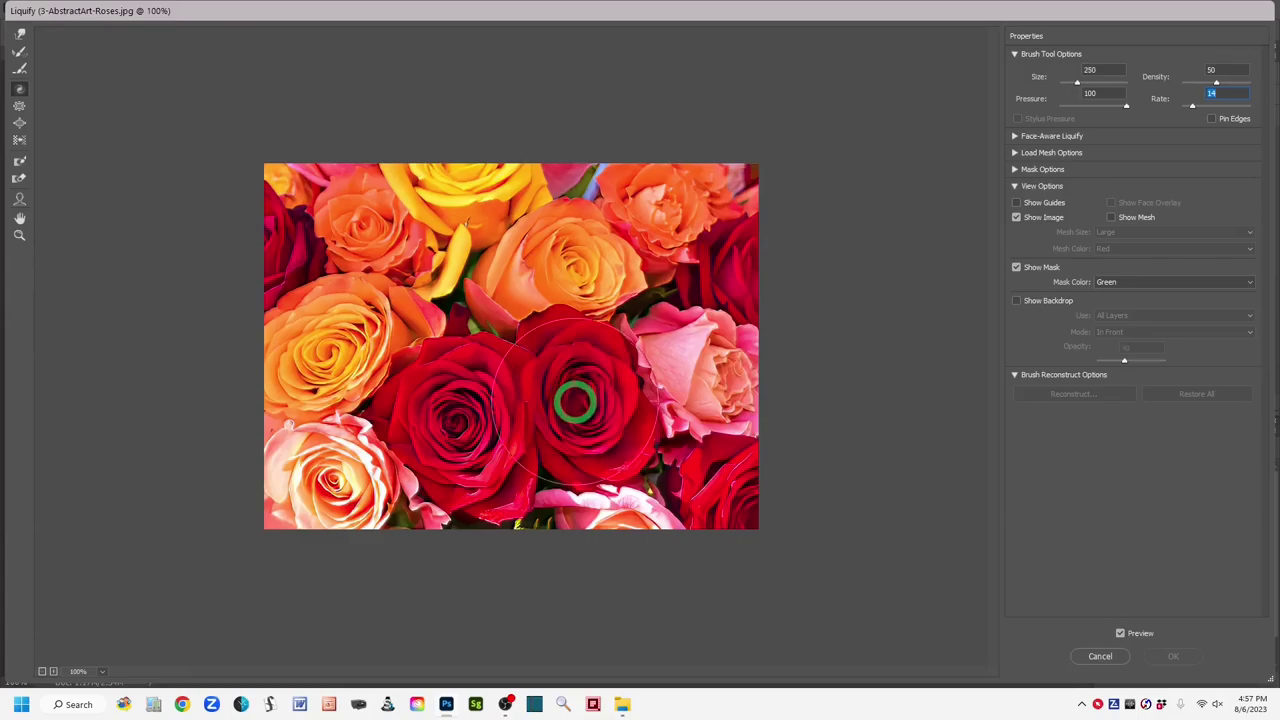
key(bracketright)
key(bracketright)
key(bracketright)
key(bracketright)
Swirl the petals of the left red rose with the slow twirl brush.
drag(464, 430, 458, 420)
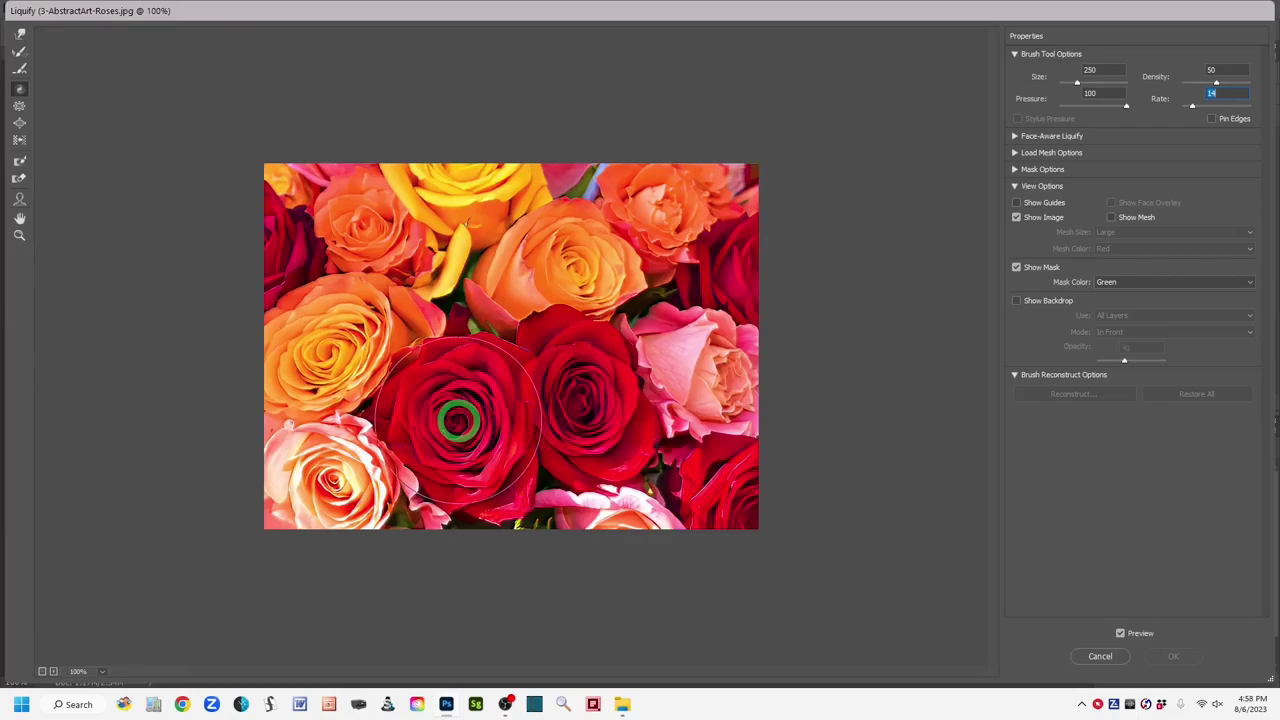
drag(458, 420, 455, 422)
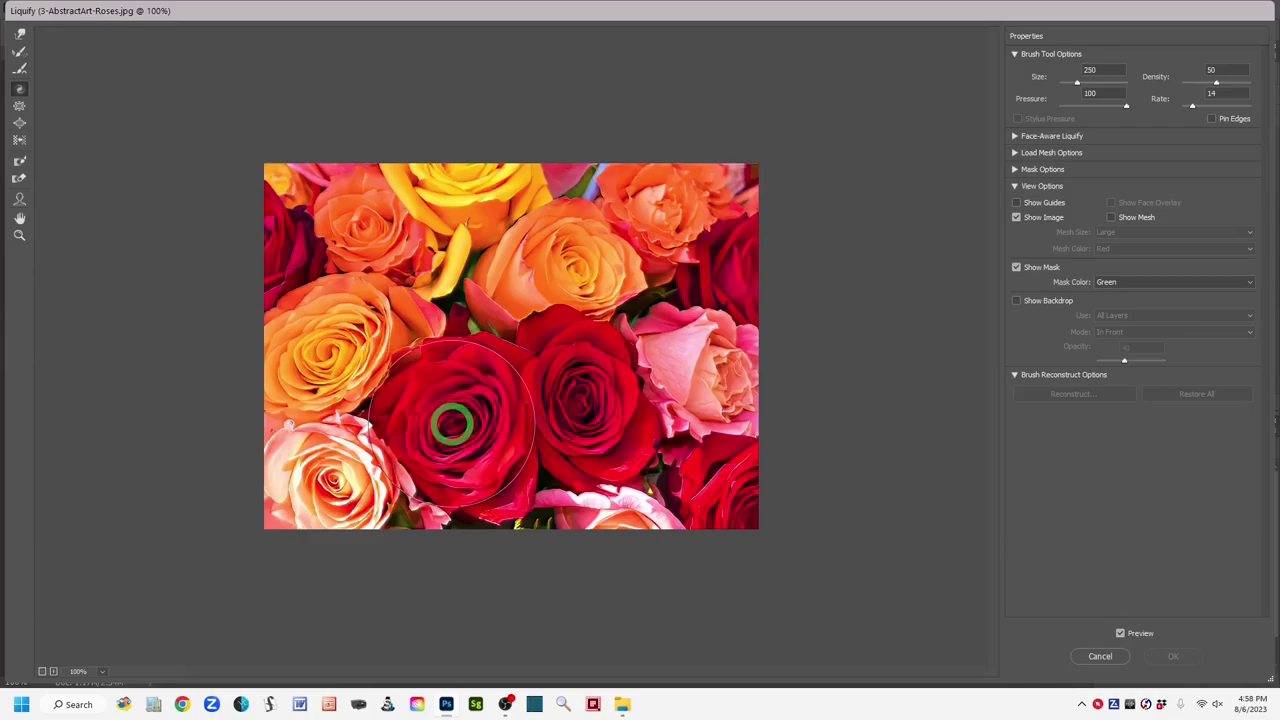
click(452, 425)
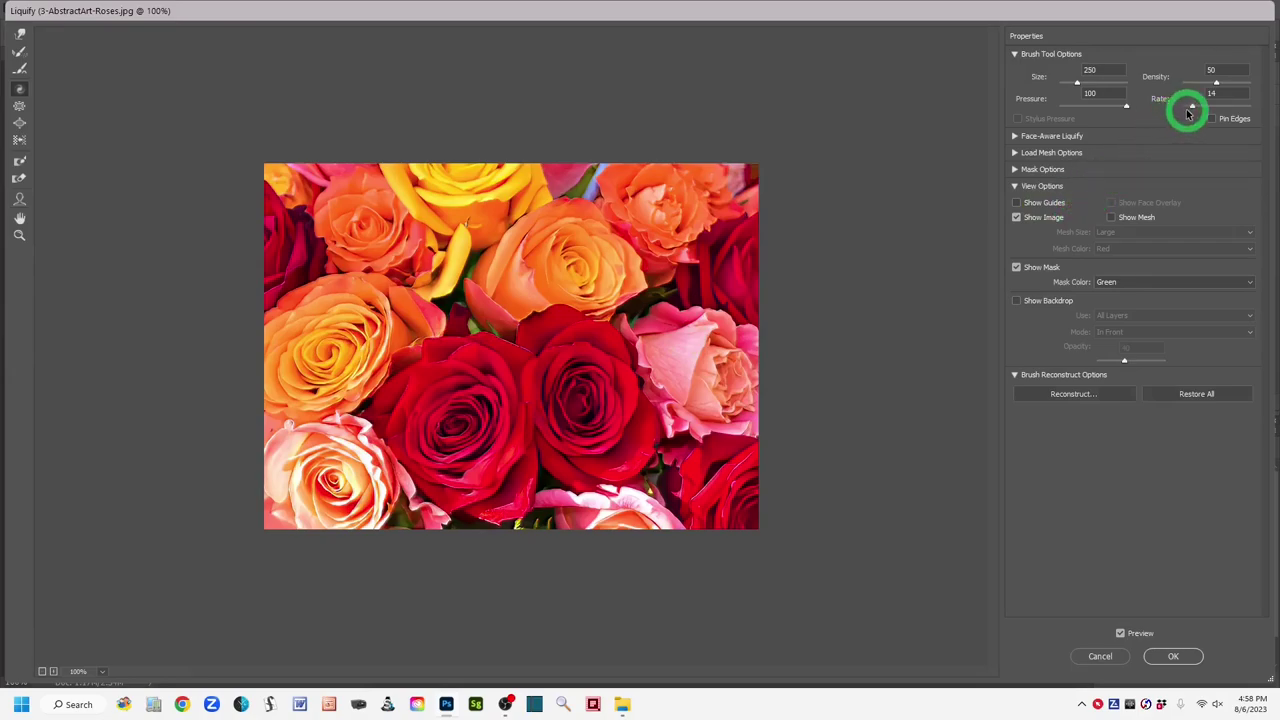
Clear all distortions, raise the twirl rate to 90, and spiral the top yellow rose.
click(1199, 396)
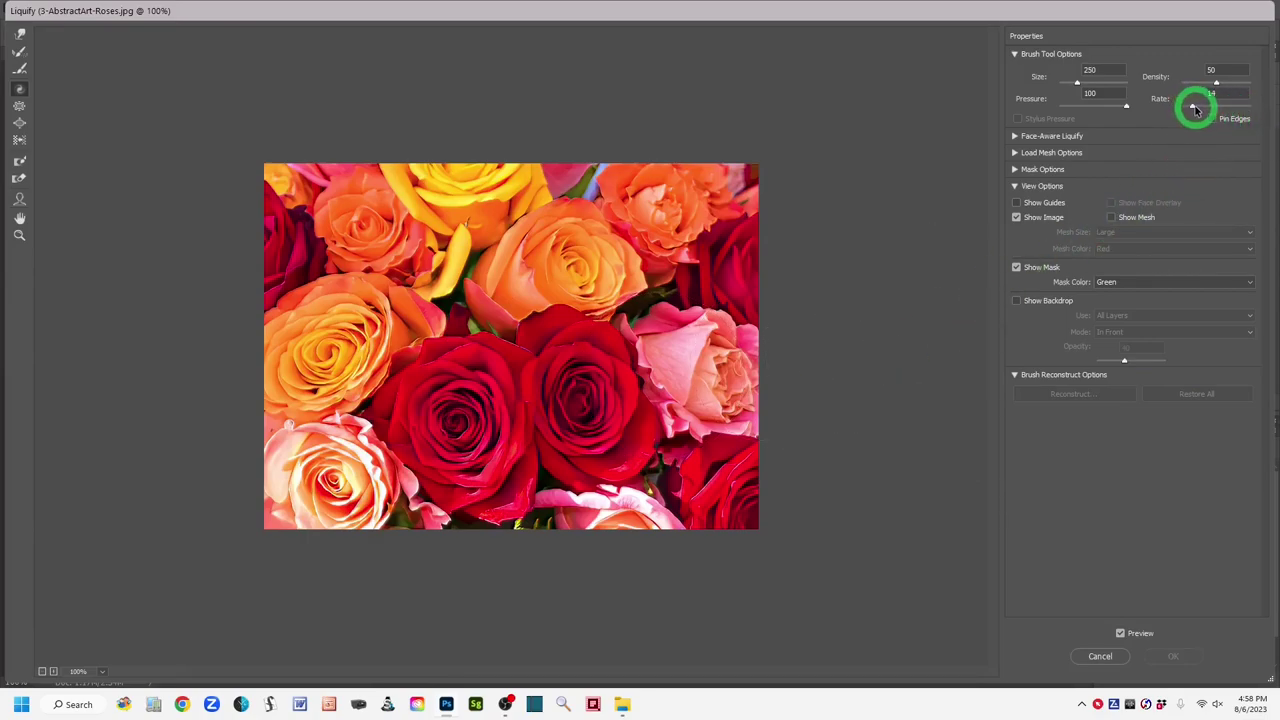
drag(1193, 108, 1243, 108)
mouse_move(500, 420)
mouse_down()
mouse_move(486, 443)
mouse_move(449, 409)
mouse_move(455, 424)
mouse_up()
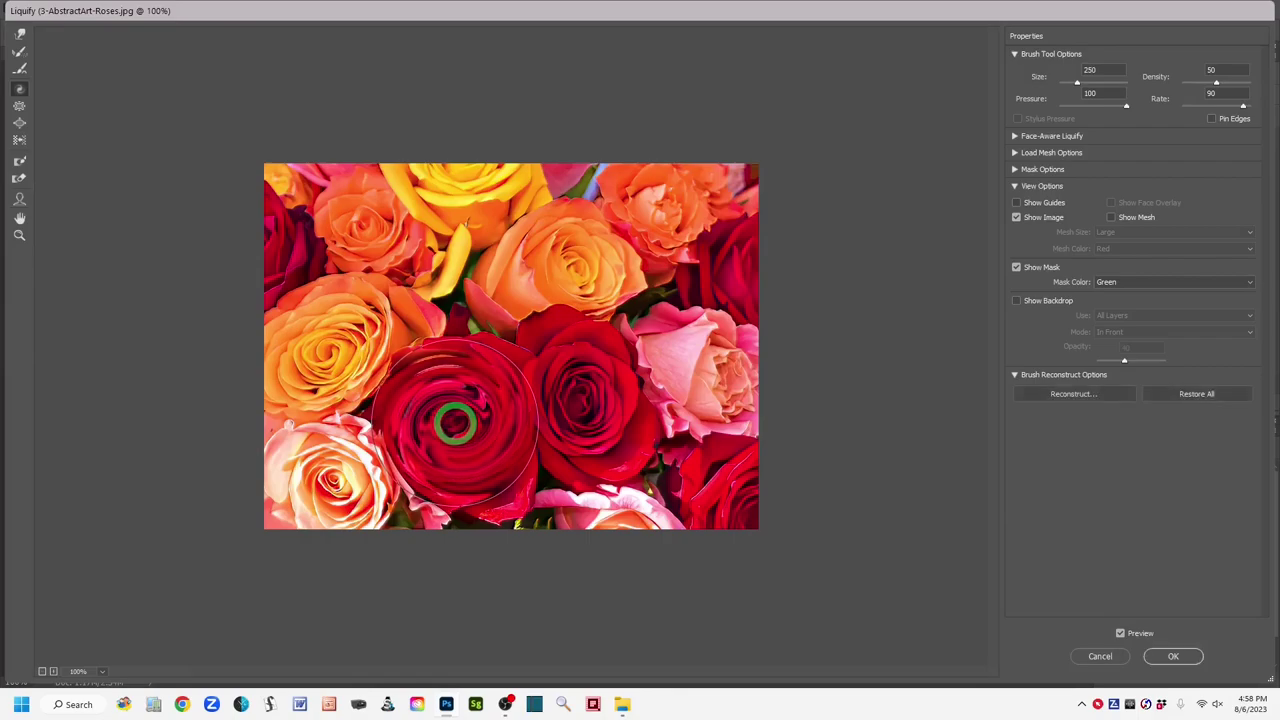
key(ctrl+z)
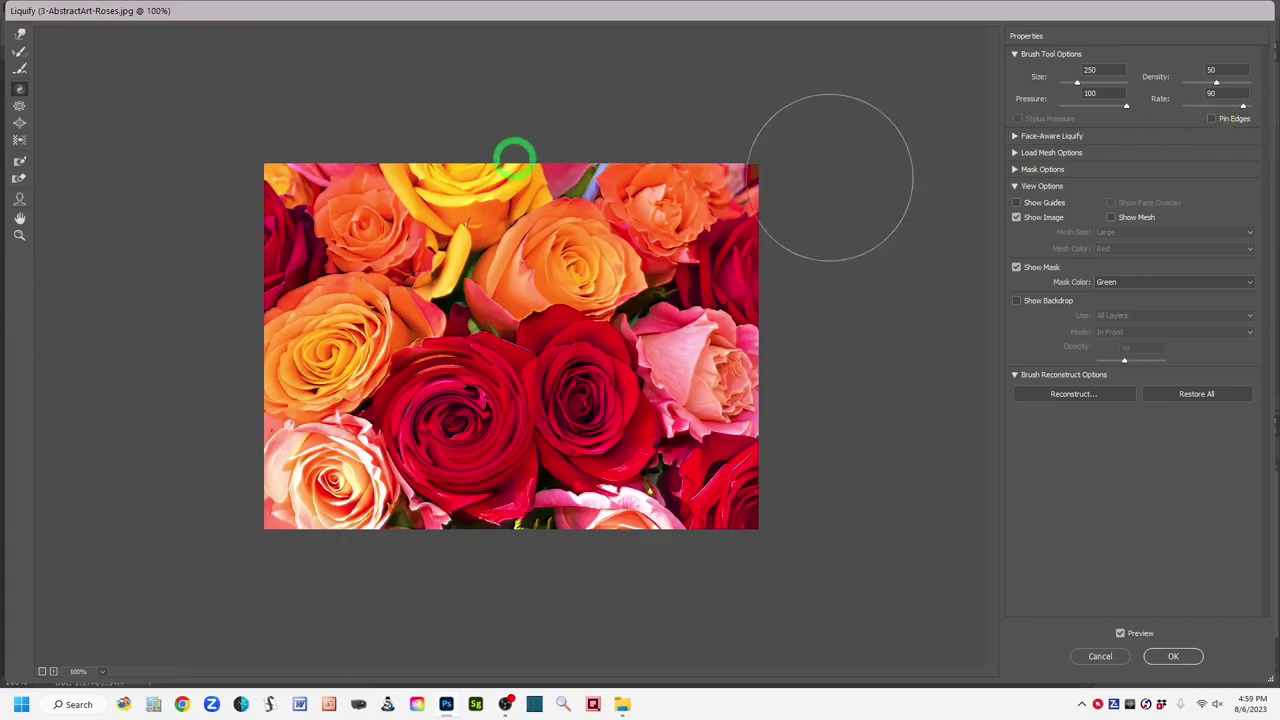
mouse_move(388, 186)
mouse_down()
mouse_move(447, 162)
mouse_move(462, 184)
mouse_up()
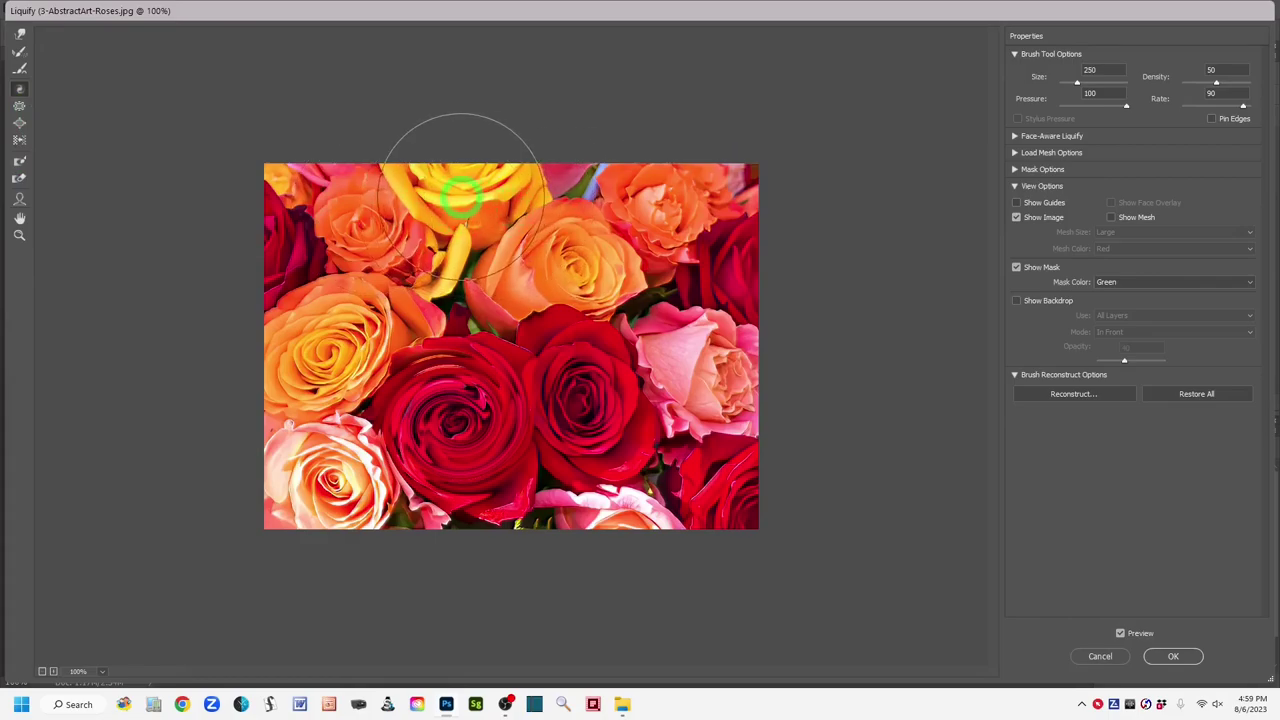
mouse_move(461, 199)
mouse_down()
mouse_move(483, 206)
mouse_move(512, 182)
mouse_move(503, 172)
mouse_move(500, 191)
mouse_up()
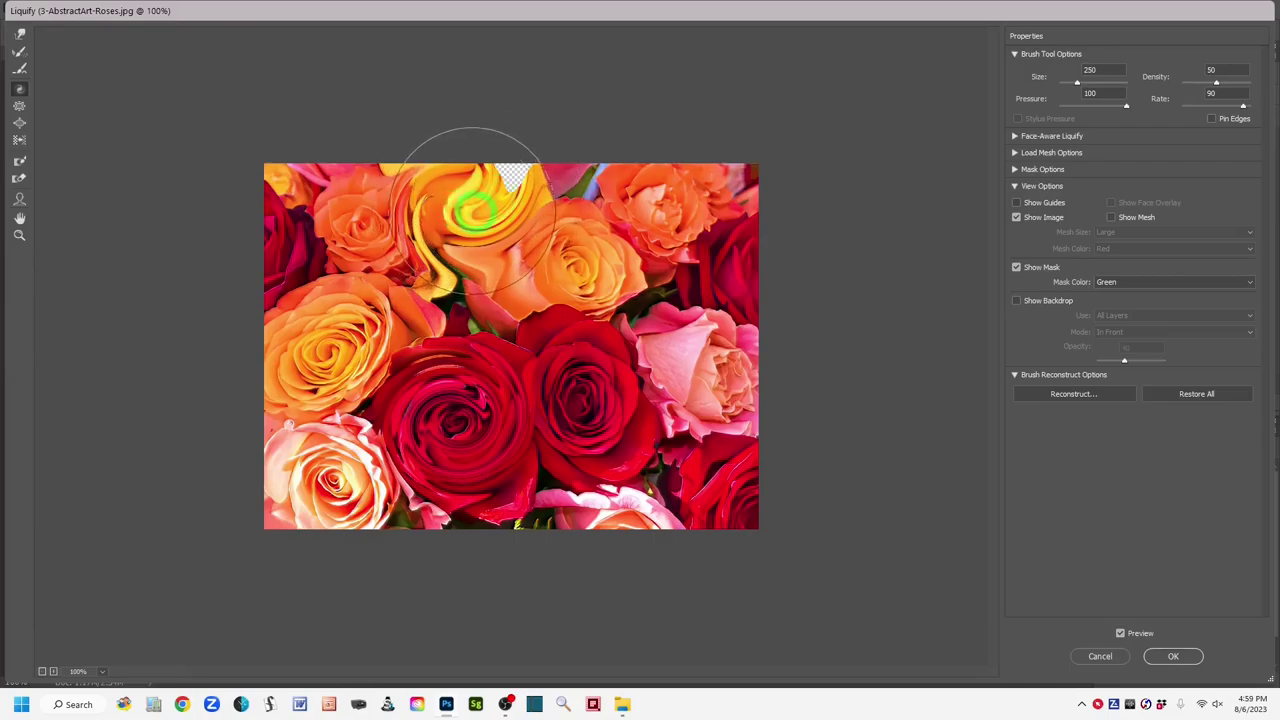
Brush the top yellow rose back to its original shape with the Reconstruct tool.
click(20, 53)
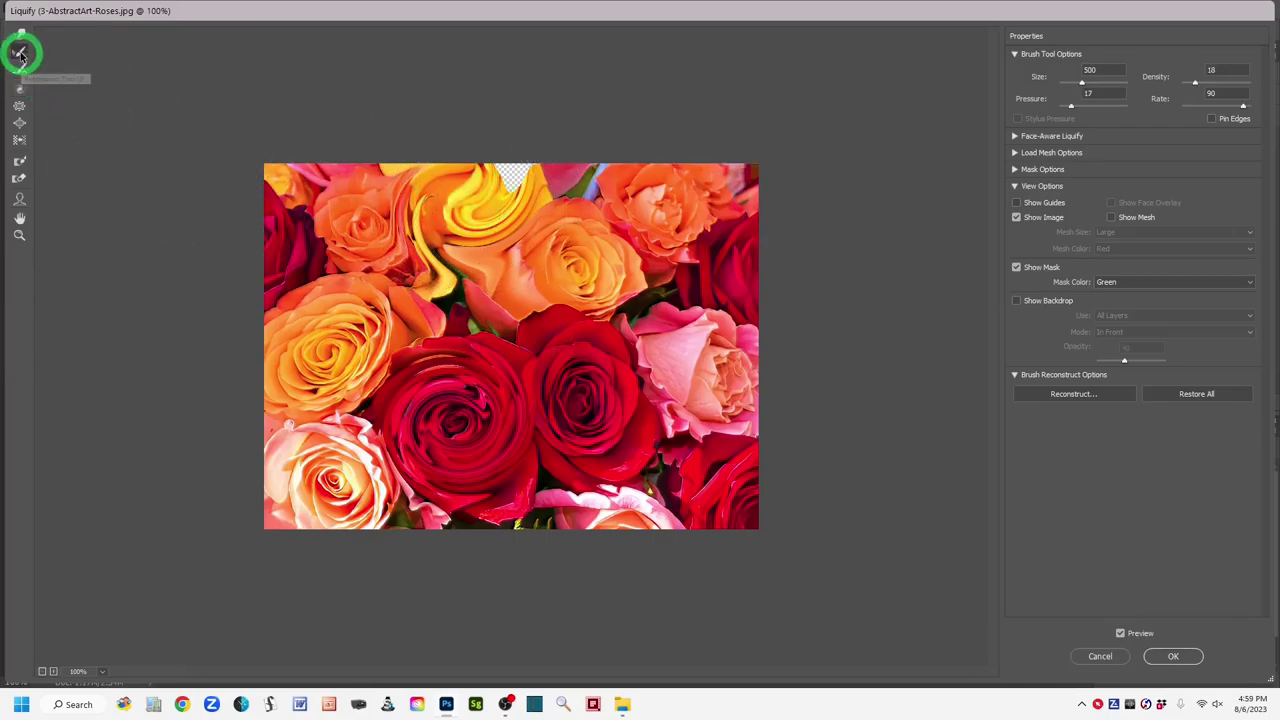
mouse_move(385, 205)
mouse_down()
mouse_move(563, 211)
mouse_move(423, 215)
mouse_move(432, 202)
mouse_move(604, 188)
mouse_move(415, 194)
mouse_move(657, 184)
mouse_move(466, 177)
mouse_move(577, 172)
mouse_move(448, 189)
mouse_move(561, 150)
mouse_move(425, 175)
mouse_move(588, 160)
mouse_move(513, 176)
mouse_move(457, 220)
mouse_move(529, 129)
mouse_move(453, 225)
mouse_move(548, 160)
mouse_move(419, 188)
mouse_up()
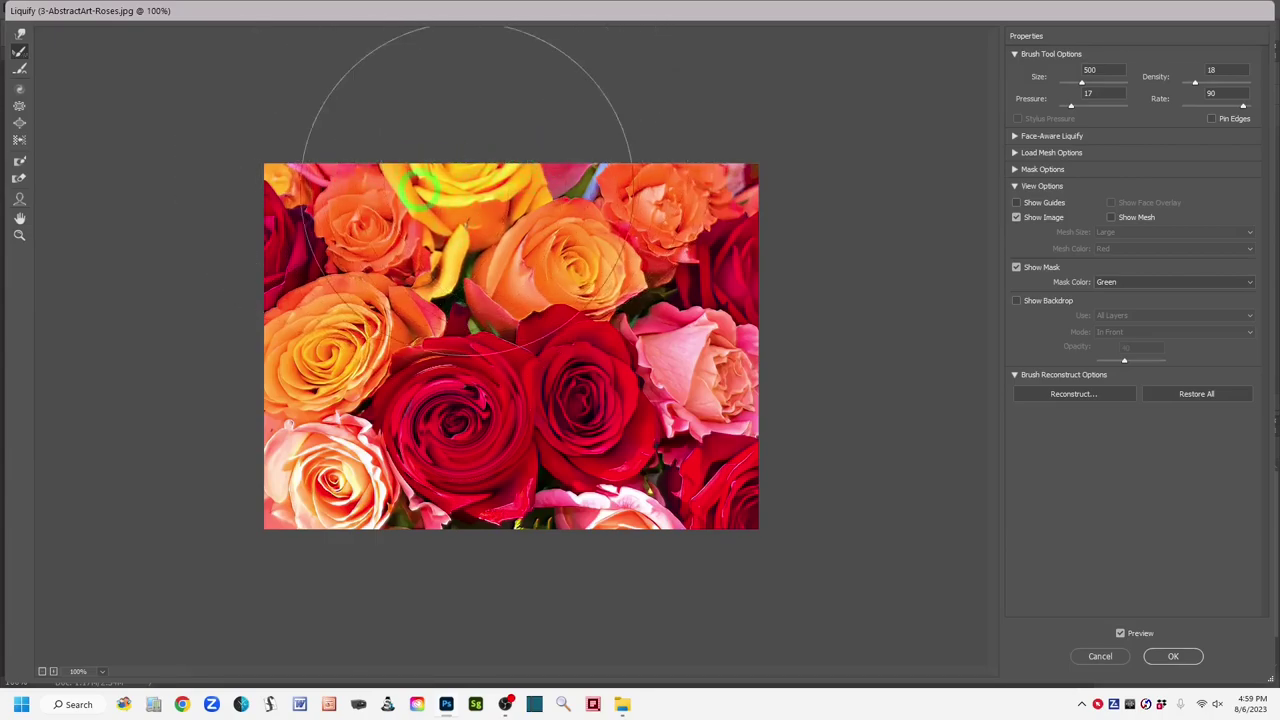
click(20, 92)
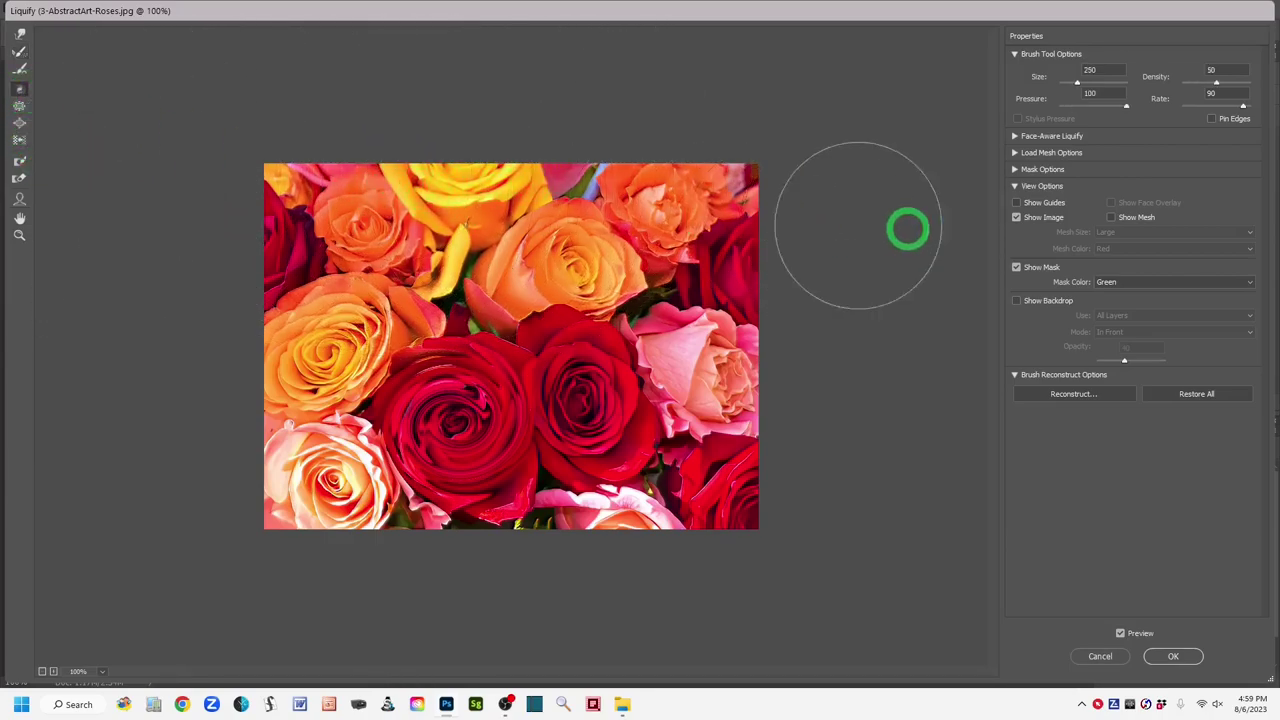
Enable Pin Edges and twirl the top-right orange, top yellow and centre red roses.
click(1213, 119)
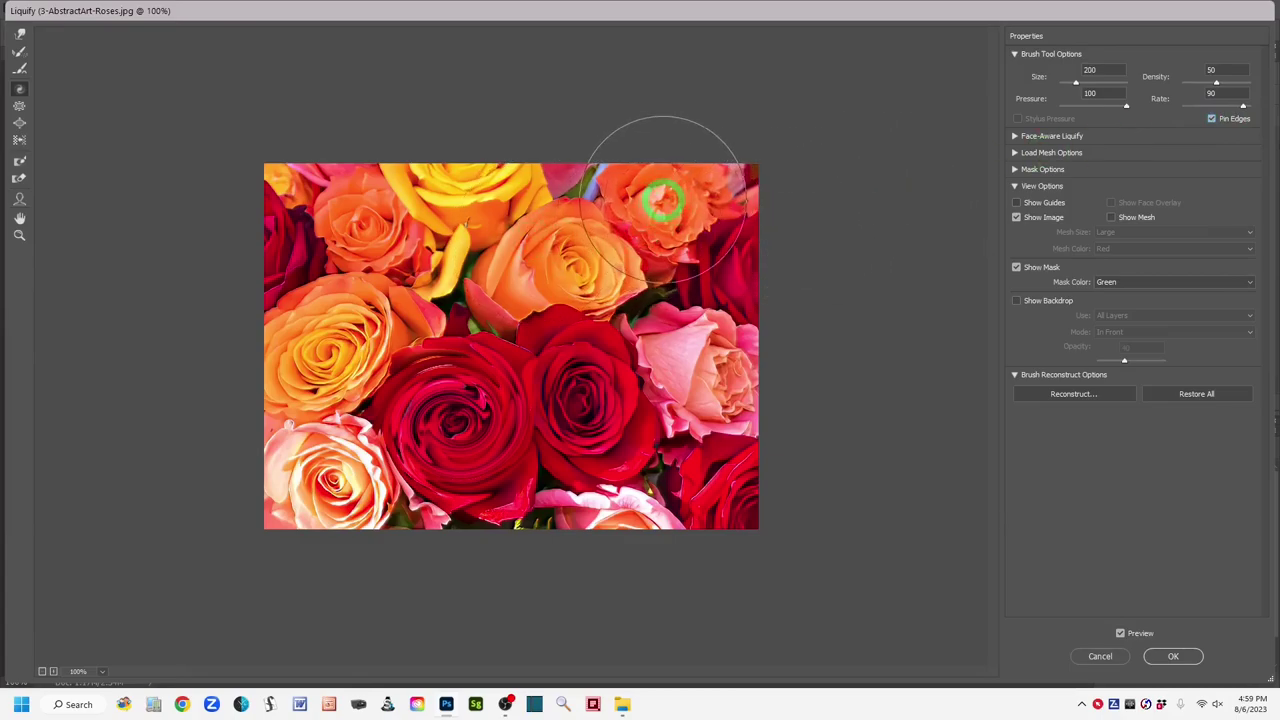
key(bracketleft)
key(bracketleft)
drag(662, 200, 662, 200)
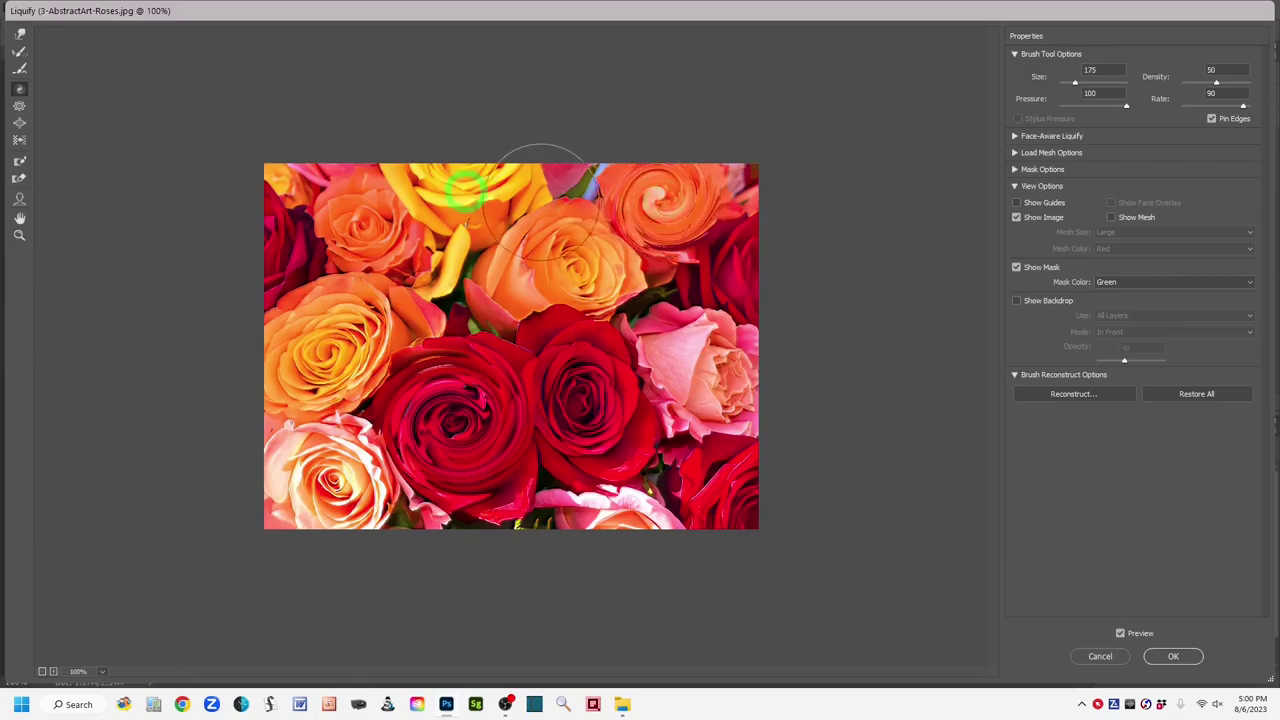
drag(456, 192, 457, 193)
drag(576, 400, 585, 400)
key(bracketright)
key(bracketright)
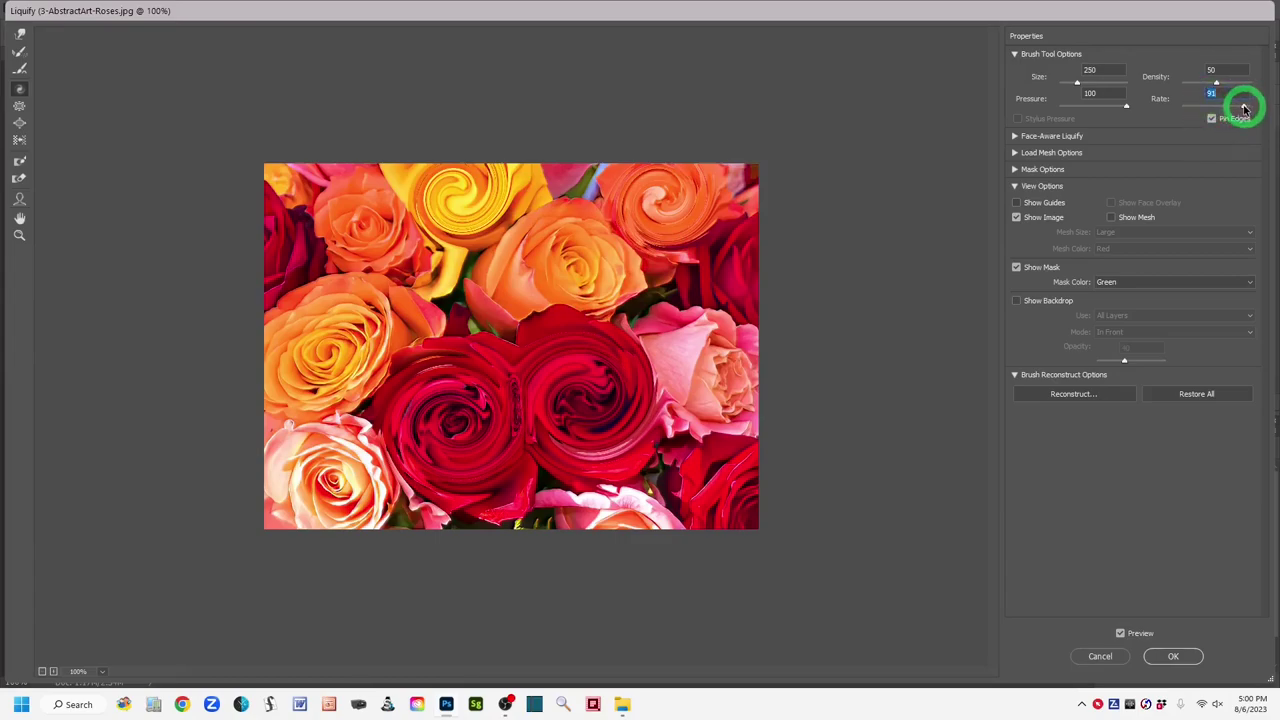
At rate 100, swirl the centre orange, right-side red and pink, top-centre and upper-left roses.
drag(1244, 107, 1252, 106)
drag(540, 275, 545, 272)
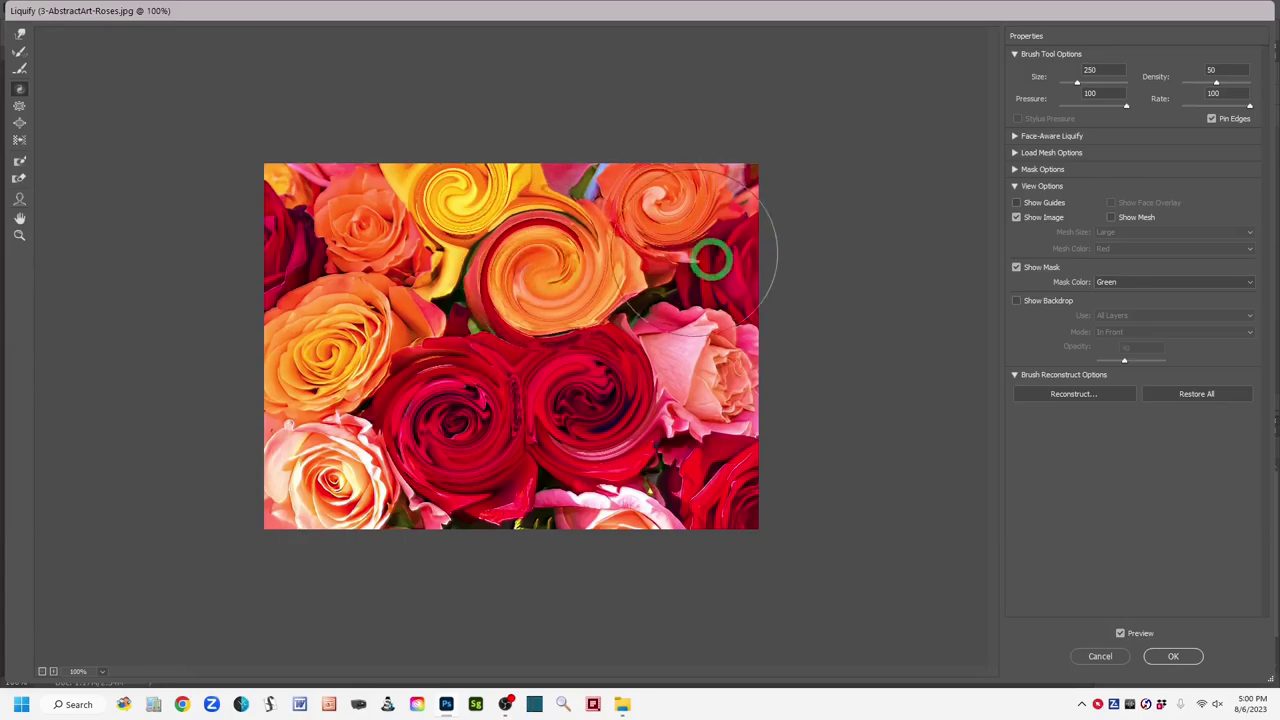
drag(711, 260, 714, 266)
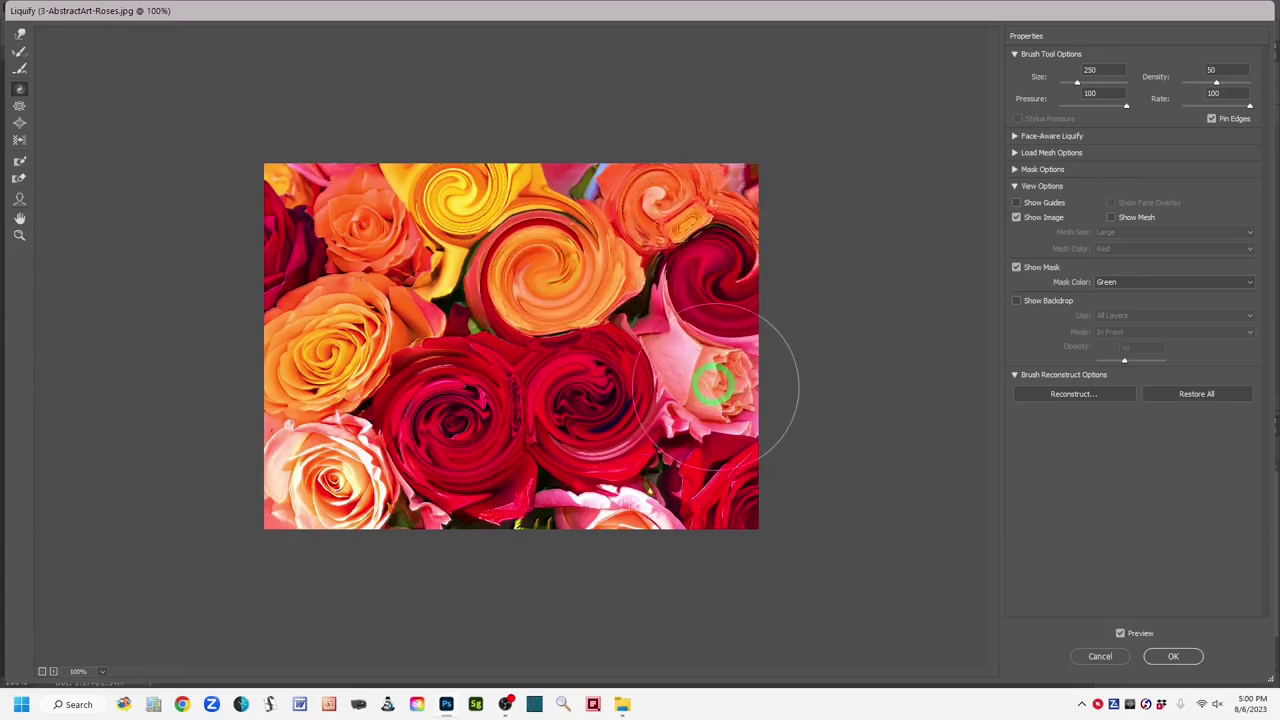
drag(713, 384, 714, 380)
mouse_move(726, 486)
mouse_down()
mouse_move(653, 473)
mouse_move(662, 461)
mouse_move(666, 471)
mouse_move(583, 514)
mouse_up()
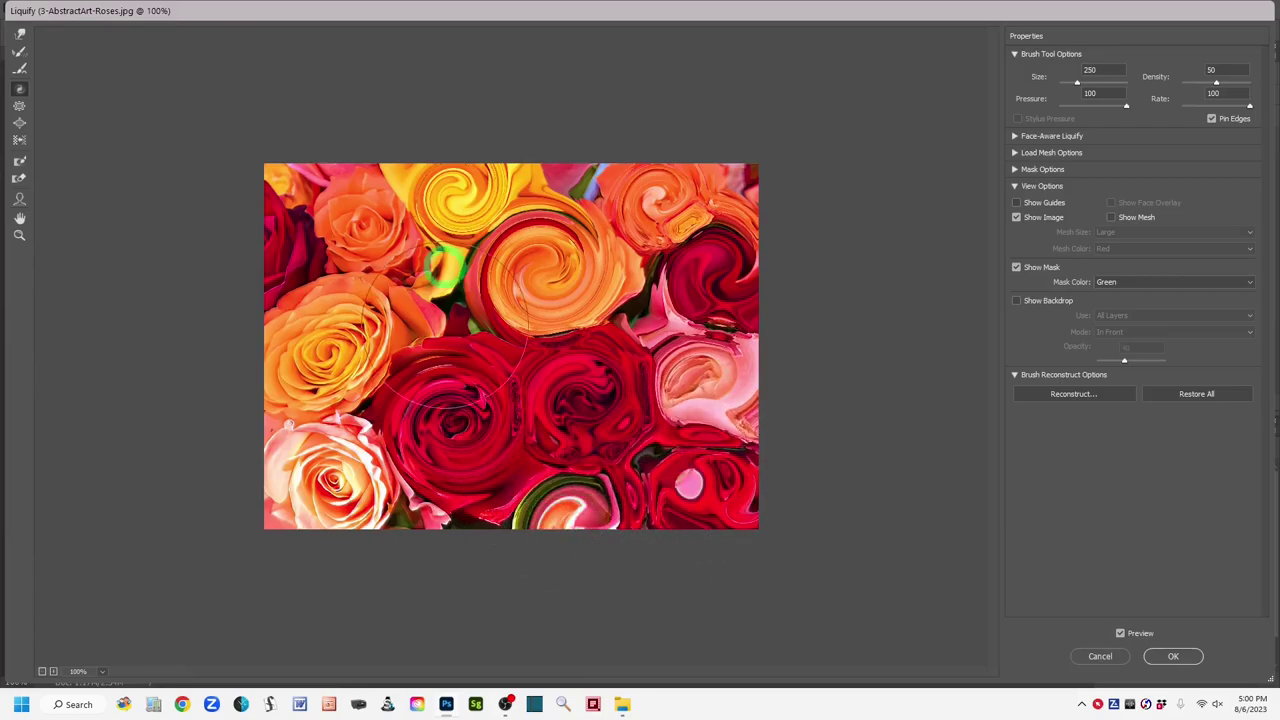
mouse_move(543, 194)
mouse_down()
mouse_move(579, 176)
mouse_move(448, 311)
mouse_move(444, 293)
mouse_move(403, 321)
mouse_up()
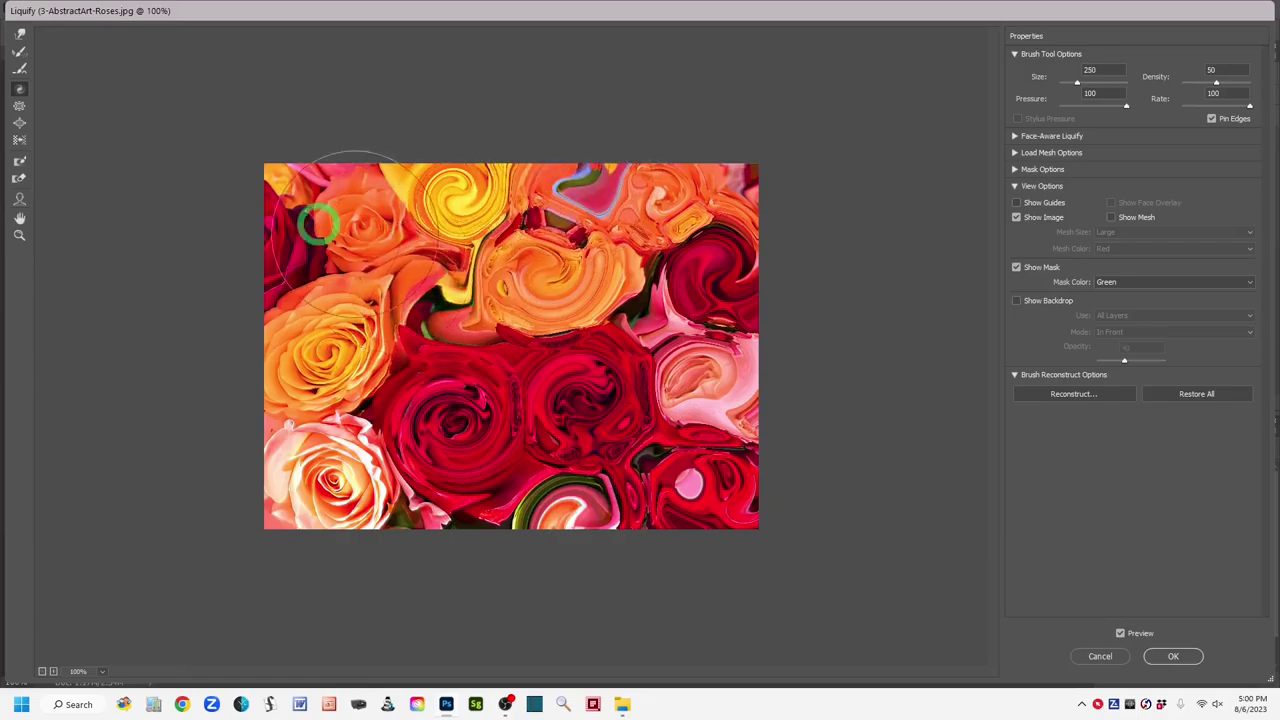
mouse_move(318, 225)
mouse_down()
mouse_move(310, 353)
mouse_move(353, 272)
mouse_move(342, 286)
mouse_move(404, 252)
mouse_move(370, 253)
mouse_move(342, 222)
mouse_up()
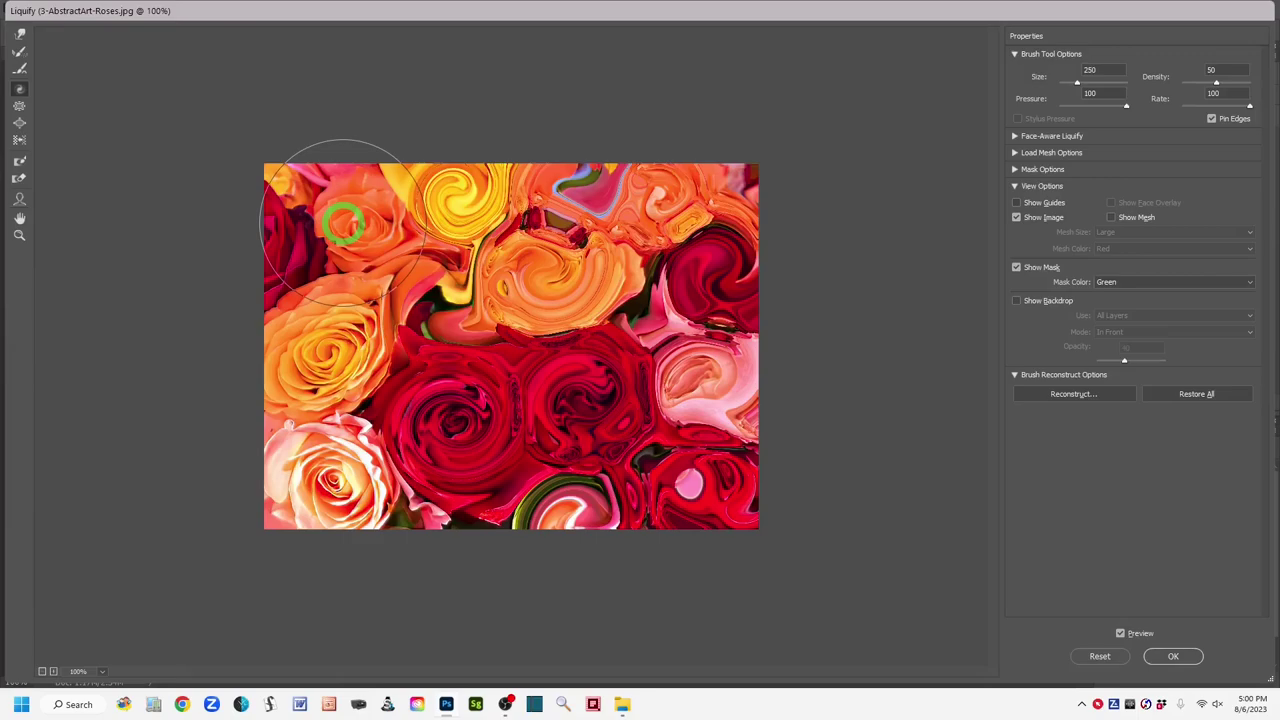
drag(342, 225, 340, 222)
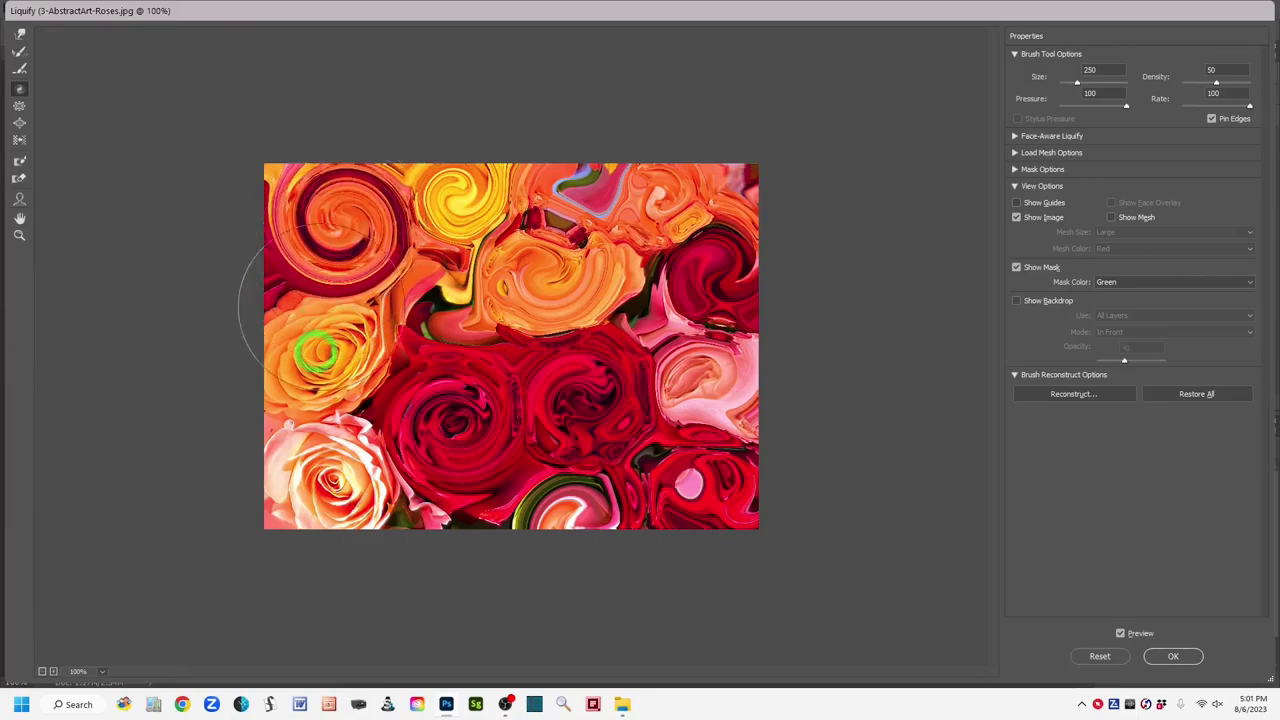
Shrink the brush to 125 and swirl the left, lower-left, lower-middle and bottom-centre roses.
drag(323, 354, 330, 362)
drag(320, 491, 323, 487)
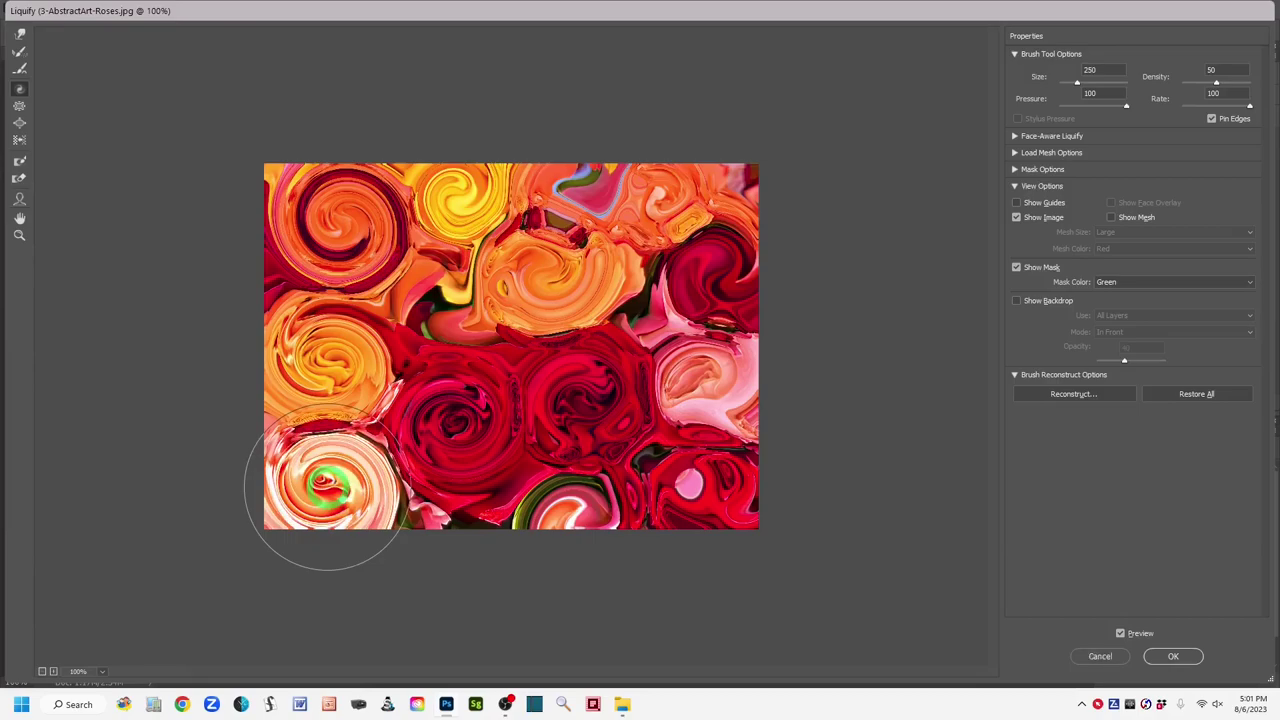
key(bracketleft)
key(bracketleft)
key(bracketleft)
key(bracketleft)
key(bracketleft)
key(bracketleft)
drag(425, 512, 496, 520)
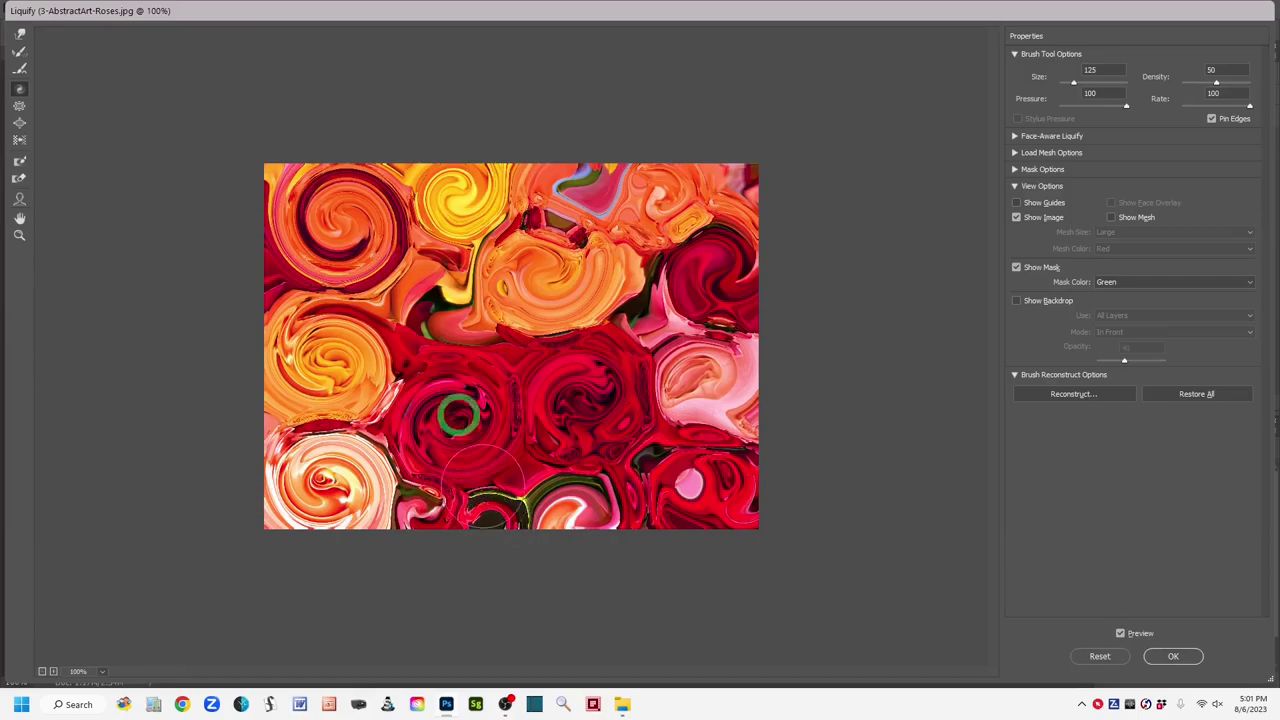
mouse_move(430, 312)
mouse_down()
mouse_move(462, 296)
mouse_move(444, 280)
mouse_move(563, 230)
mouse_move(565, 188)
mouse_move(547, 164)
mouse_move(557, 156)
mouse_move(575, 151)
mouse_move(605, 192)
mouse_move(599, 205)
mouse_move(615, 160)
mouse_move(599, 128)
mouse_move(668, 311)
mouse_move(666, 445)
mouse_move(631, 463)
mouse_move(653, 486)
mouse_move(548, 488)
mouse_move(535, 476)
mouse_move(524, 506)
mouse_move(520, 463)
mouse_move(466, 485)
mouse_move(515, 480)
mouse_up()
mouse_move(337, 370)
mouse_down()
mouse_move(365, 335)
mouse_move(500, 472)
mouse_move(502, 430)
mouse_up()
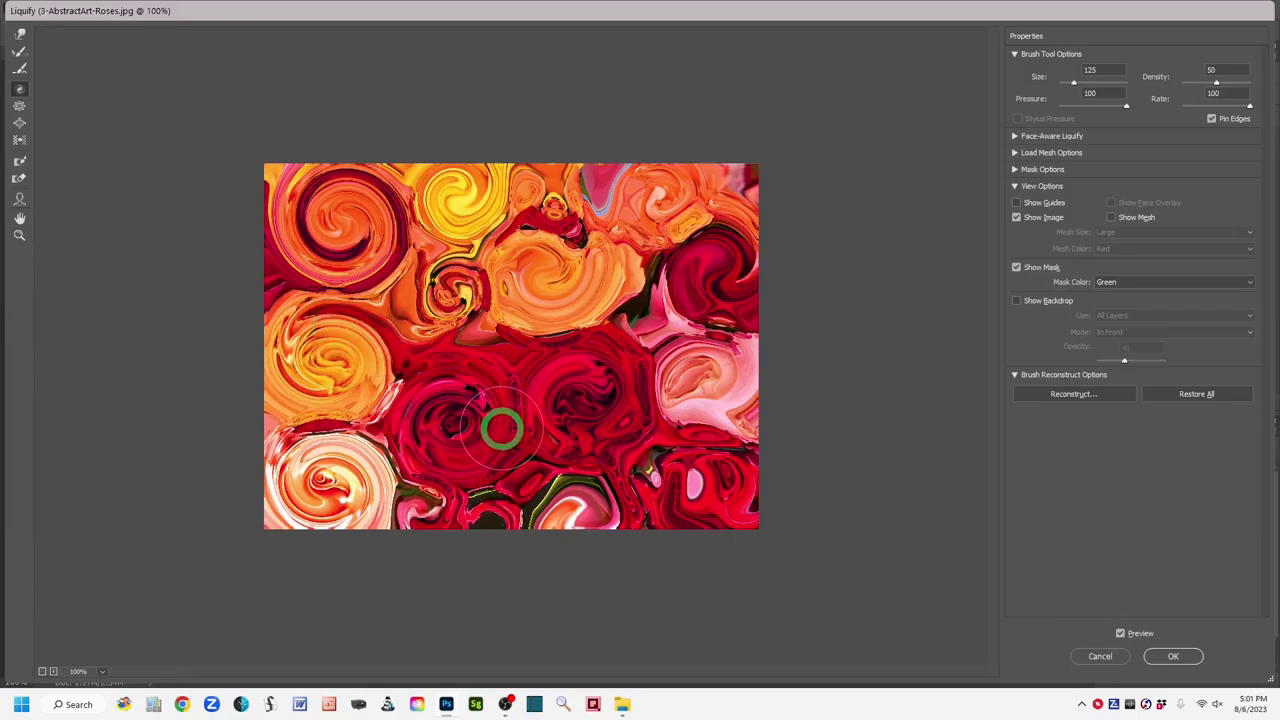
mouse_move(502, 430)
mouse_down()
mouse_move(560, 502)
mouse_move(729, 385)
mouse_move(558, 177)
mouse_move(391, 497)
mouse_move(536, 480)
mouse_up()
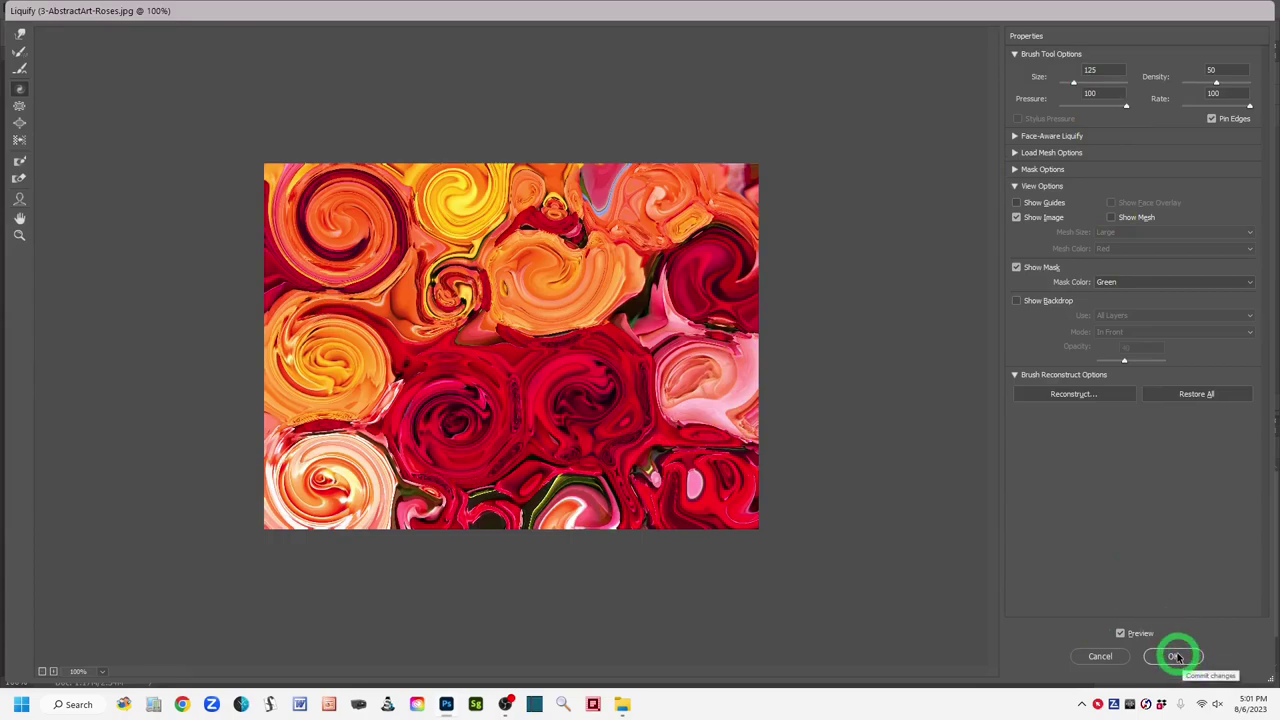
click(1121, 634)
Compare the swirls against the original roses with Preview, then commit the Liquify.
click(1121, 634)
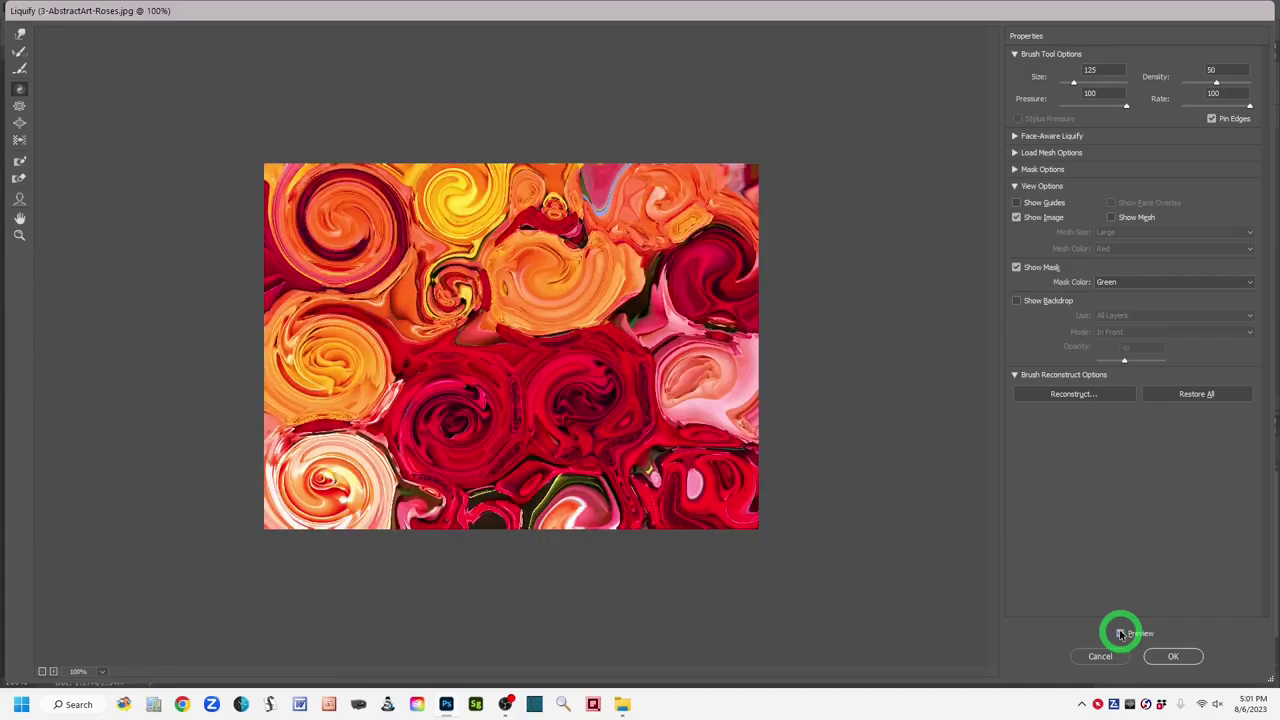
click(1121, 634)
click(1121, 634)
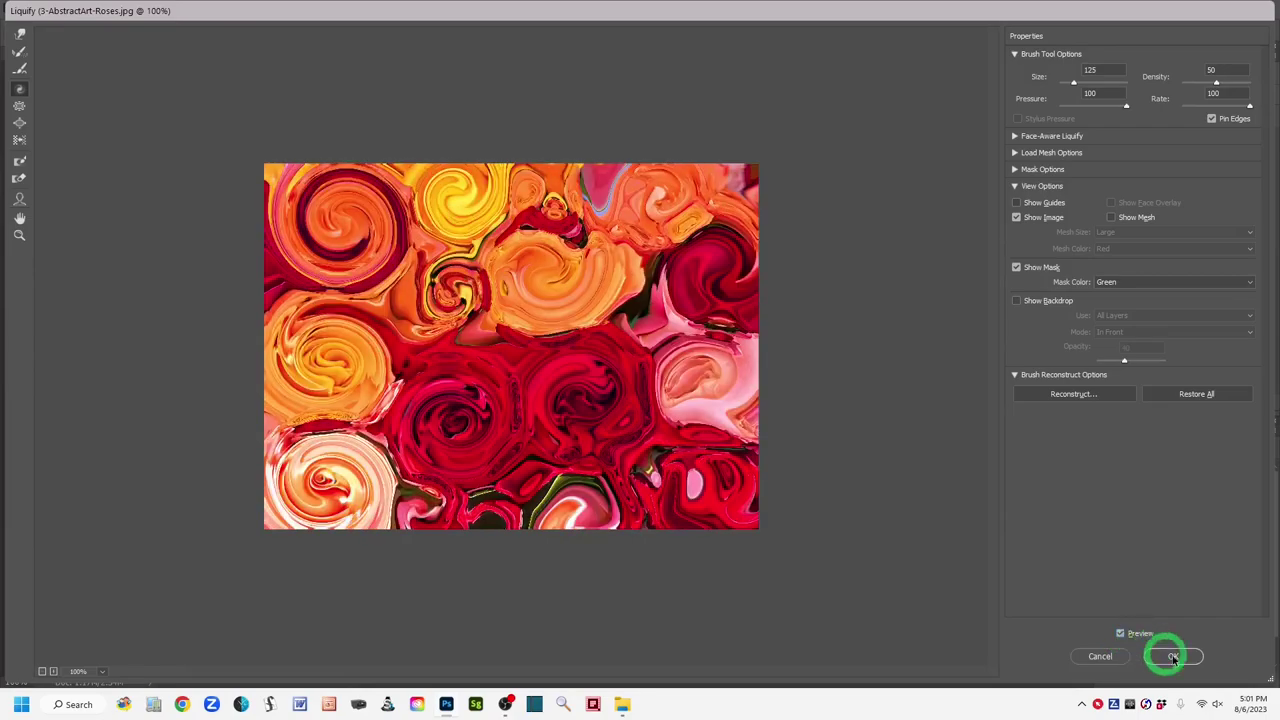
click(1175, 657)
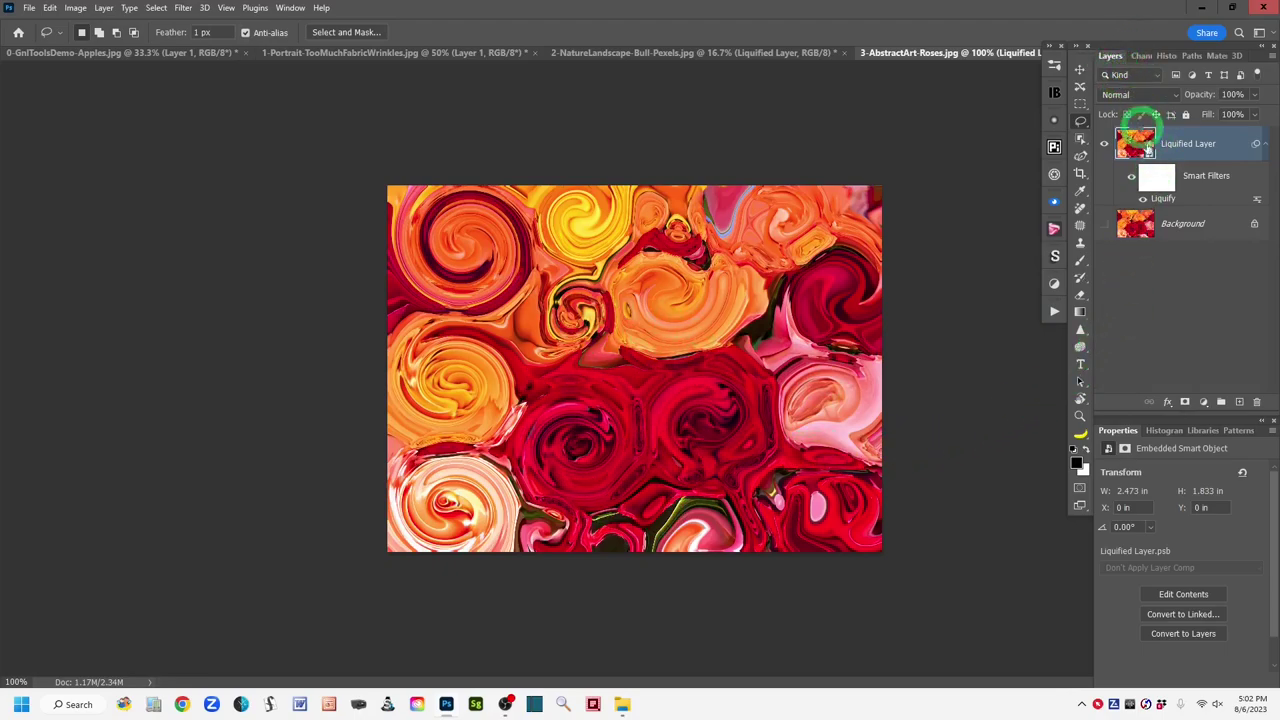
Add an empty Layer 1 below the Liquified Layer and select the Horizontal Type Tool.
click(1239, 402)
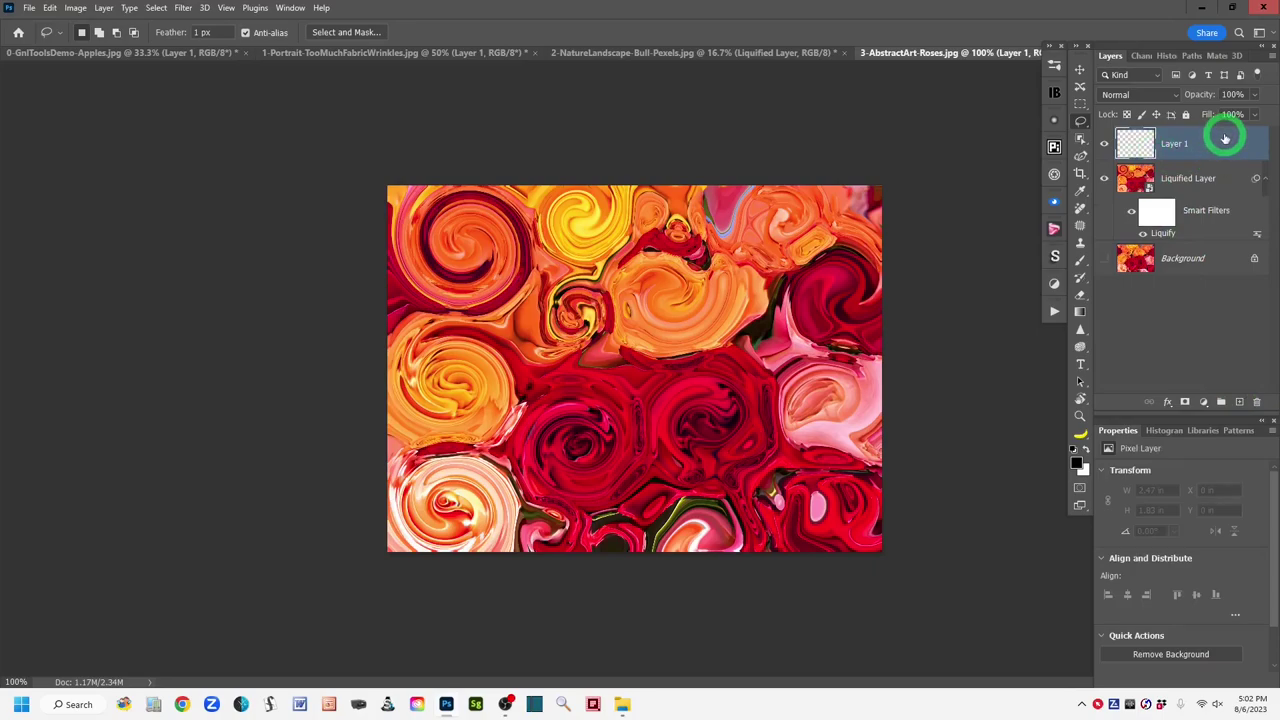
drag(1225, 138, 1214, 236)
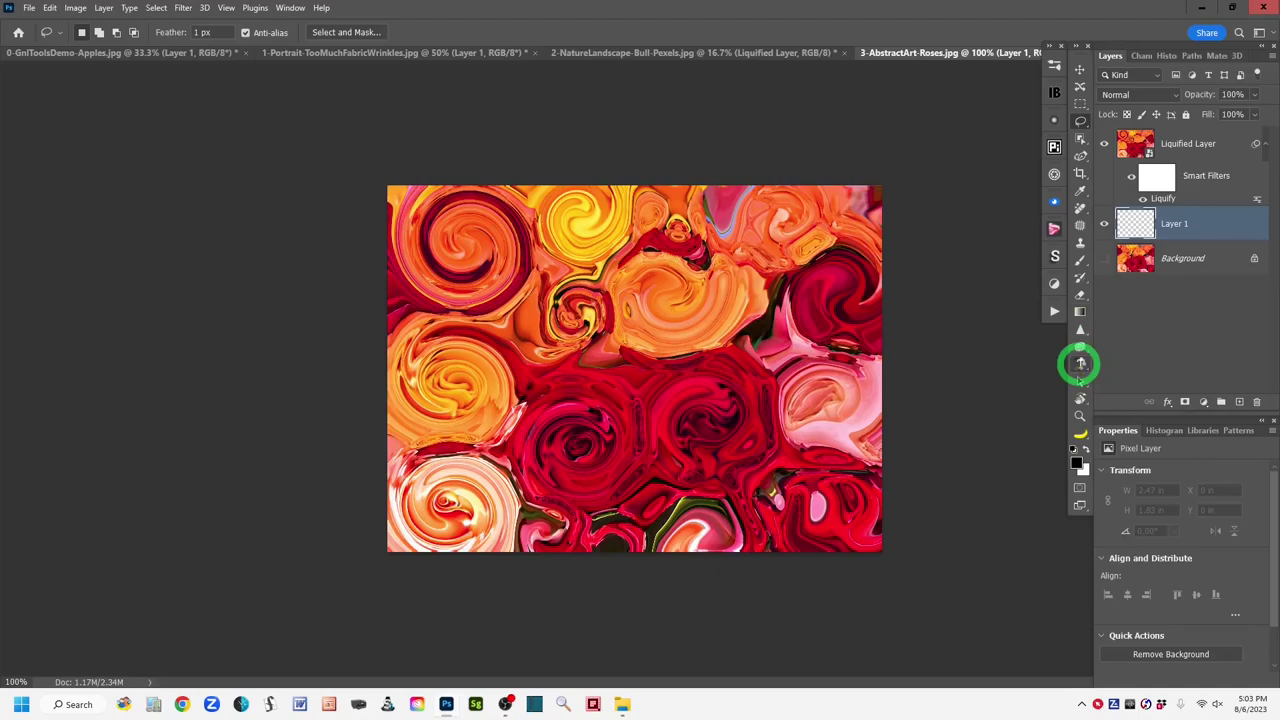
click(1080, 364)
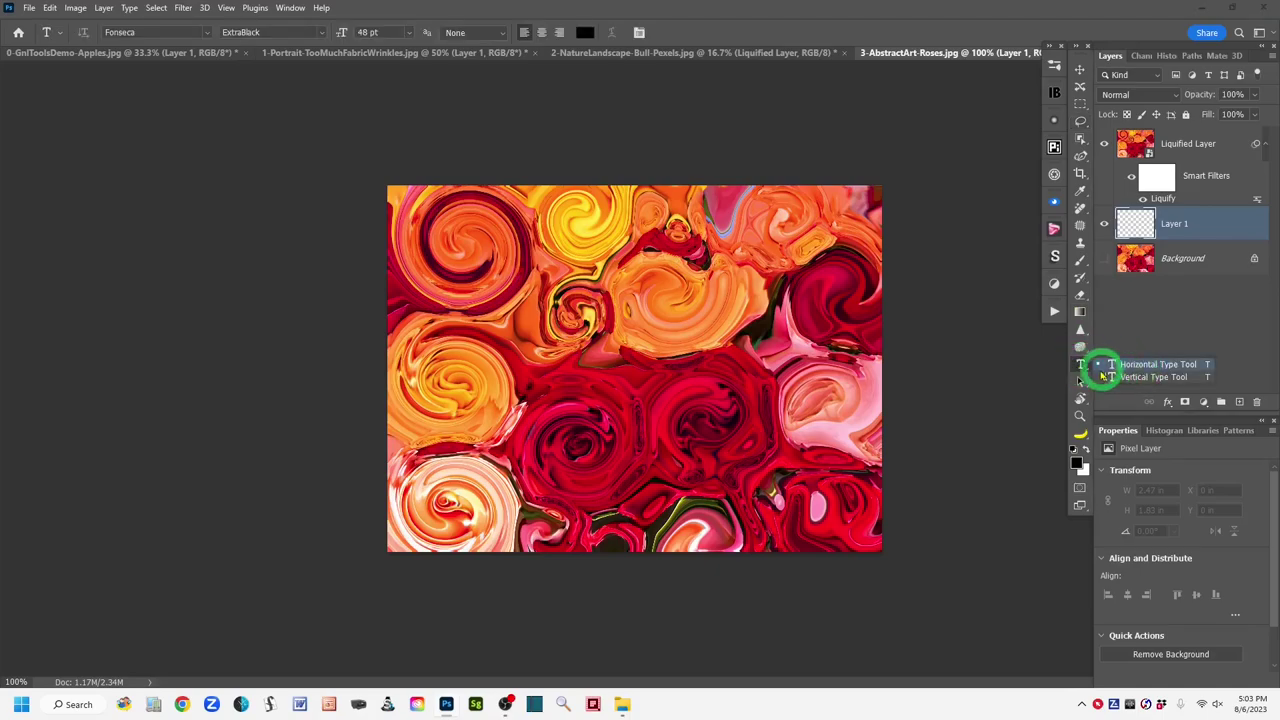
click(1078, 364)
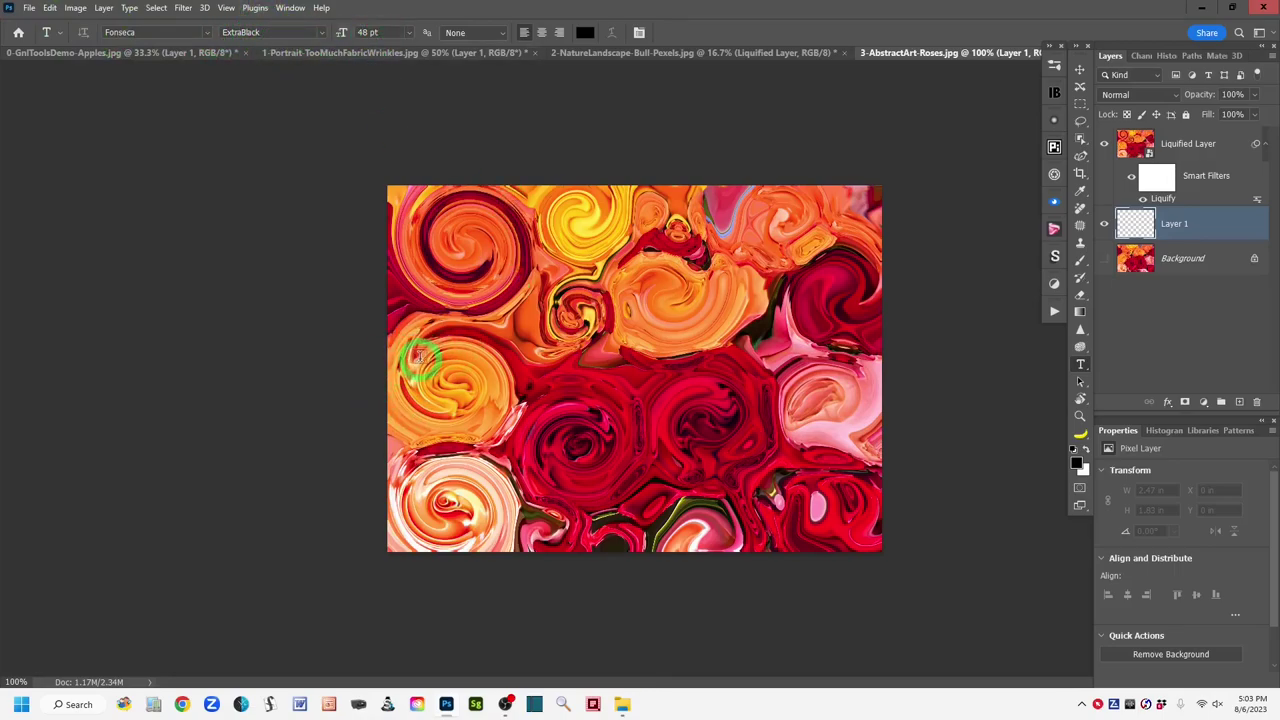
Type ROSES in bold black capitals and hide the Liquified swirl layer.
click(421, 357)
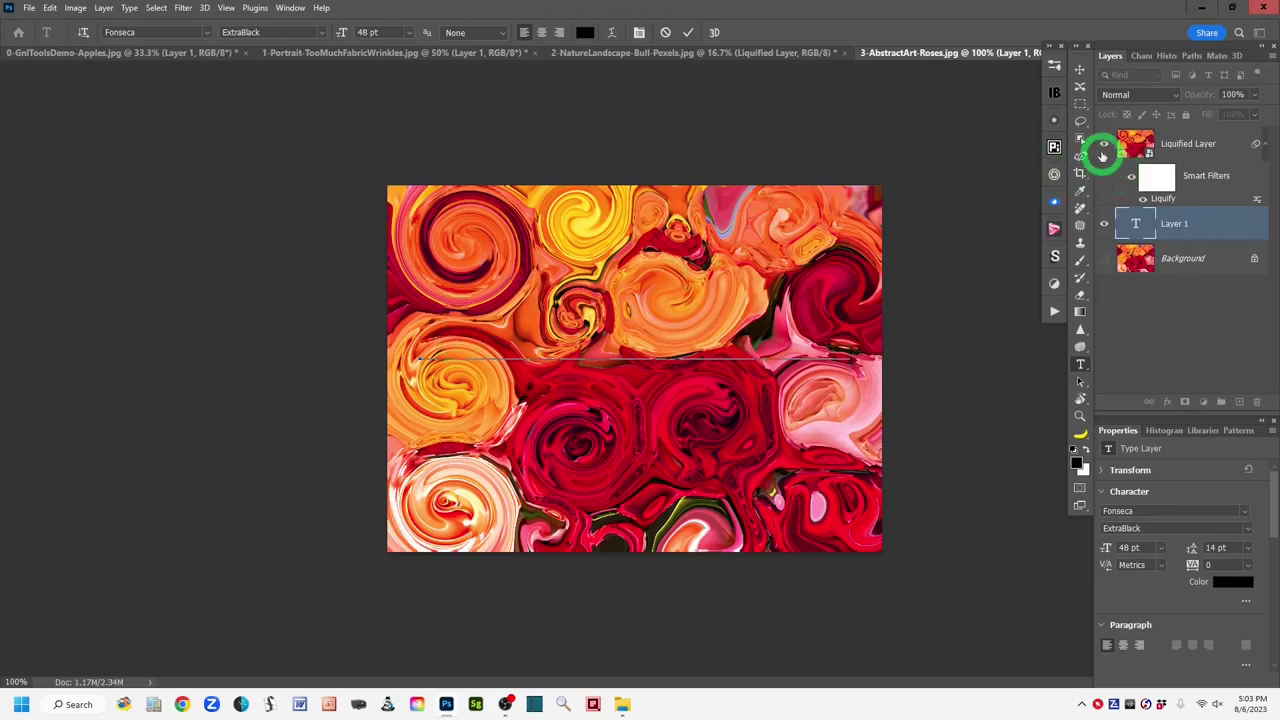
click(1103, 145)
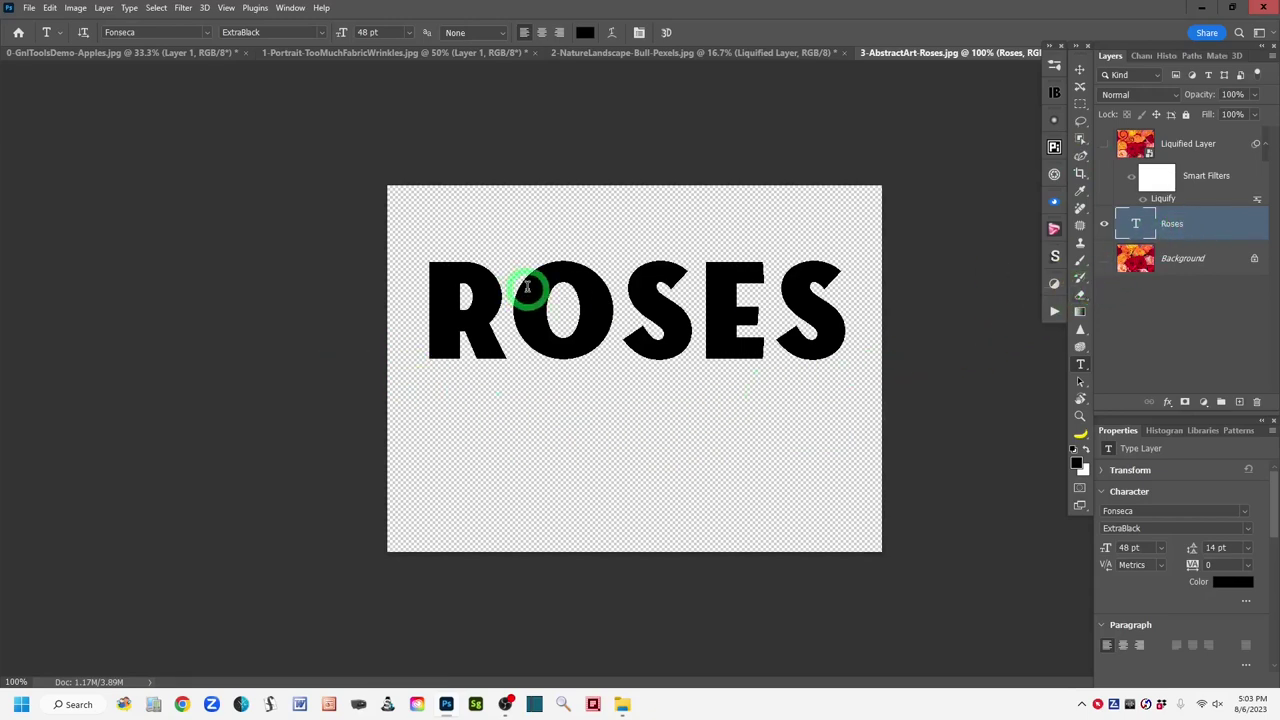
Free Transform the ROSES text taller and wider to nearly fill the canvas.
click(49, 9)
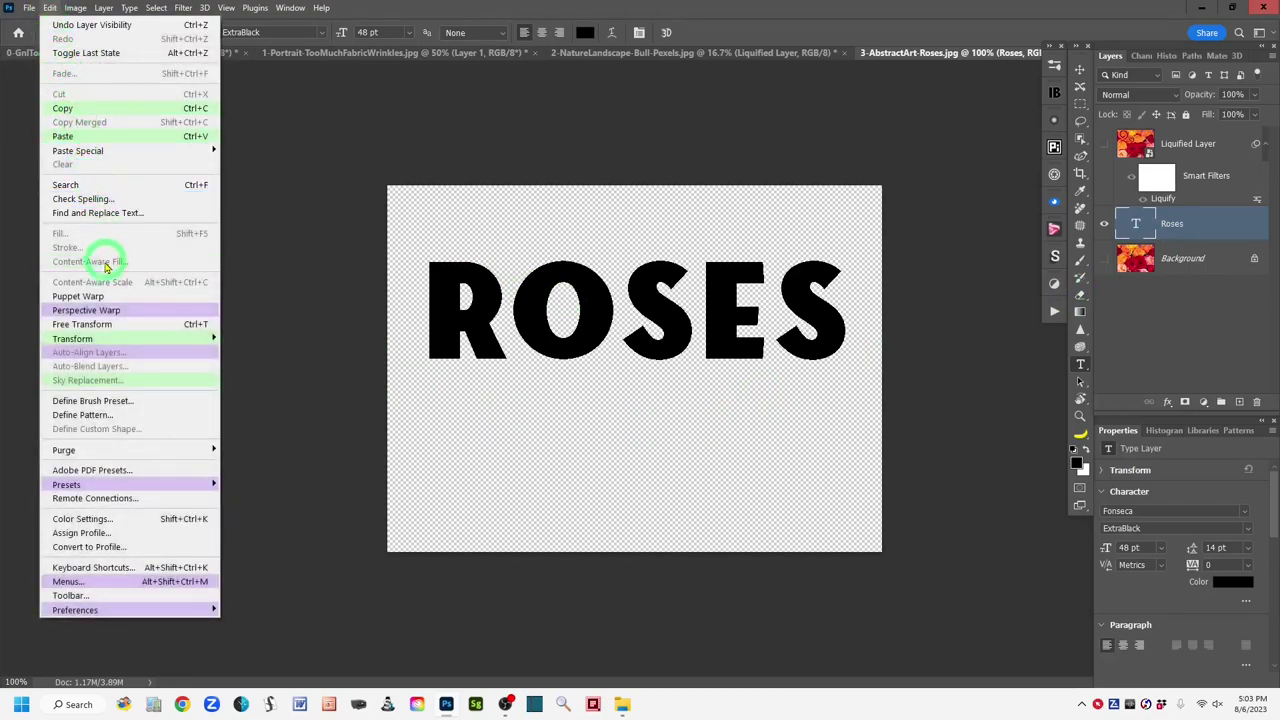
click(125, 324)
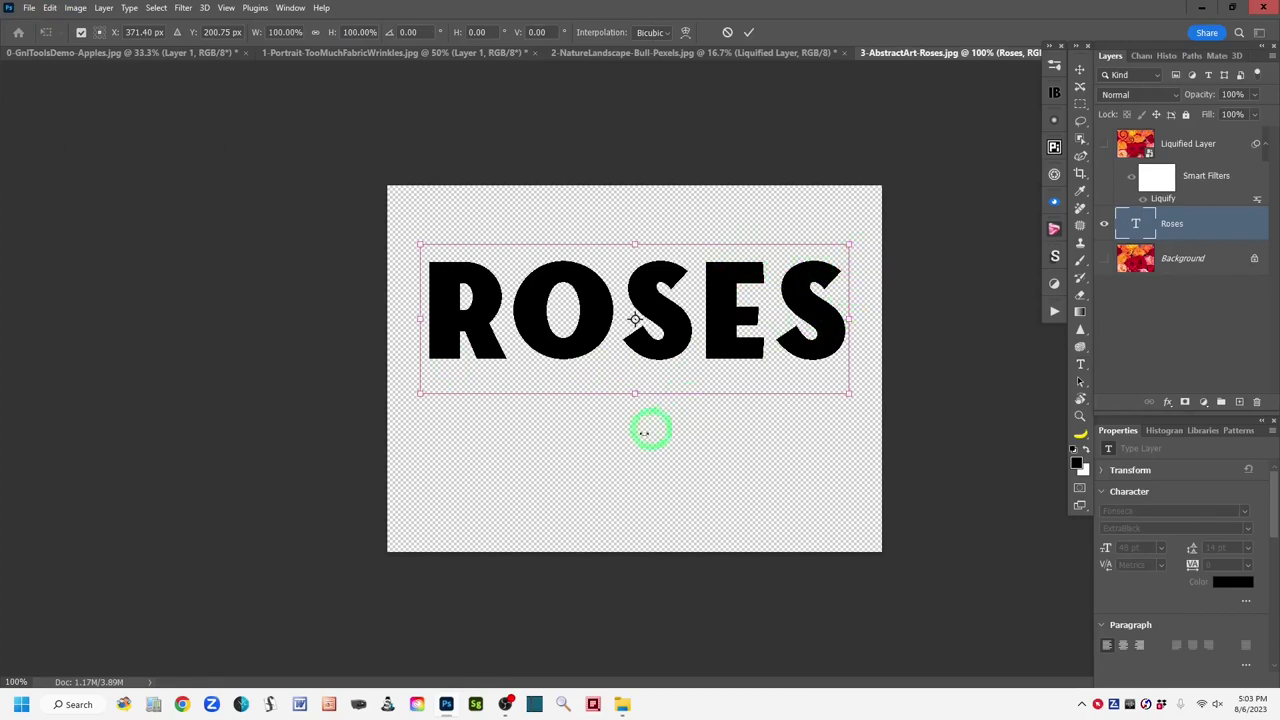
drag(633, 391, 629, 577)
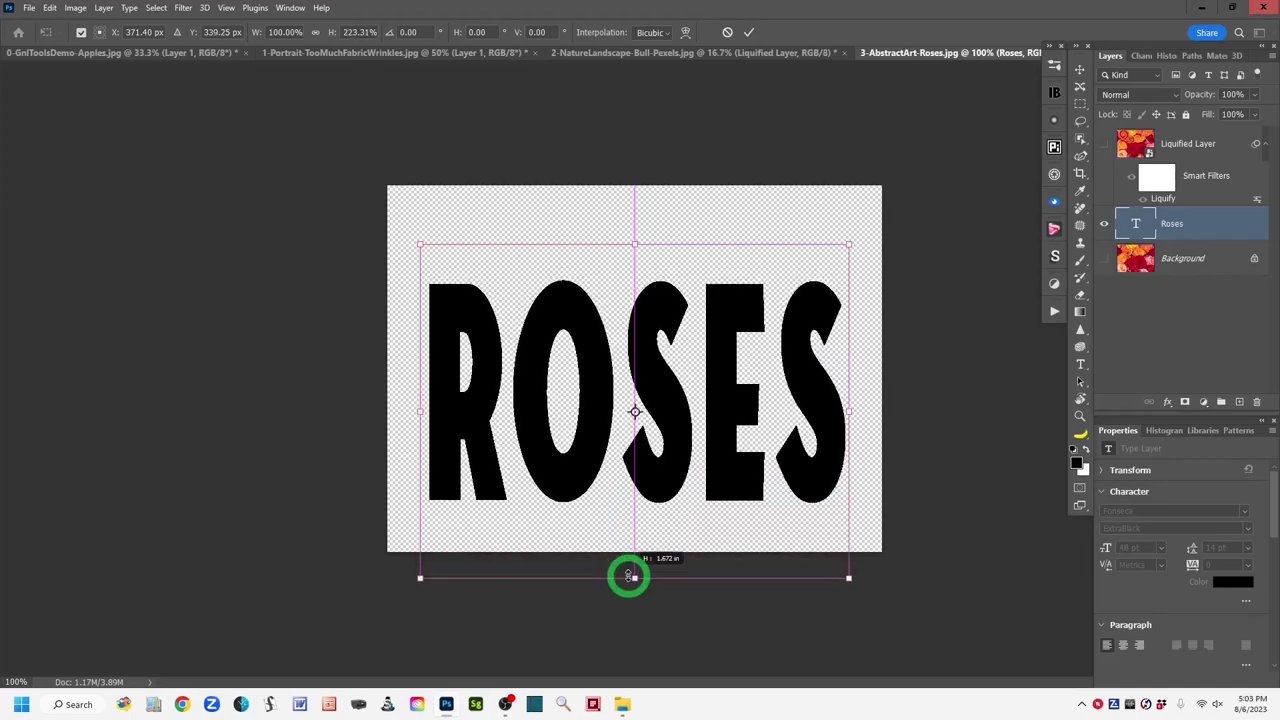
drag(629, 244, 634, 208)
drag(849, 208, 864, 197)
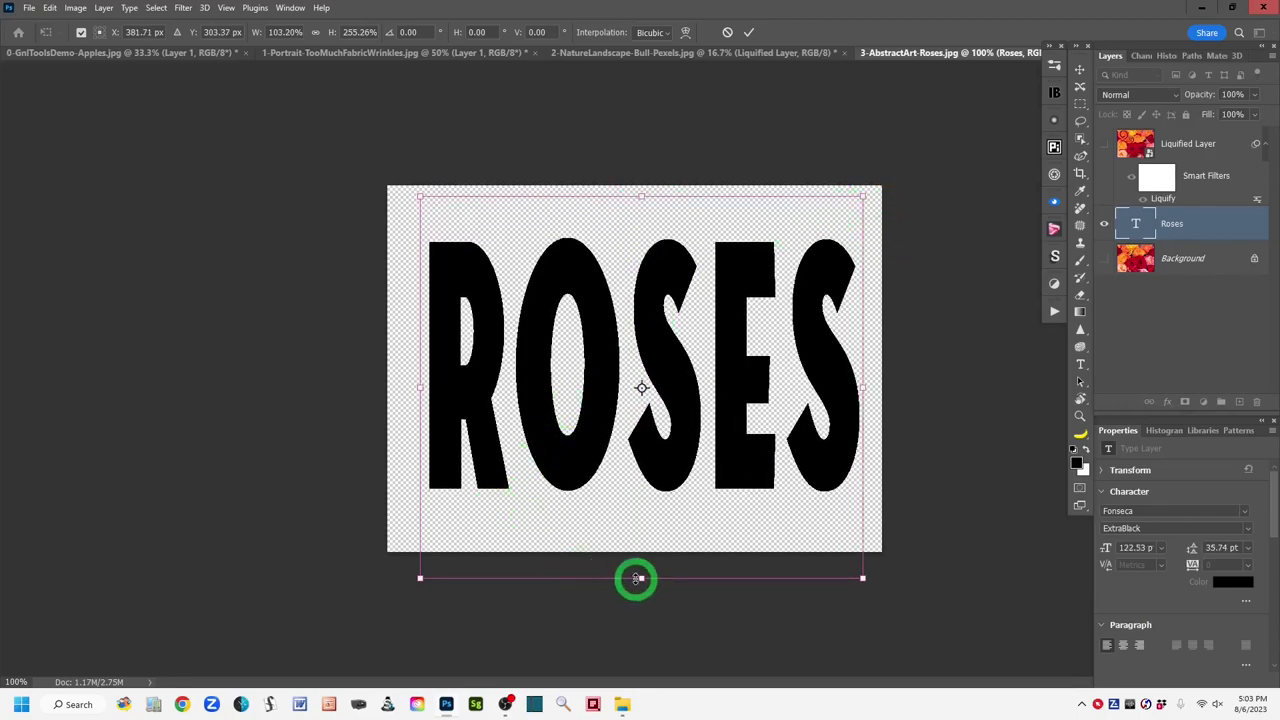
drag(640, 579, 640, 561)
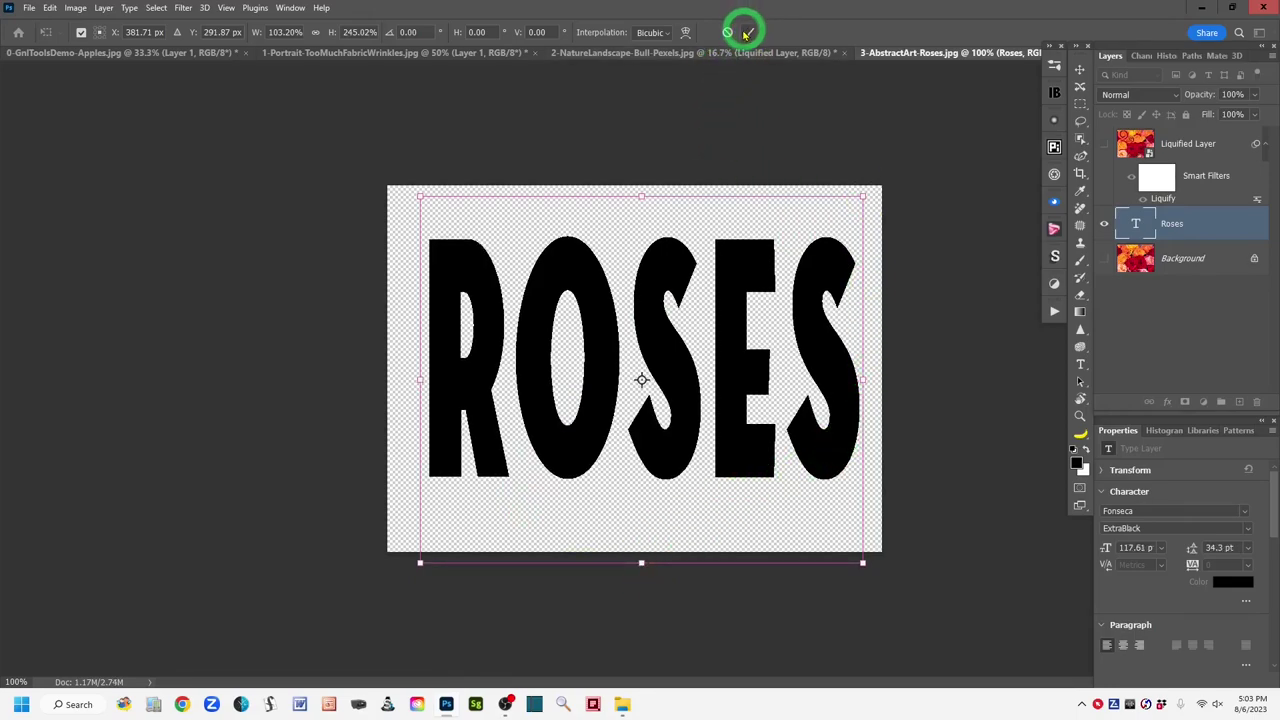
click(748, 33)
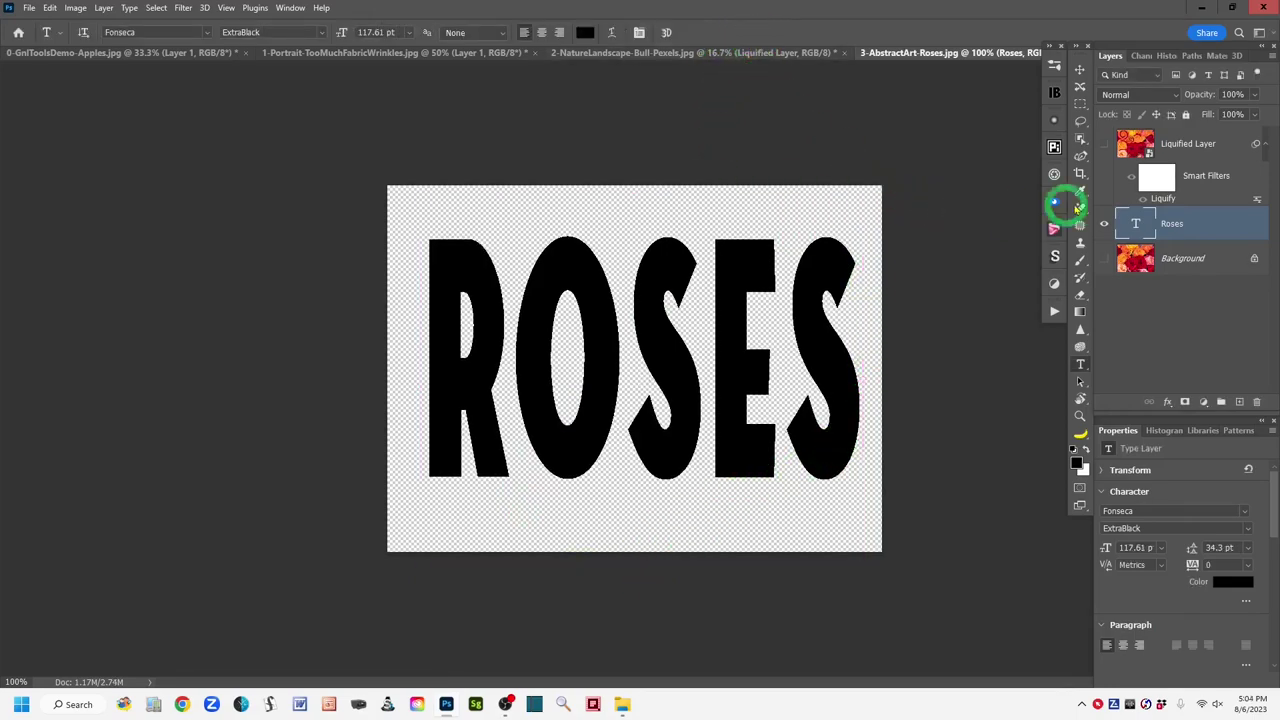
Show the Liquified Layer again and clip it to the ROSES type layer.
click(1105, 144)
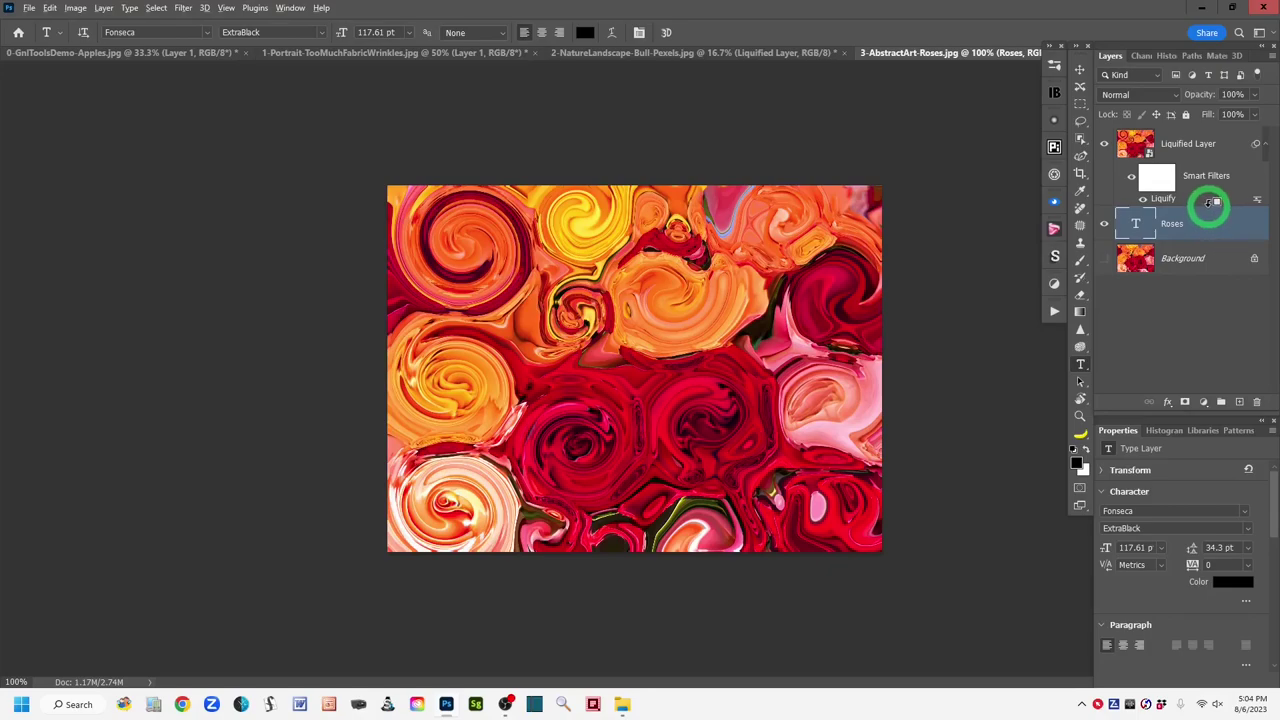
drag(1208, 202, 1214, 227)
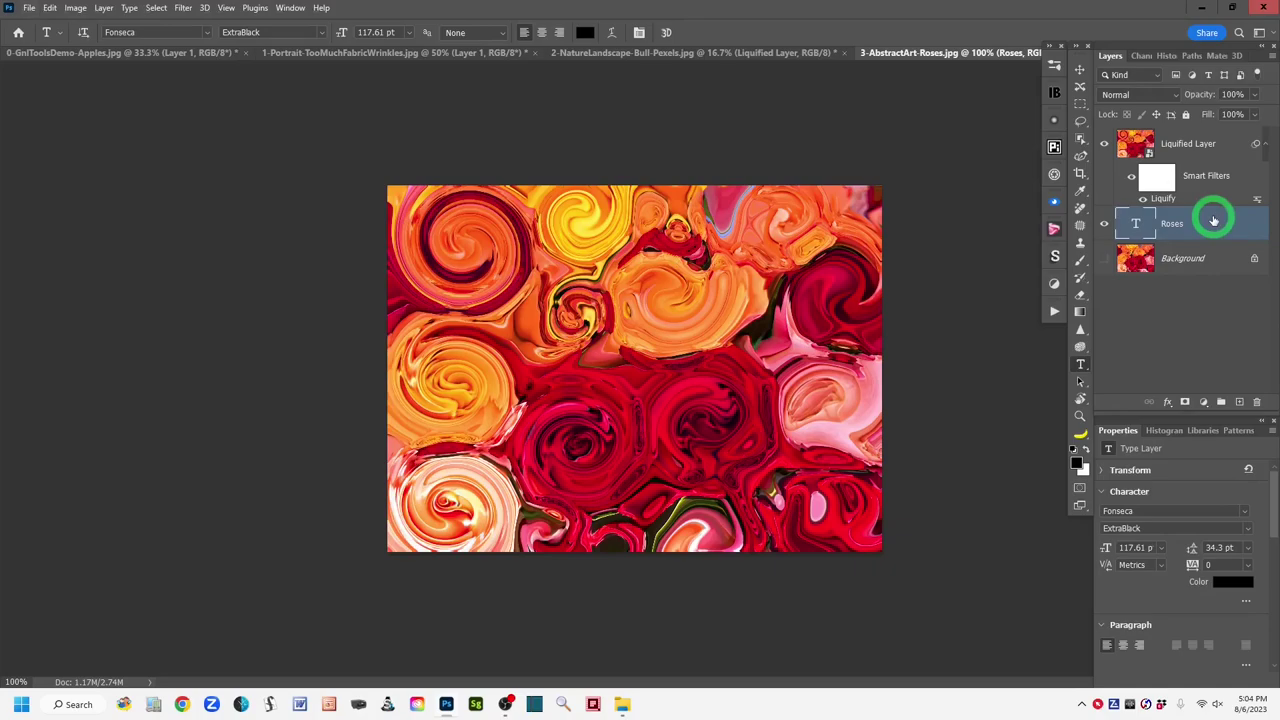
drag(1213, 221, 1214, 205)
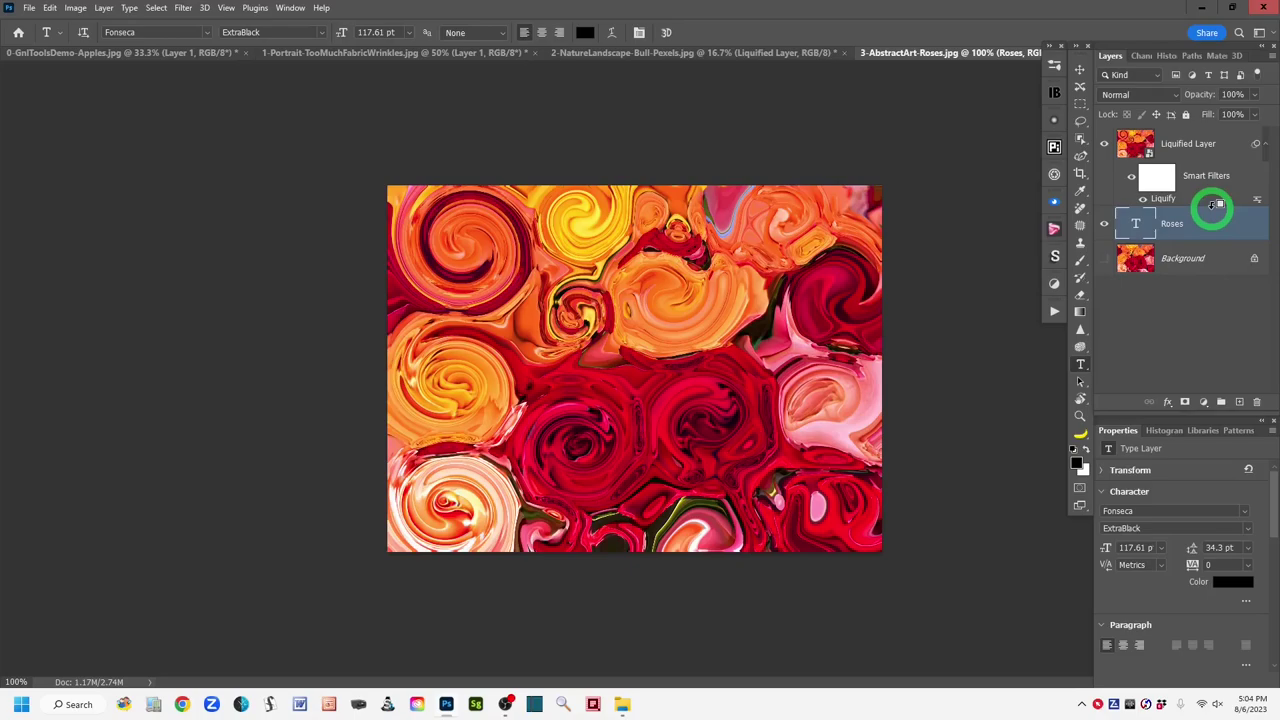
alt+click(1214, 204)
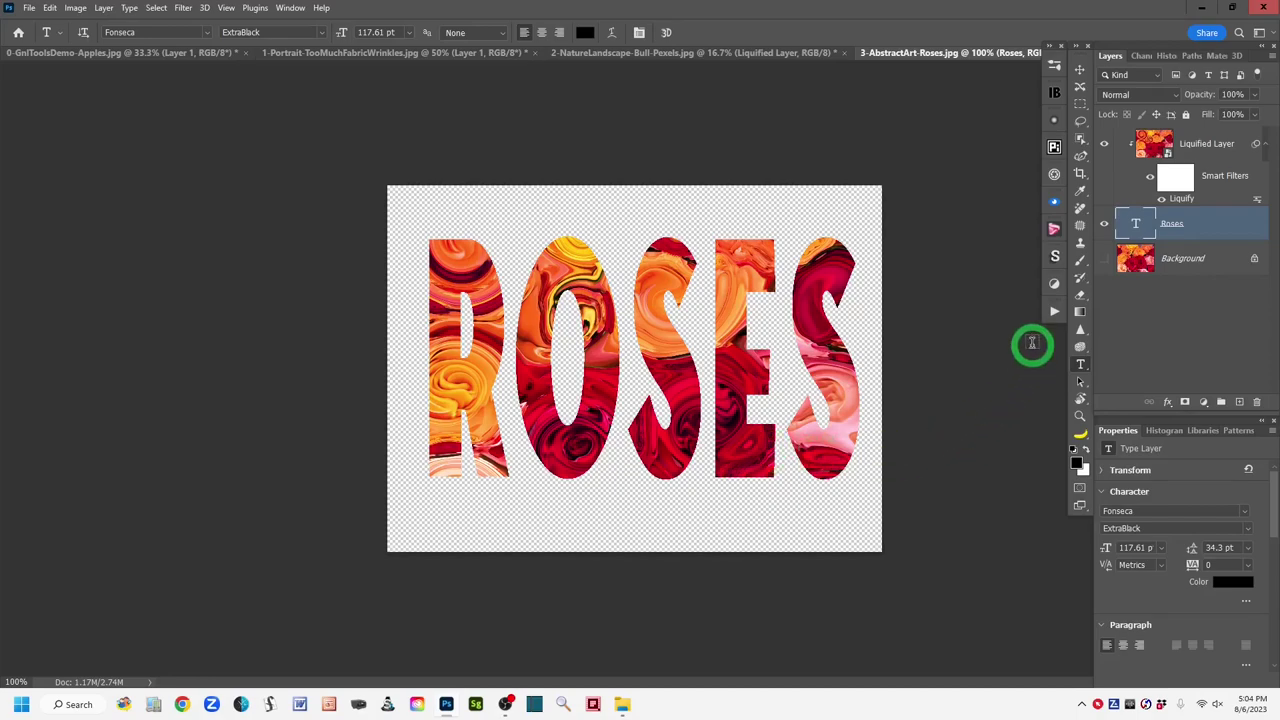
click(1105, 261)
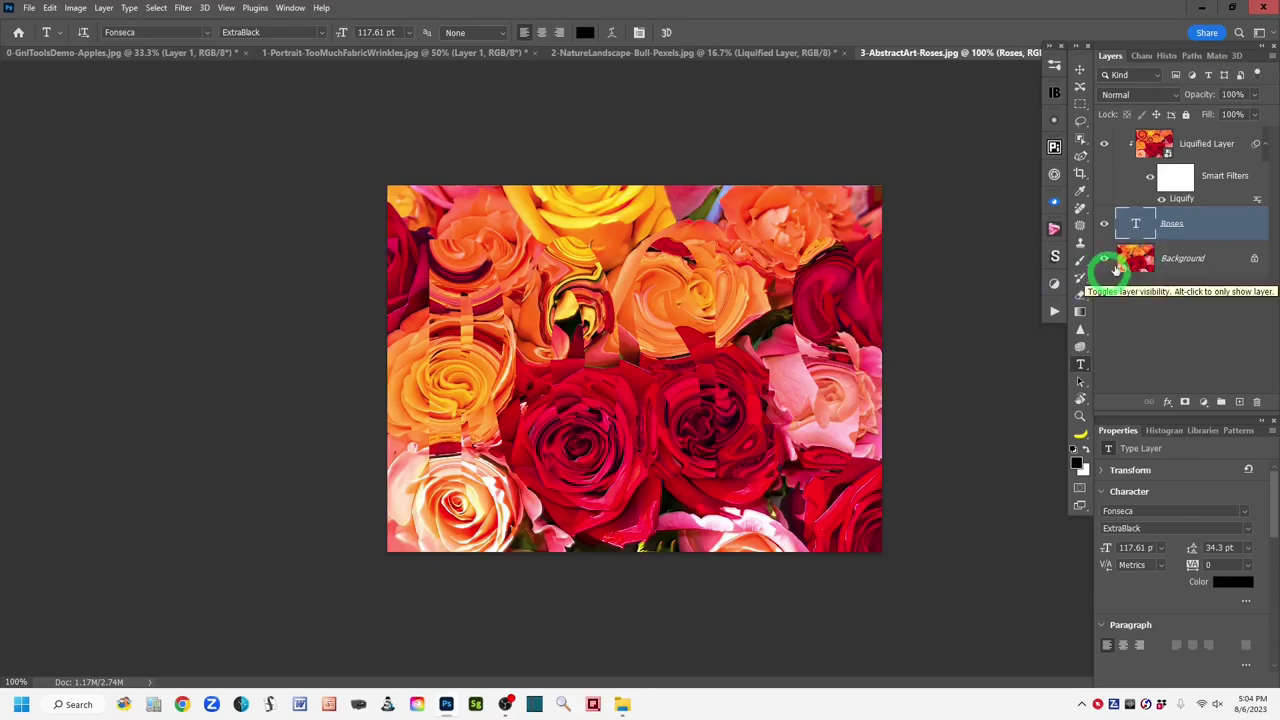
click(1104, 259)
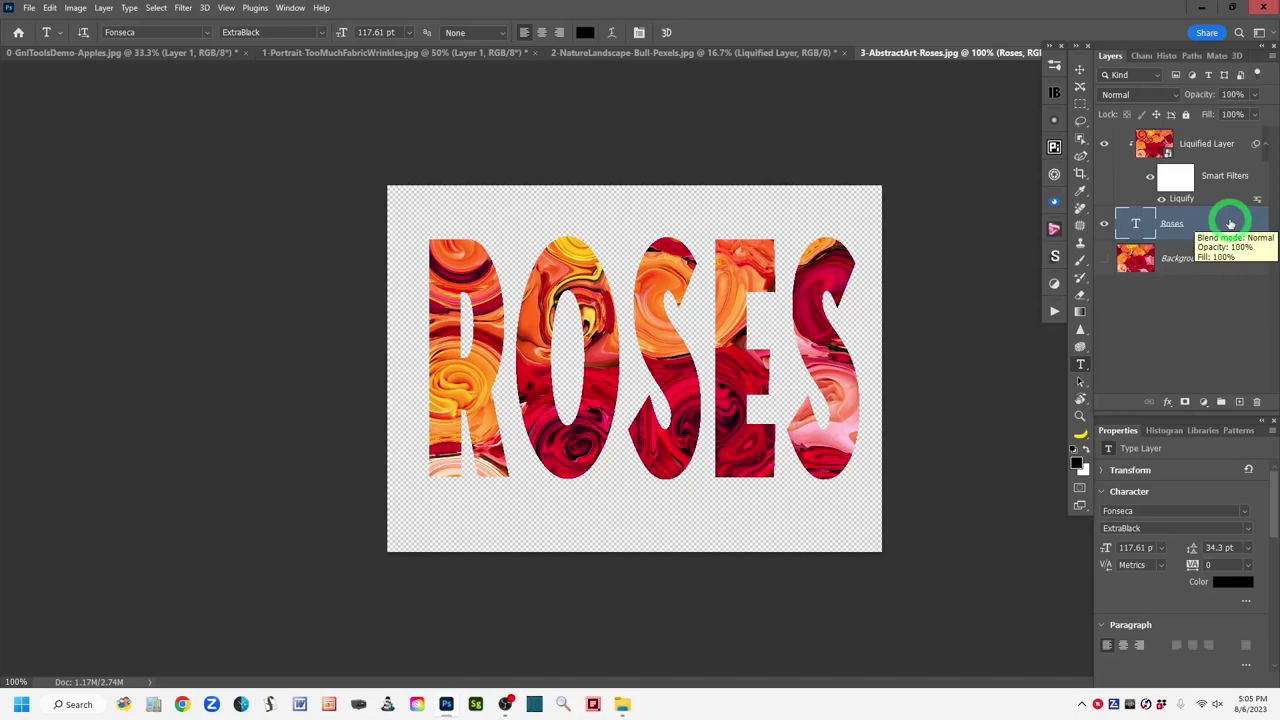
Apply Bevel & Emboss, Stroke and Drop Shadow to Roses, then show the Background photo.
double_click(1230, 225)
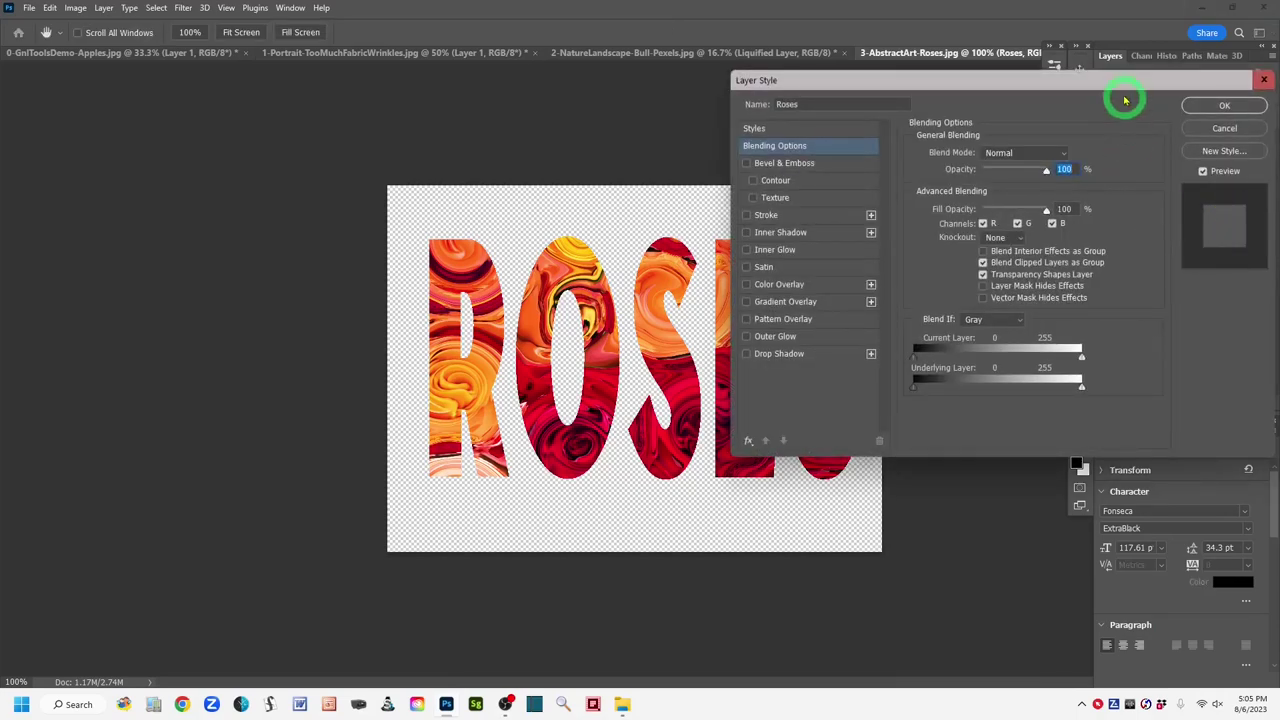
drag(1105, 89, 1088, 108)
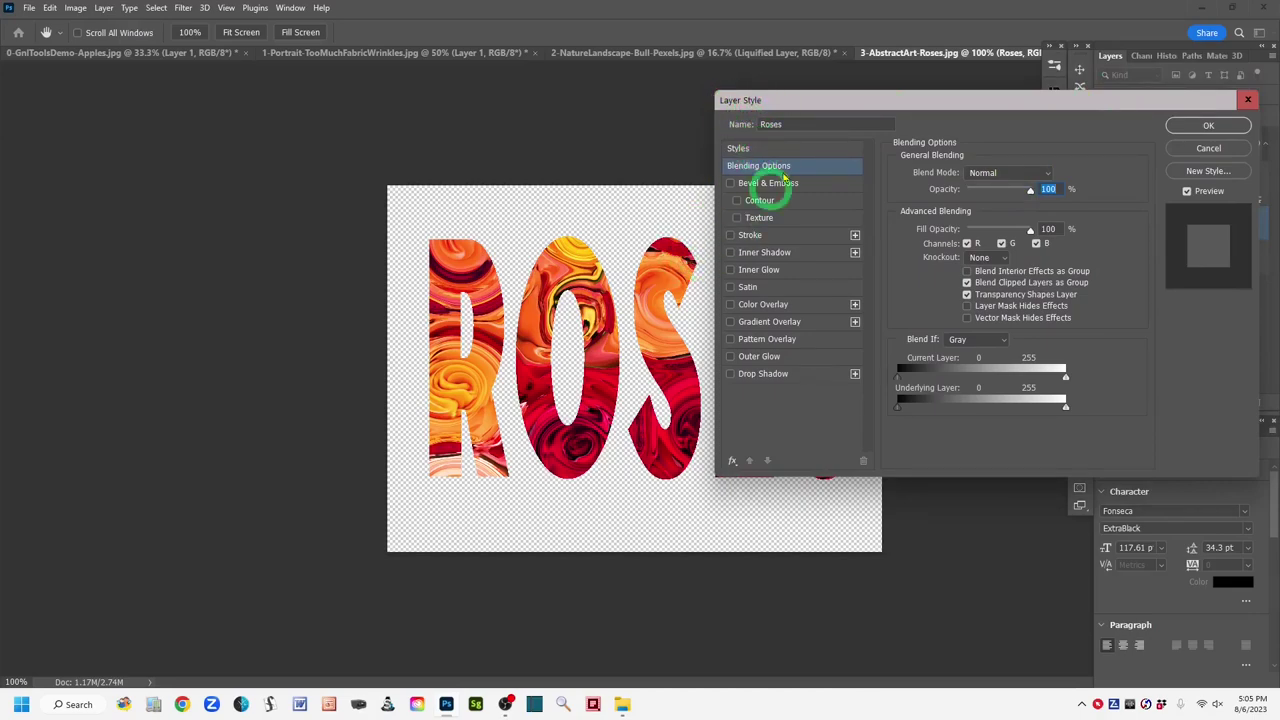
drag(882, 107, 897, 27)
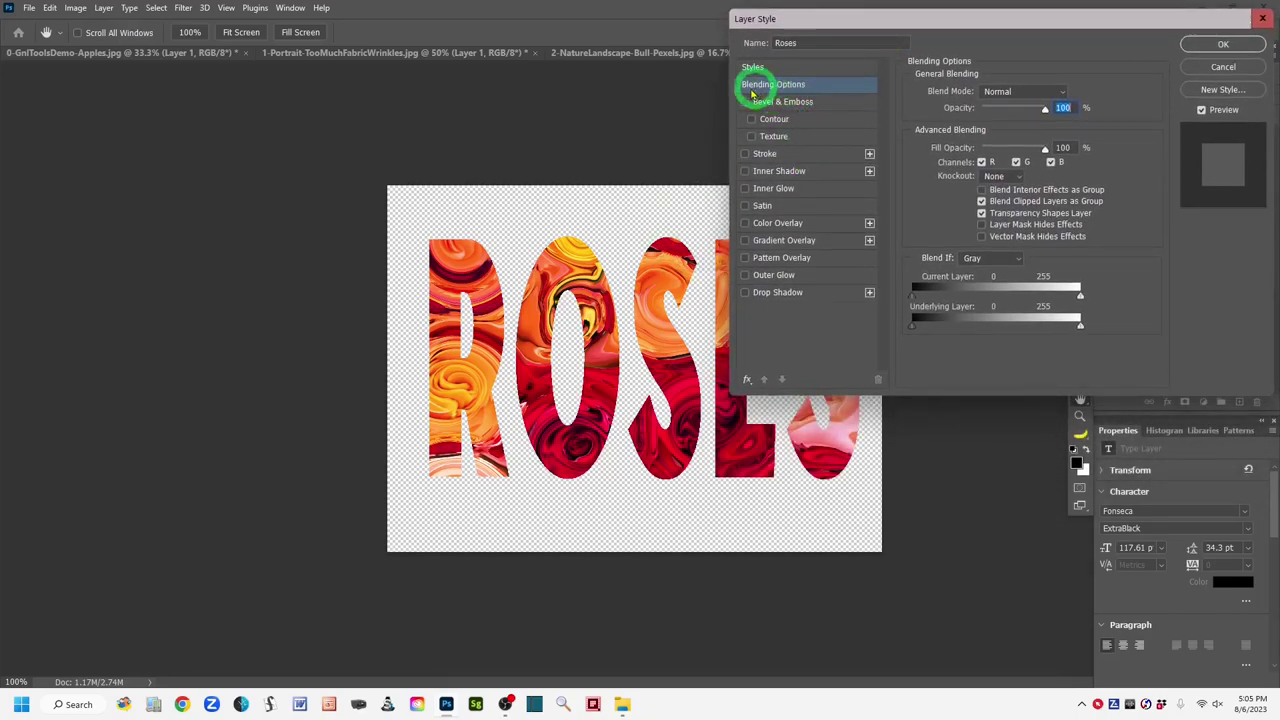
click(745, 102)
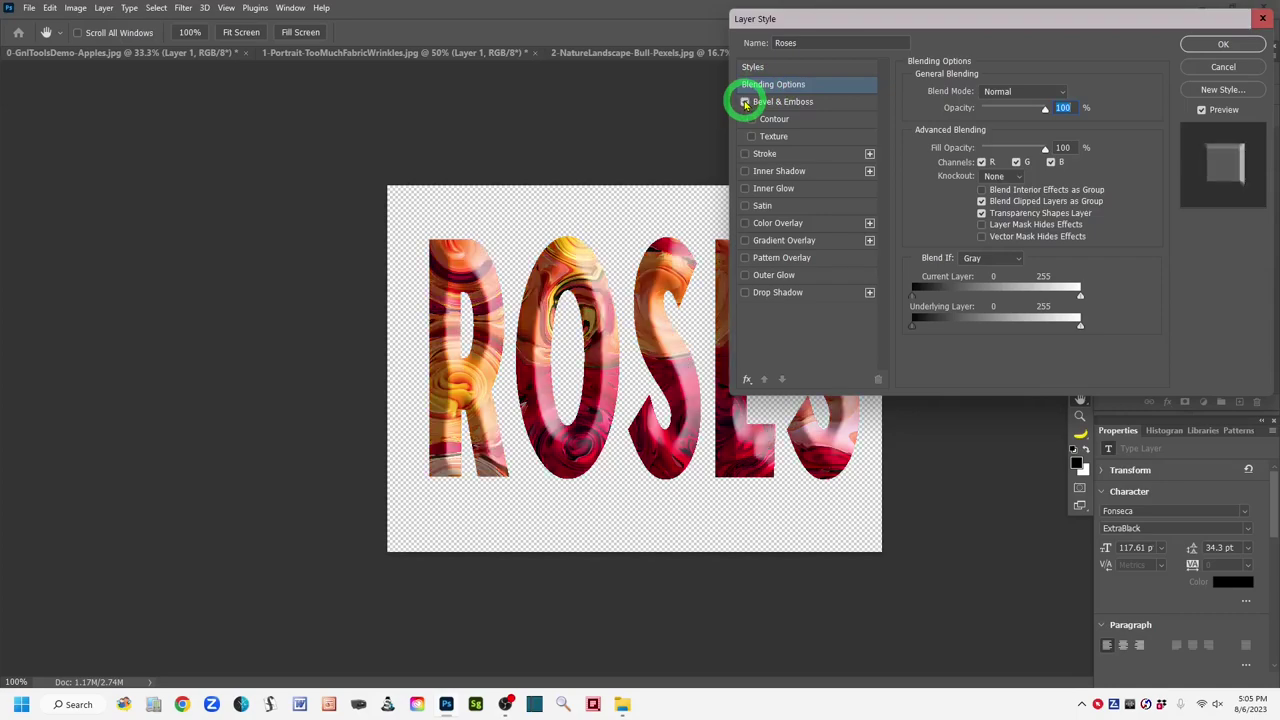
click(745, 154)
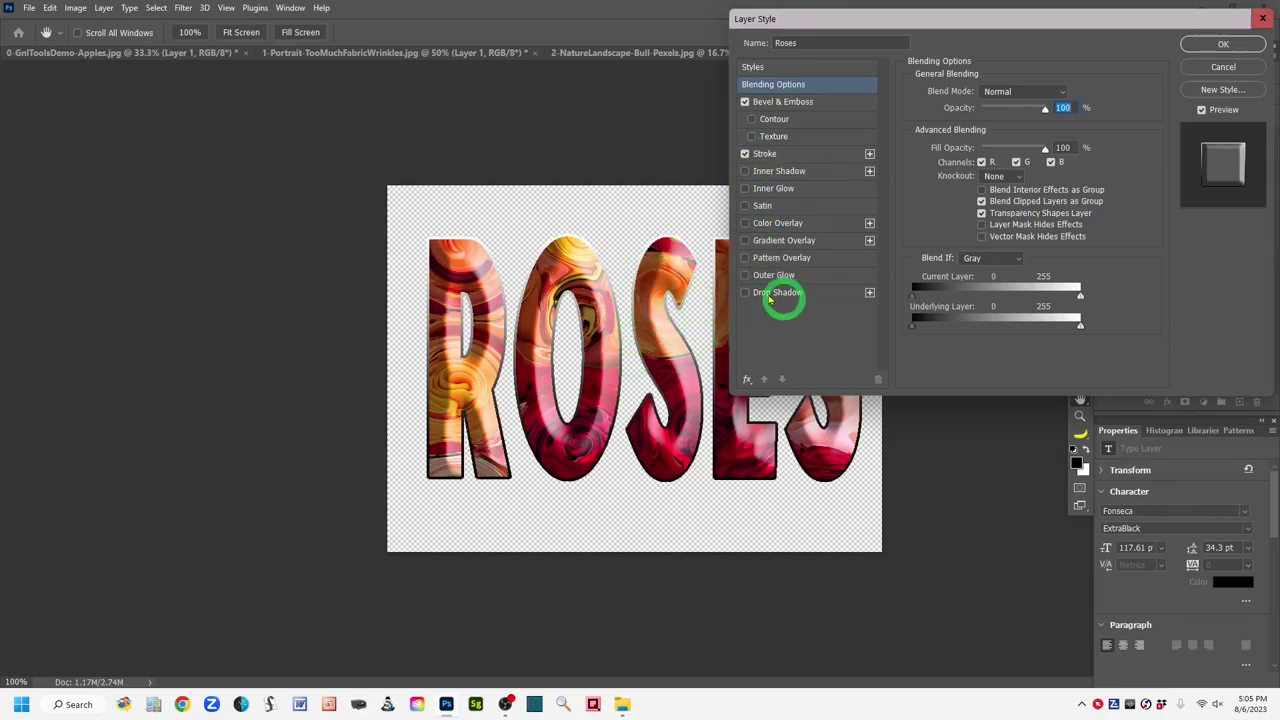
click(745, 293)
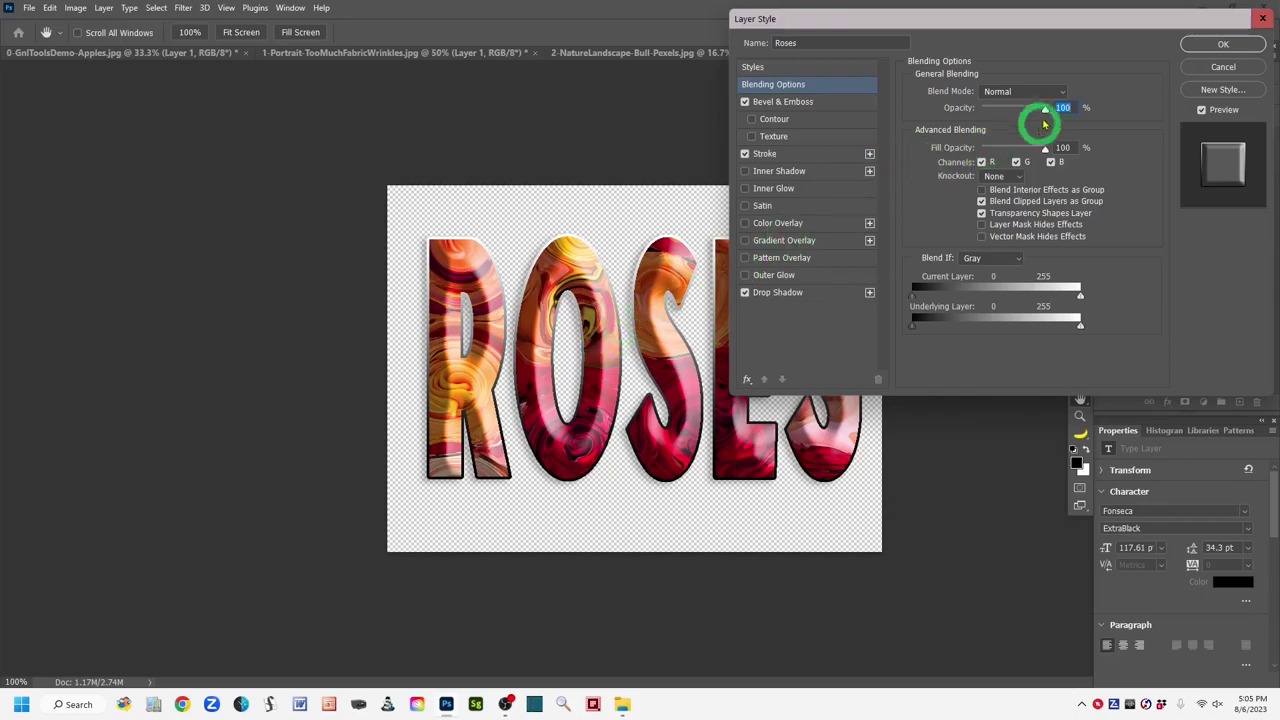
click(1217, 45)
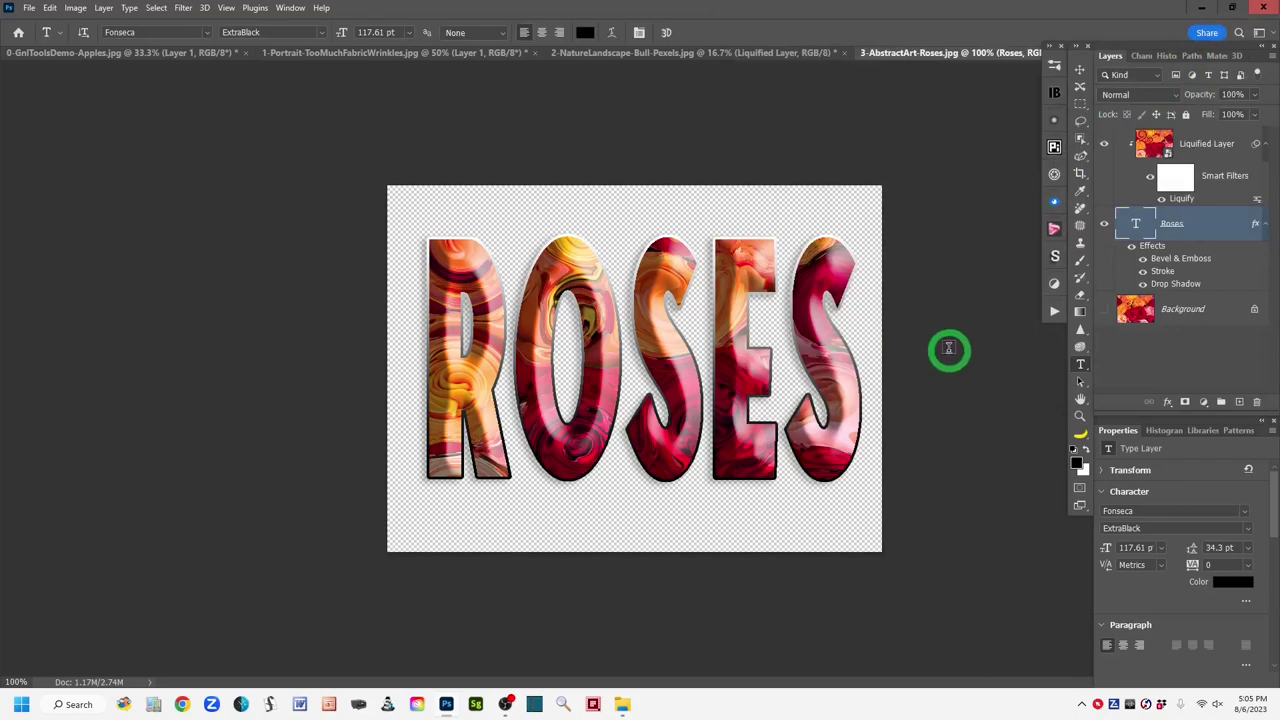
click(1104, 310)
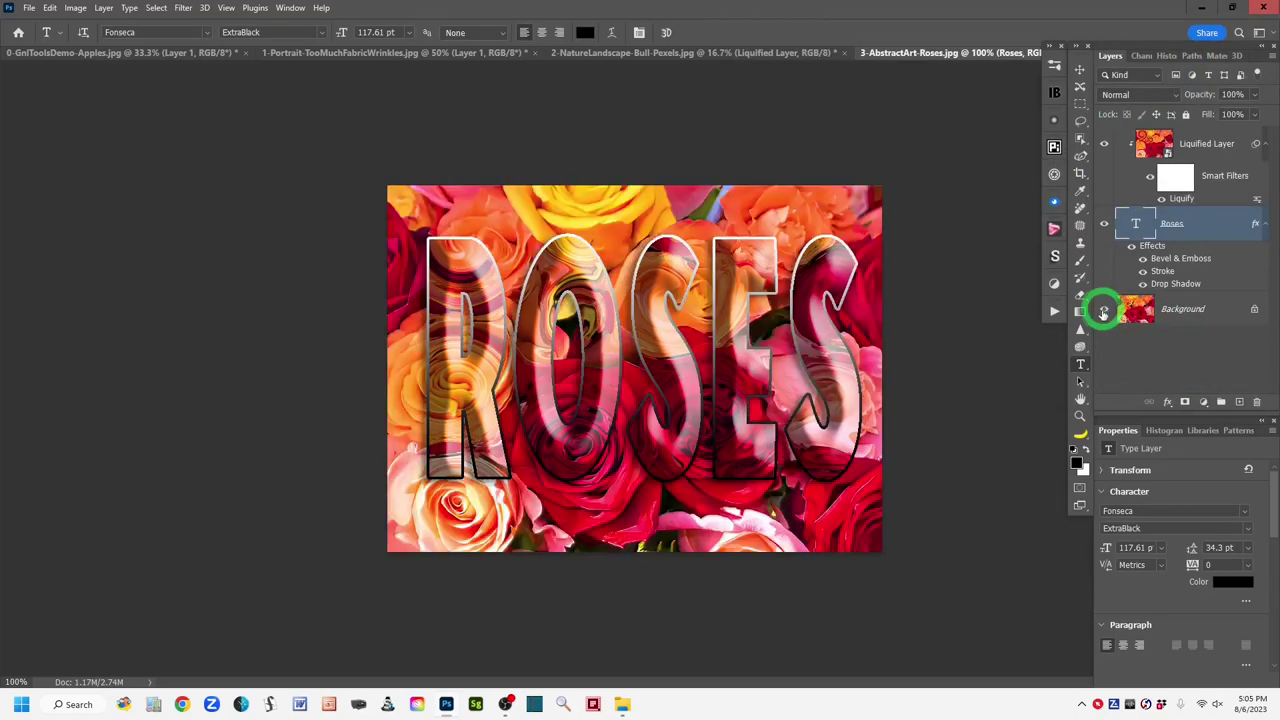